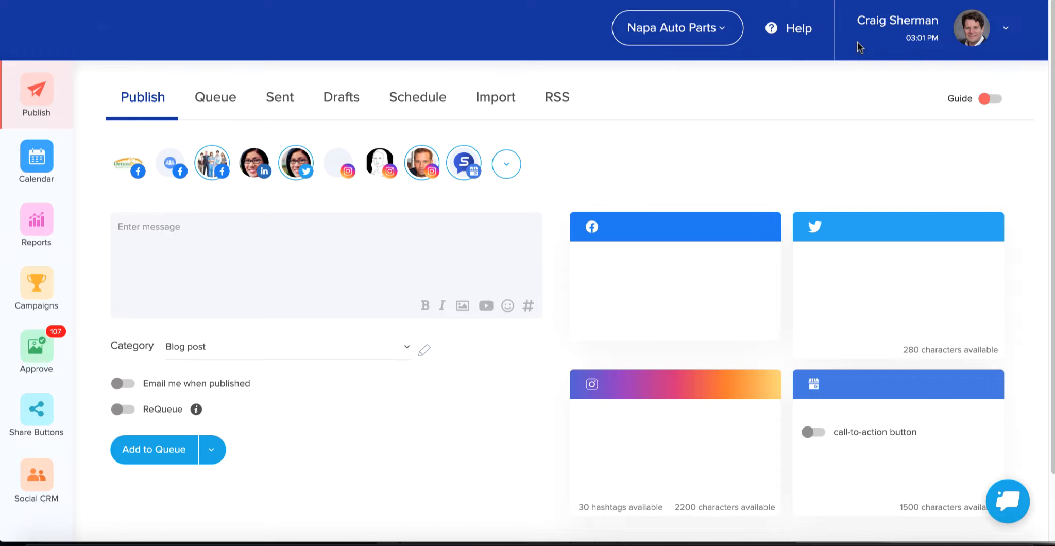
Search the workspace switcher for "ta", clear the search and close the switcher without changing workspace
left_click(686, 30)
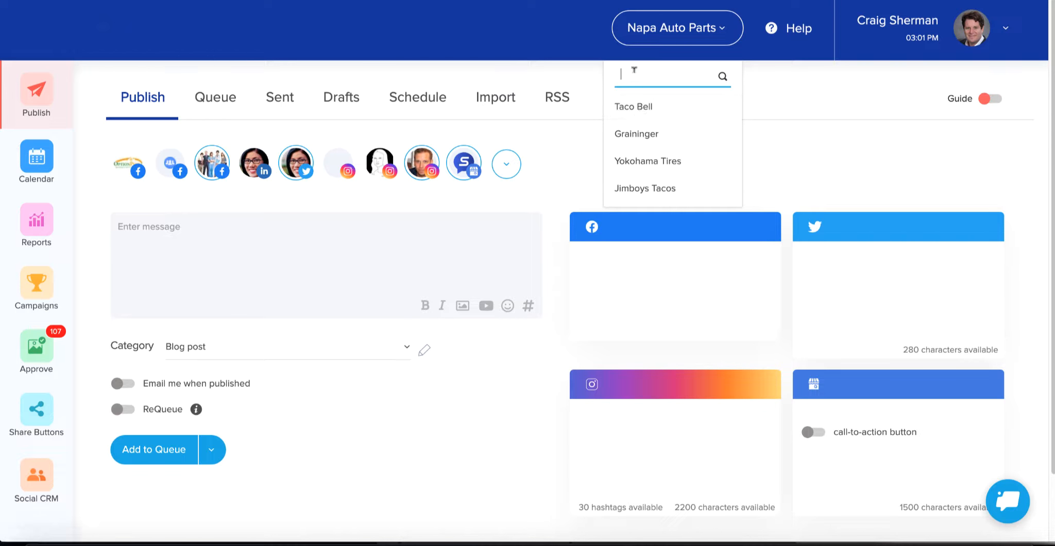
type("t")
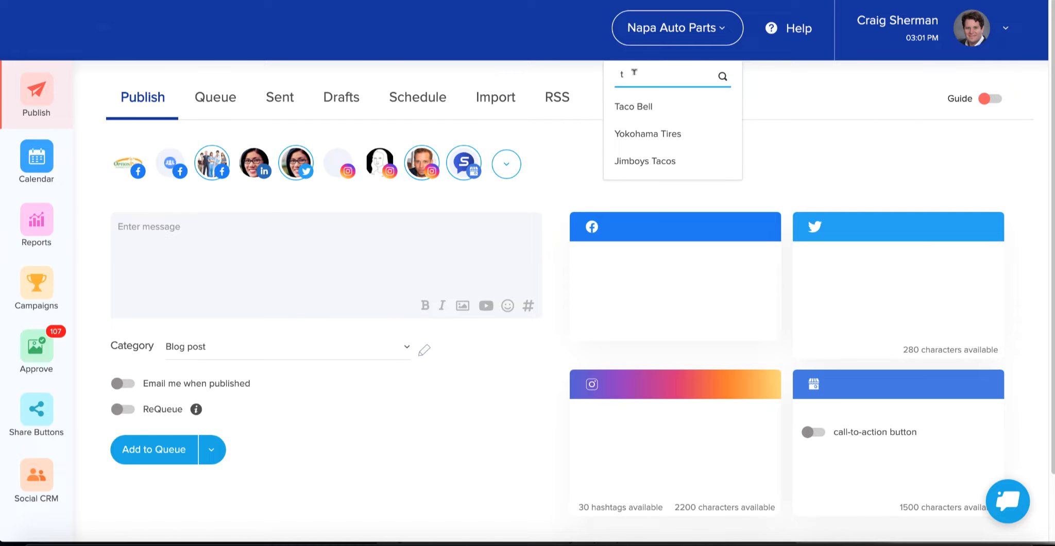
type("a")
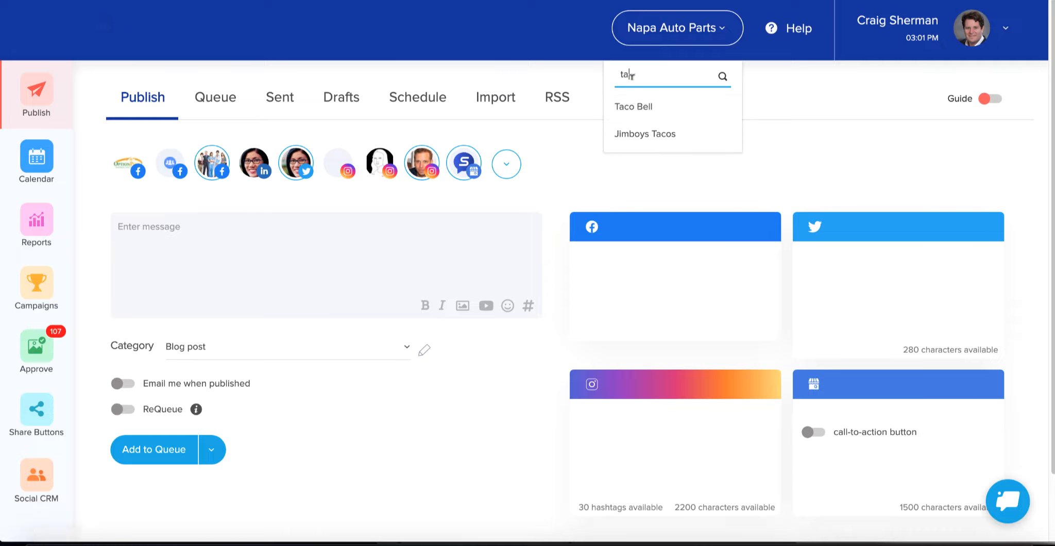
key("BackSpace")
key("BackSpace")
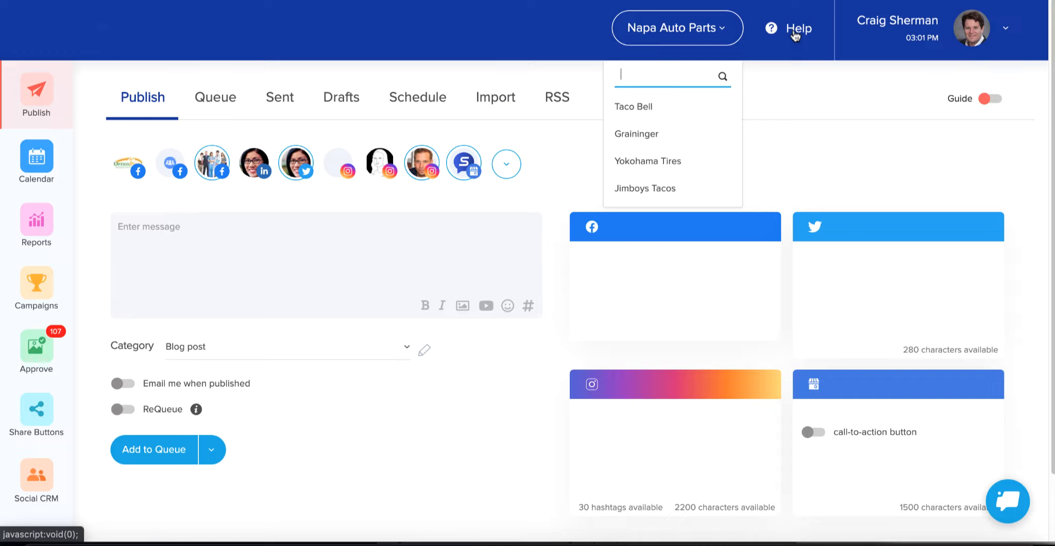
left_click(802, 51)
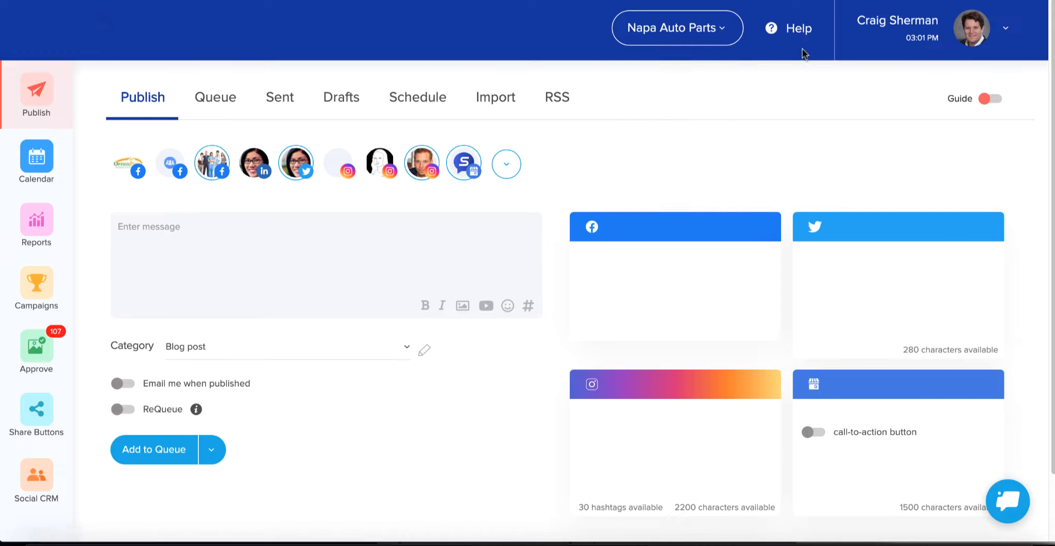
Open the Agency Dashboard and review its account usage figures and workspace list
left_click(986, 31)
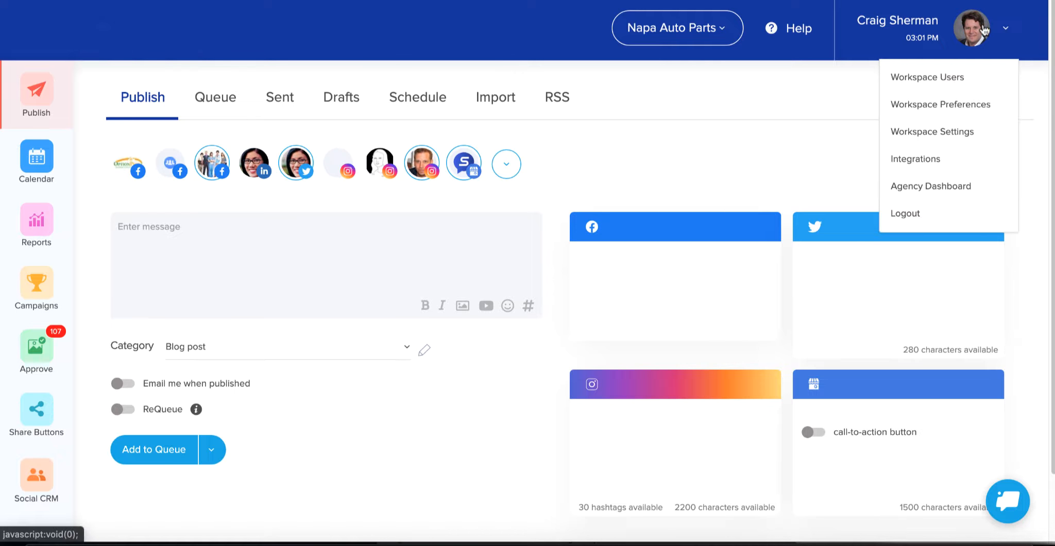
left_click(946, 189)
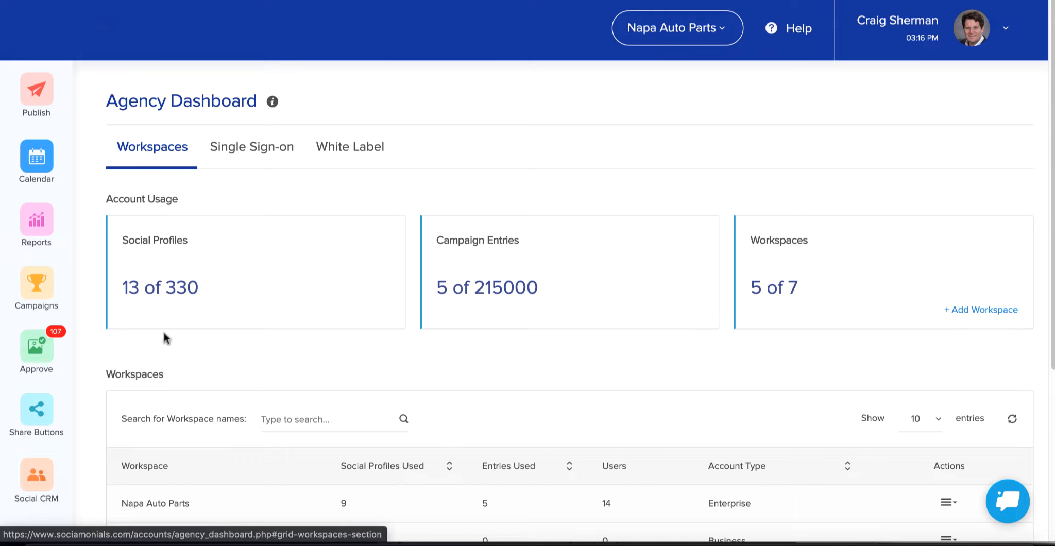
scroll(297, 335, "down", 2)
scroll(294, 337, "down", 1)
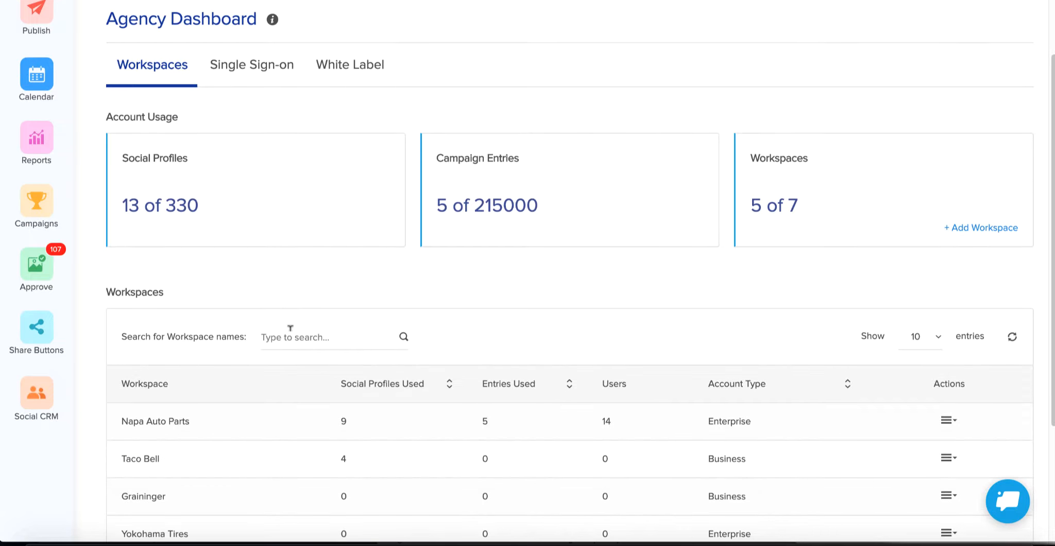
scroll(188, 482, "up", 3)
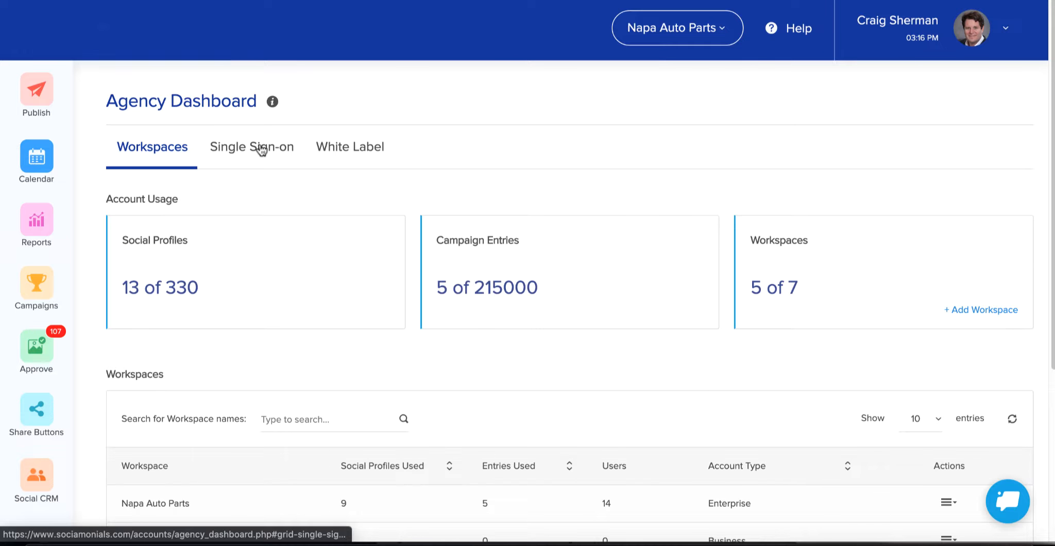
Open the White Label settings and review the Company Logo & Favicon upload options
left_click(357, 147)
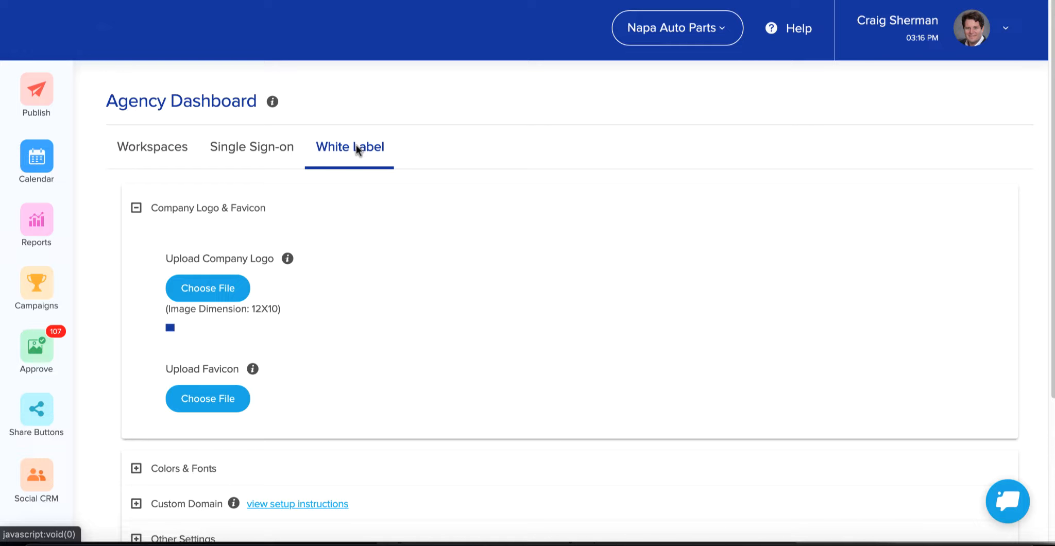
scroll(340, 157, "down", 1)
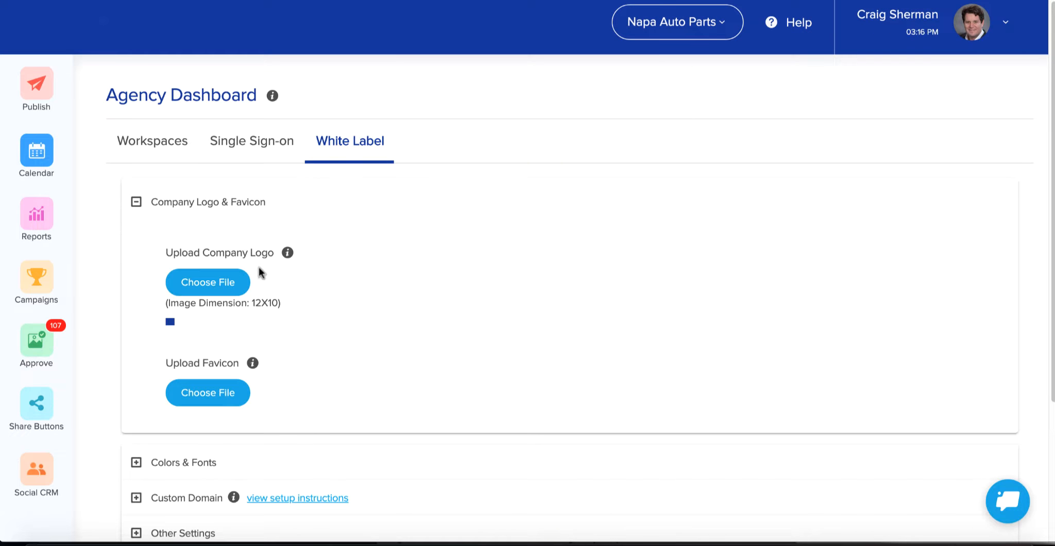
scroll(222, 301, "down", 1)
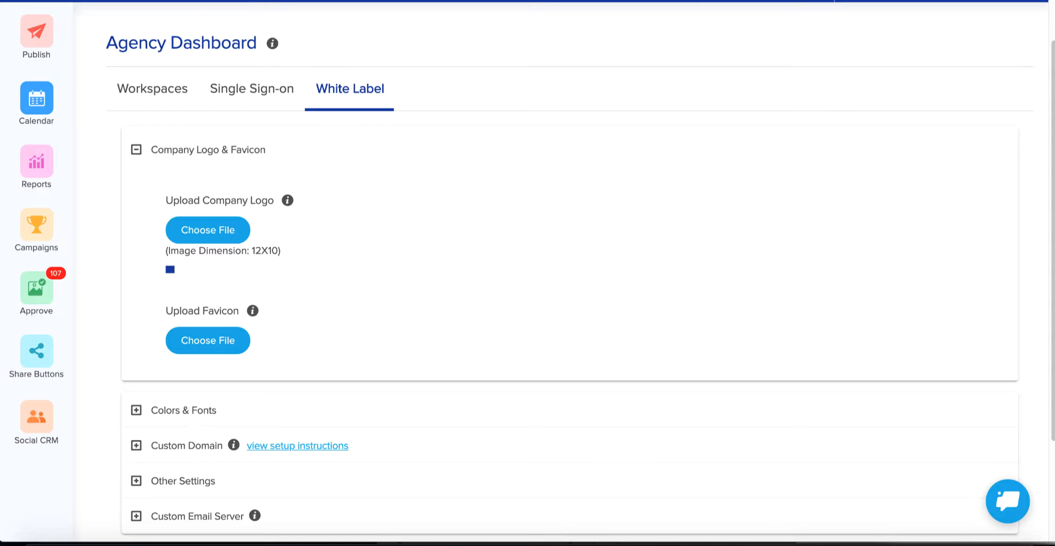
scroll(257, 215, "down", 1)
scroll(255, 220, "down", 2)
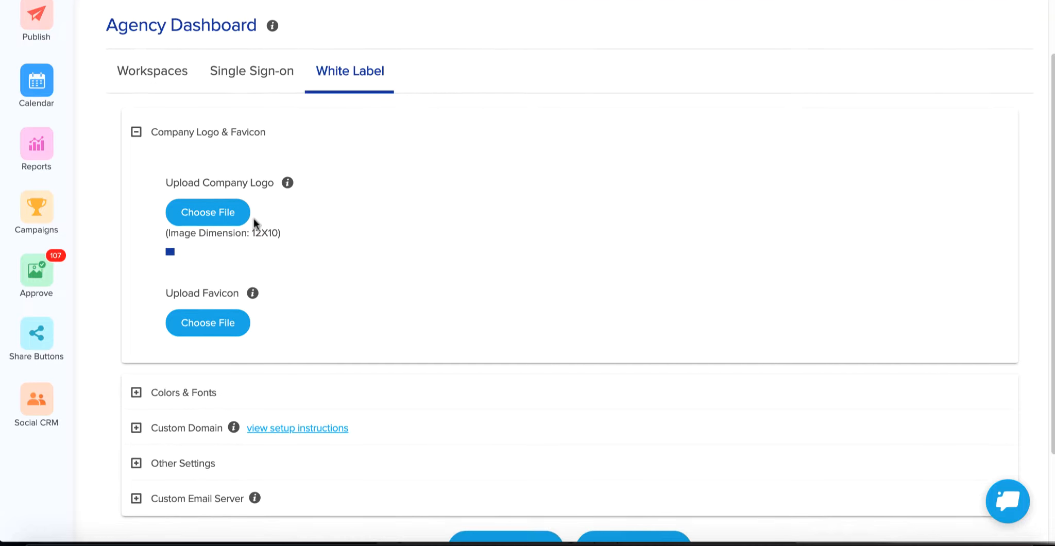
scroll(253, 221, "down", 1)
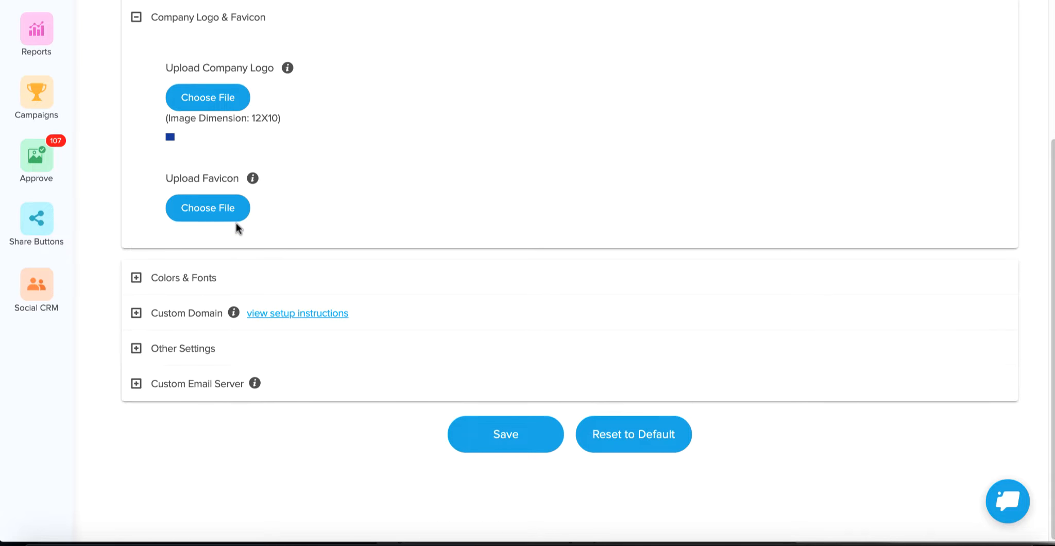
Expand Colors & Fonts in the White Label settings and review all font, color and icon options
left_click(185, 278)
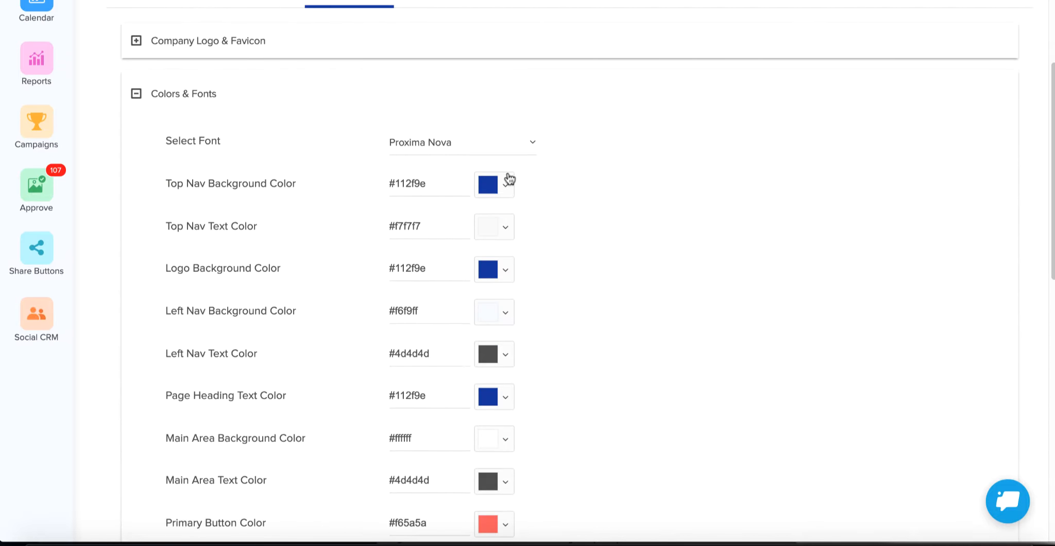
scroll(502, 183, "down", 4)
scroll(500, 187, "down", 3)
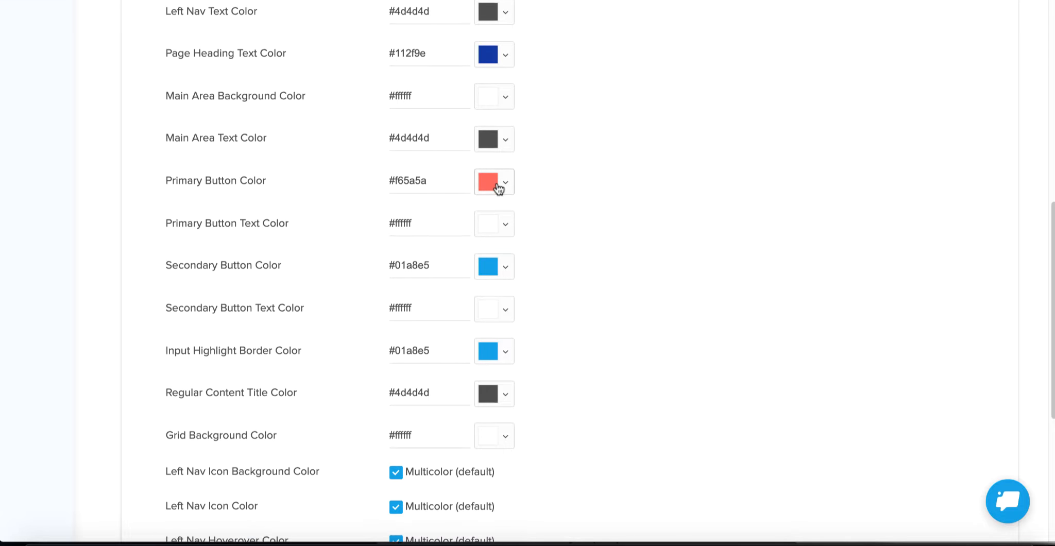
scroll(497, 188, "down", 2)
scroll(495, 189, "down", 3)
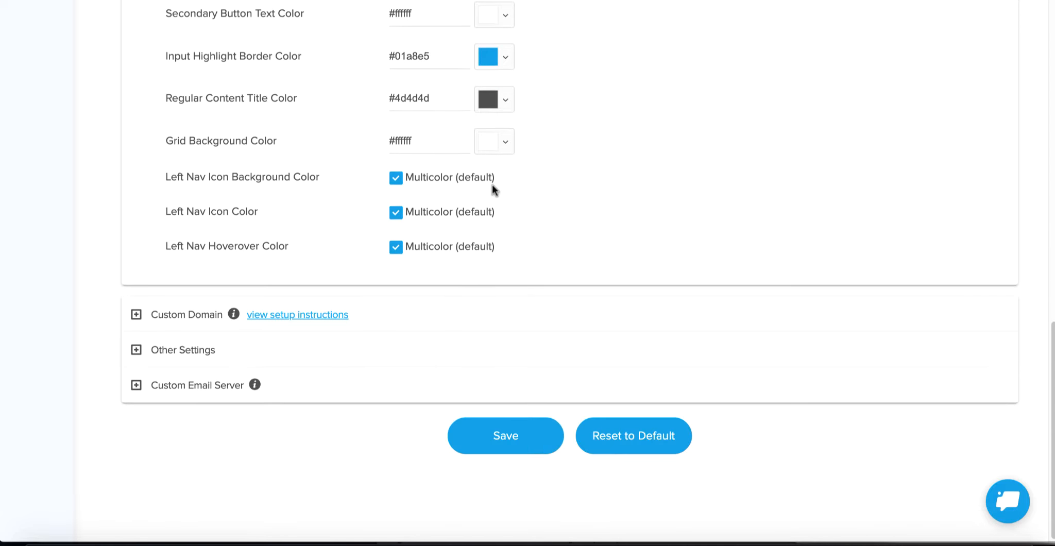
Expand the Custom Domain section and the Other Settings section of the White Label settings
left_click(172, 318)
scroll(647, 216, "up", 1)
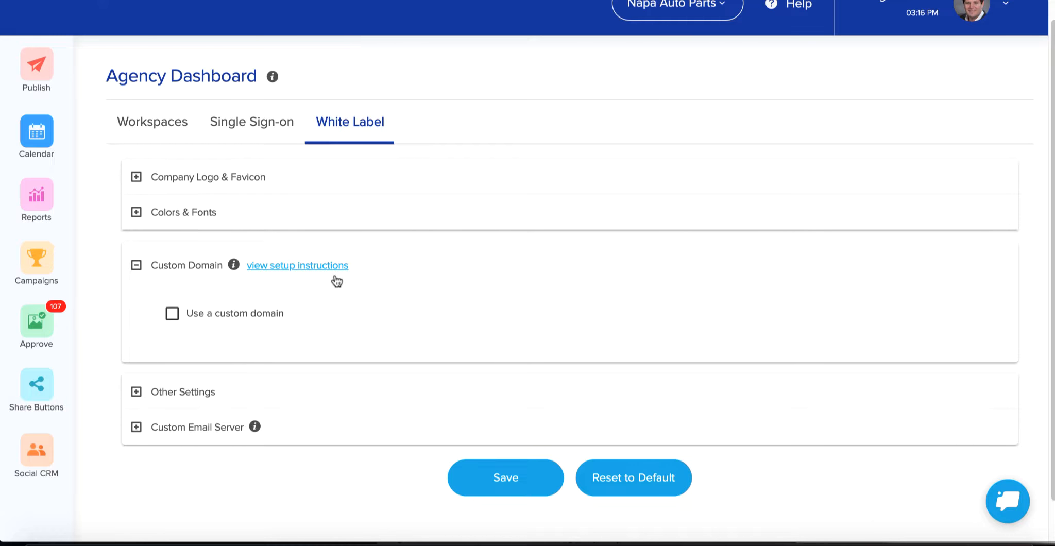
scroll(336, 281, "up", 1)
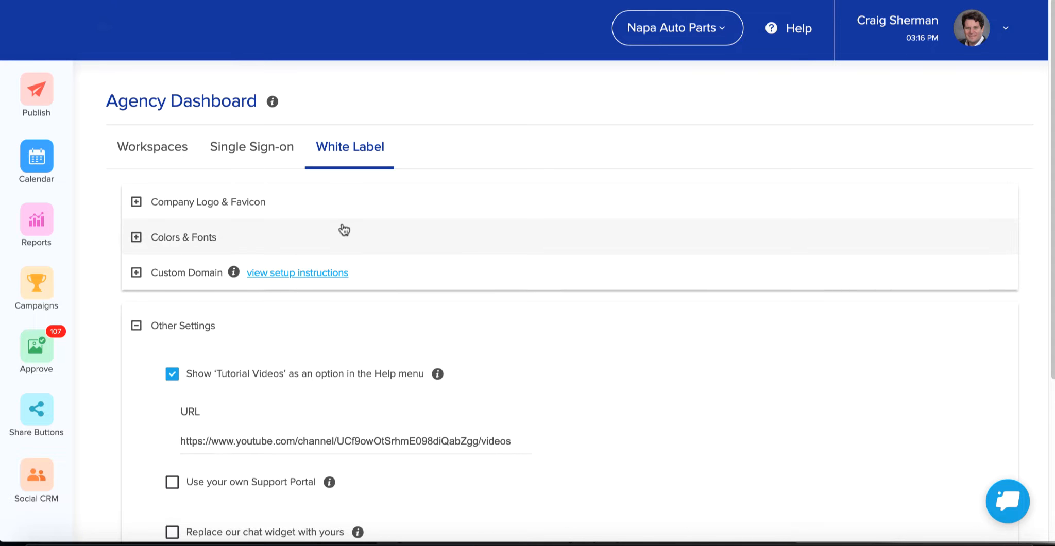
Review the tutorial videos, support portal and chat widget options, and expand the Custom Email Server section
scroll(346, 231, "down", 2)
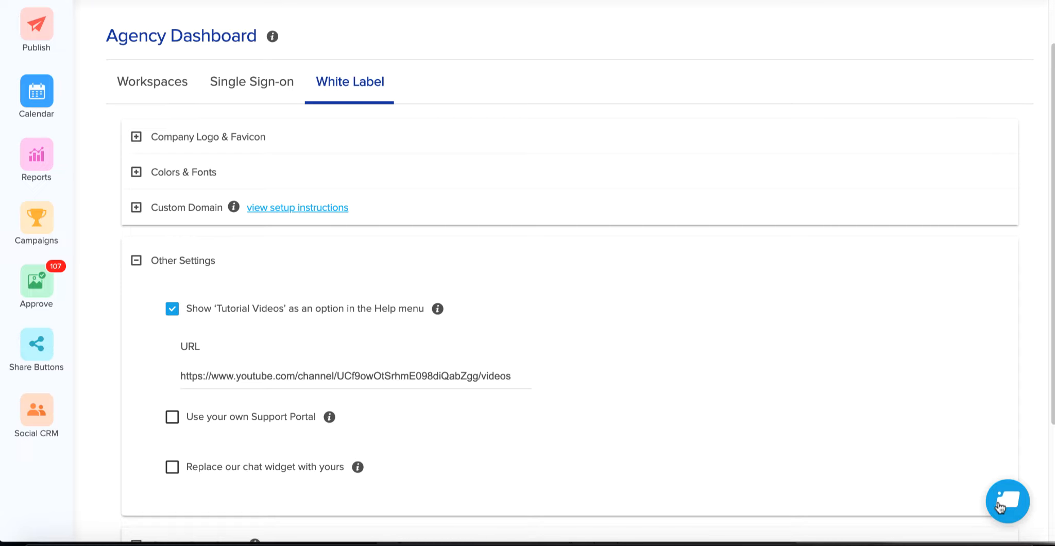
scroll(754, 294, "down", 3)
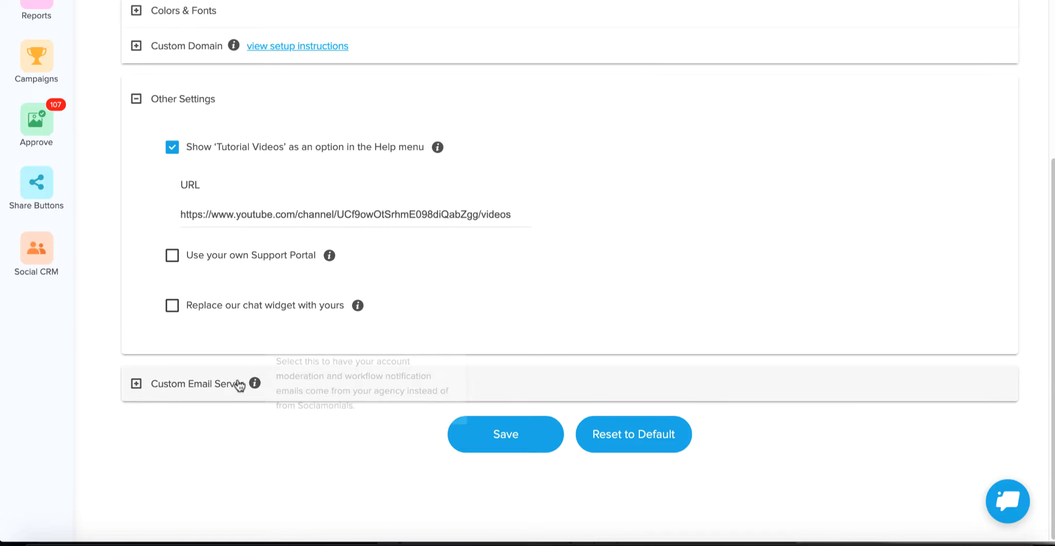
left_click(240, 385)
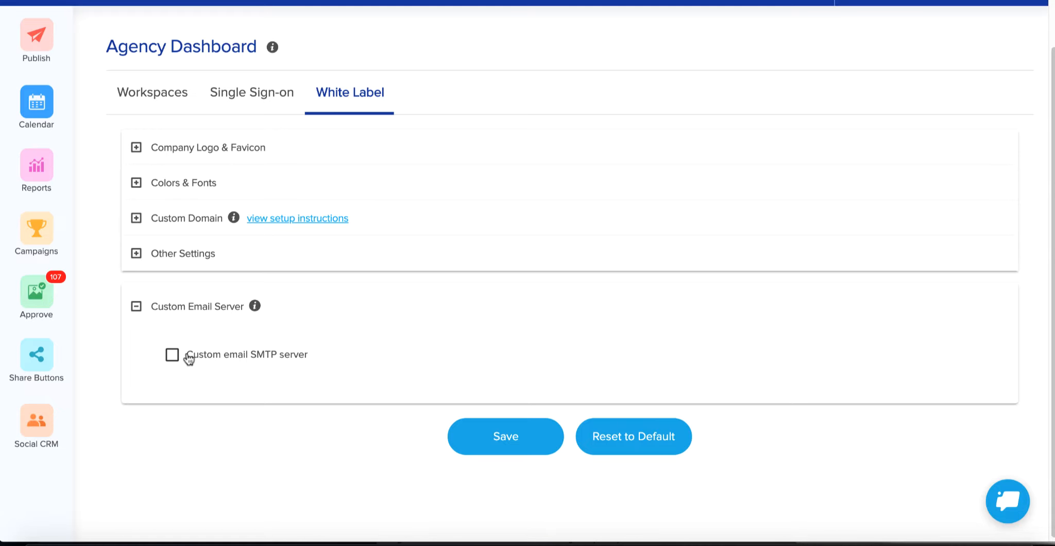
View the Single Sign-on page and return to Workspaces to examine the account usage and full workspace list
left_click(244, 91)
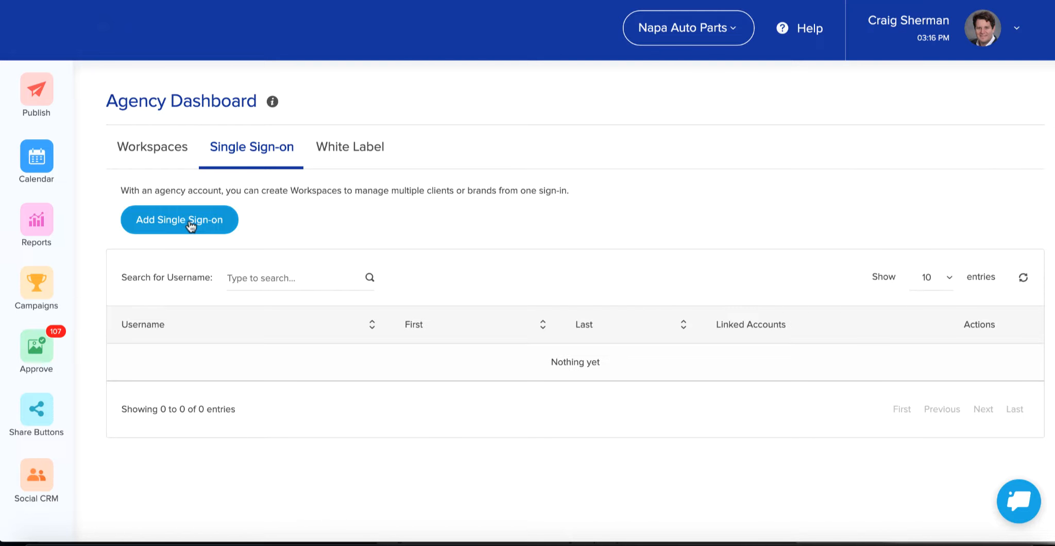
left_click(154, 150)
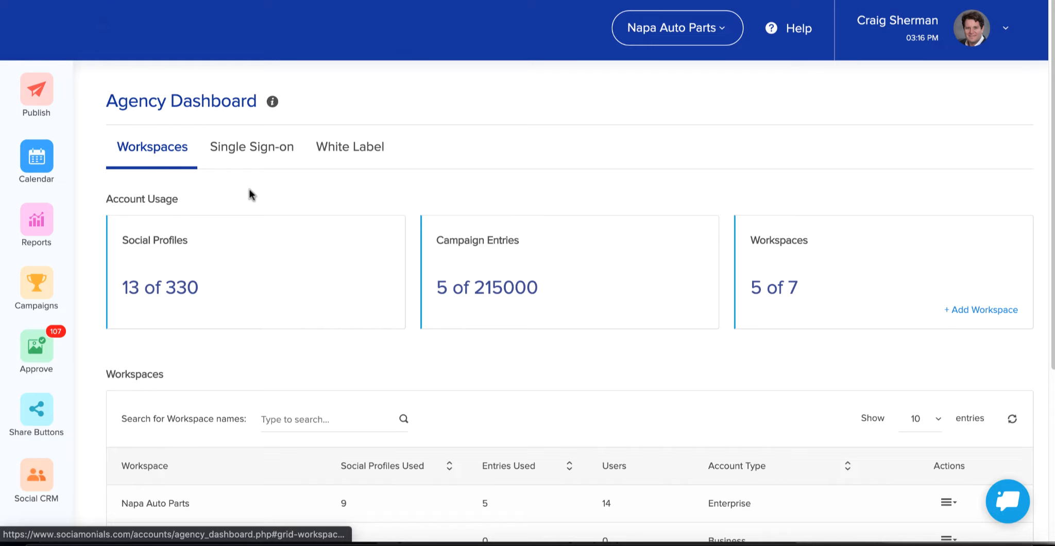
scroll(240, 219, "down", 1)
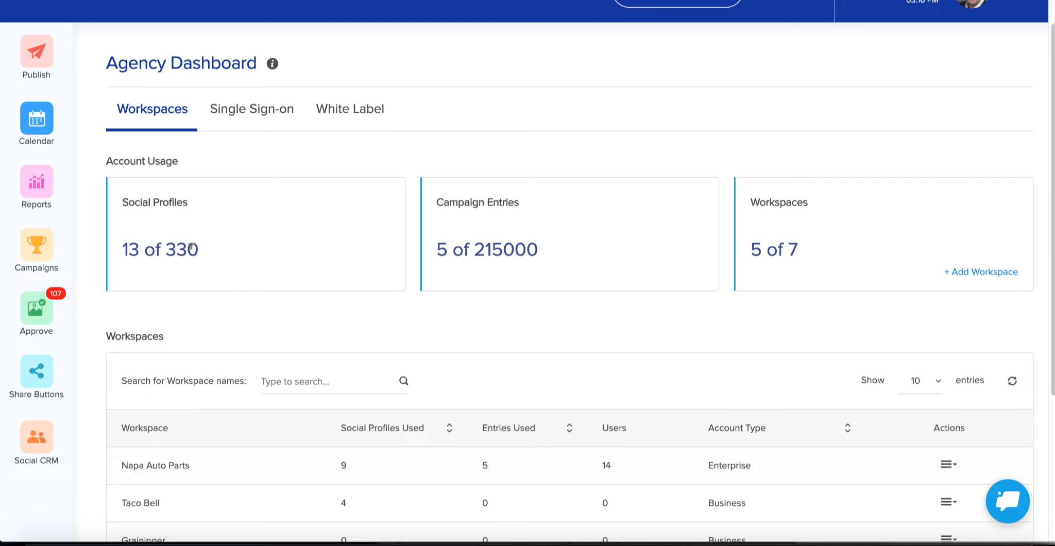
scroll(190, 254, "down", 1)
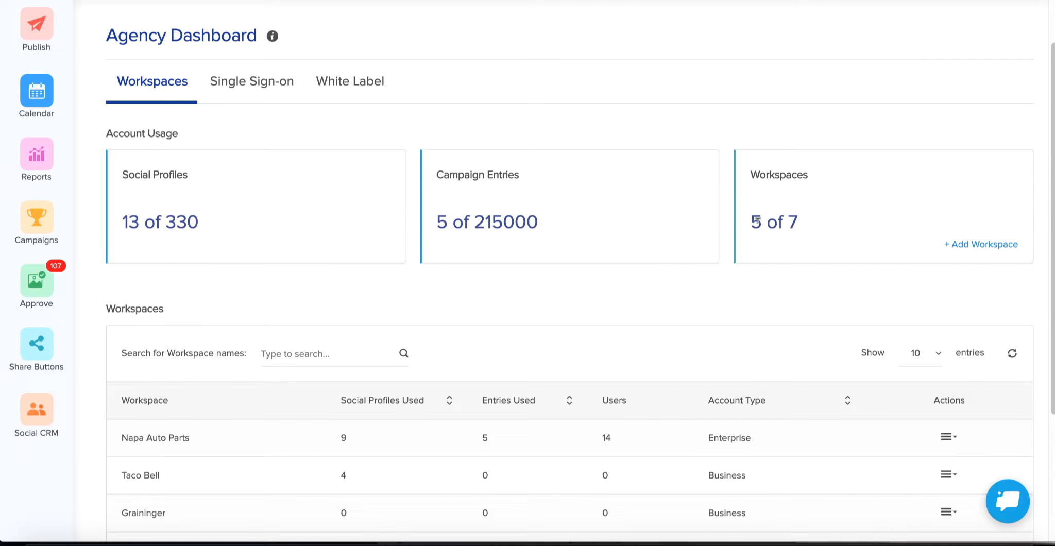
scroll(791, 220, "down", 1)
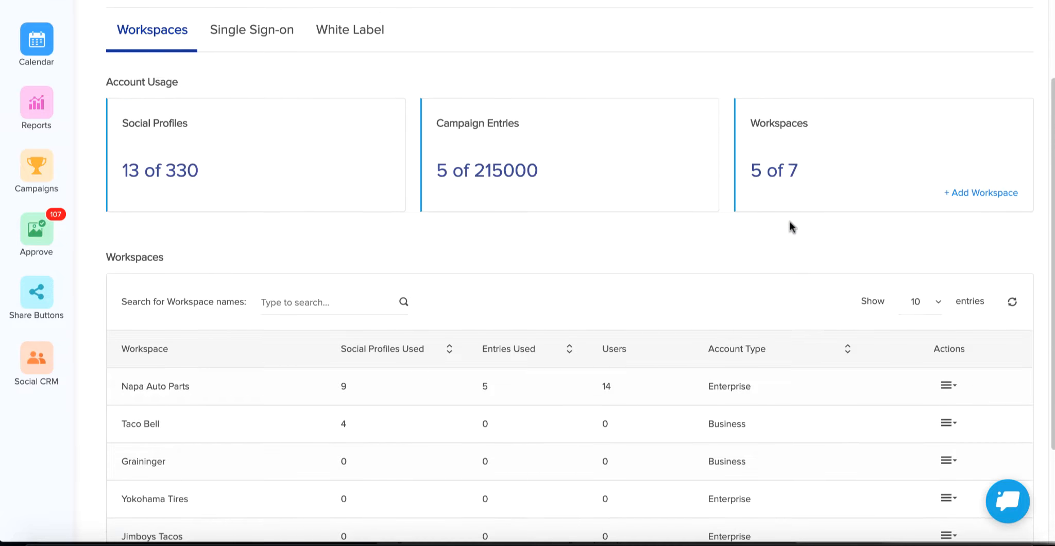
scroll(792, 226, "down", 3)
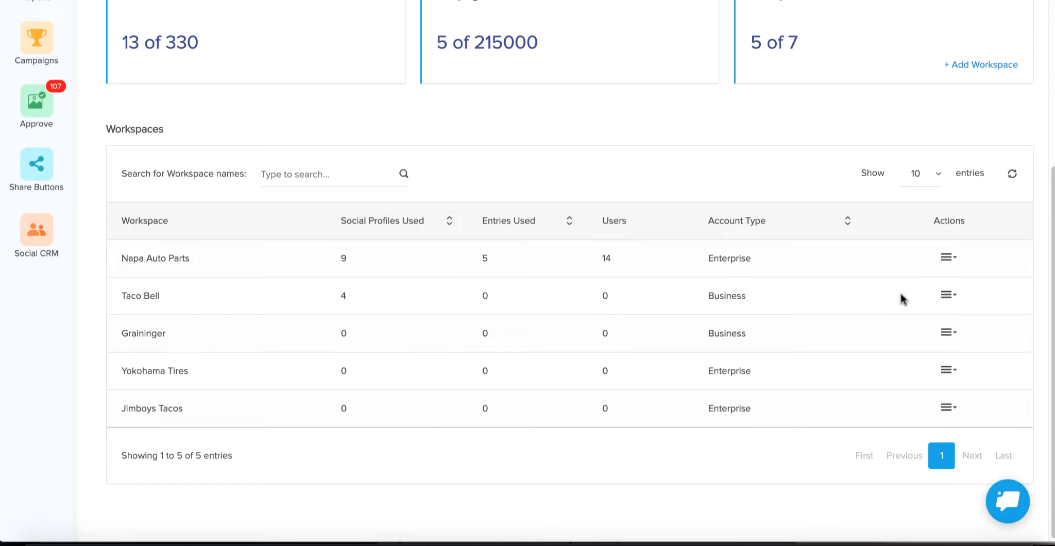
Show the available actions for the Napa Auto Parts workspace and close them without choosing one
left_click(943, 259)
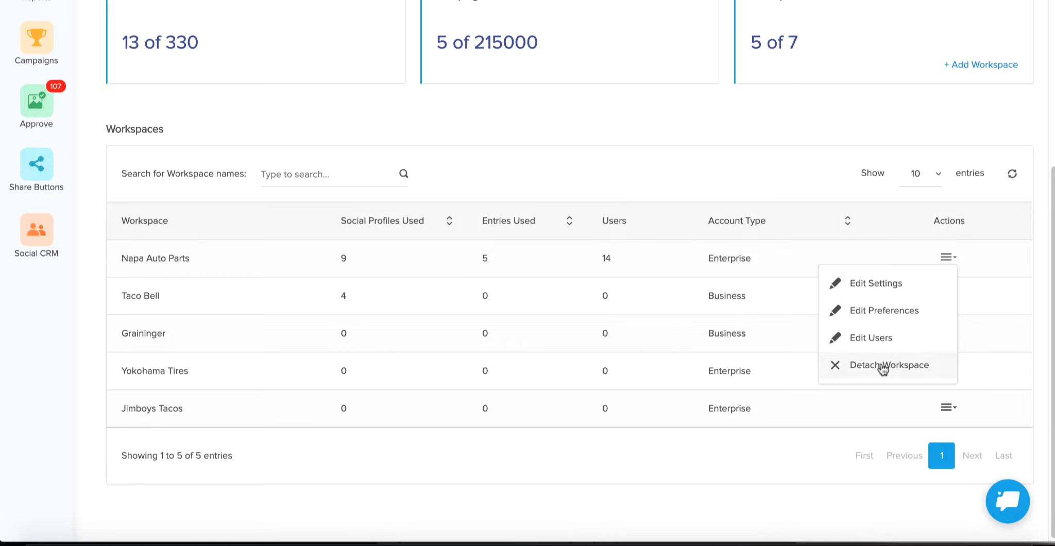
scroll(883, 369, "up", 5)
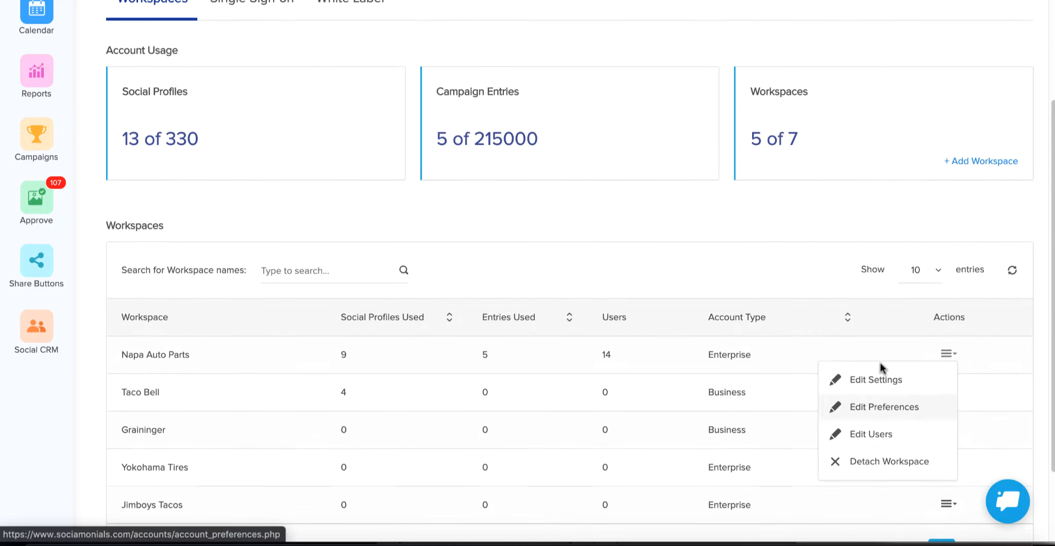
scroll(883, 368, "down", 1)
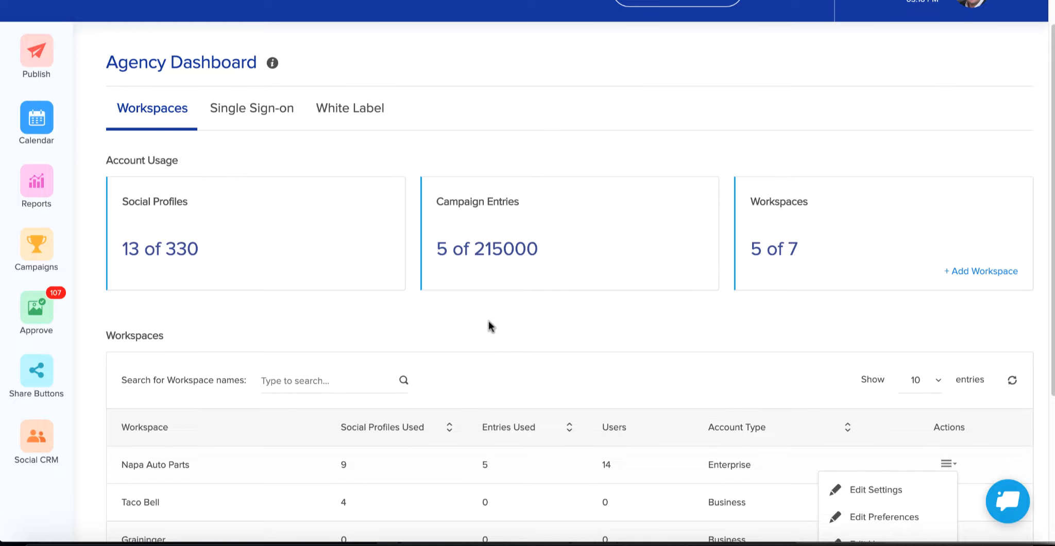
scroll(489, 326, "up", 1)
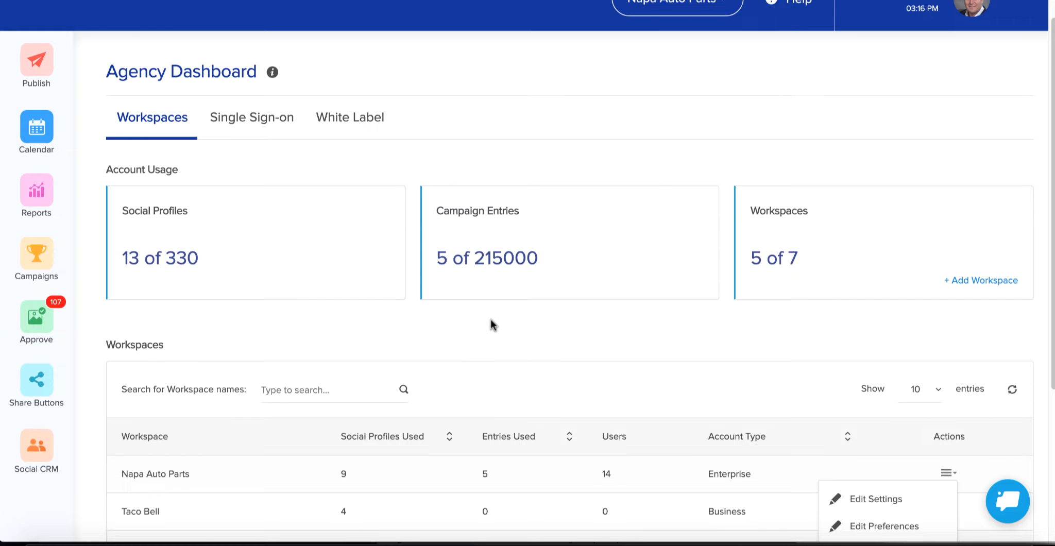
scroll(491, 322, "down", 2)
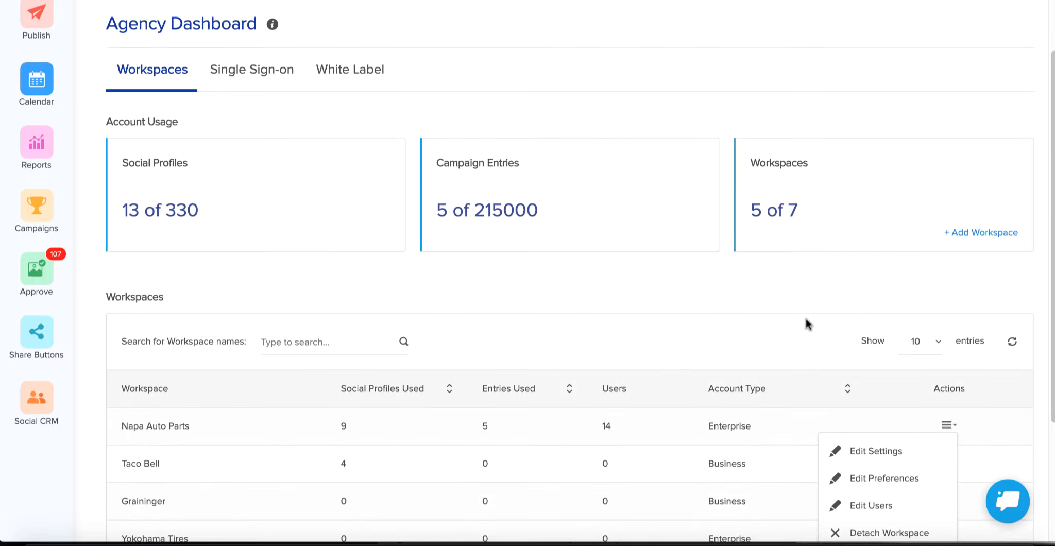
left_click(806, 319)
scroll(807, 320, "up", 3)
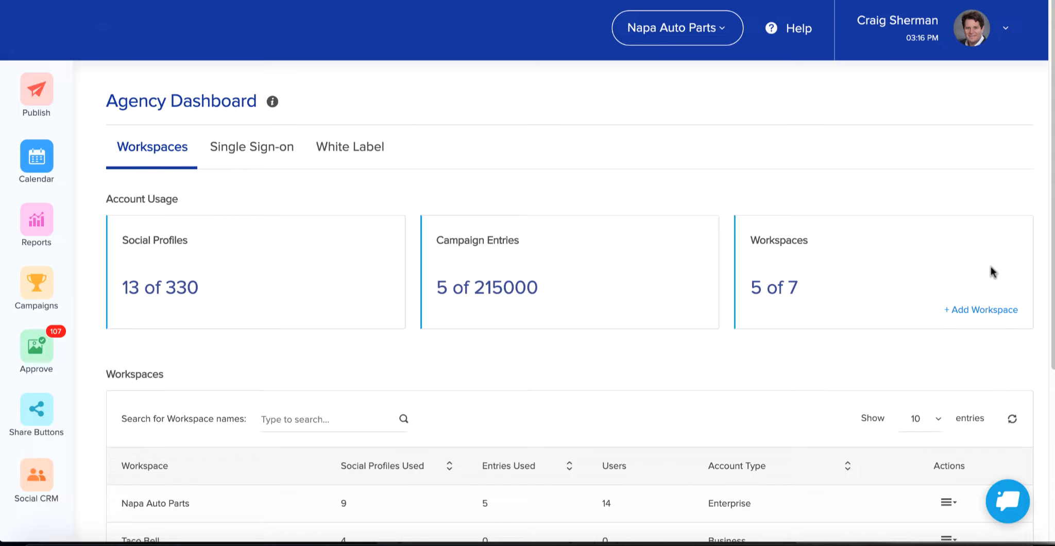
Create a new workspace for the client company Ferrari
left_click(992, 310)
left_click(856, 343)
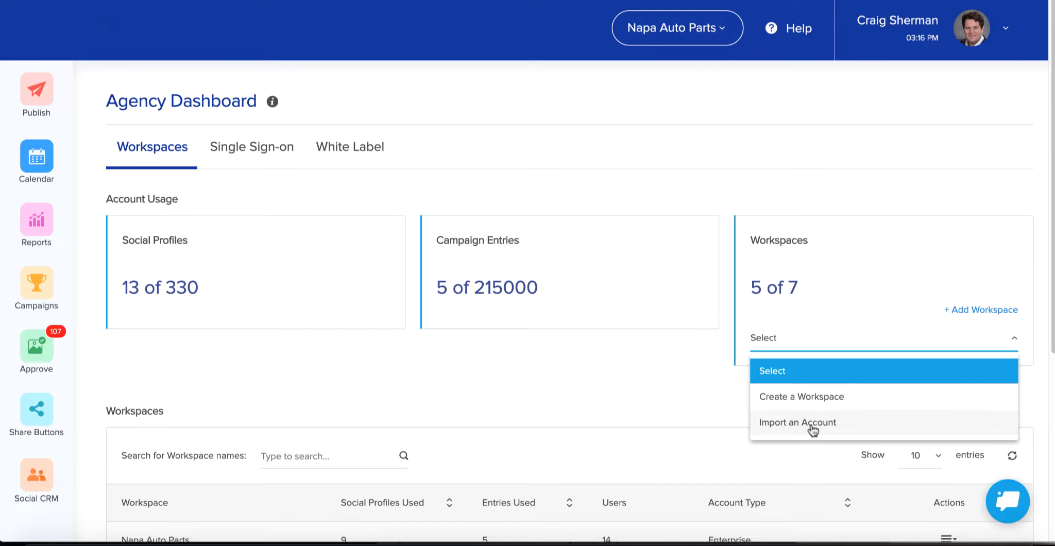
left_click(814, 397)
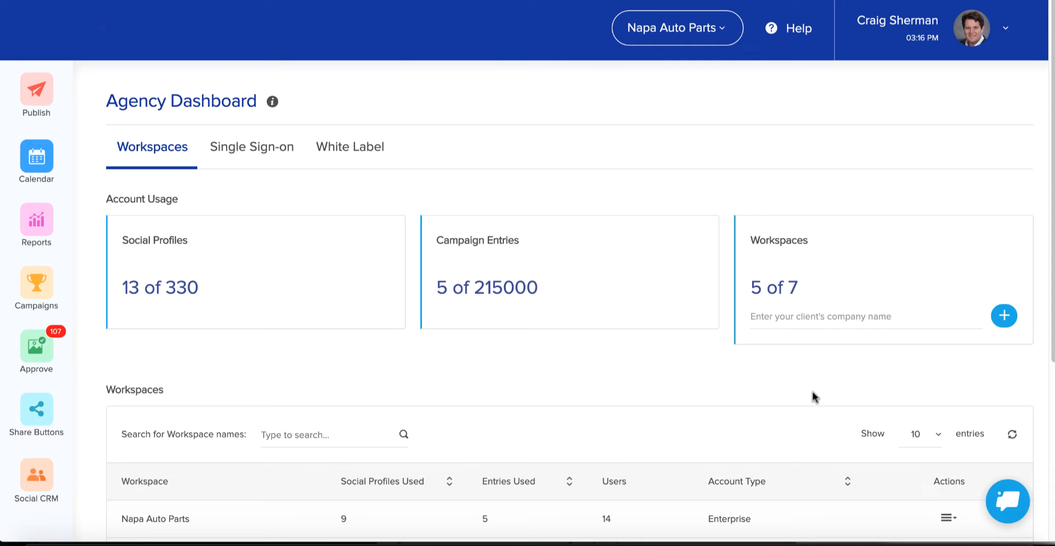
left_click(815, 315)
type("errari")
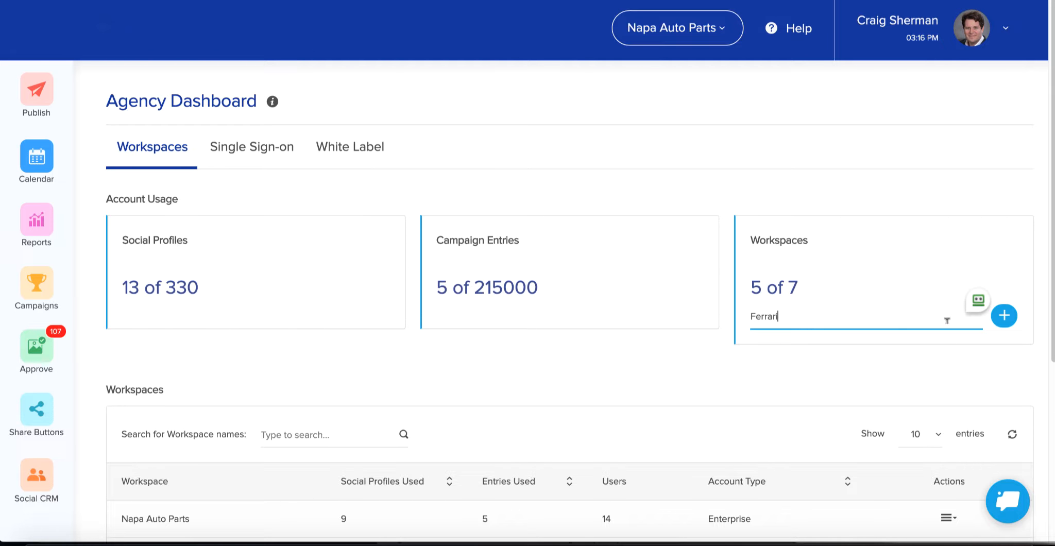
left_click(1004, 315)
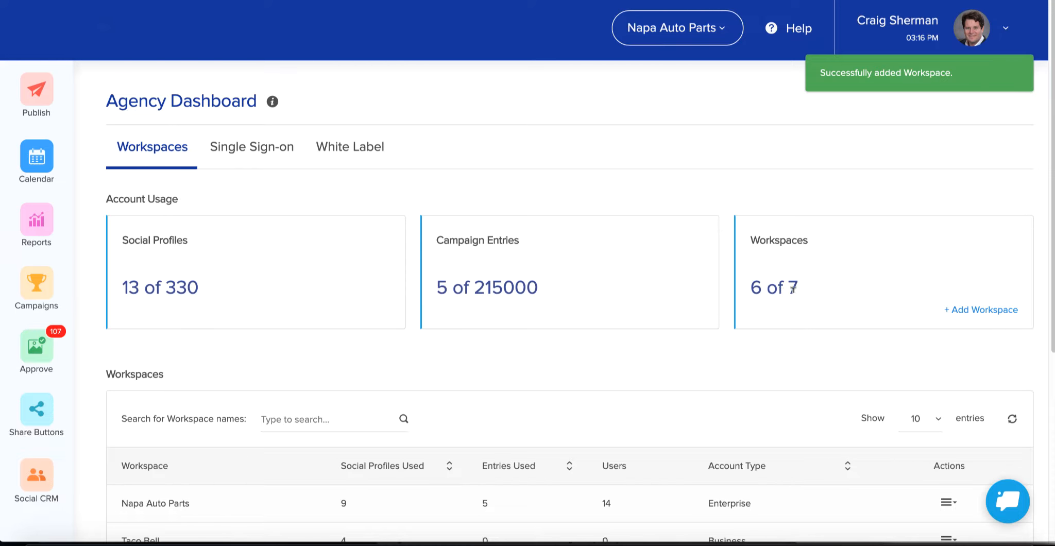
Check the Ferrari entry in the workspace list and switch to the Ferrari workspace
scroll(804, 296, "down", 1)
scroll(804, 314, "down", 1)
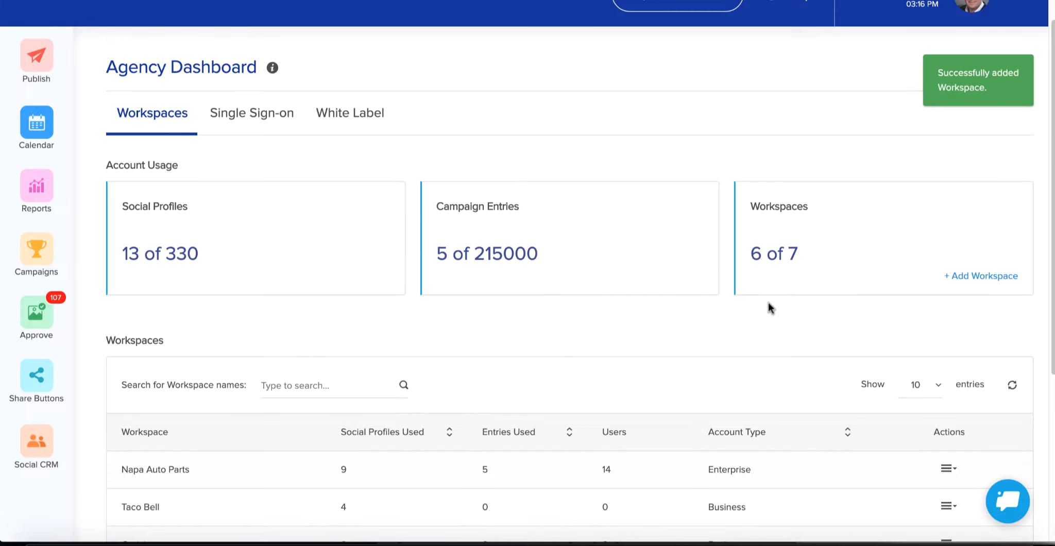
scroll(766, 304, "down", 1)
scroll(762, 308, "down", 5)
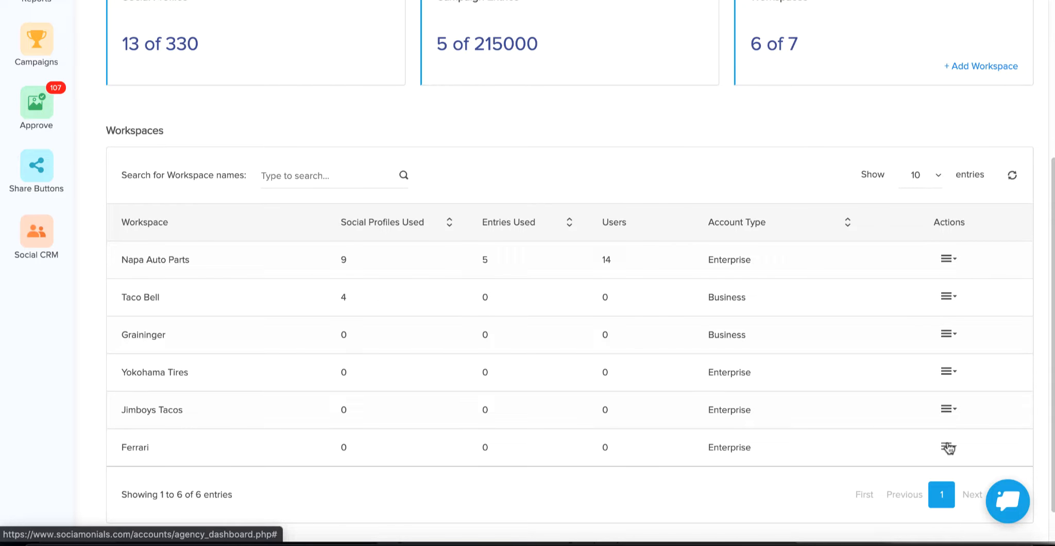
scroll(843, 370, "up", 5)
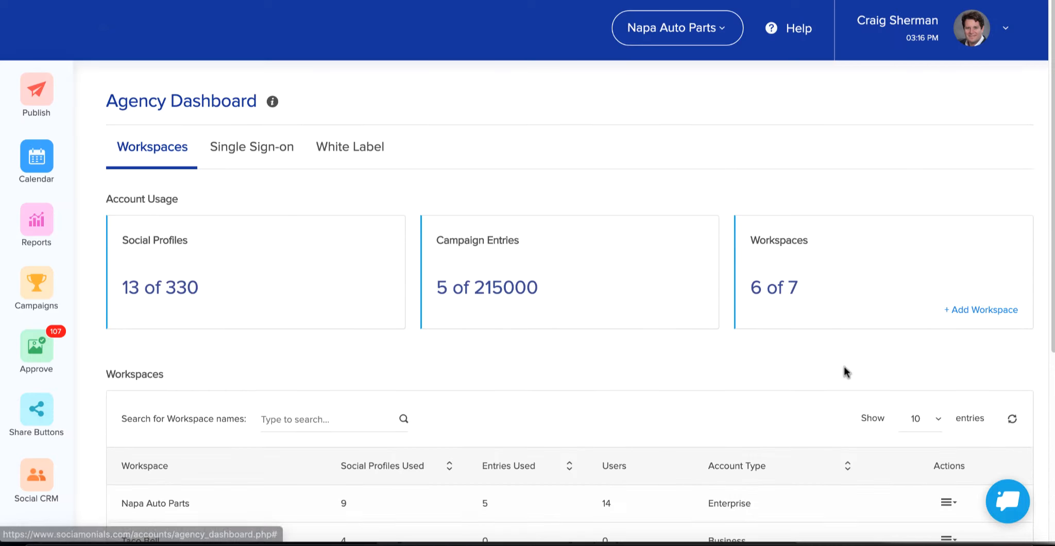
left_click(676, 29)
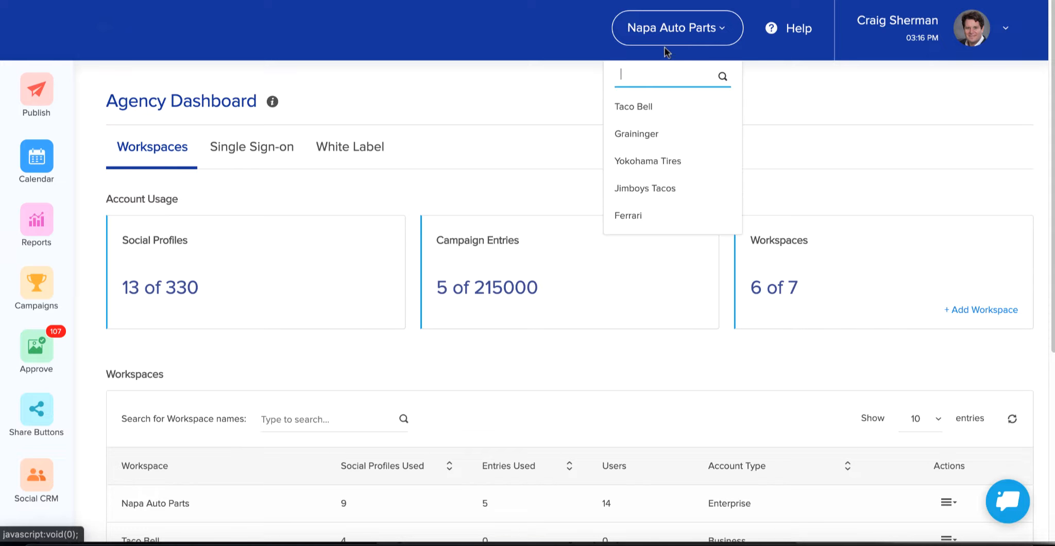
left_click(640, 219)
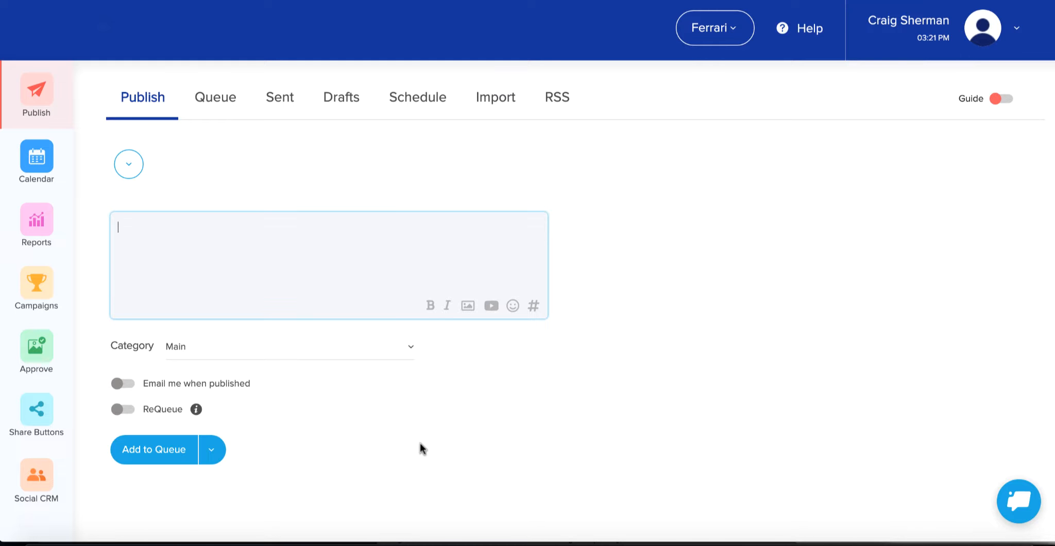
Start adding a social account from the Publish page and review the networks that can be connected
left_click(131, 166)
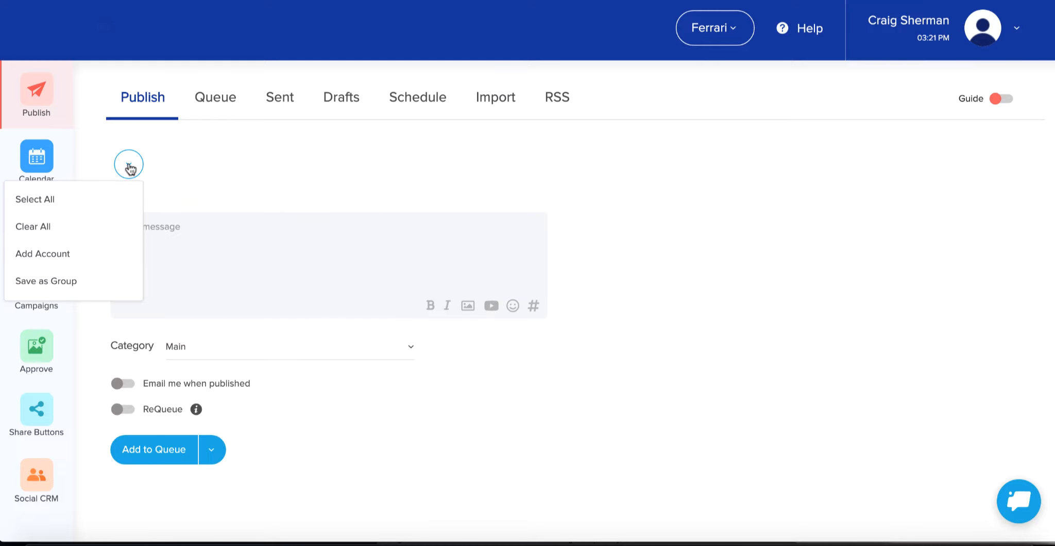
left_click(64, 259)
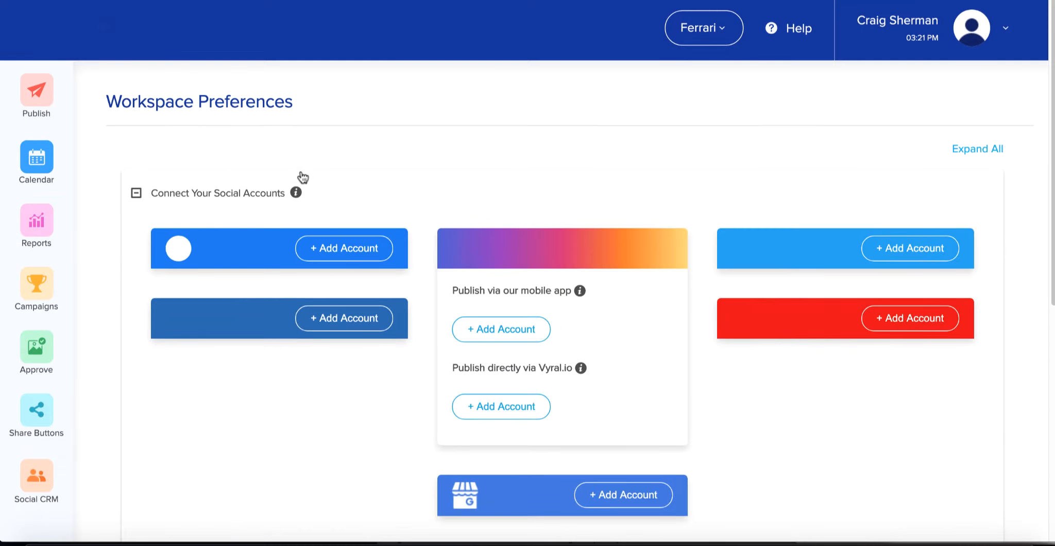
scroll(330, 150, "down", 1)
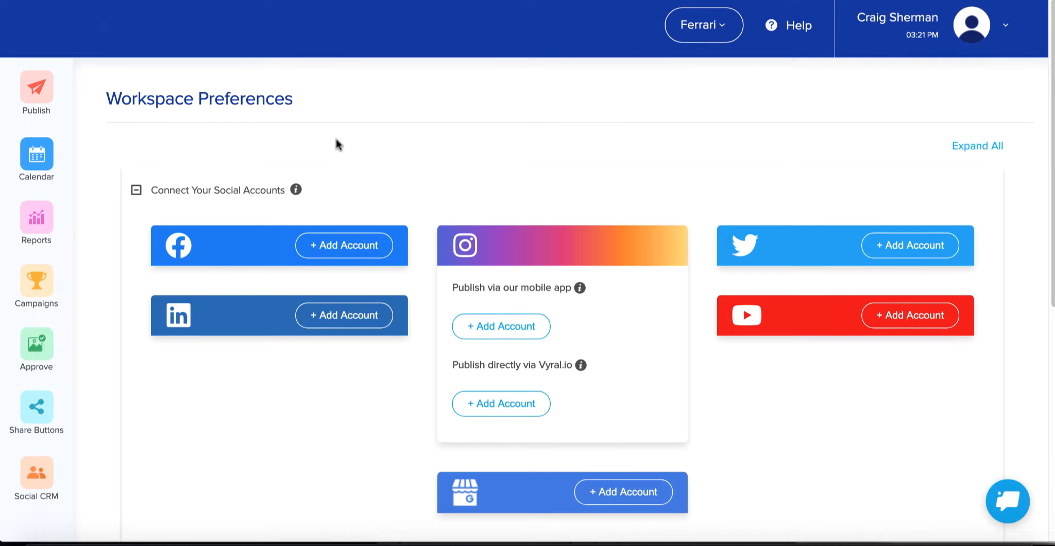
scroll(345, 155, "down", 1)
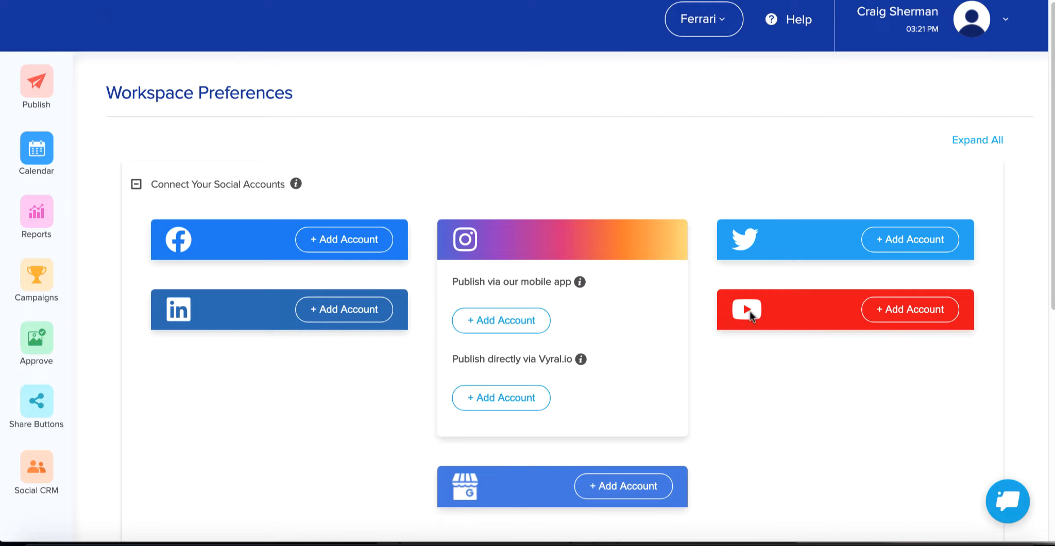
scroll(758, 321, "down", 1)
scroll(486, 488, "down", 3)
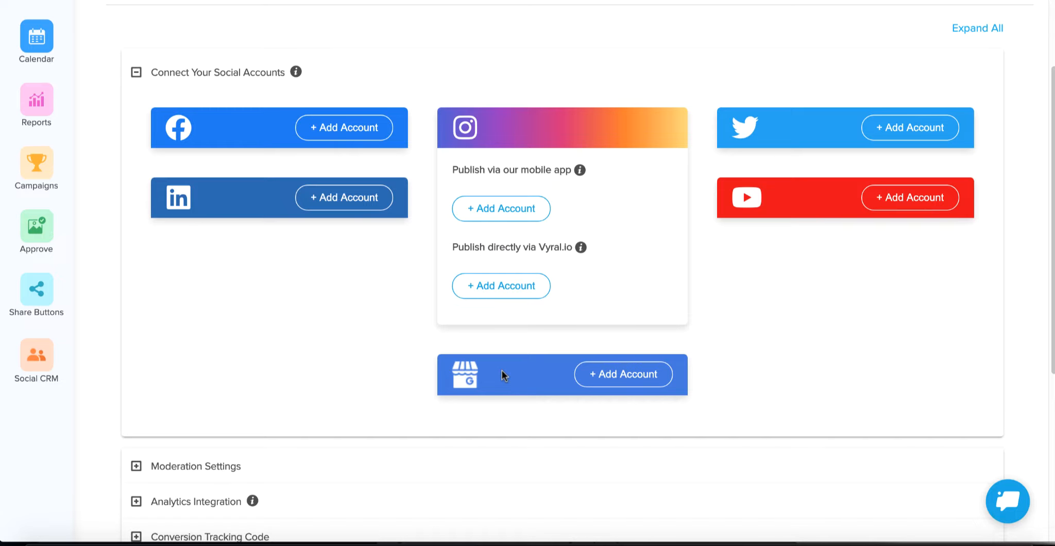
Add a LinkedIn account to the workspace, entering the account password to sign in
left_click(353, 198)
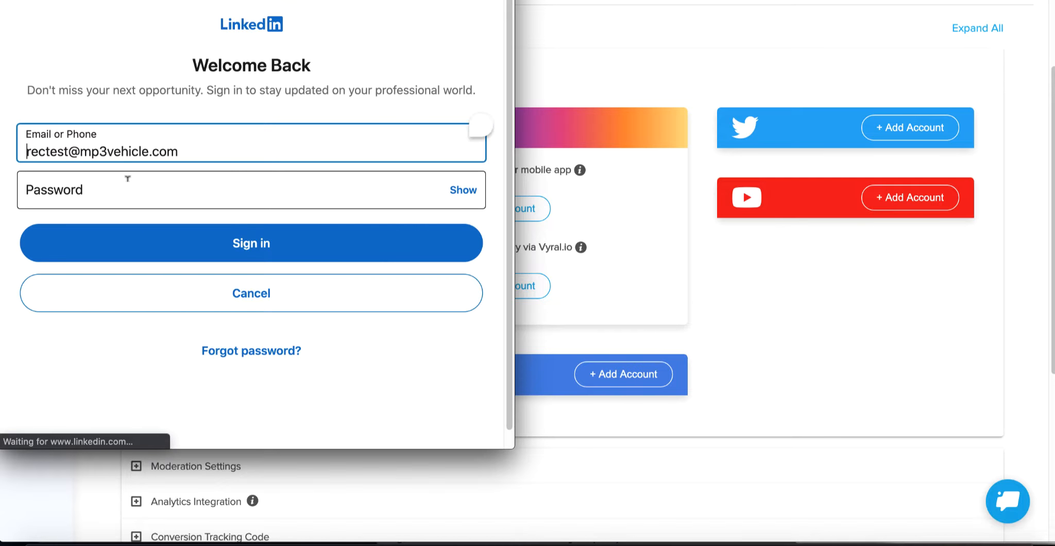
left_click(128, 179)
type("••••••••")
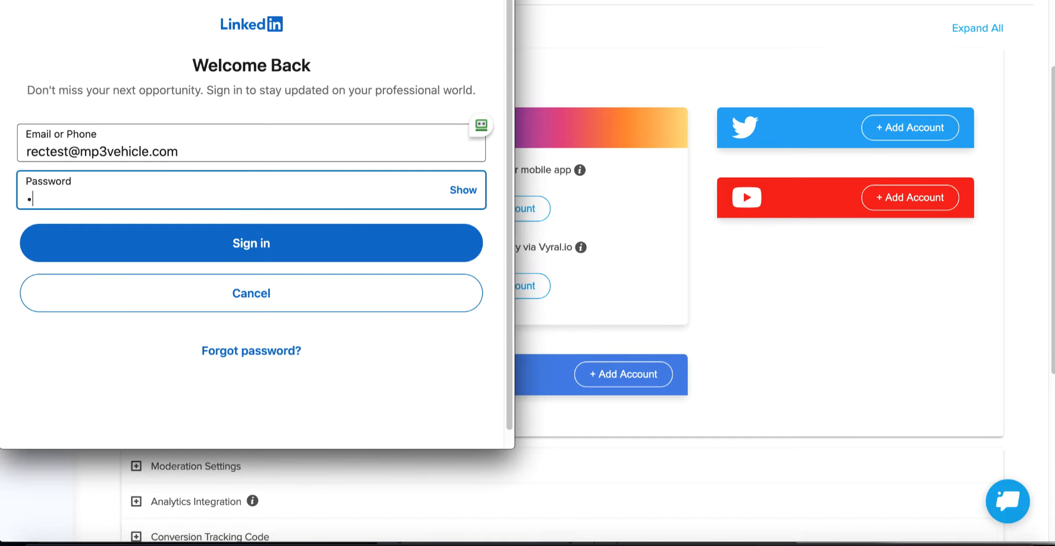
type("•")
left_click(271, 245)
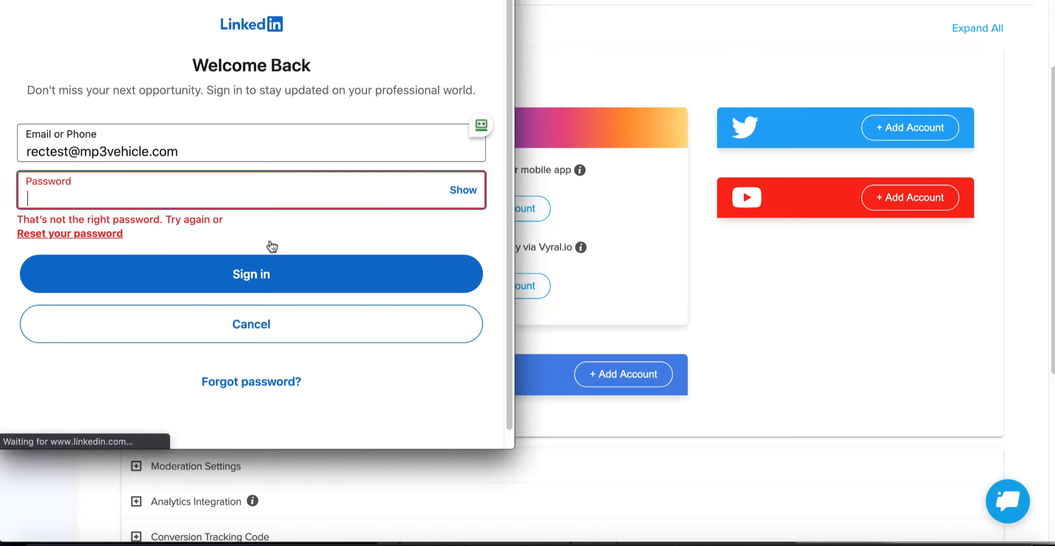
type("••••••••••")
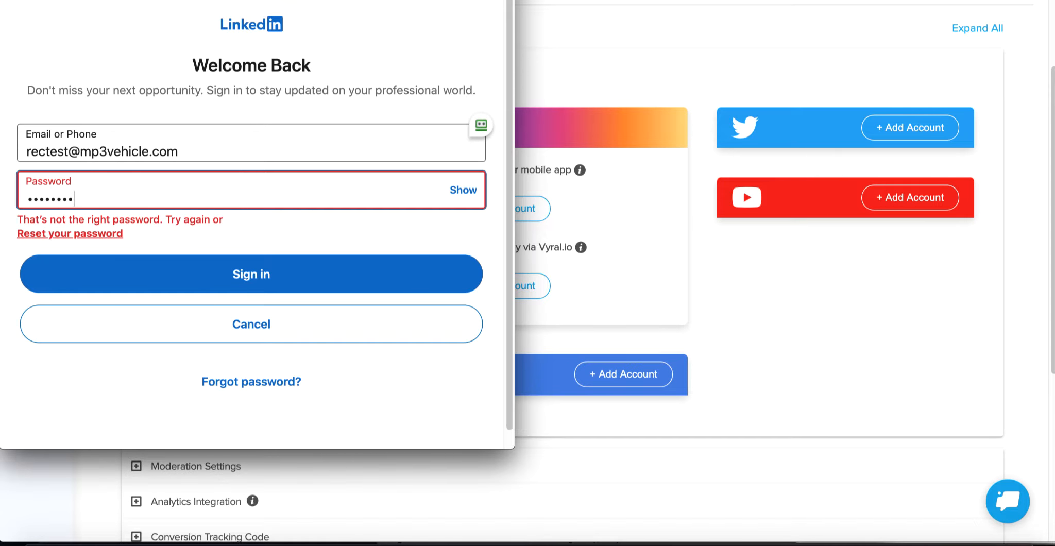
left_click(264, 275)
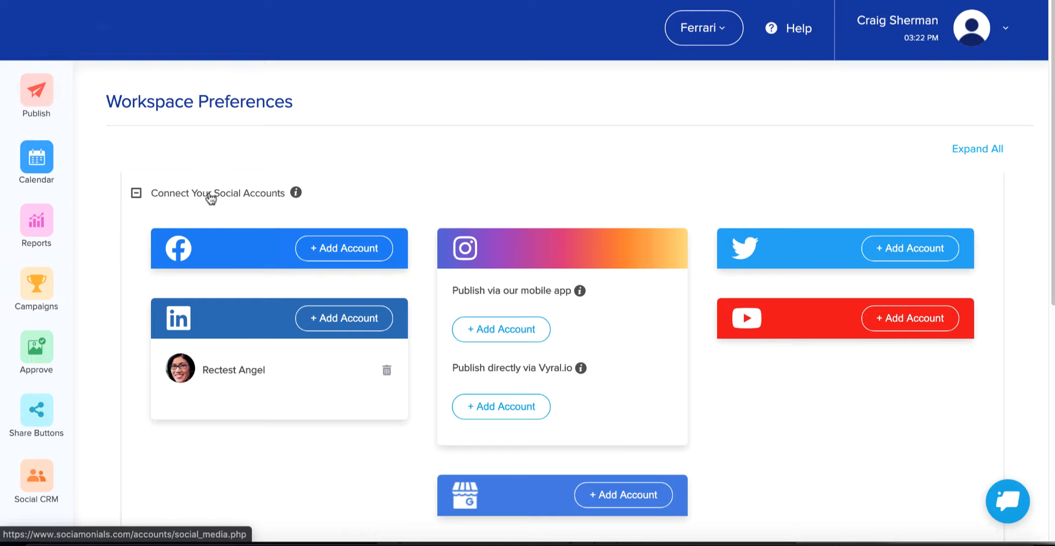
Expand the Conversion Tracking Code section and select the shopping cart order code and the lead conversion code in turn
scroll(251, 221, "down", 1)
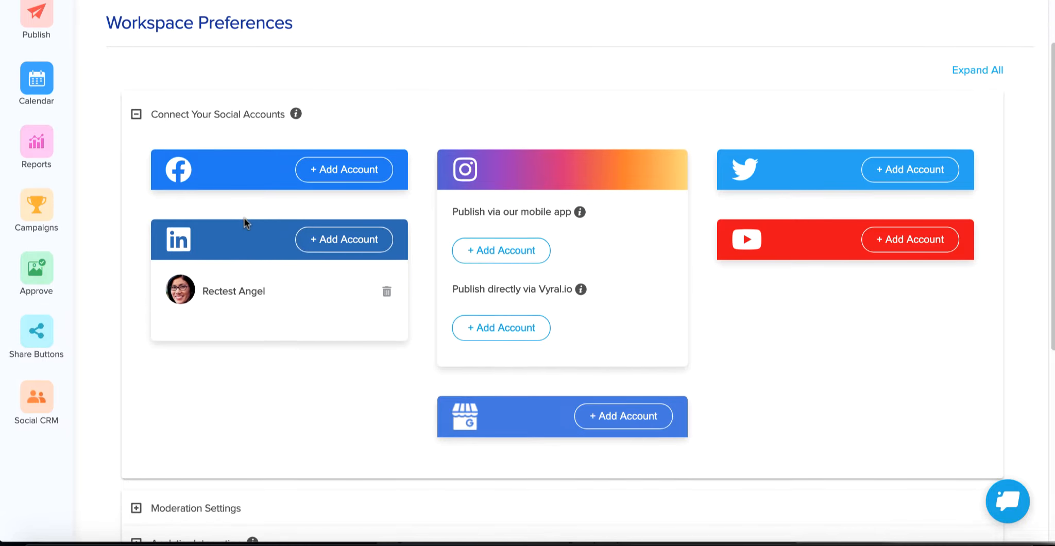
scroll(245, 219, "down", 5)
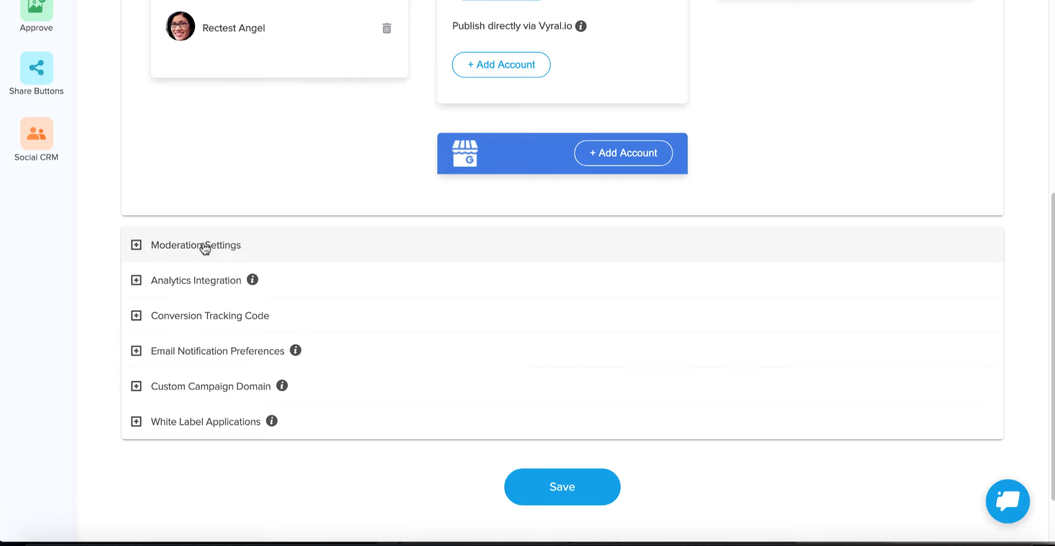
scroll(205, 248, "down", 1)
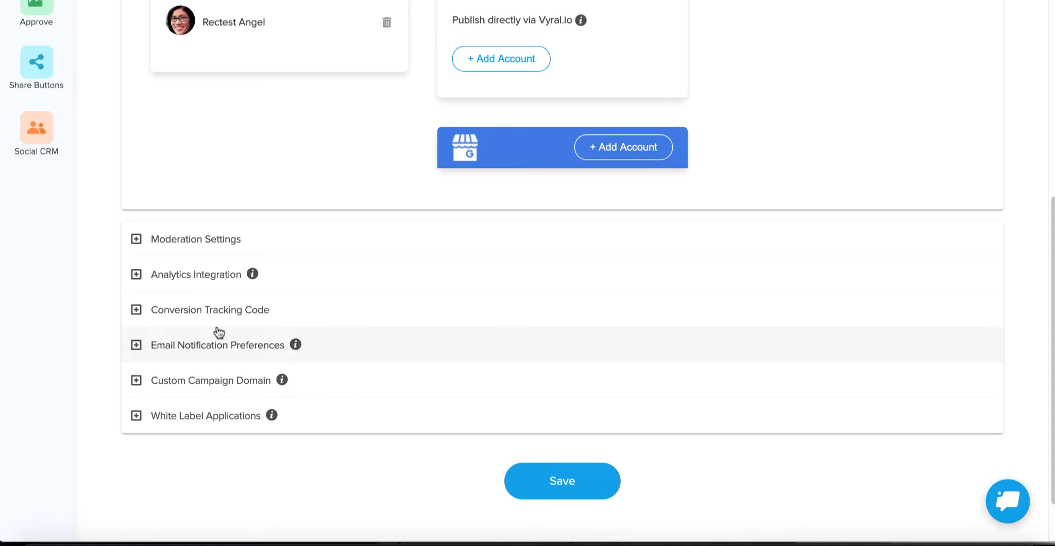
left_click(226, 311)
scroll(447, 289, "up", 3)
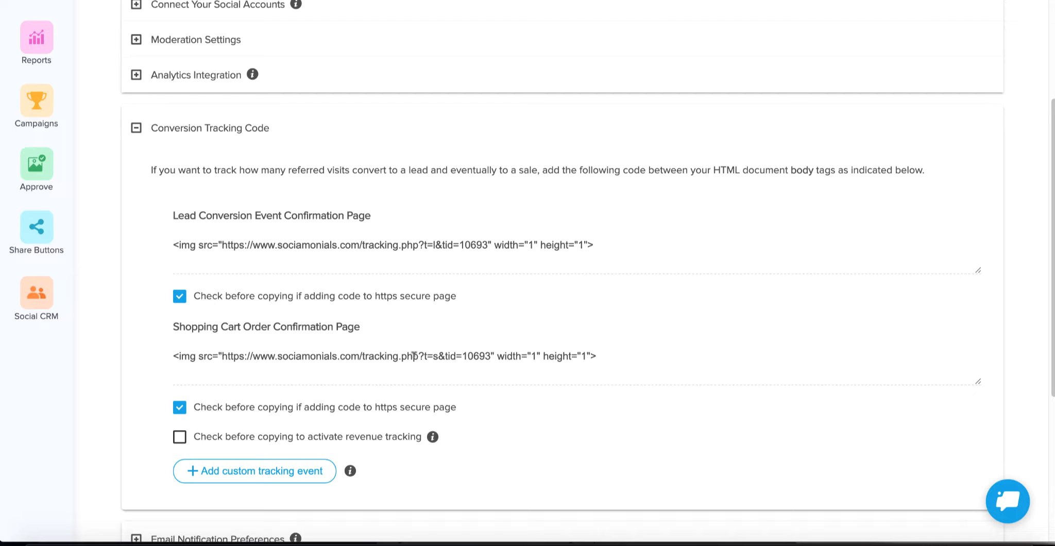
left_click(392, 355)
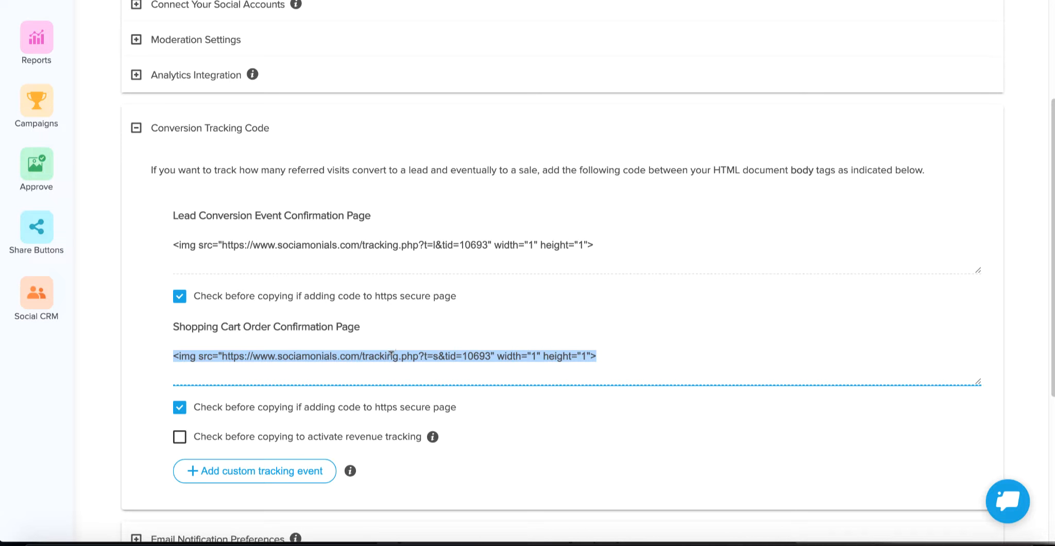
left_click(330, 243)
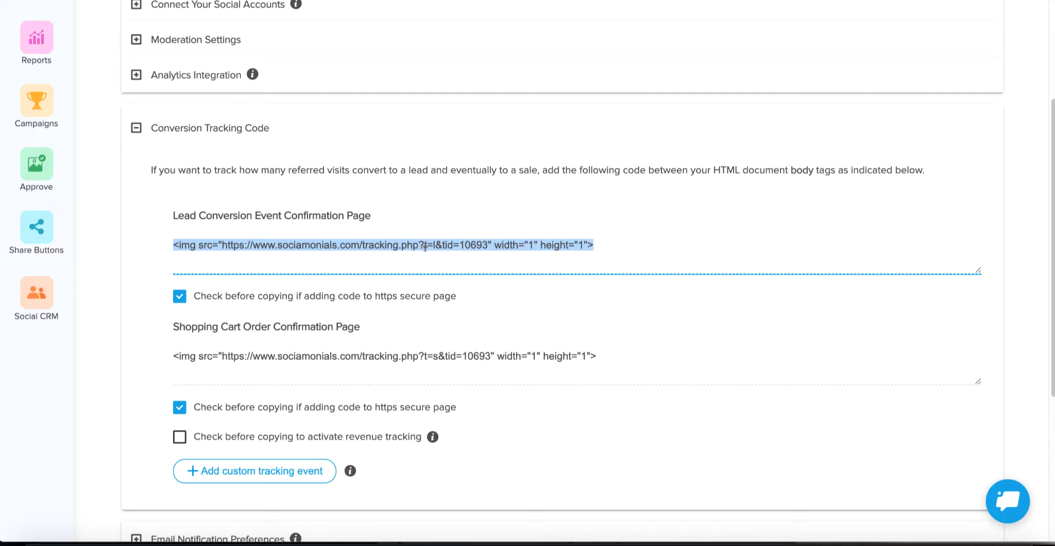
Add a custom tracking event named Test Drive below the conversion tracking codes
scroll(406, 244, "down", 3)
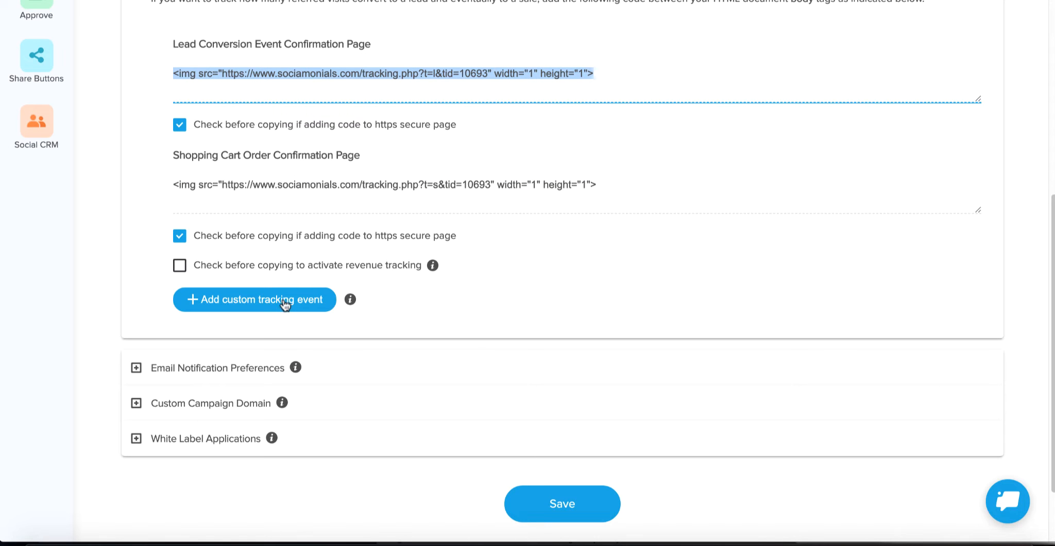
left_click(284, 304)
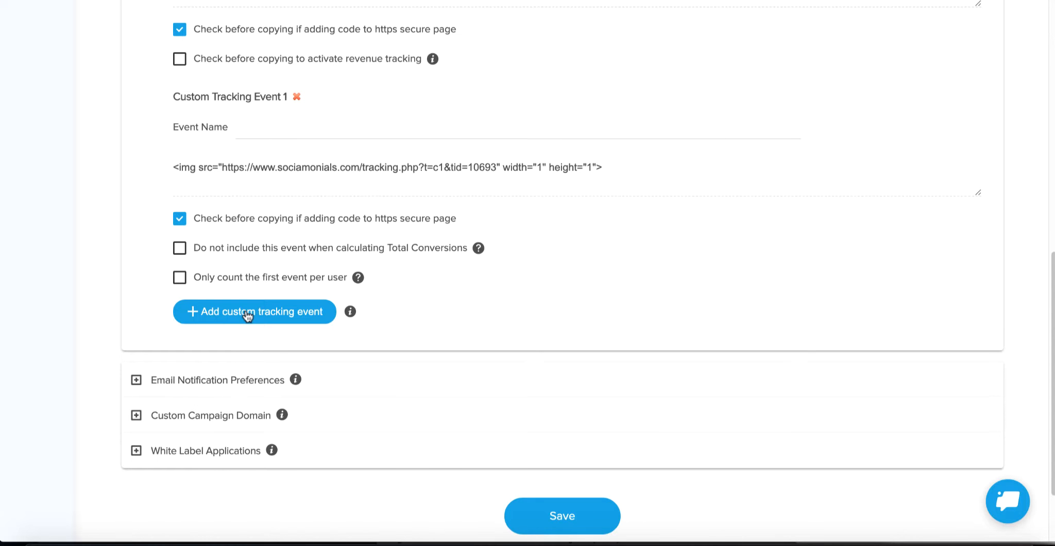
left_click(272, 122)
type("Te")
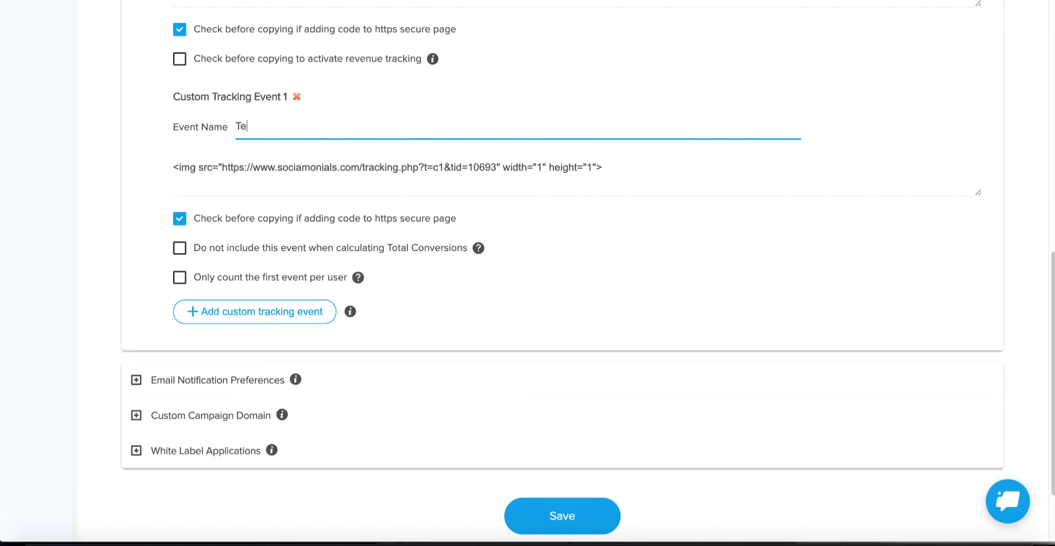
type("st Drive")
Review the mail server and custom HTML template options under Email Notification Preferences, and expand the Custom Campaign Domain section
scroll(564, 175, "down", 1)
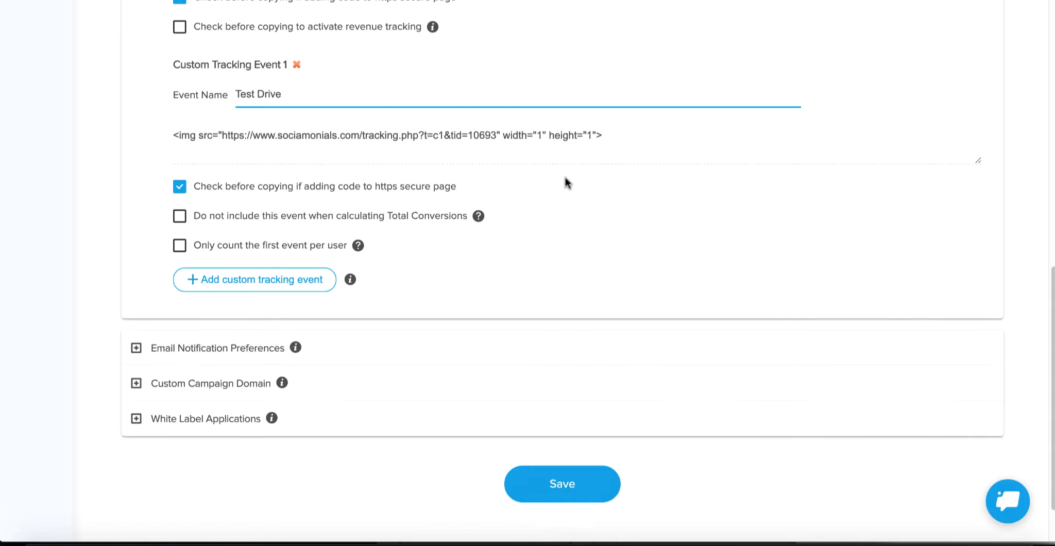
left_click(216, 354)
scroll(483, 174, "up", 8)
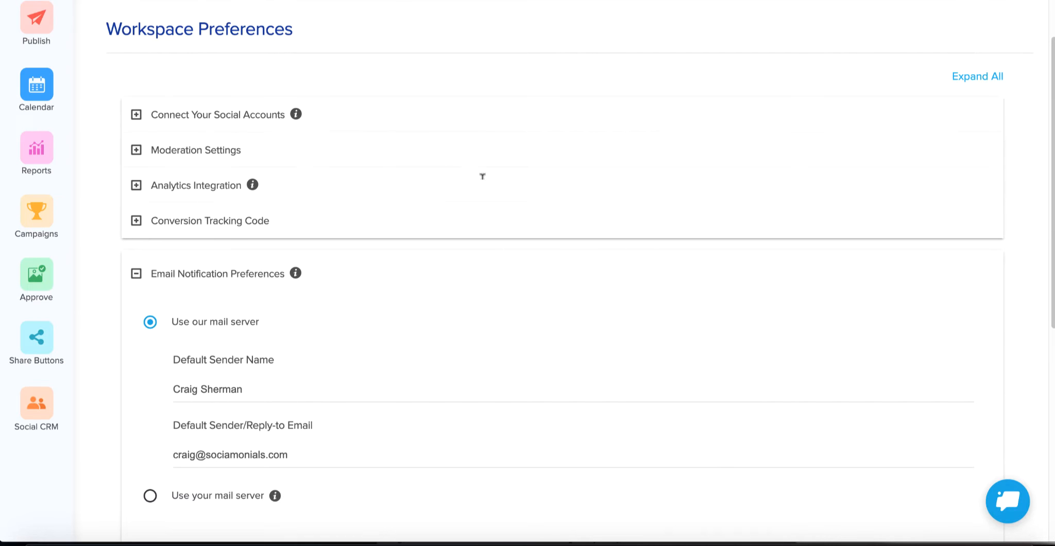
scroll(488, 191, "down", 4)
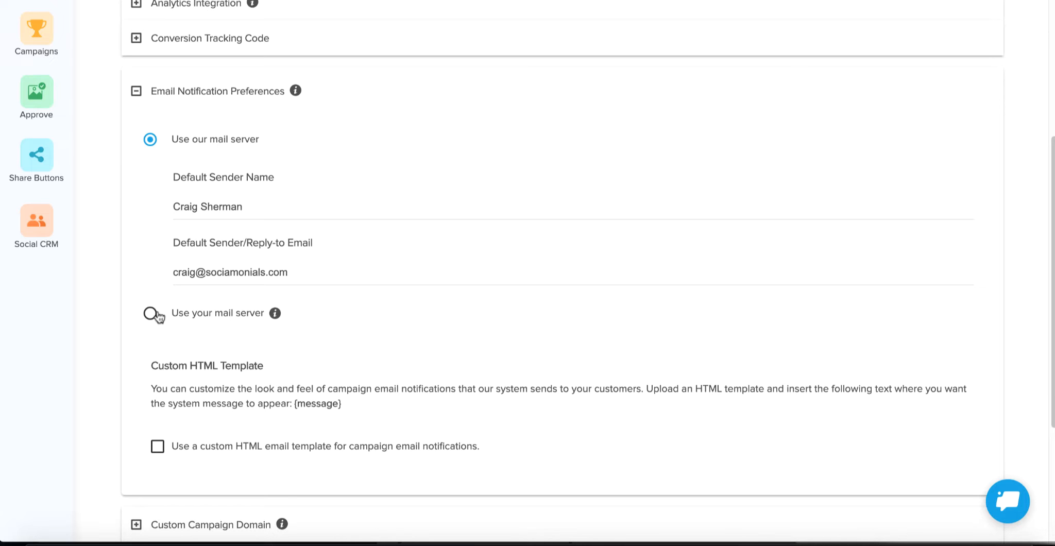
scroll(162, 315, "down", 2)
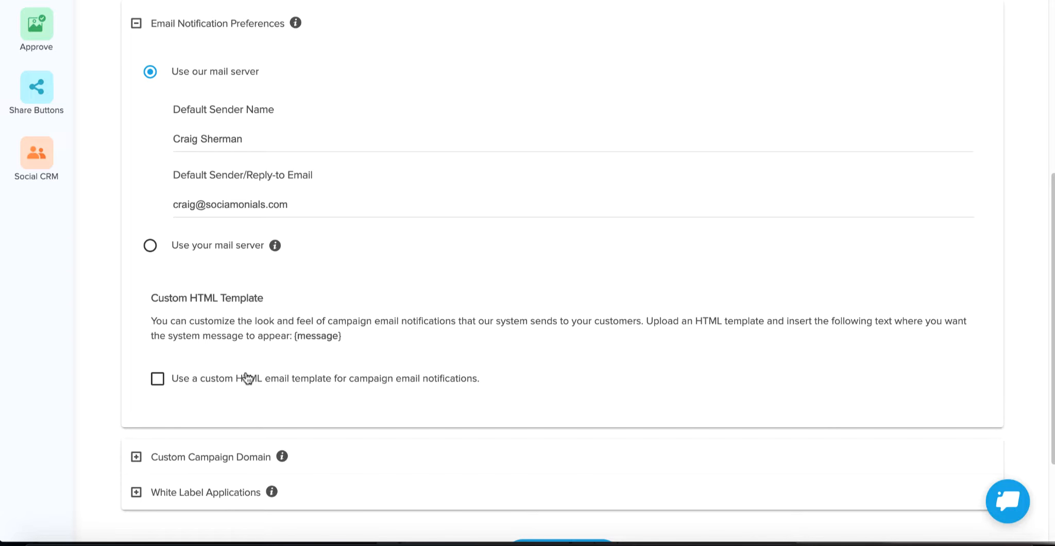
scroll(259, 379, "down", 1)
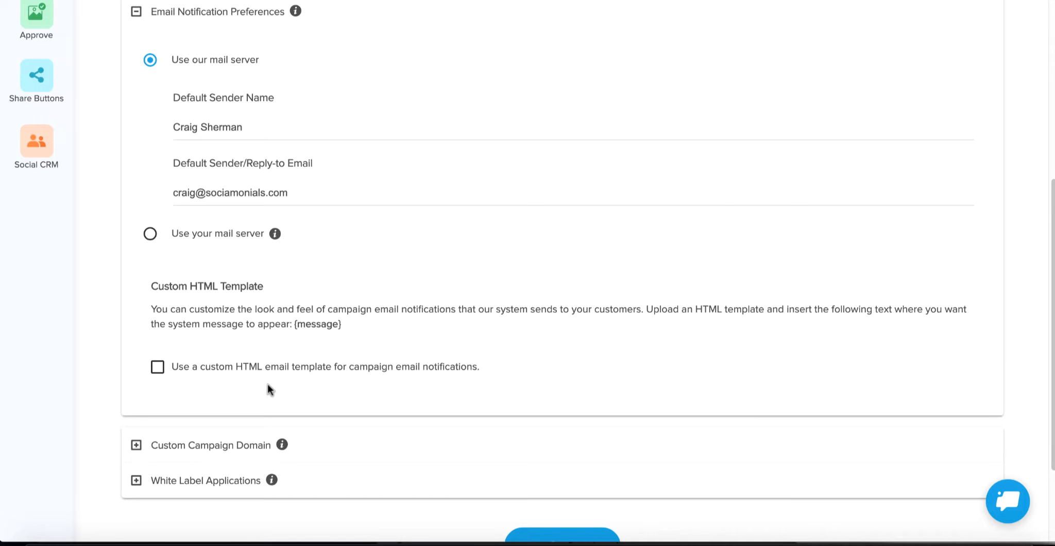
scroll(267, 384, "down", 1)
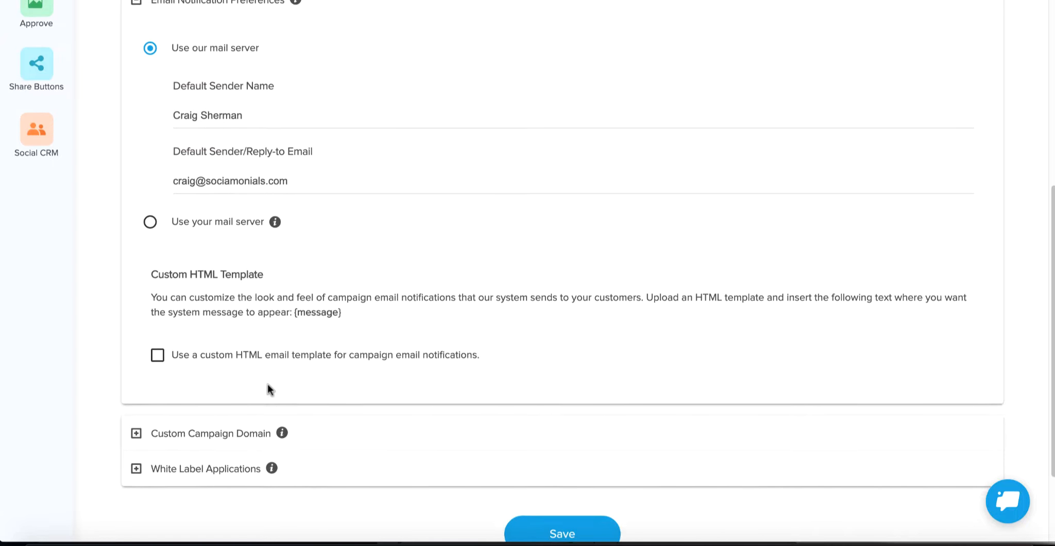
left_click(217, 402)
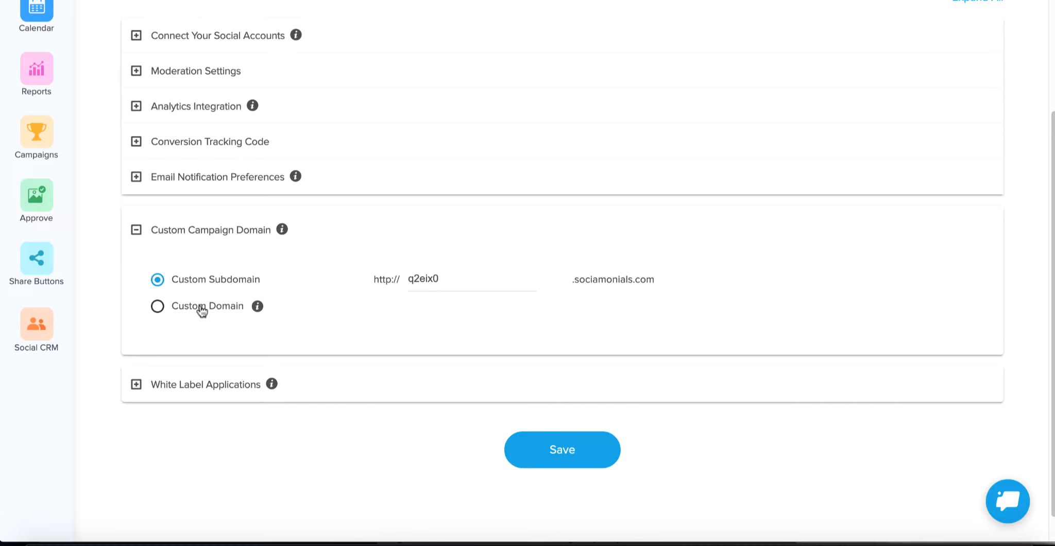
Expand the White Label Applications section to view its Twitter and LinkedIn options, and save the workspace preferences
left_click(213, 384)
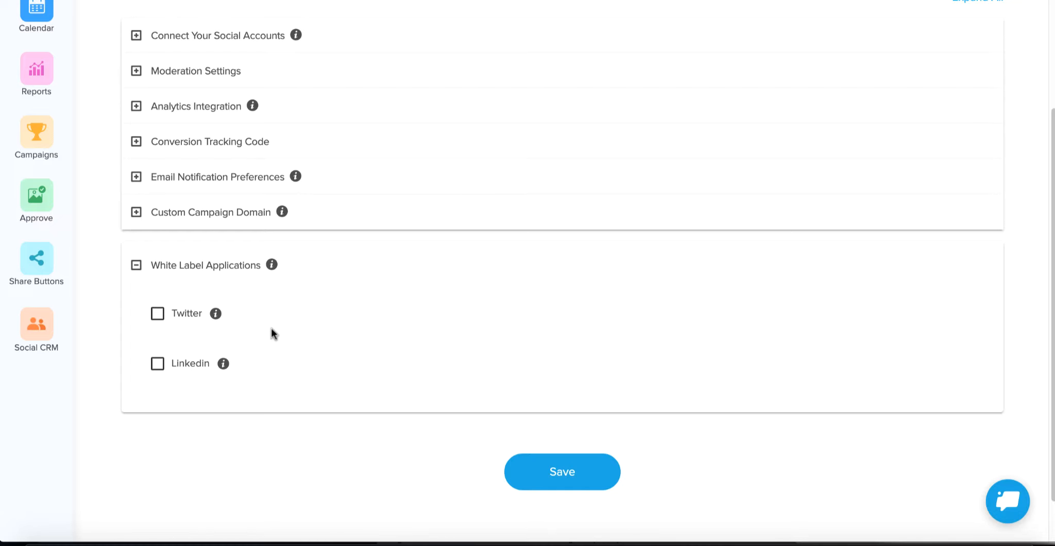
scroll(271, 334, "up", 3)
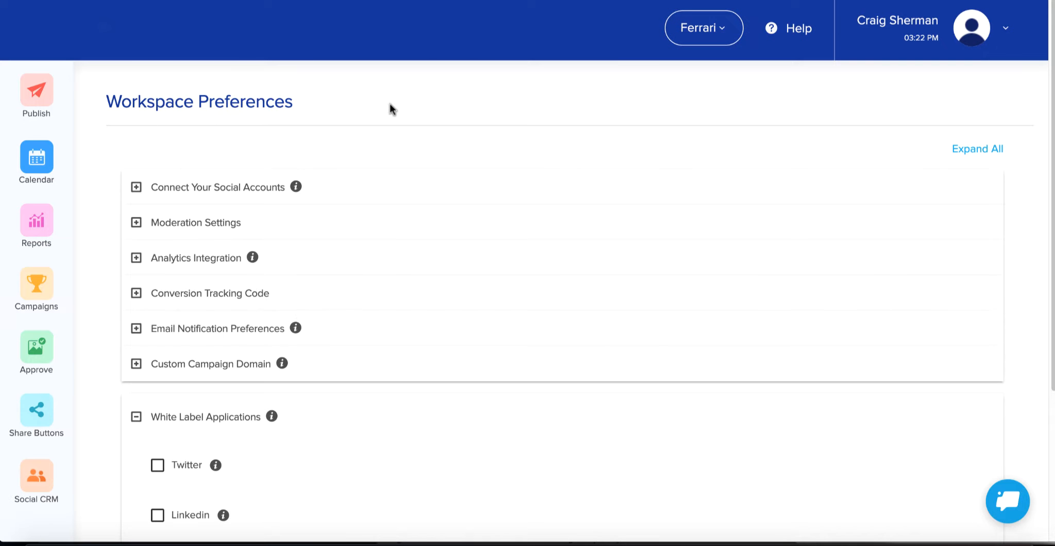
left_click(34, 94)
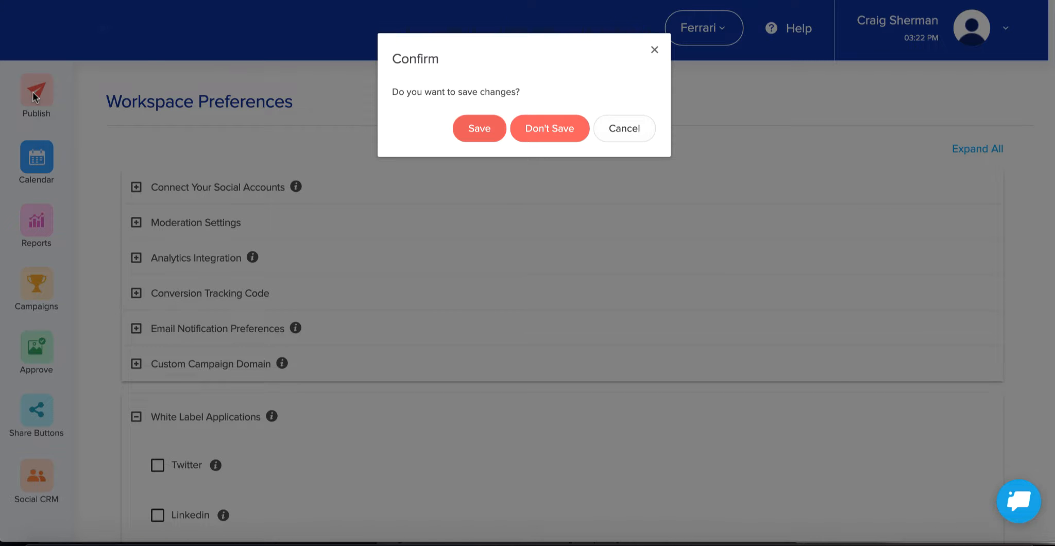
left_click(480, 131)
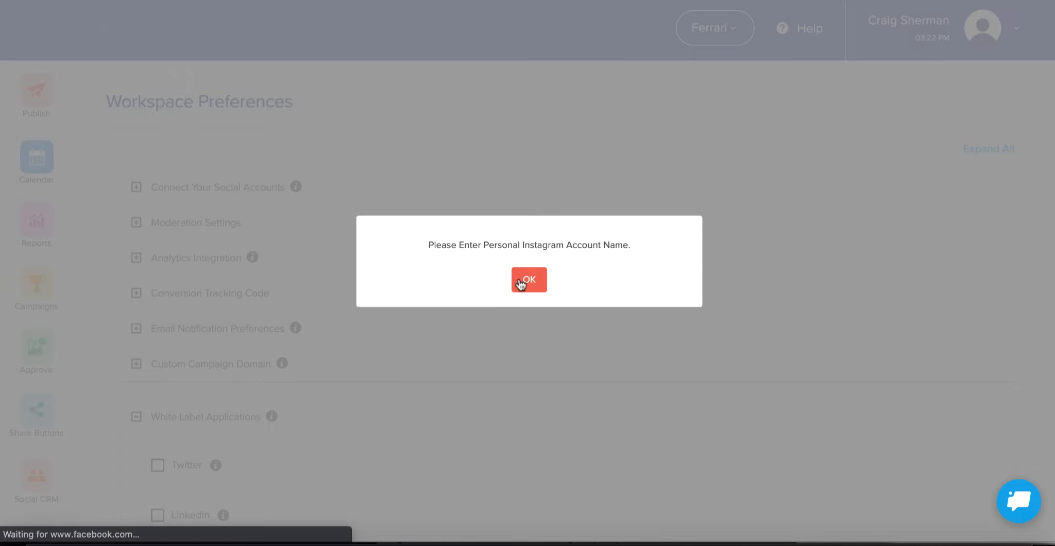
left_click(521, 280)
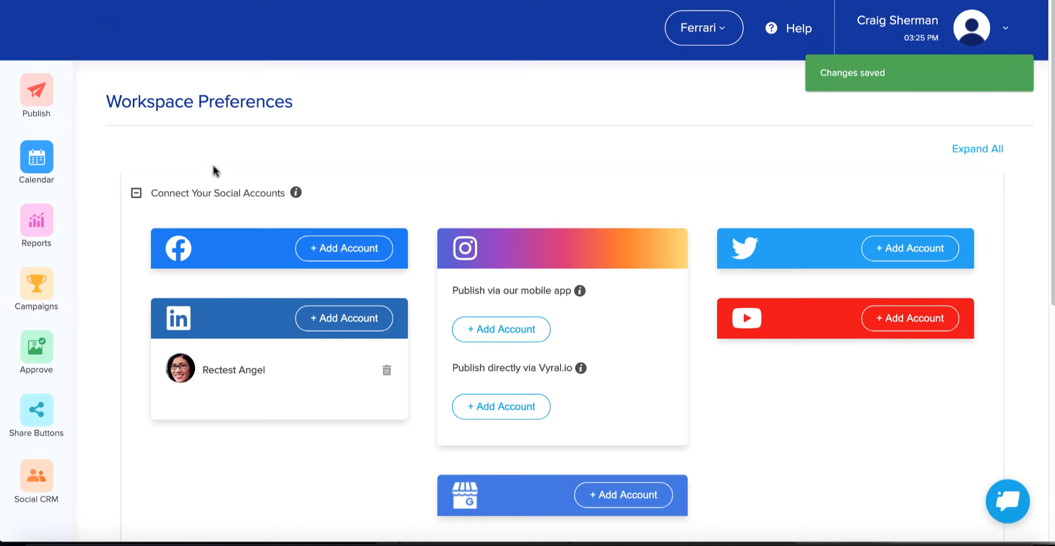
Open the Publish composer and select the connected LinkedIn profile for a new post
left_click(42, 93)
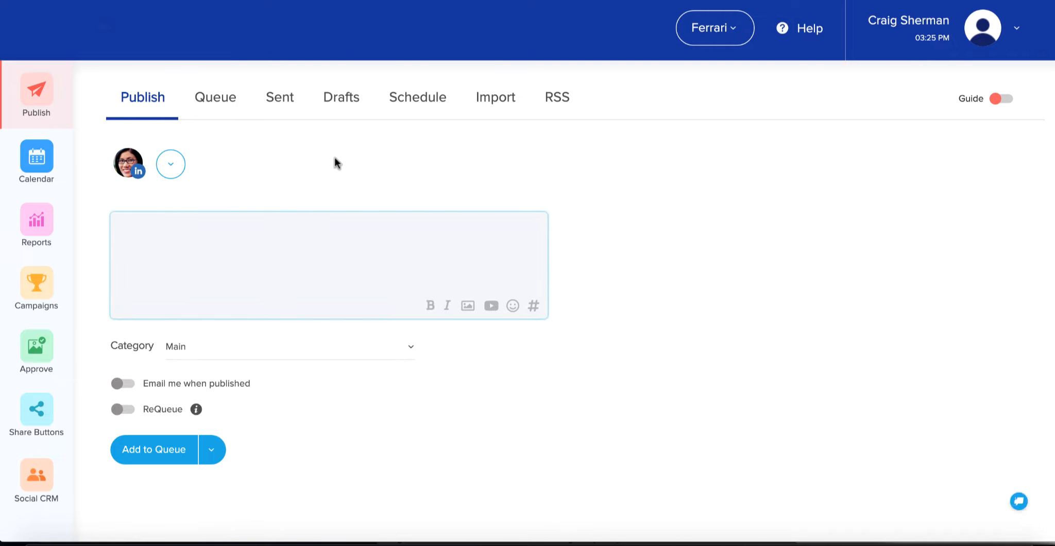
left_click(129, 168)
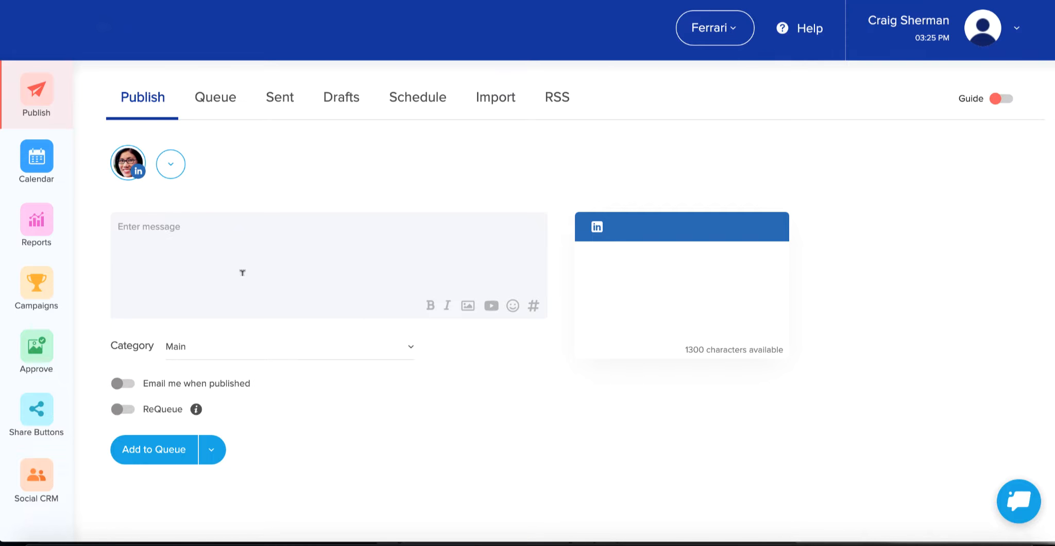
Examine the weekly posting schedule and the category, send time and social network settings of Monday's 8:00 AM post time
left_click(413, 97)
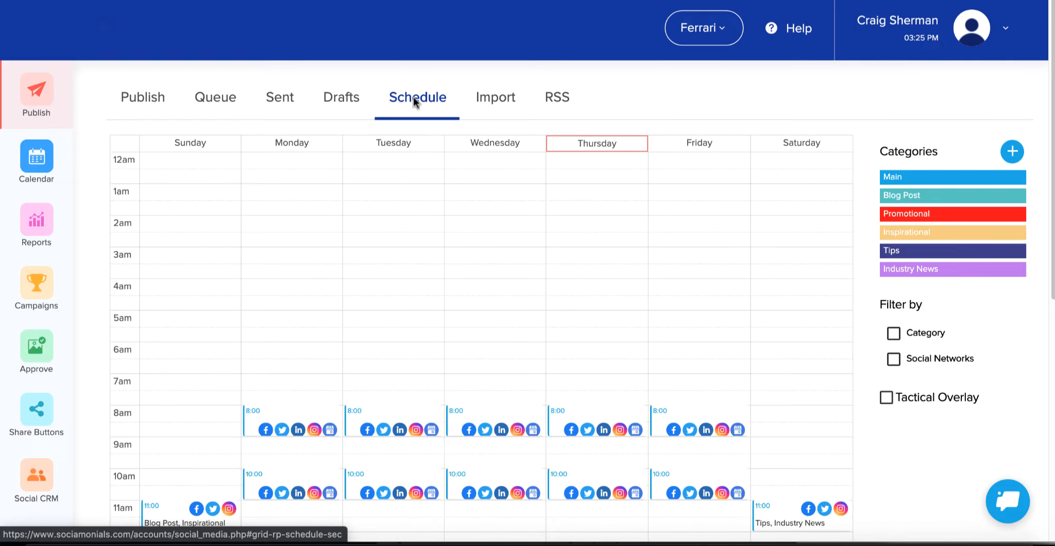
scroll(414, 127, "down", 1)
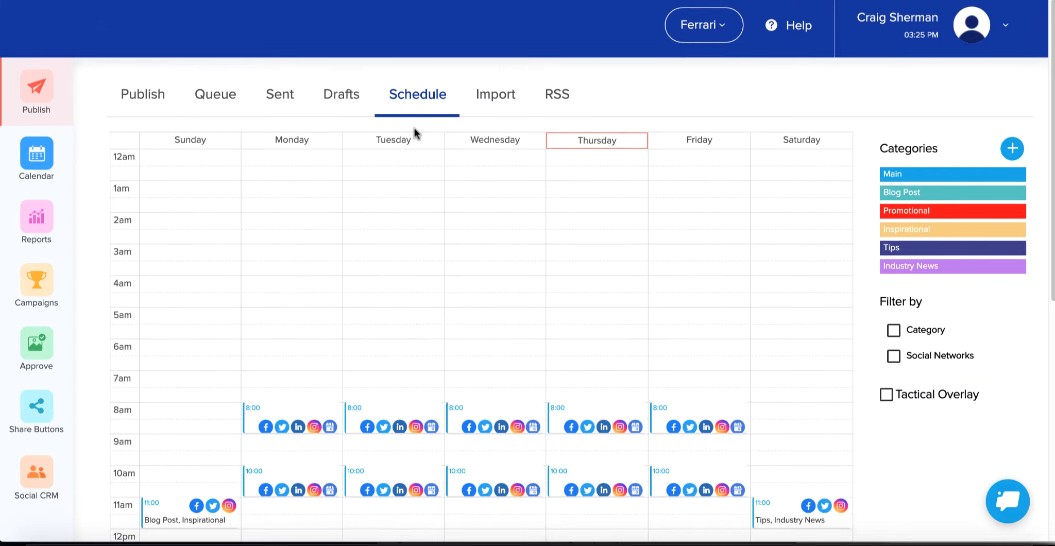
scroll(412, 137, "down", 1)
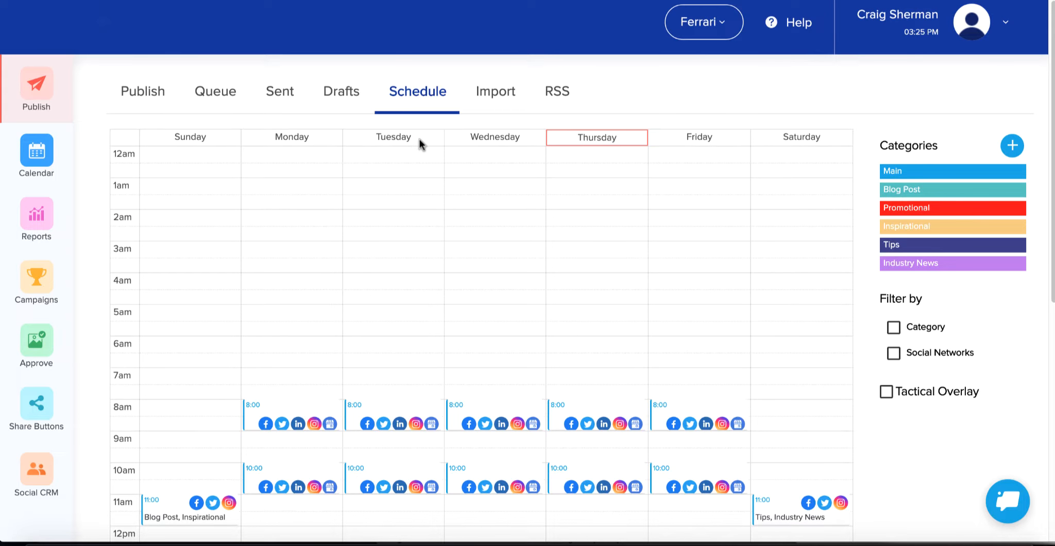
scroll(443, 184, "down", 4)
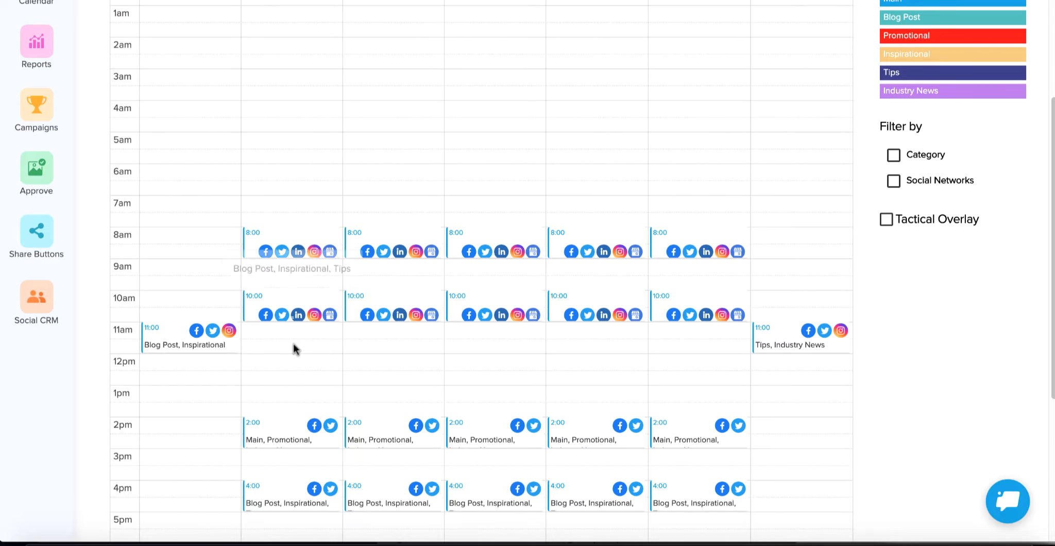
scroll(627, 427, "up", 3)
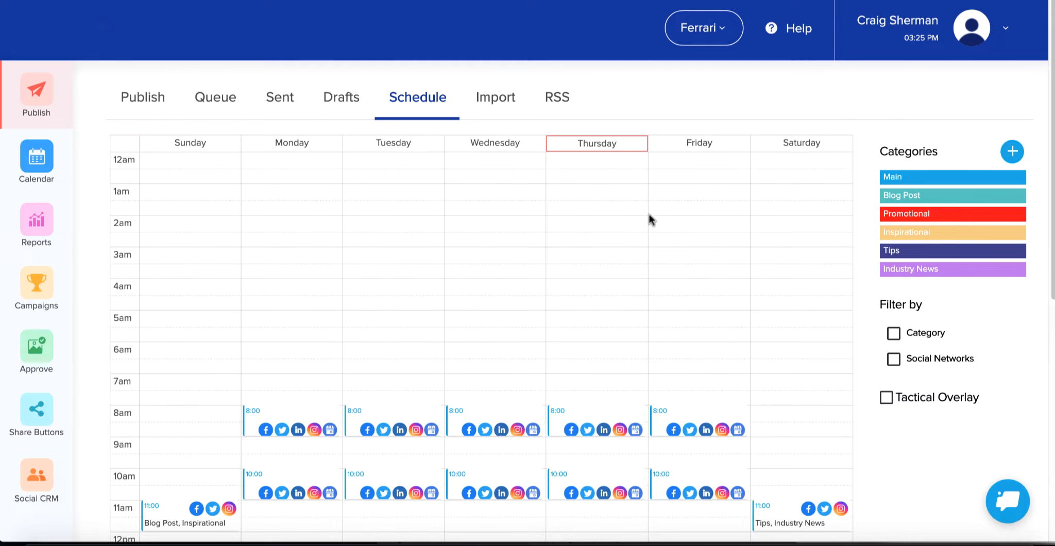
scroll(649, 216, "down", 2)
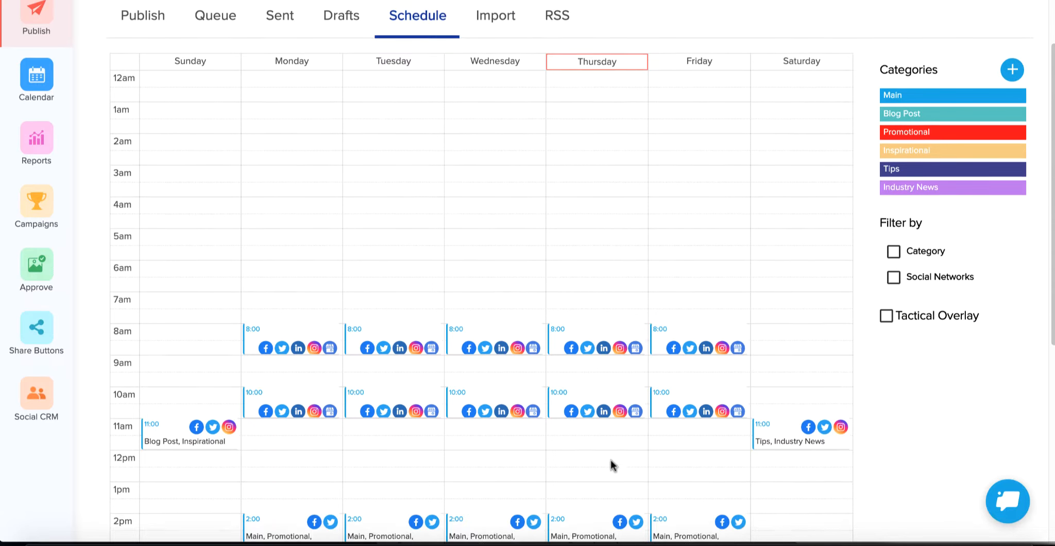
scroll(611, 460, "up", 1)
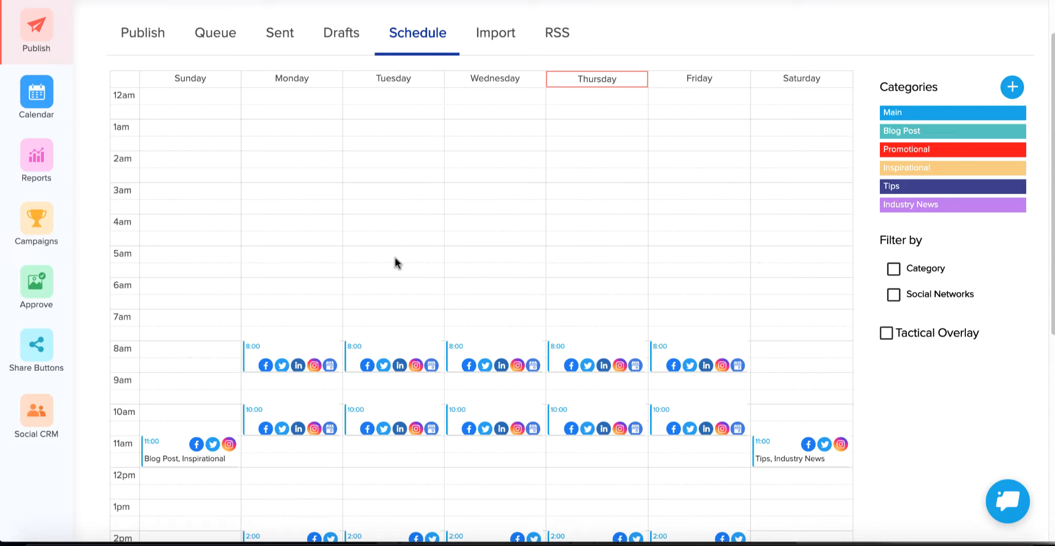
scroll(397, 262, "up", 3)
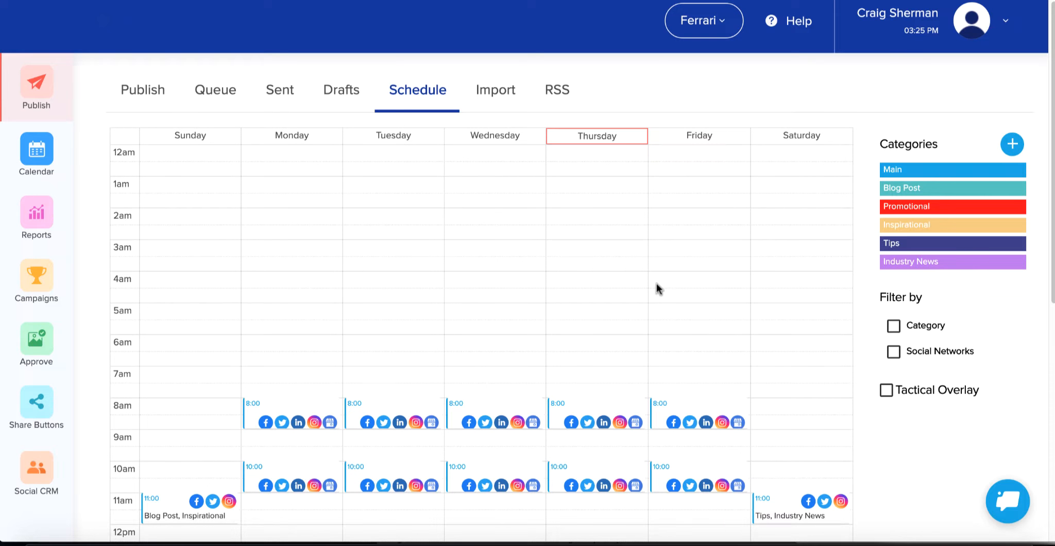
scroll(617, 285, "down", 3)
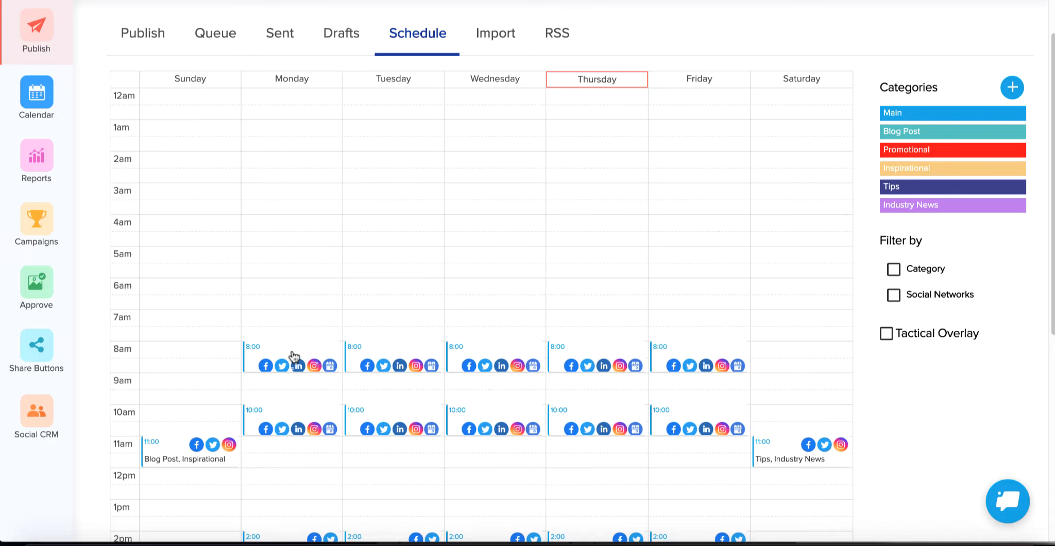
left_click(293, 356)
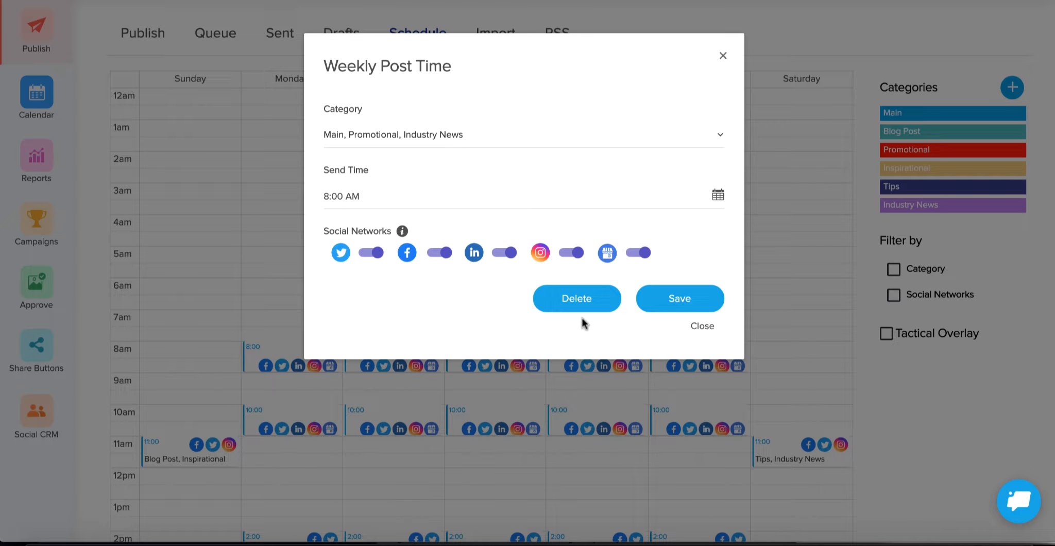
left_click(700, 327)
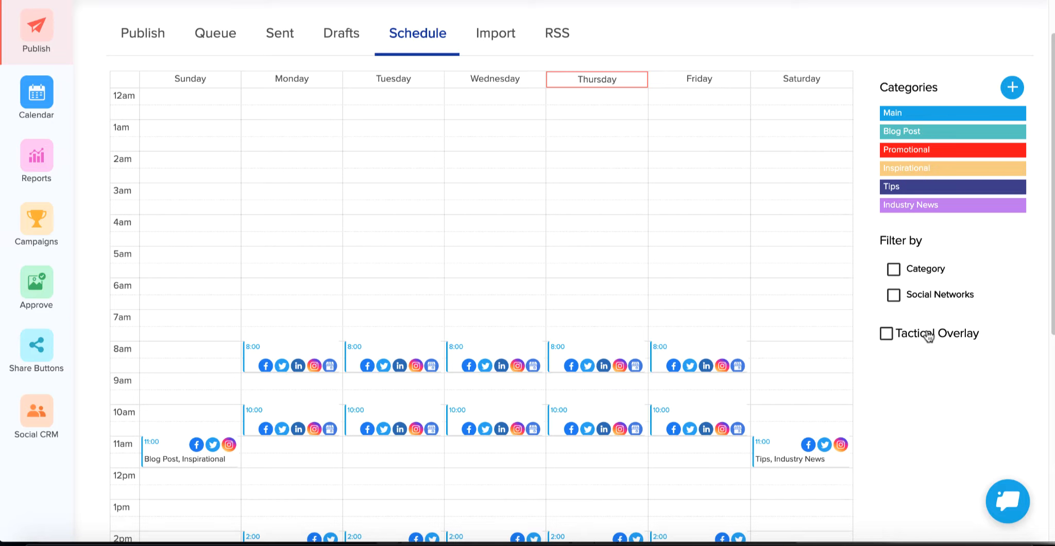
Show the schedule's Tactical Overlay temporarily to examine its Rank by choices and category filter
left_click(887, 335)
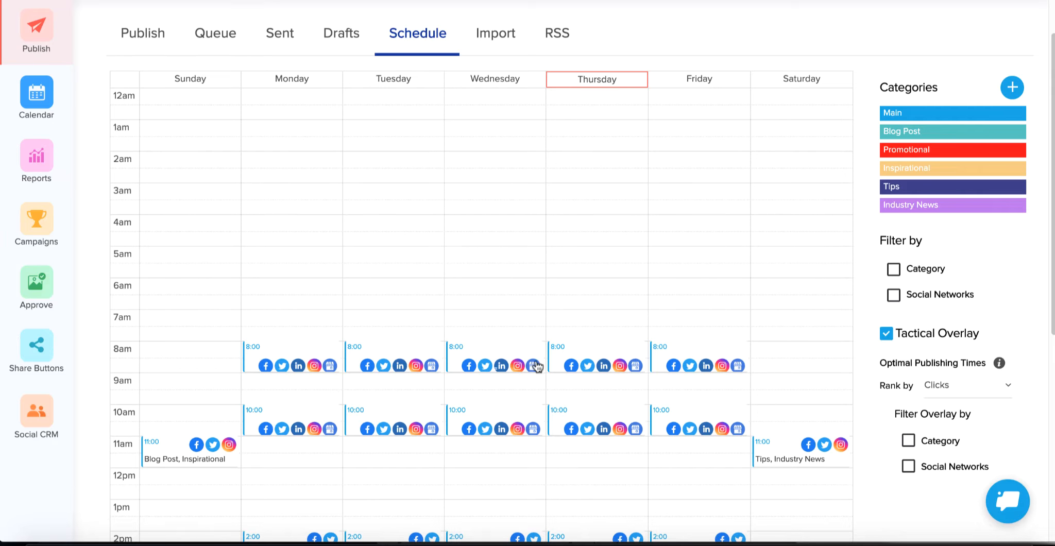
left_click(953, 392)
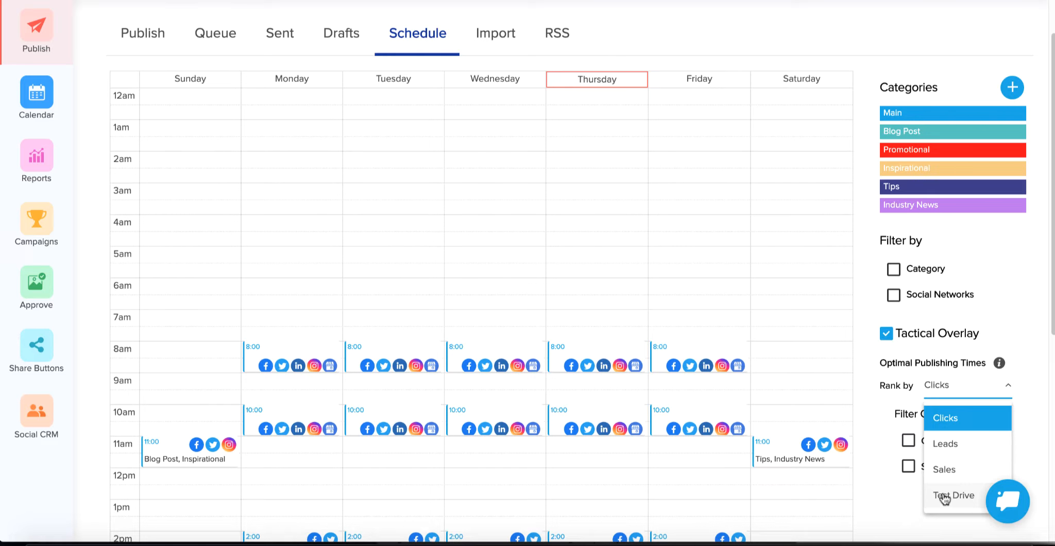
left_click(943, 390)
left_click(908, 442)
left_click(909, 442)
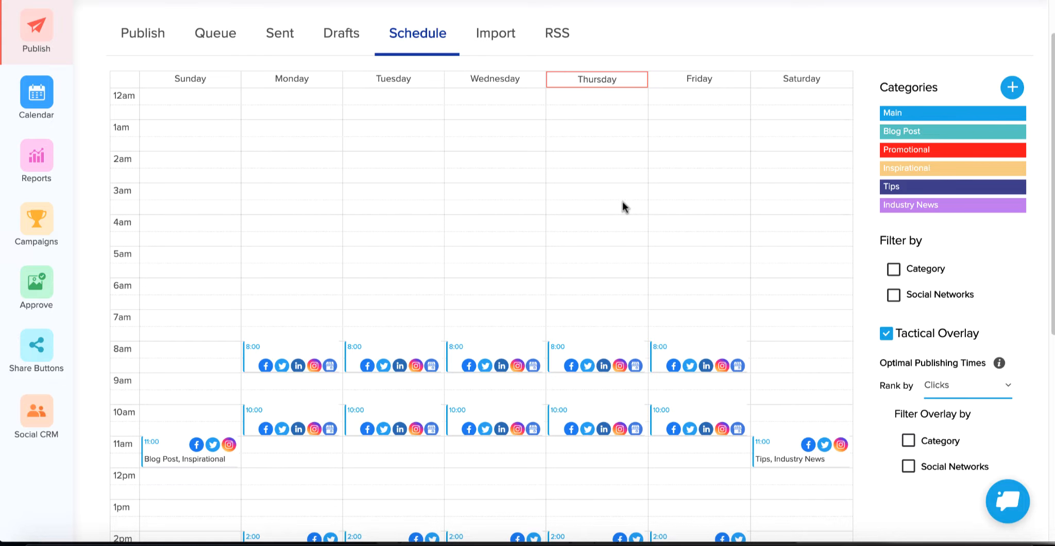
left_click(886, 334)
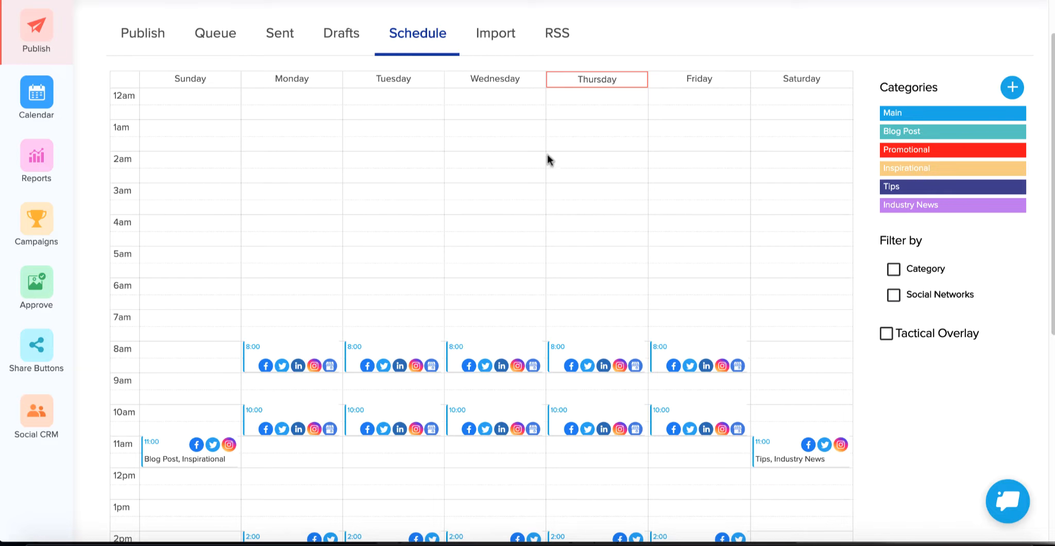
Review the bulk CSV import page, including its file preparation instructions and the available post categories
left_click(496, 36)
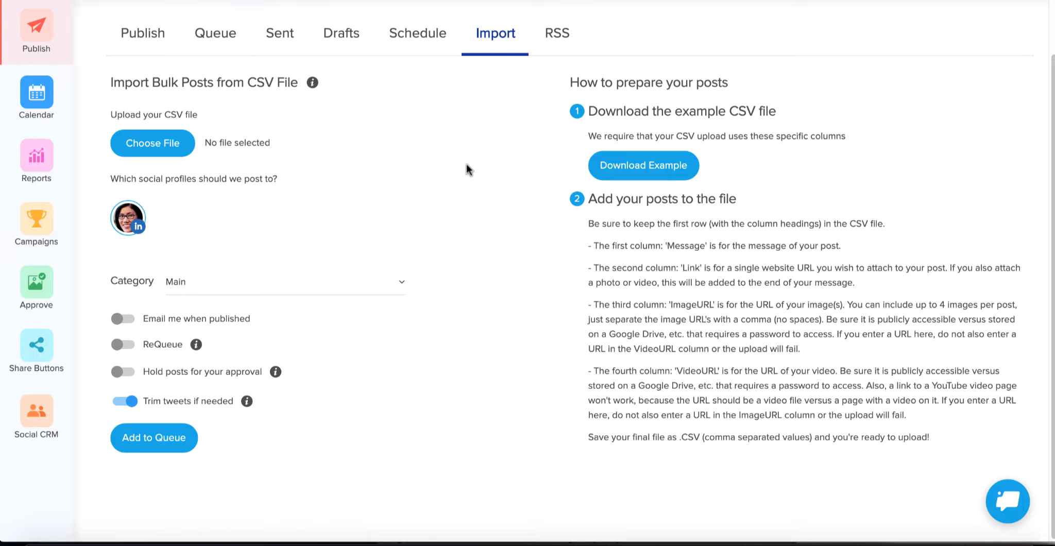
scroll(466, 164, "up", 2)
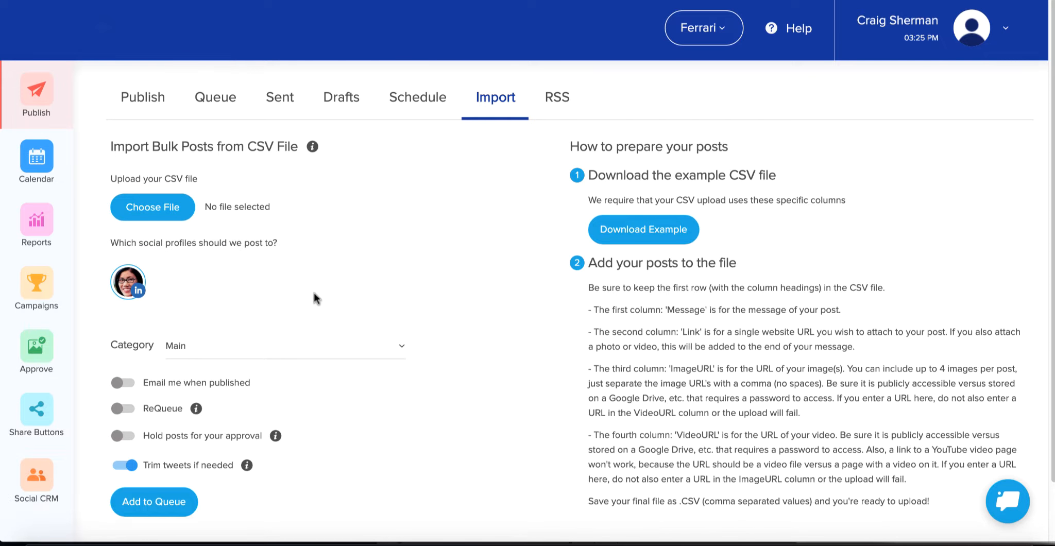
left_click(225, 347)
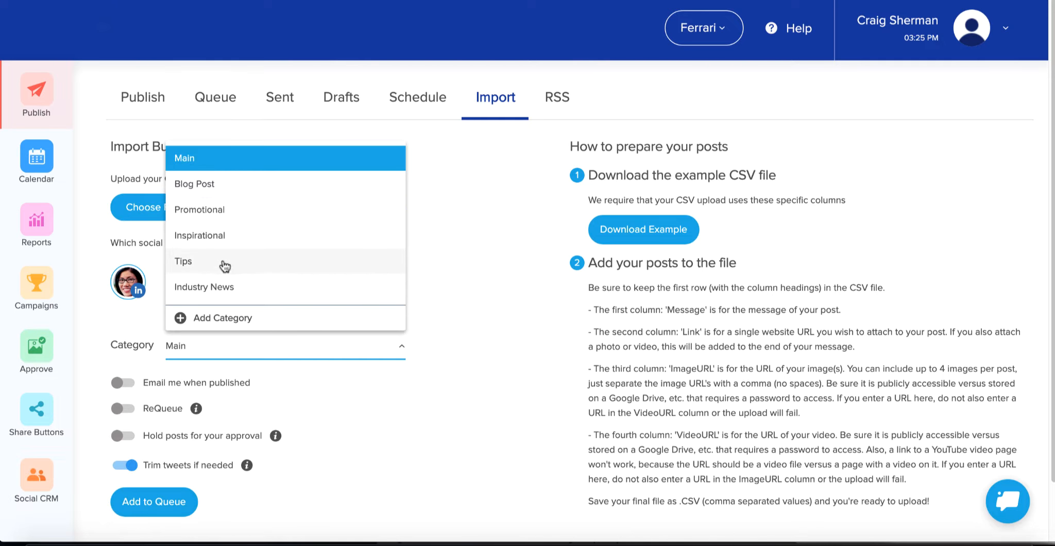
left_click(470, 269)
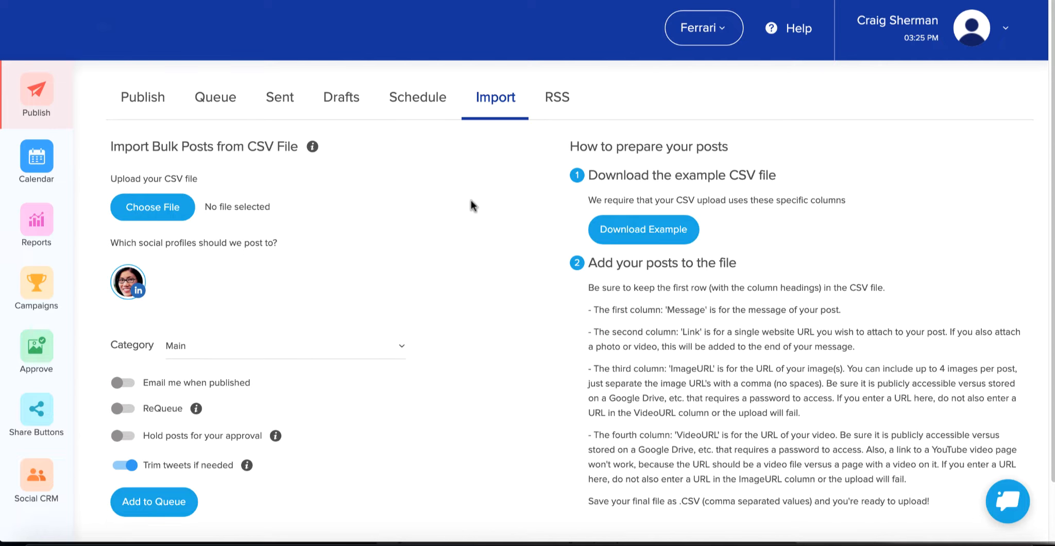
Review the RSS Feed Editor's message source choices and post approval option, and close it without adding a feed
left_click(562, 100)
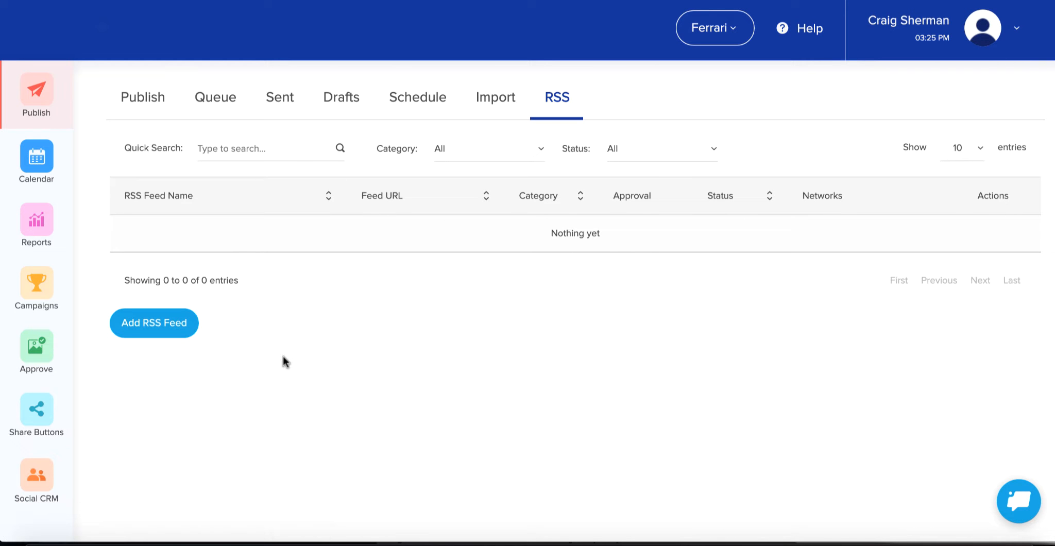
left_click(157, 329)
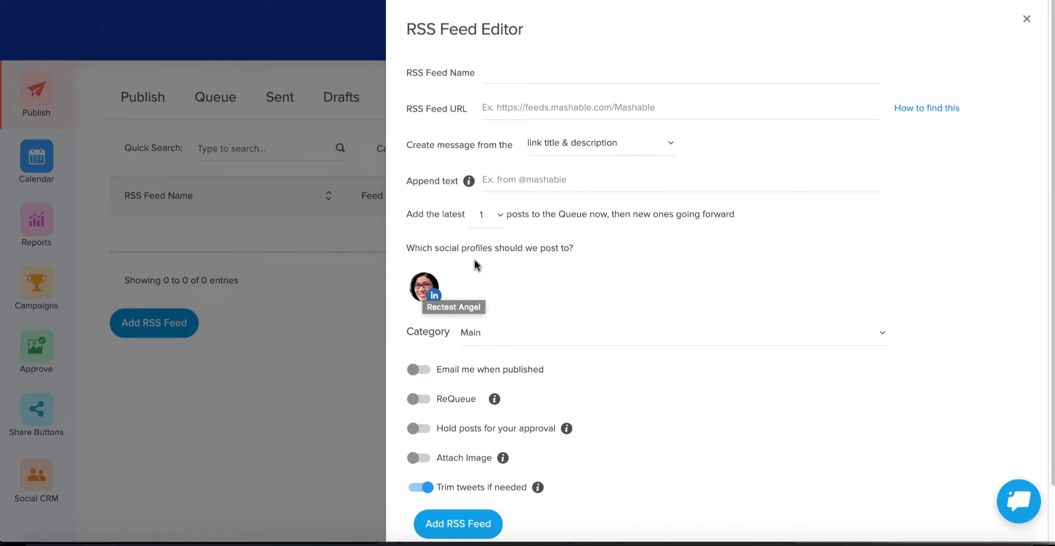
left_click(581, 146)
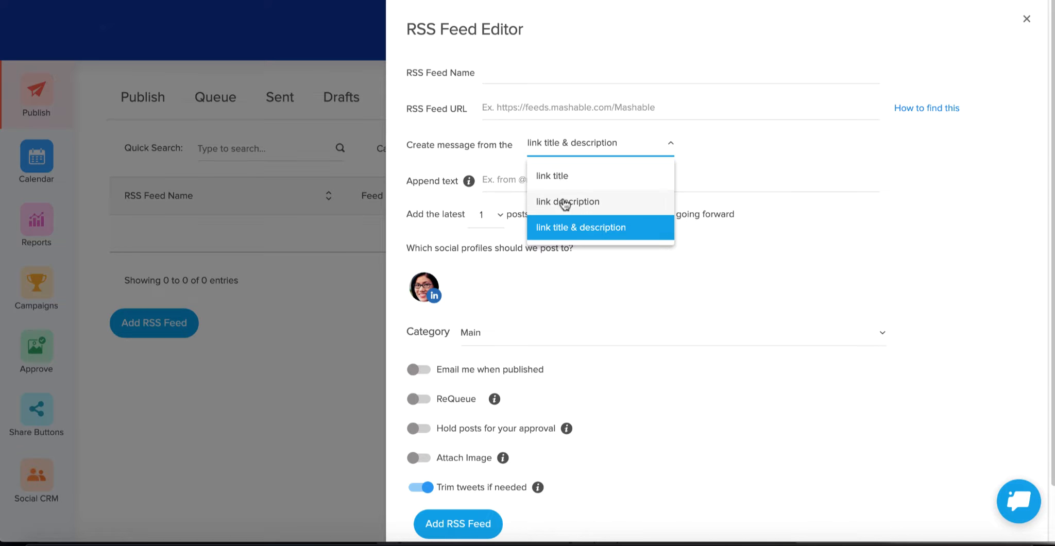
left_click(606, 314)
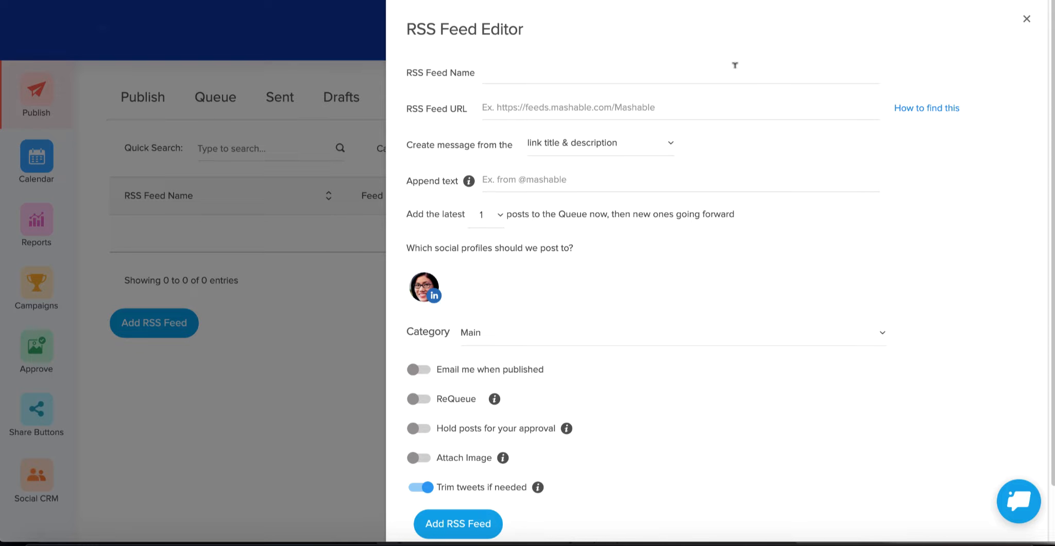
left_click(422, 430)
left_click(427, 430)
left_click(1026, 19)
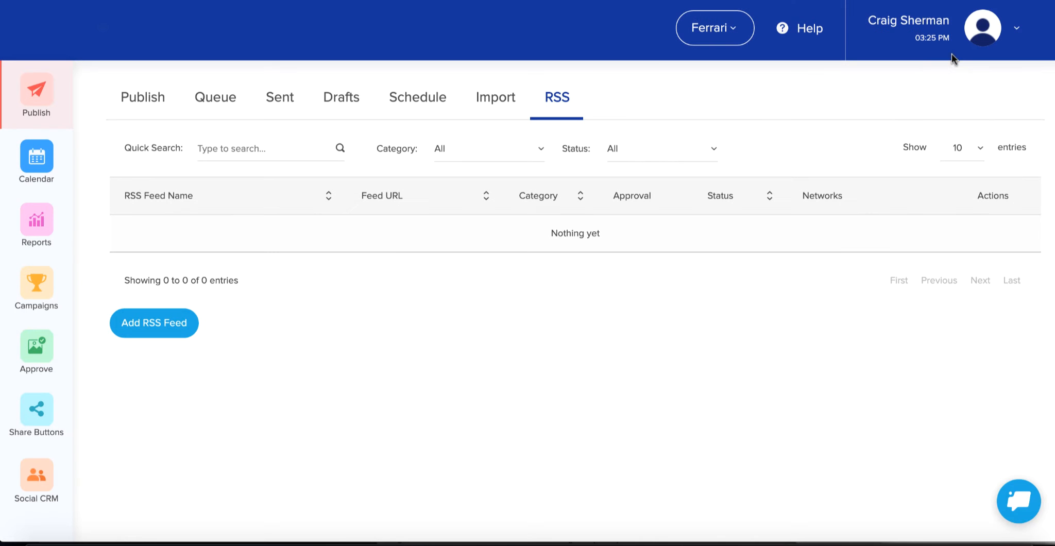
left_click(137, 99)
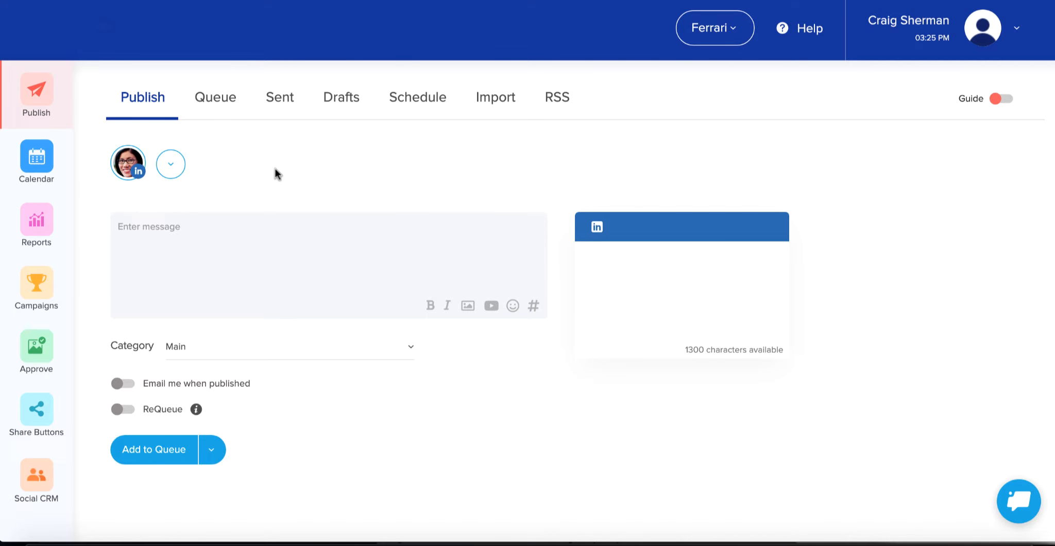
left_click(208, 227)
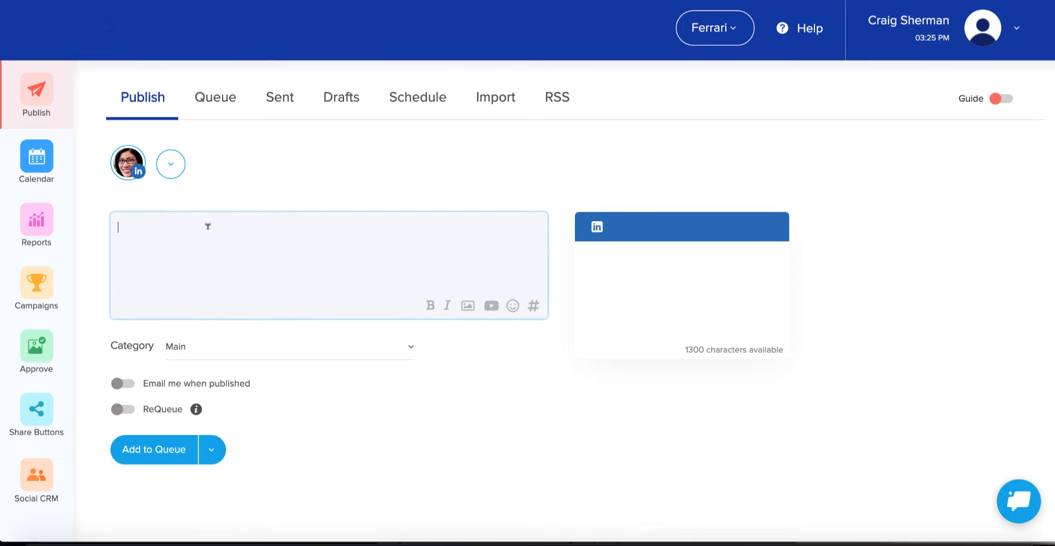
type("We just ad")
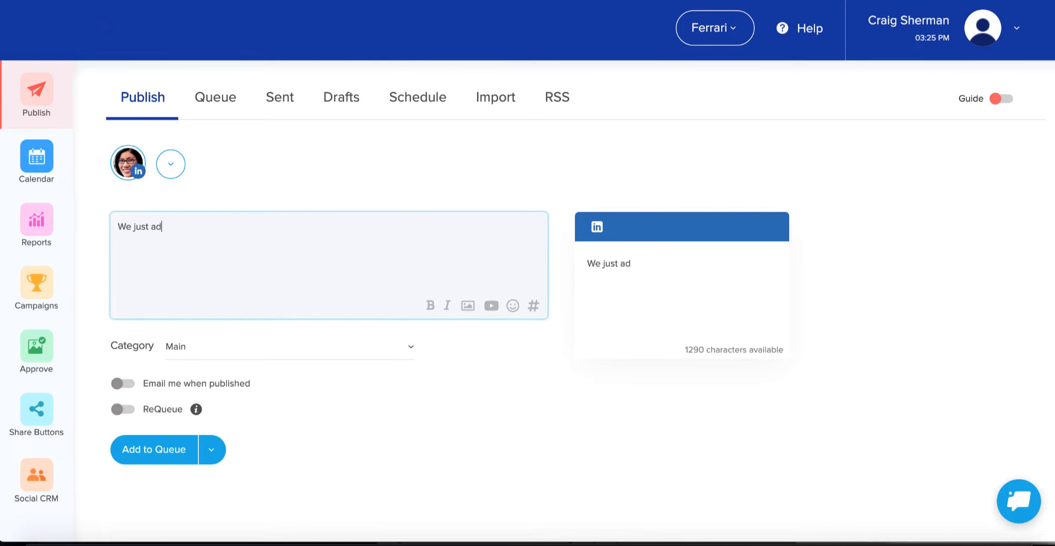
type("ded some t")
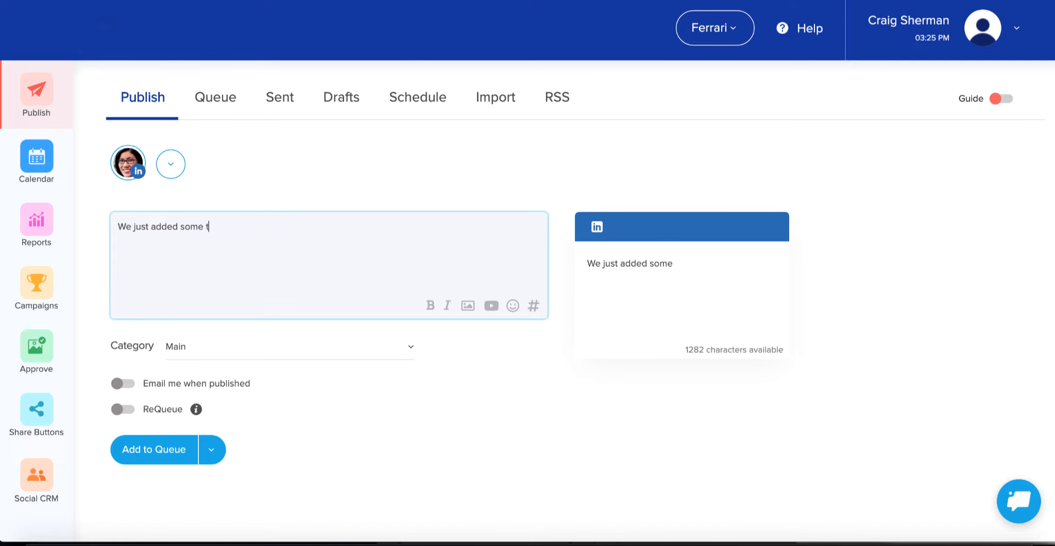
type("estimonials to")
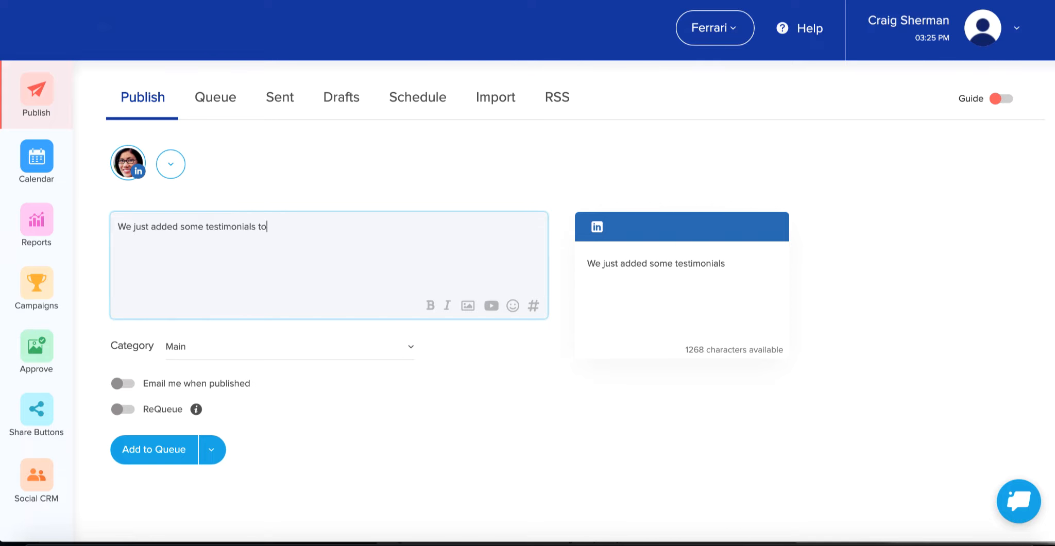
type(" www.ferrari.com")
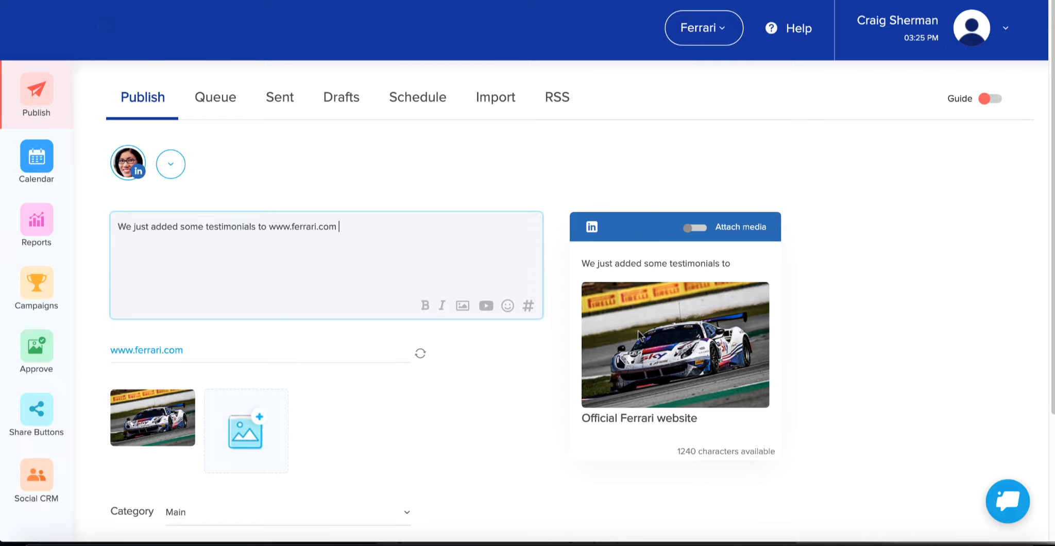
mouse_move(157, 418)
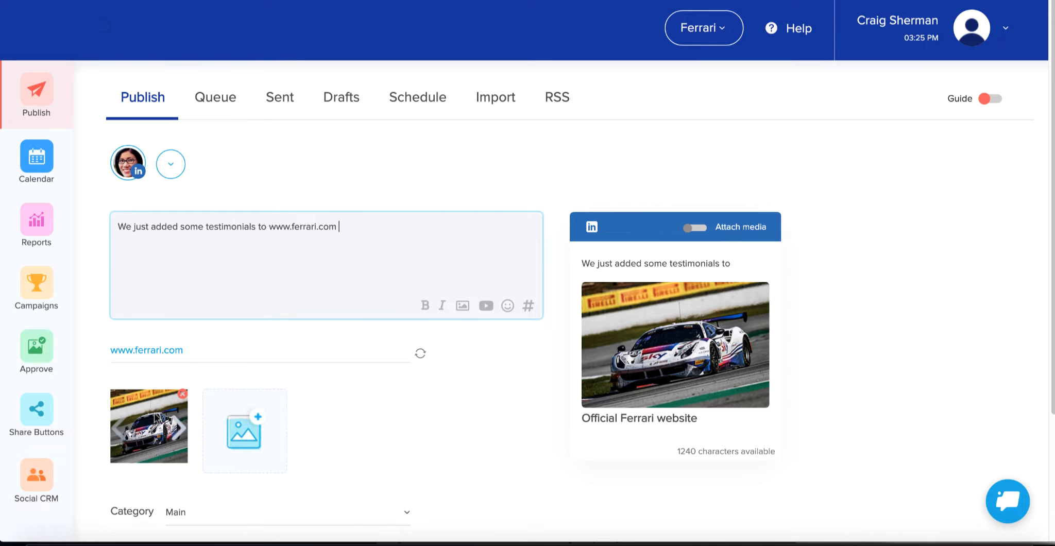
left_click(178, 431)
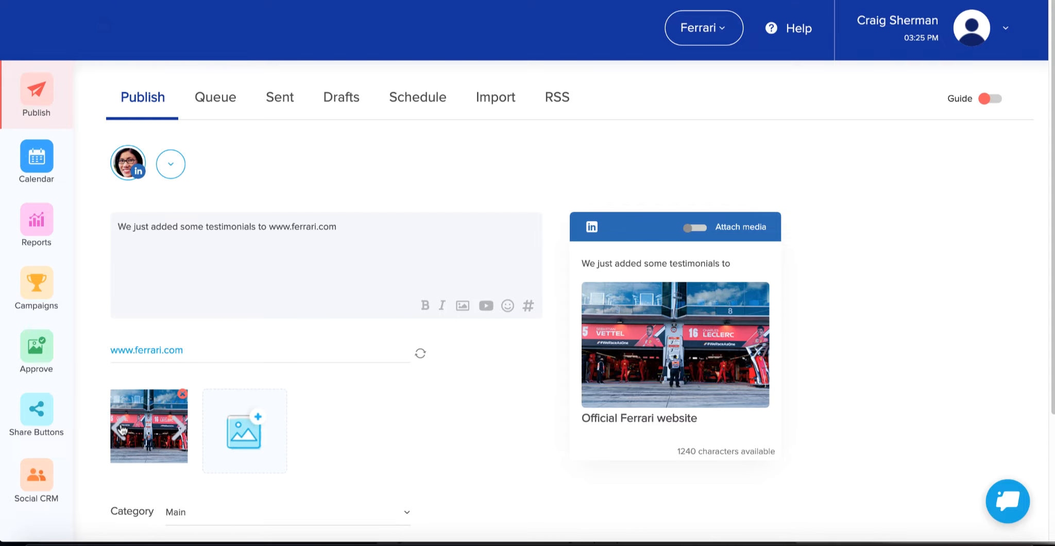
left_click(122, 429)
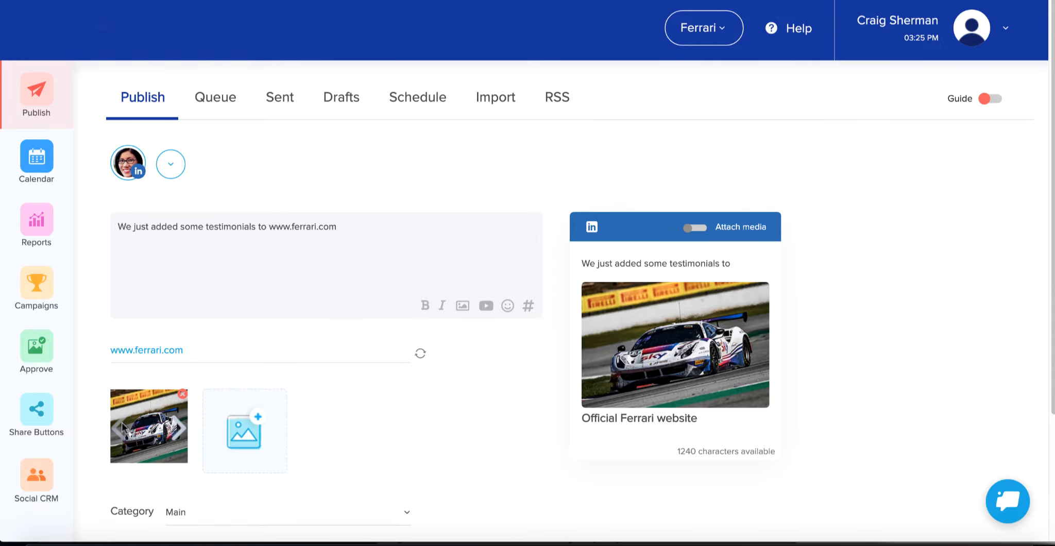
Search the Asset Library's free Pexels stock images for "ferrari", close it without choosing one, and check the image upload option
mouse_move(234, 436)
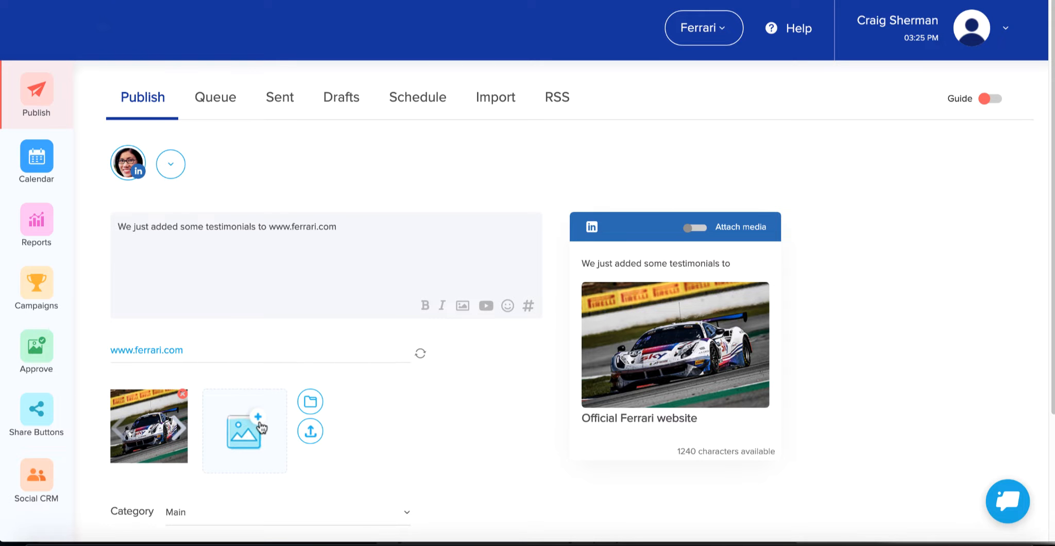
left_click(311, 402)
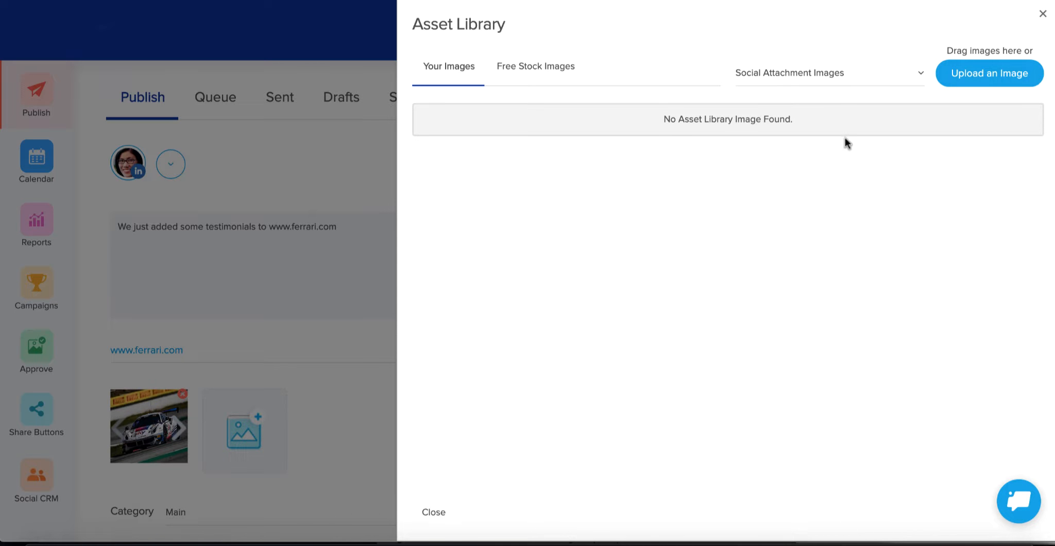
left_click(560, 70)
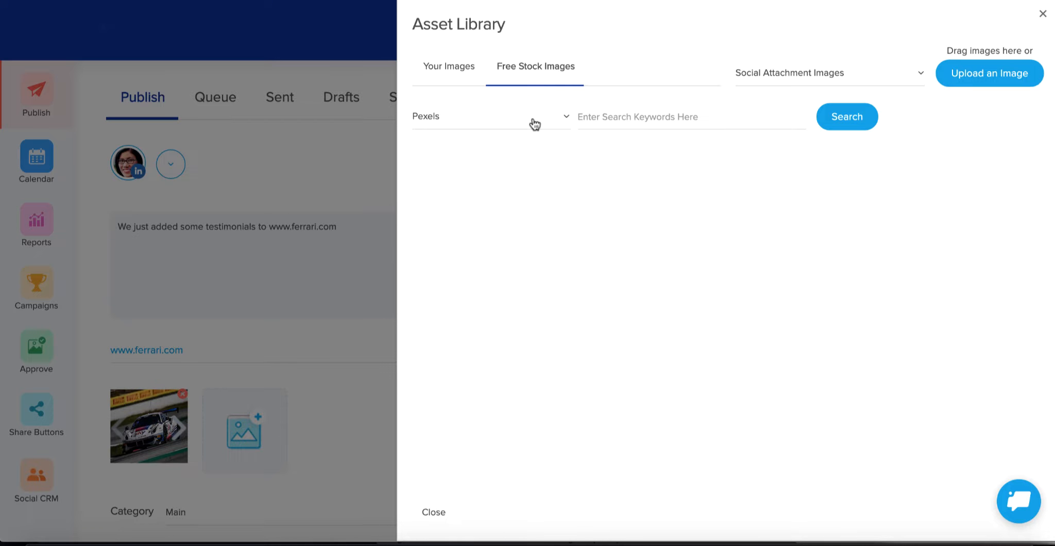
left_click(672, 114)
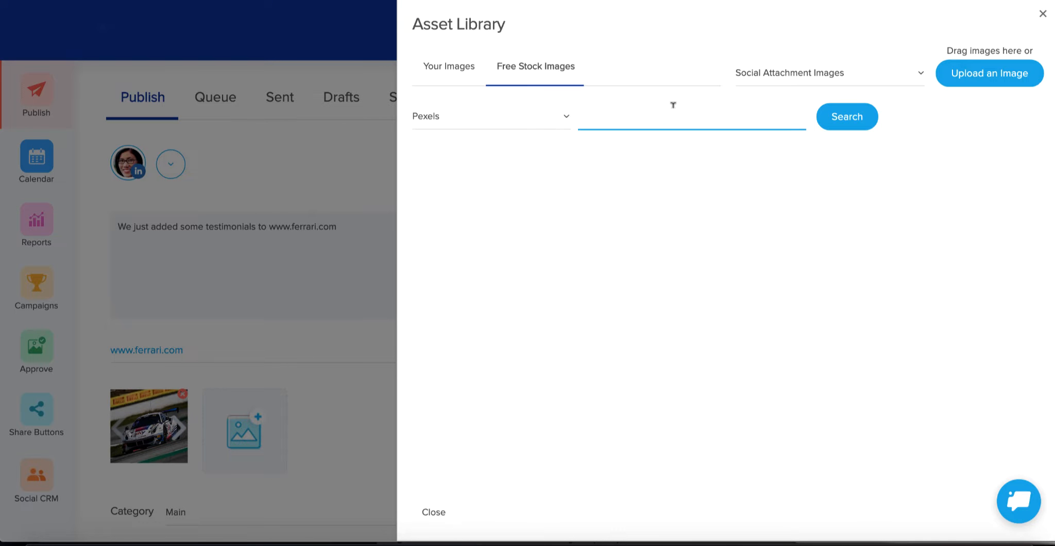
type("ferrari")
left_click(842, 117)
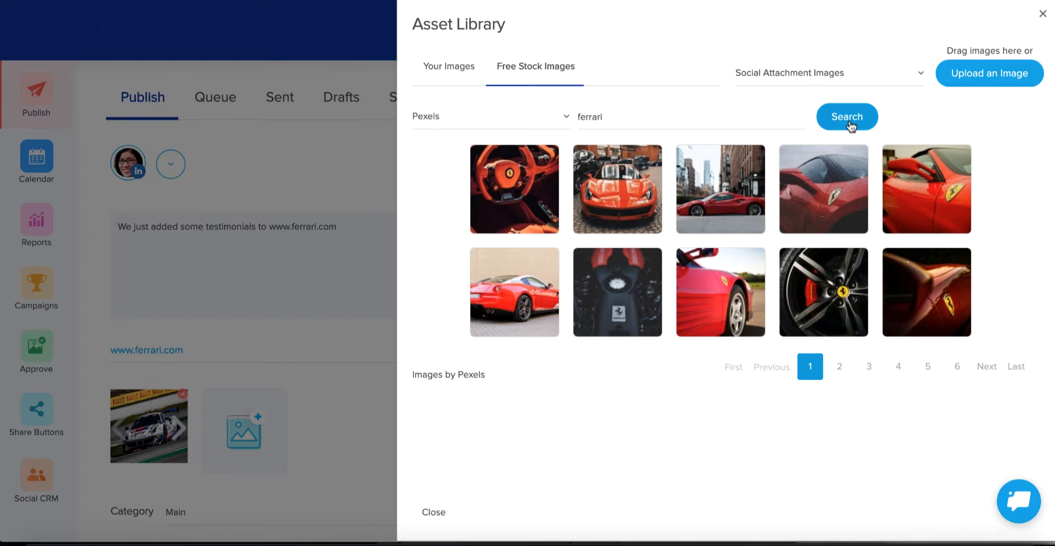
left_click(1042, 14)
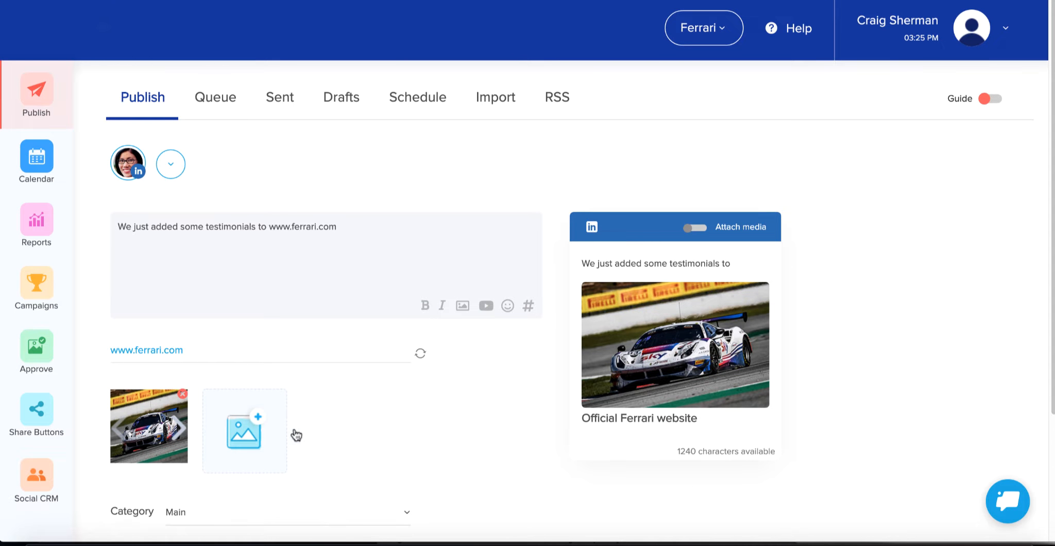
mouse_move(280, 434)
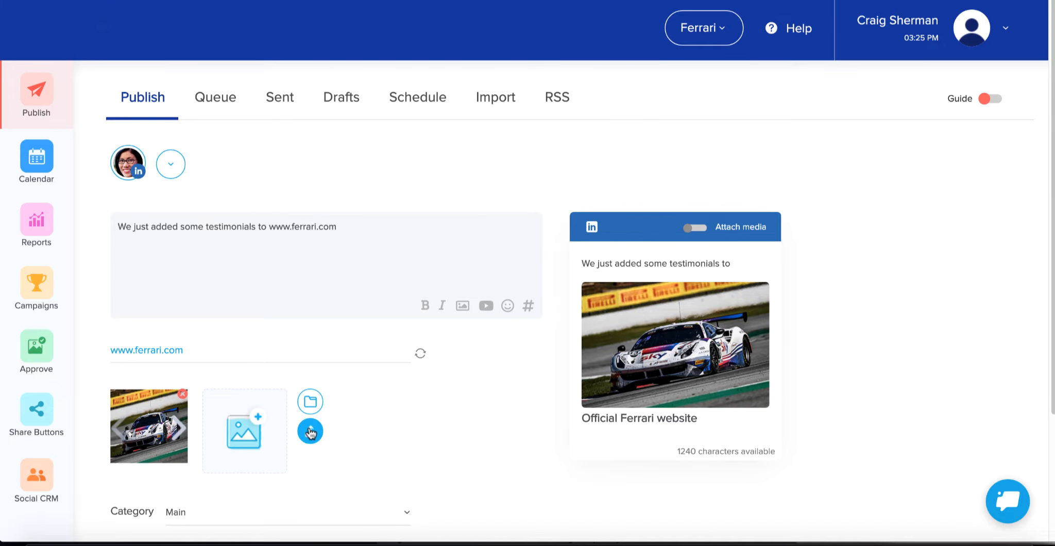
left_click(366, 224)
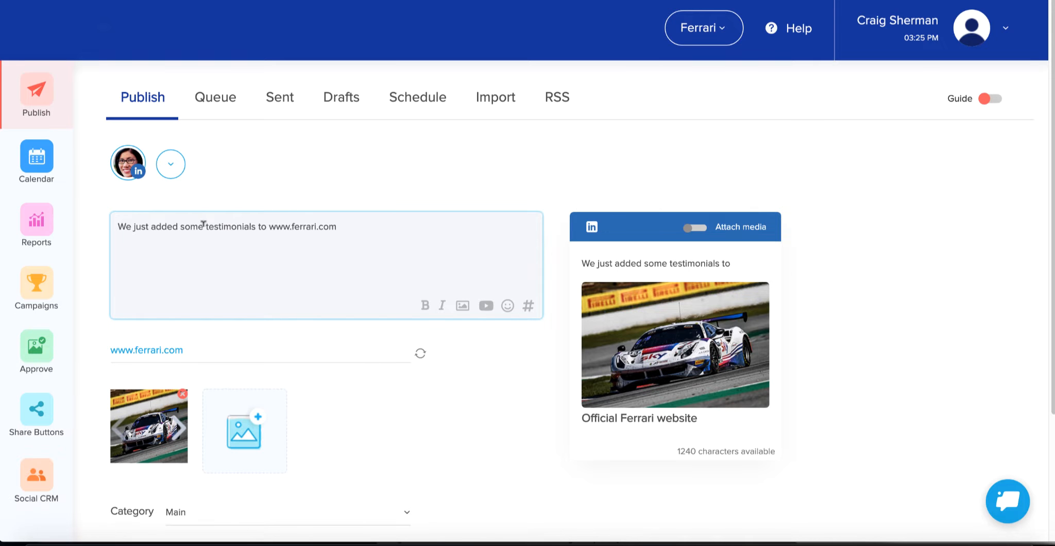
left_click_drag(205, 227, 255, 221)
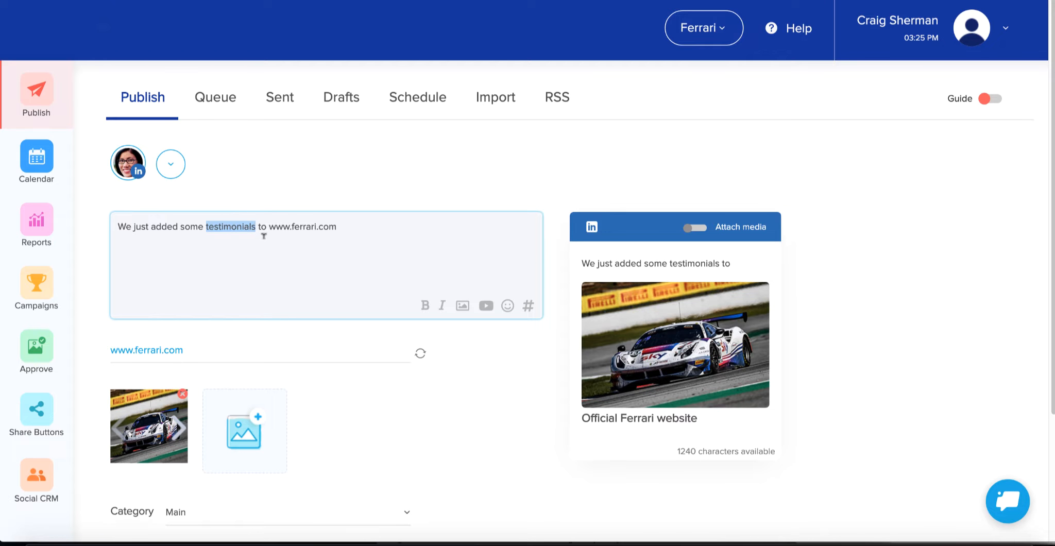
left_click(425, 305)
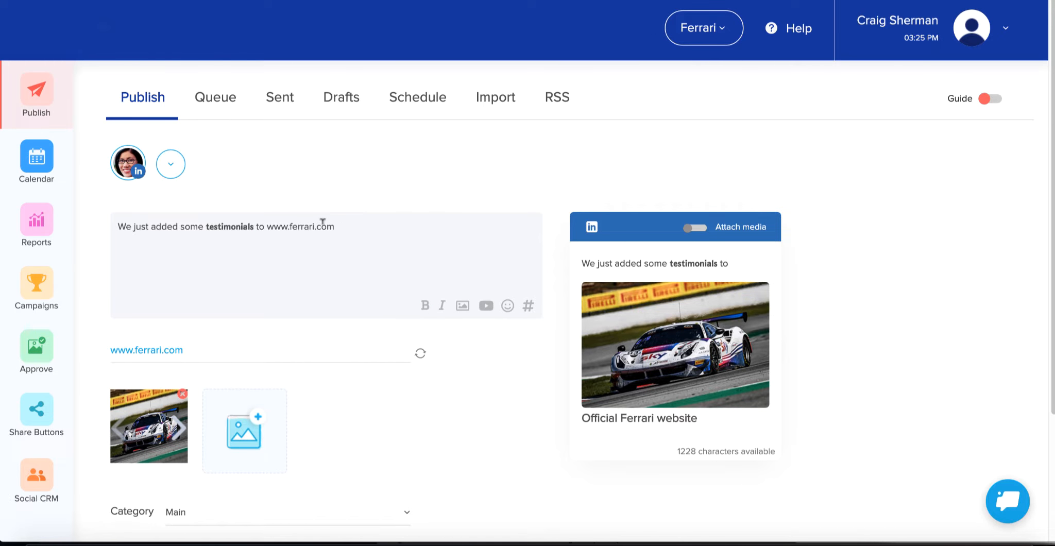
left_click_drag(339, 226, 268, 225)
left_click(441, 306)
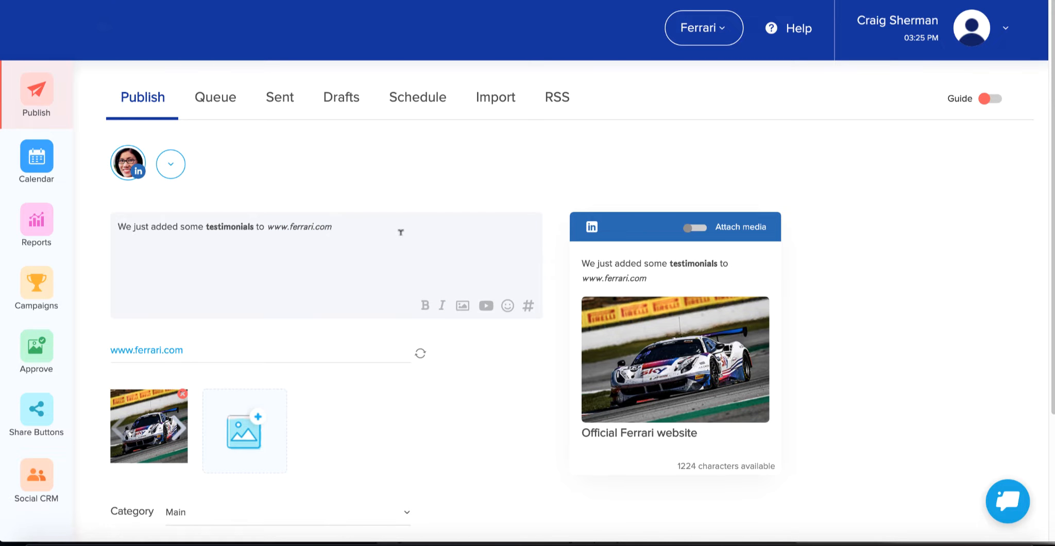
Add a thumbs-up emoji at the end of the post message and close the emoji picker
left_click(507, 306)
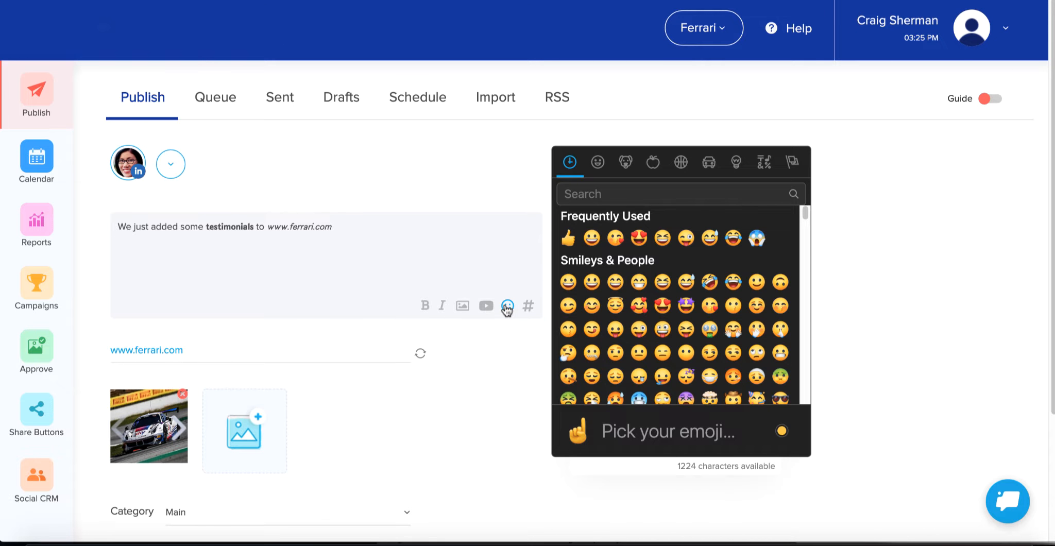
left_click(568, 238)
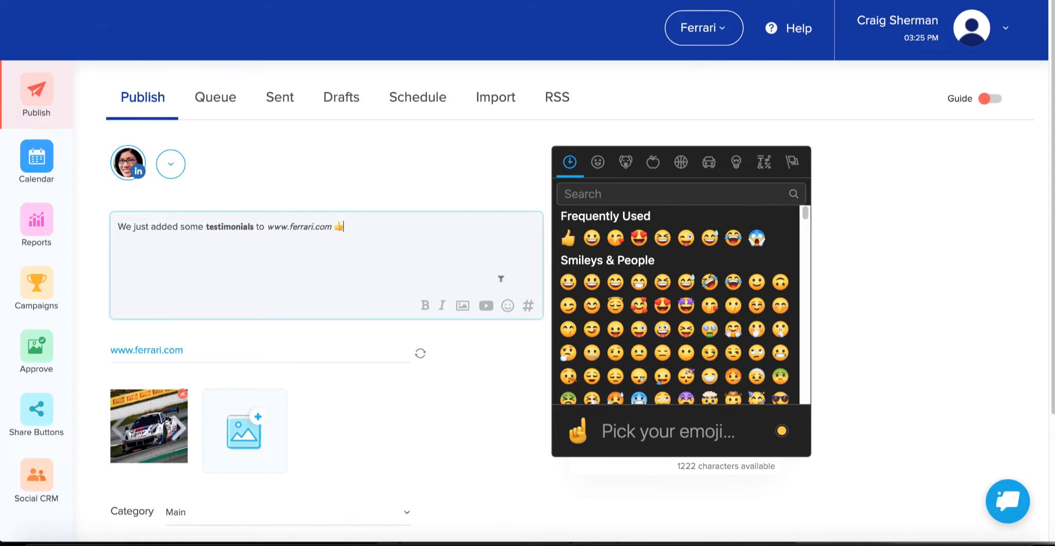
left_click(504, 249)
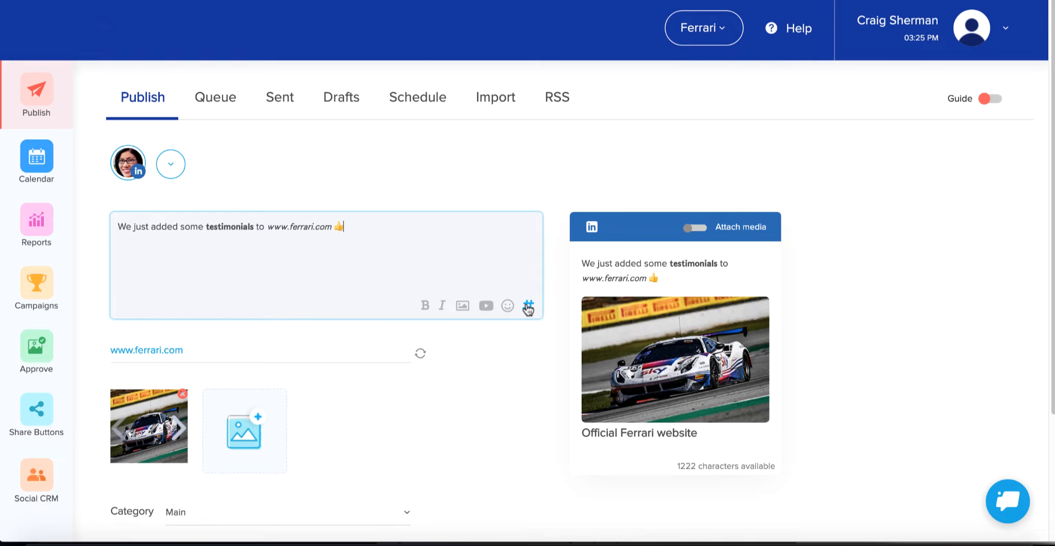
Create a hashtag group named "sports cars" and list #sportscars, #cars and #sports for Instagram
left_click(528, 307)
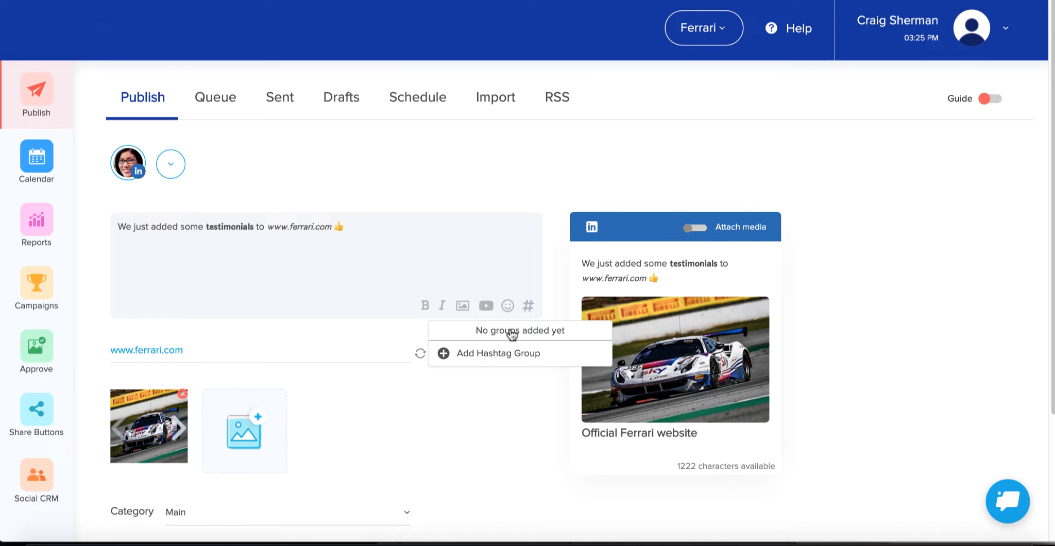
left_click(503, 353)
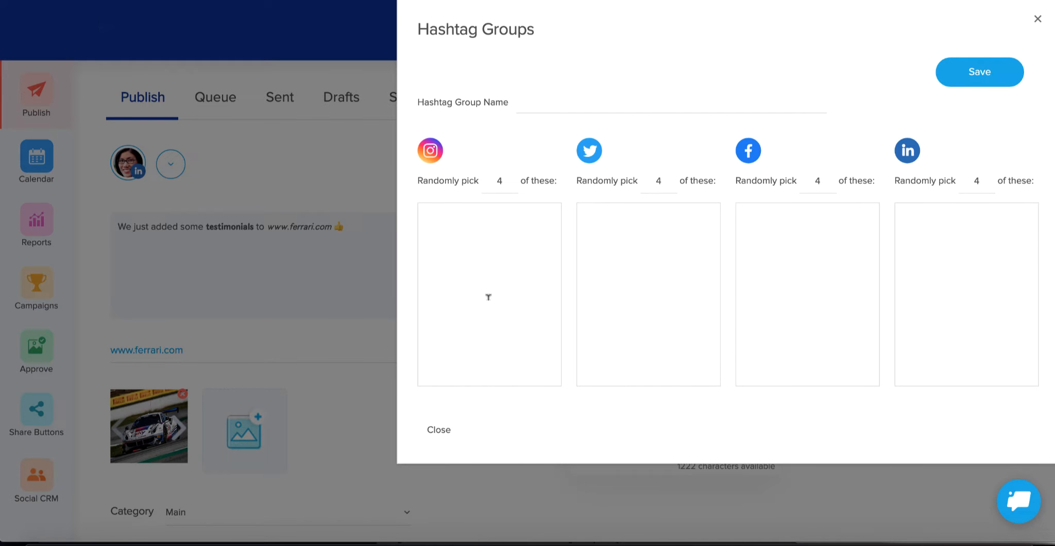
left_click(577, 99)
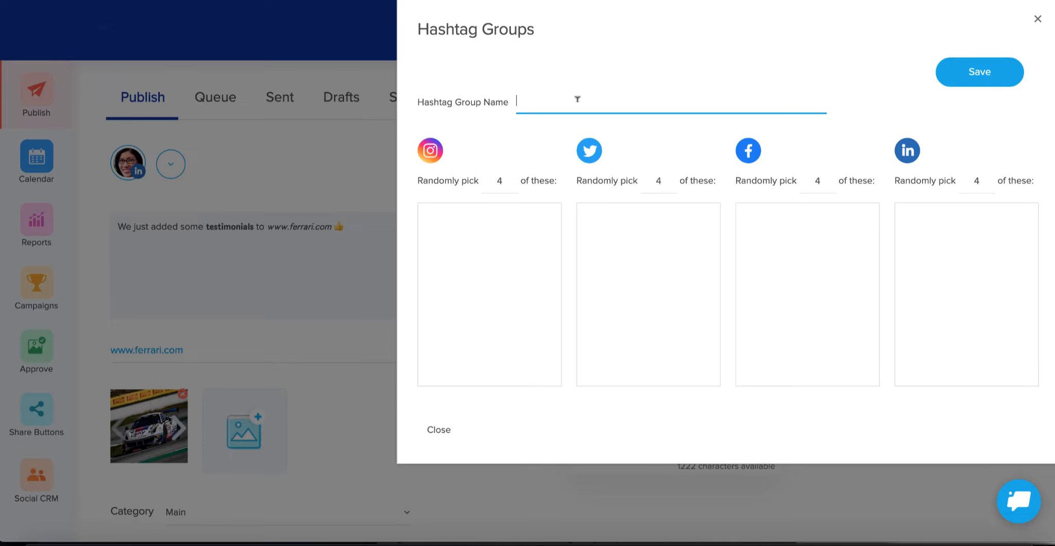
type("sports cars")
left_click(488, 298)
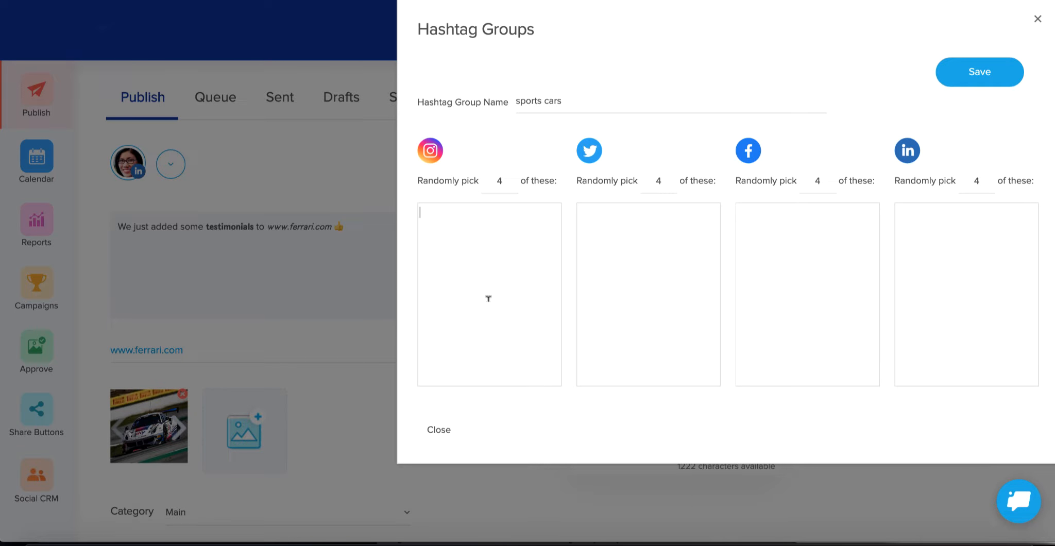
type("#sportscar")
type("s")
type("#cars ")
type("#sports")
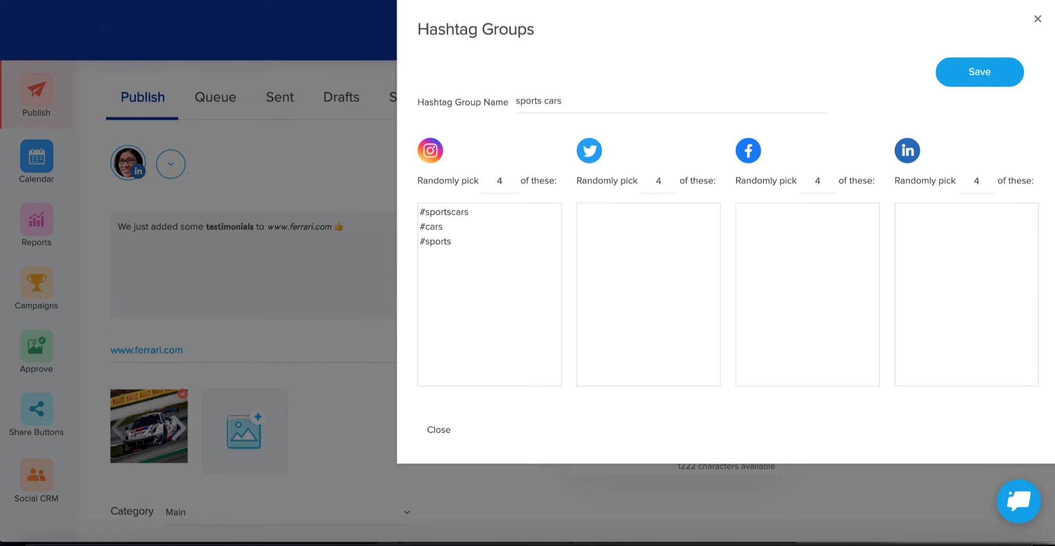
Copy the three Instagram hashtags into the Twitter, Facebook and LinkedIn lists of the hashtag group
left_click_drag(452, 241, 416, 216)
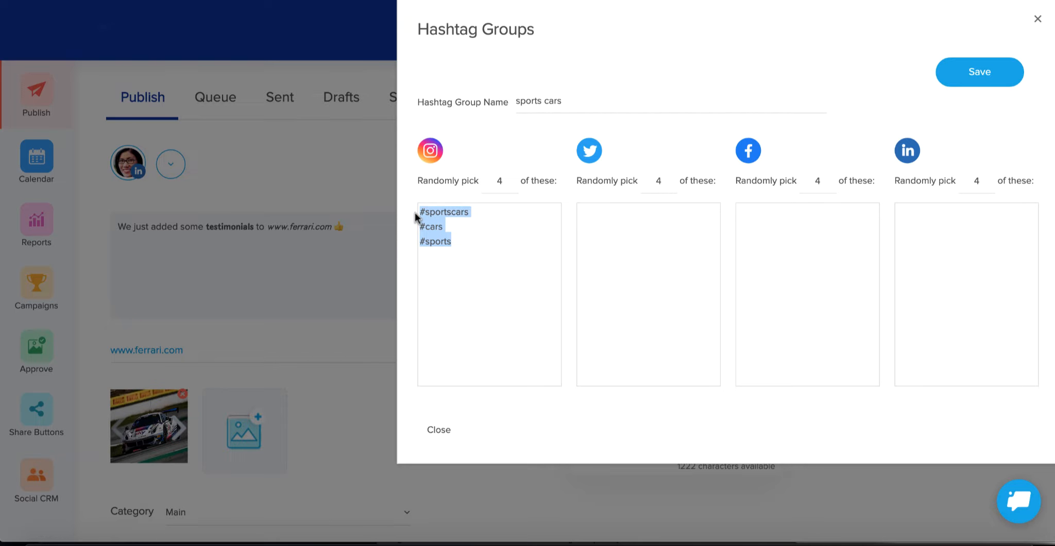
key("ctrl+c")
left_click(696, 220)
key("ctrl+v")
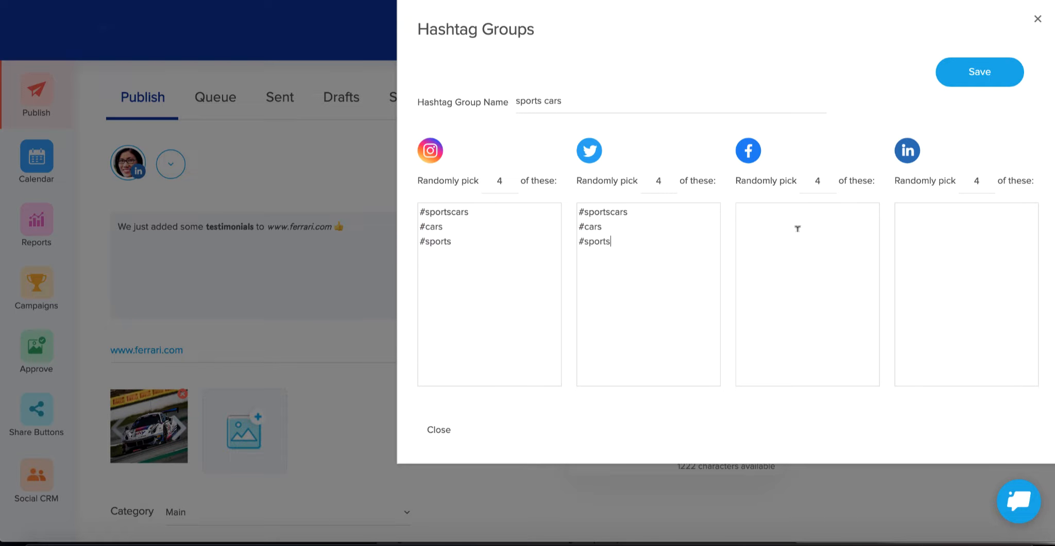
left_click(798, 228)
key("ctrl+v")
left_click(939, 217)
key("ctrl+v")
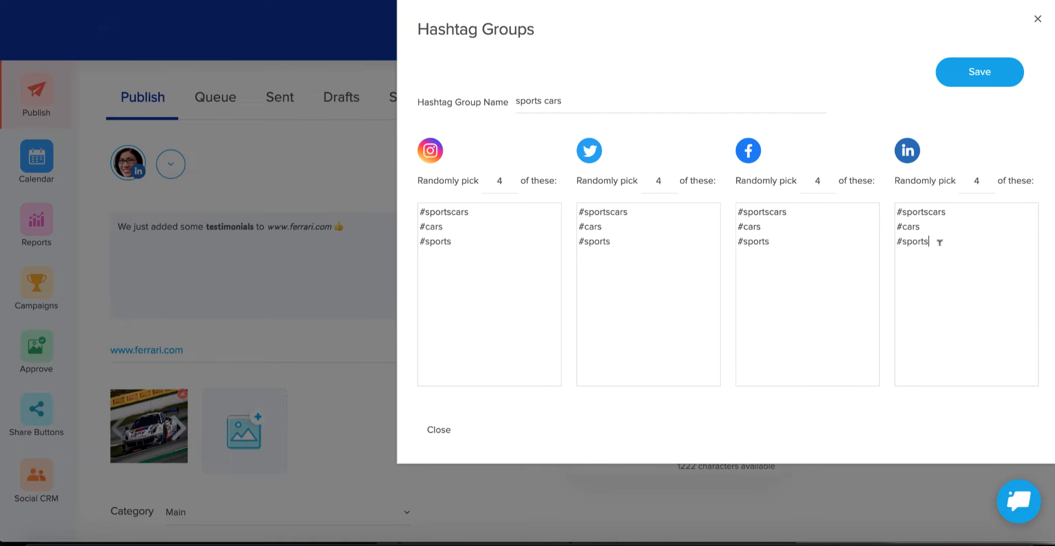
Set the random pick count to 2 for Instagram, Twitter and Facebook and 1 for LinkedIn, and save the hashtag group
double_click(499, 180)
type("2")
double_click(659, 180)
type("2")
double_click(818, 179)
type("2")
double_click(975, 178)
type("1")
left_click(980, 73)
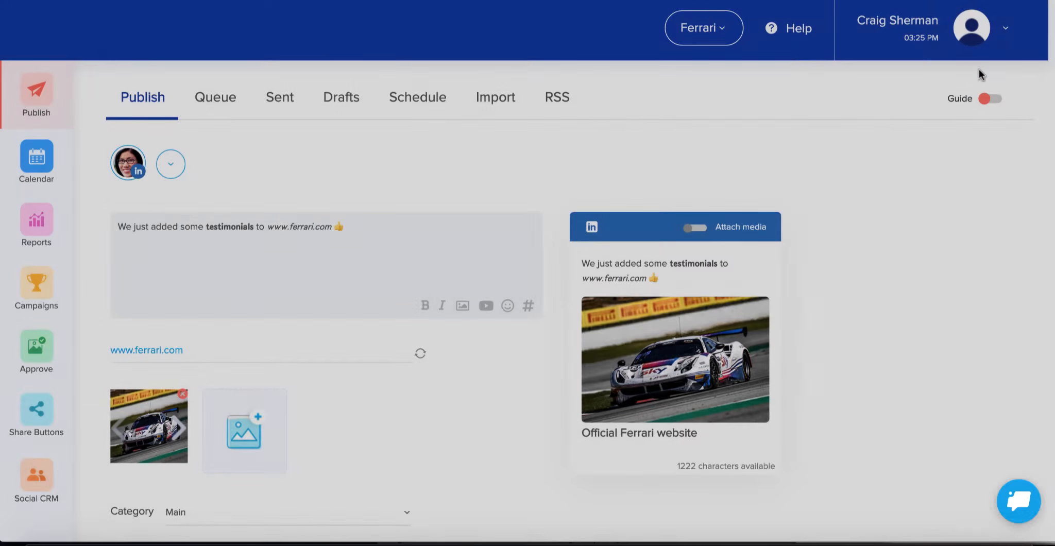
Apply the "sports cars" hashtag group at the end of the post message
left_click(435, 224)
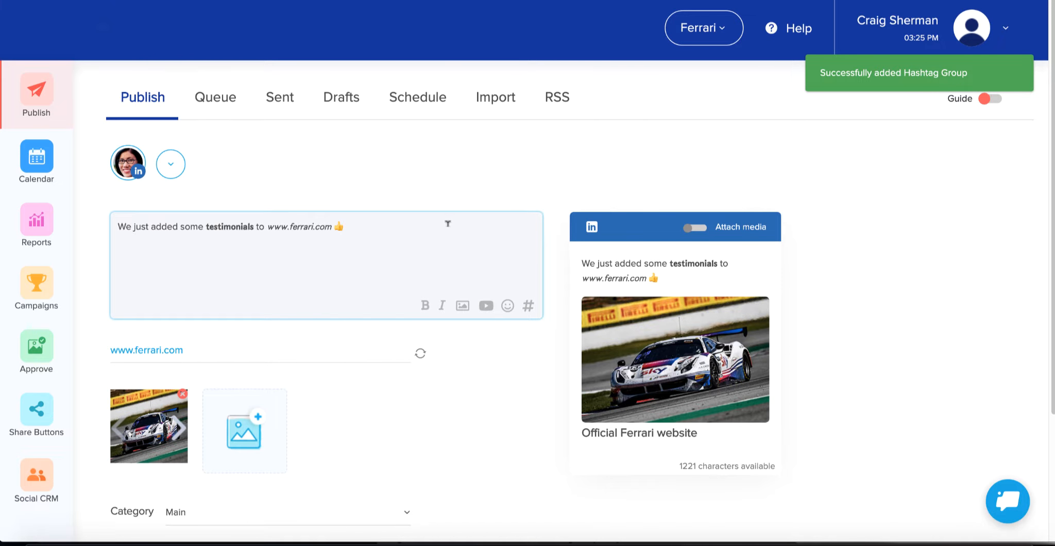
left_click(530, 309)
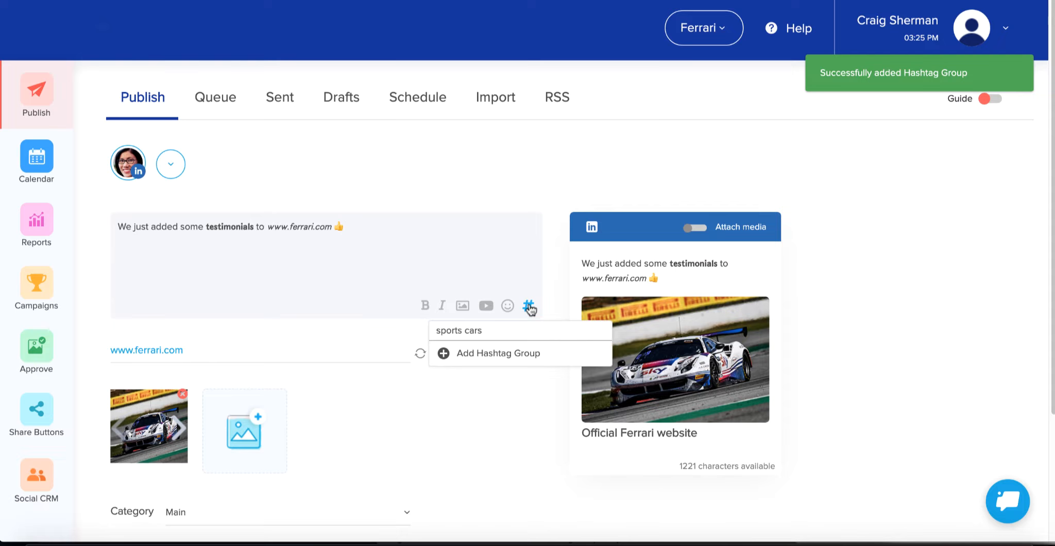
left_click(472, 333)
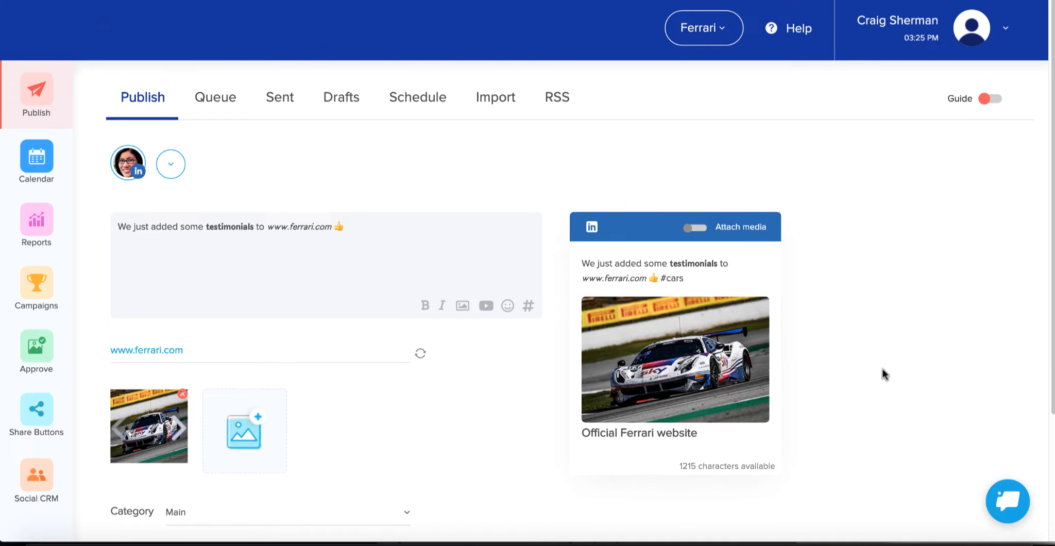
Append "Share with colleagues!" after the hashtag in the LinkedIn-specific version of the post
scroll(883, 369, "down", 1)
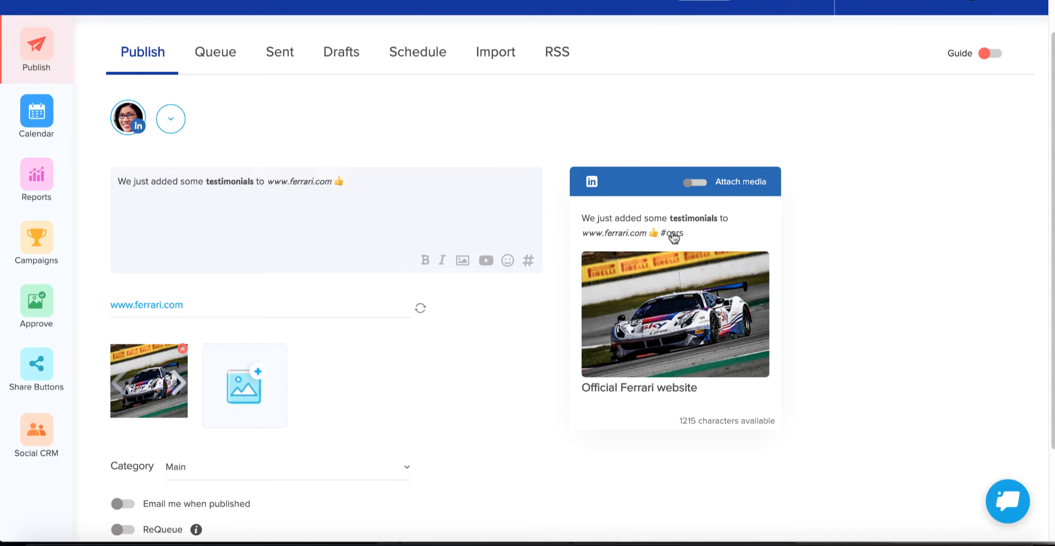
left_click(636, 220)
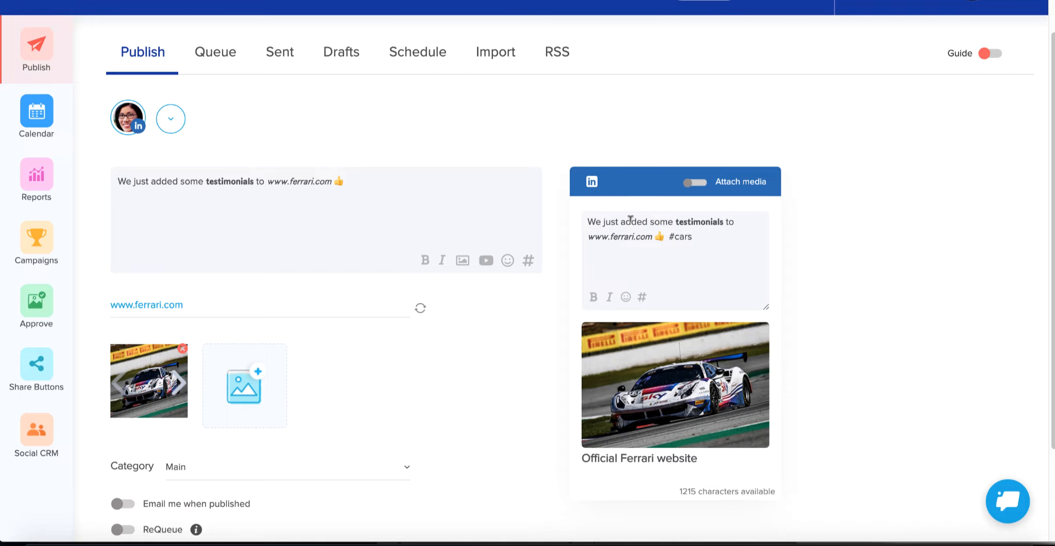
triple_click(631, 220)
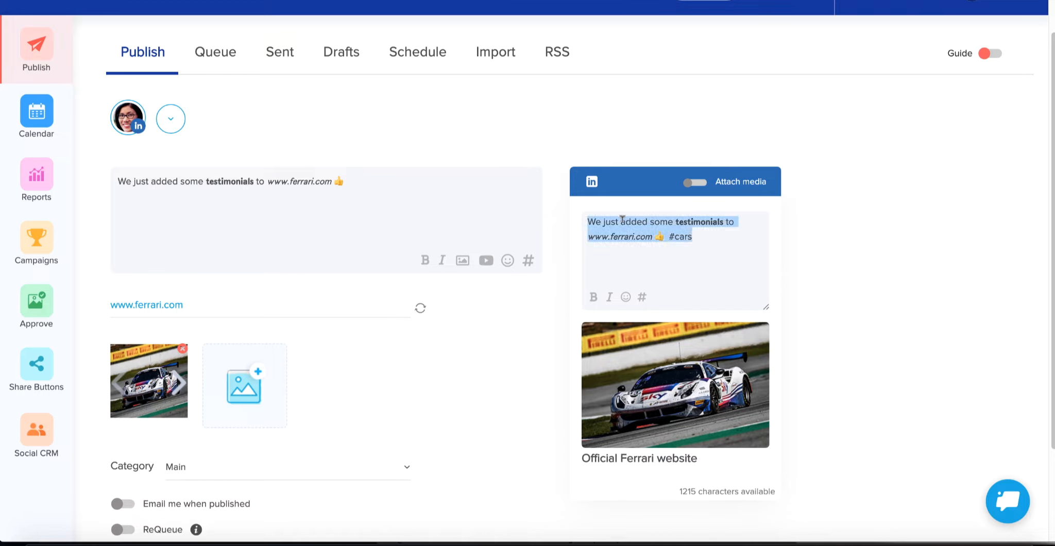
left_click(621, 222)
left_click(733, 240)
key("Return")
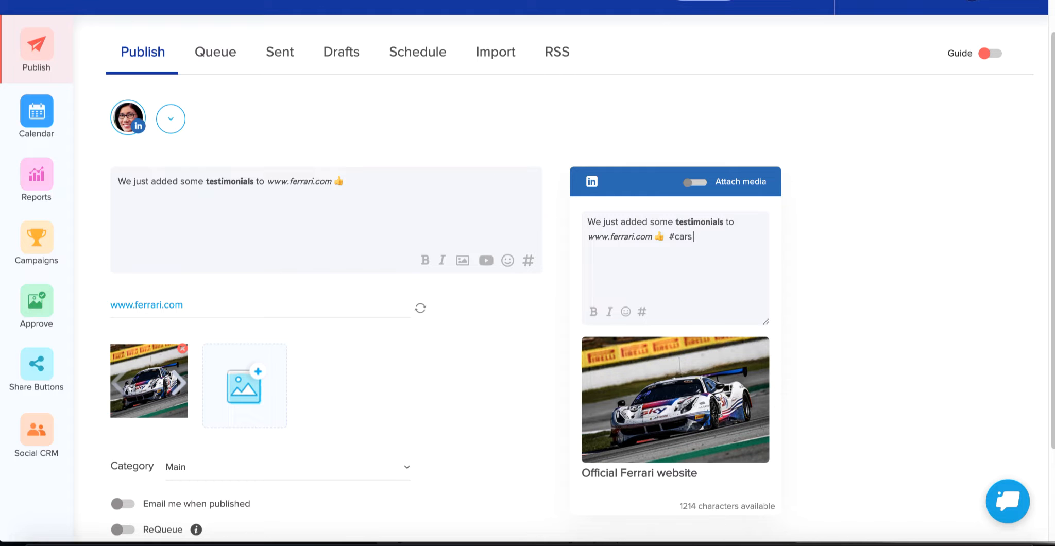
type("Share with colleagues!")
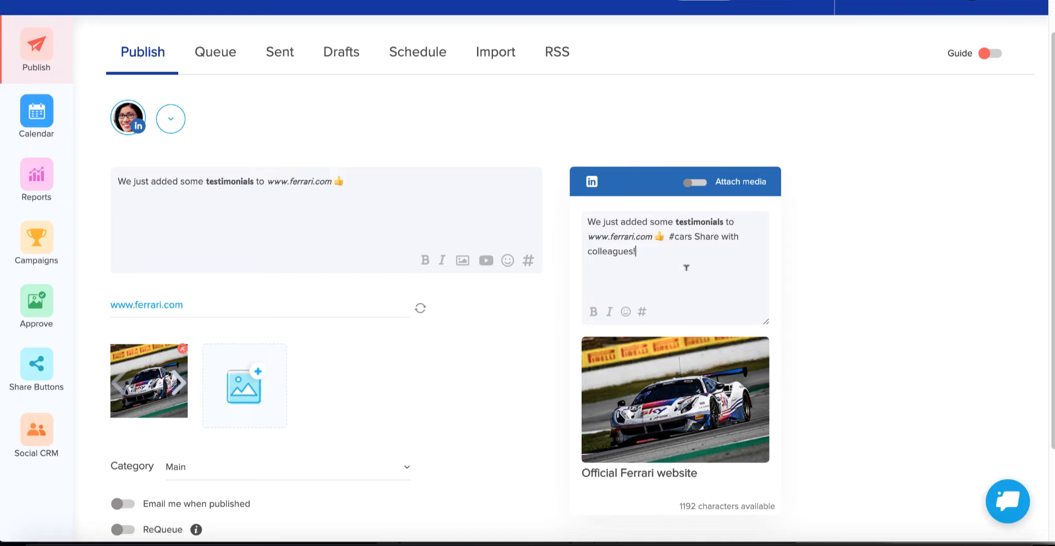
left_click(873, 265)
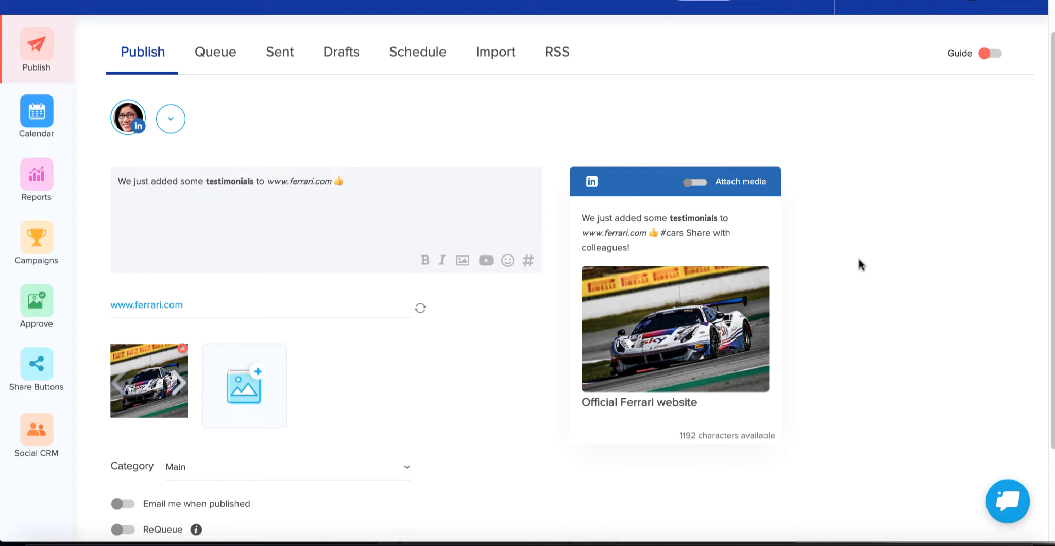
Assign the post to the Tips category and enable the email notification for when it is published
scroll(862, 265, "down", 1)
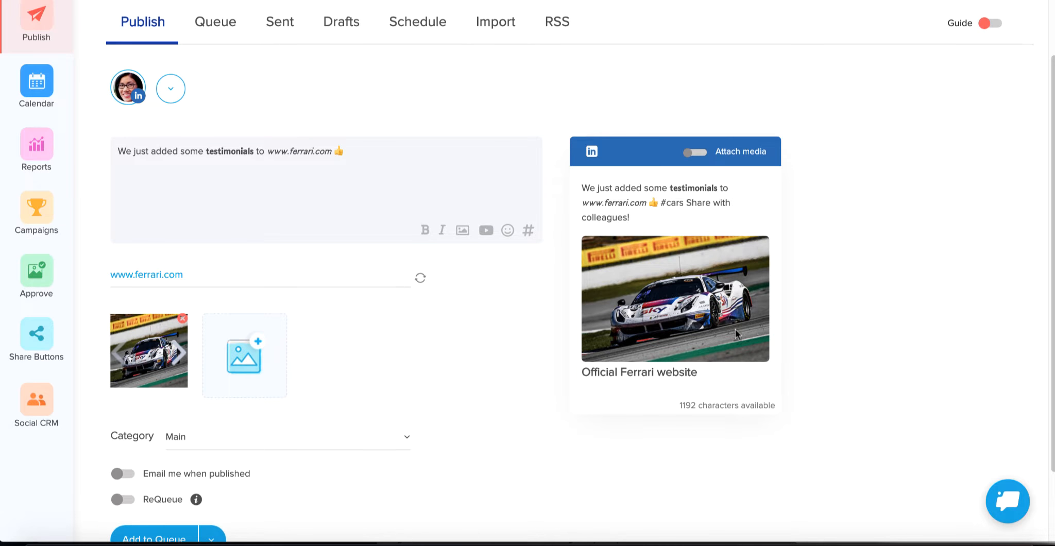
scroll(827, 435, "down", 2)
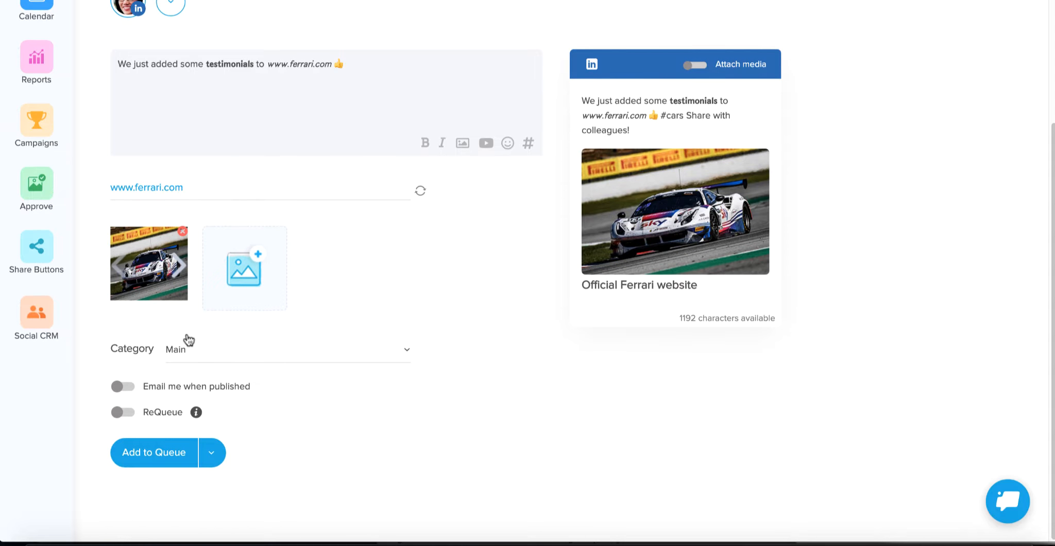
left_click(194, 353)
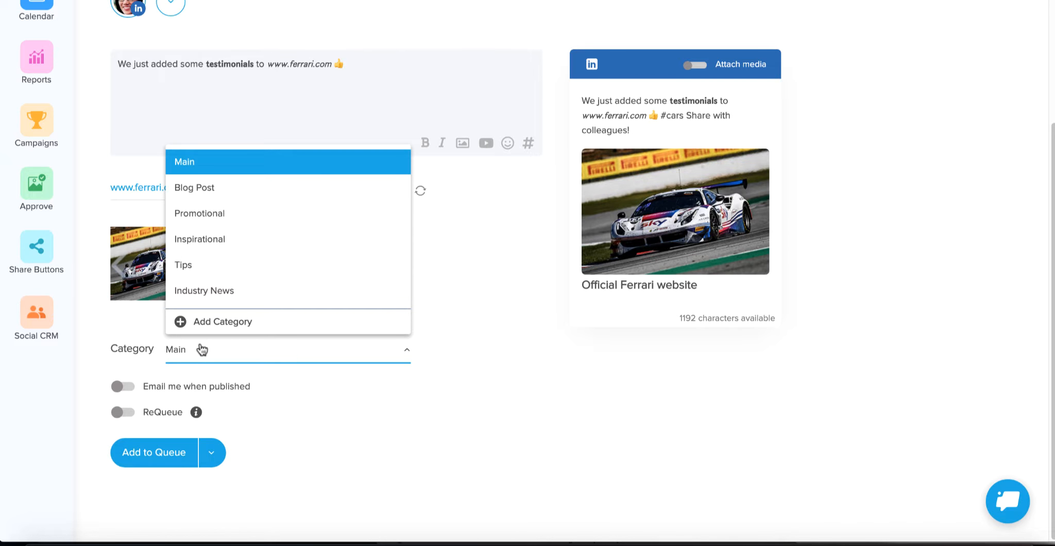
left_click(203, 267)
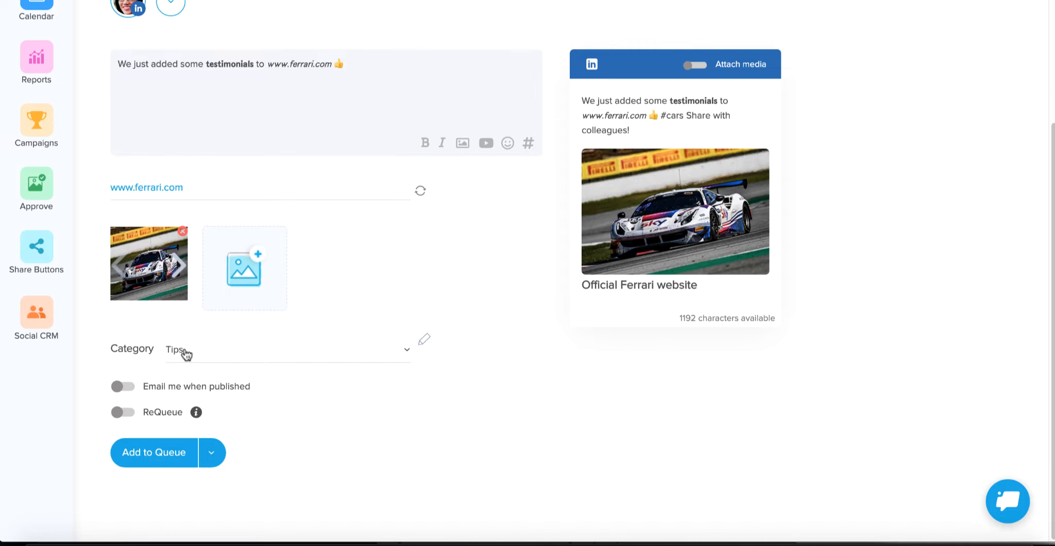
scroll(186, 354, "up", 2)
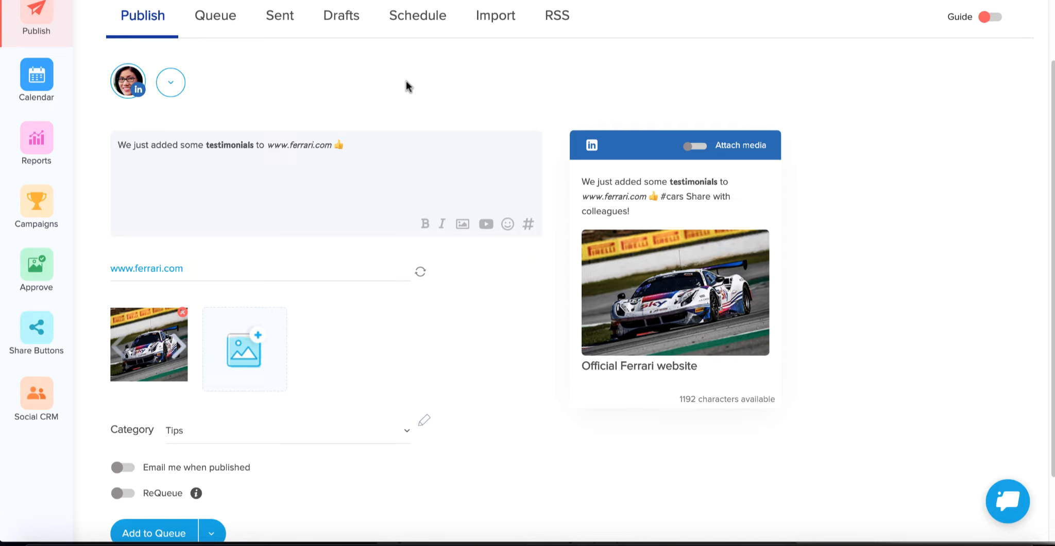
scroll(397, 92, "down", 1)
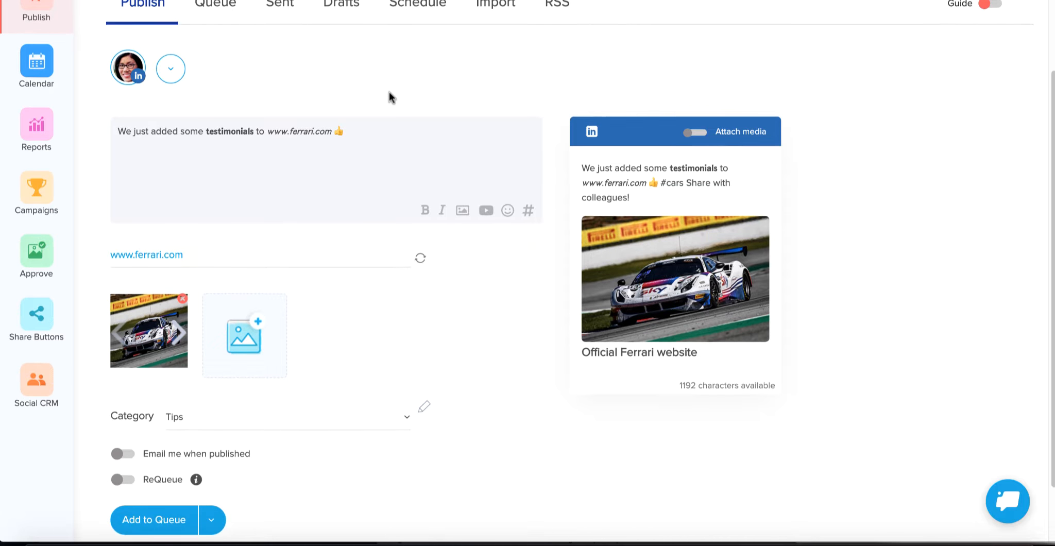
left_click(130, 450)
Enable ReQueue for the post and limit it to 2 requeues
scroll(320, 330, "down", 2)
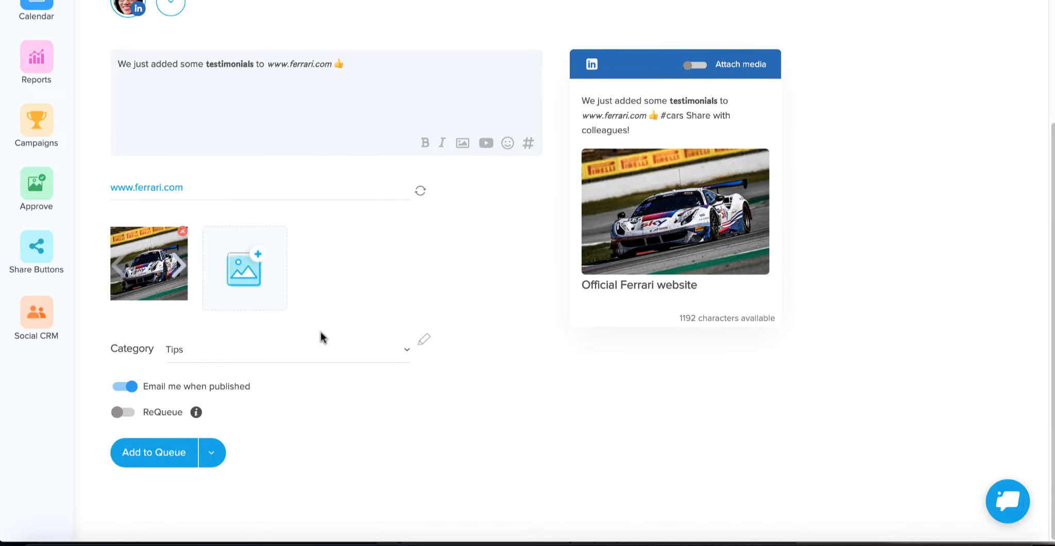
left_click(124, 413)
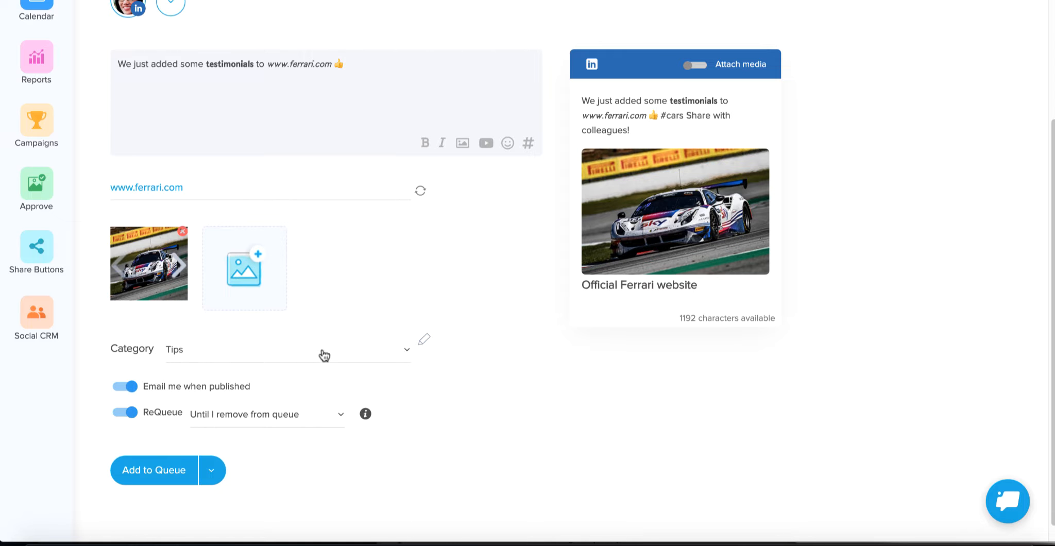
left_click(264, 417)
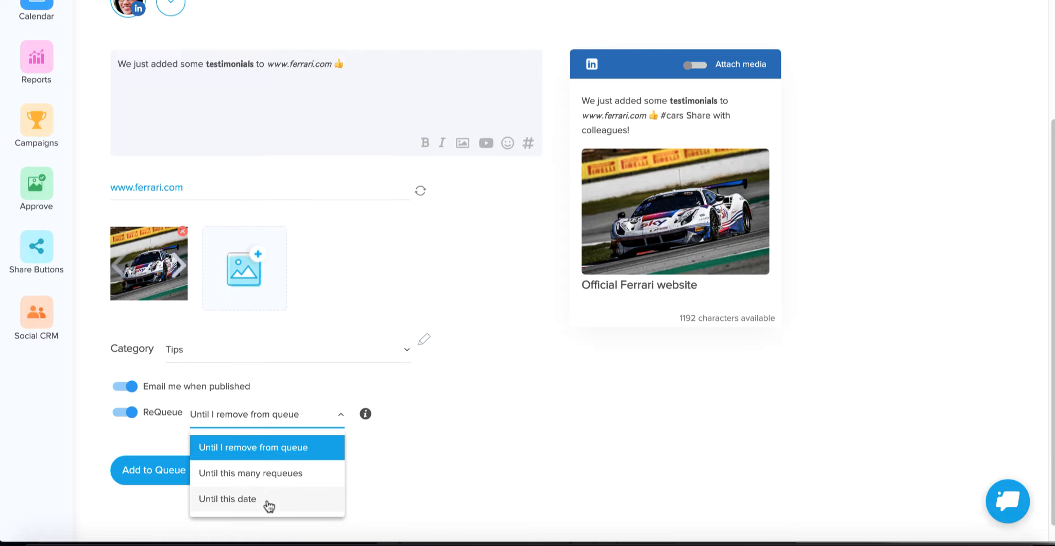
left_click(278, 474)
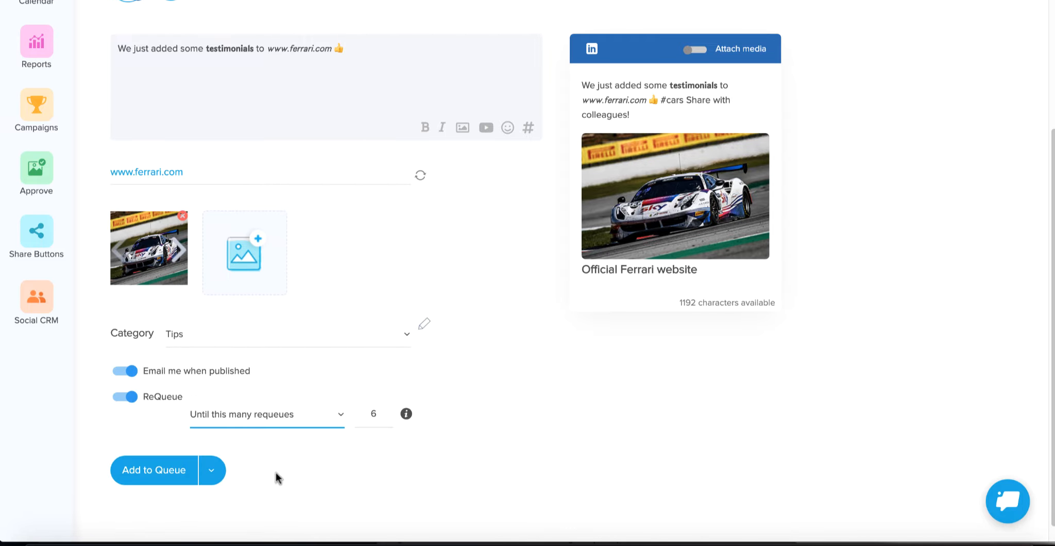
left_click(373, 412)
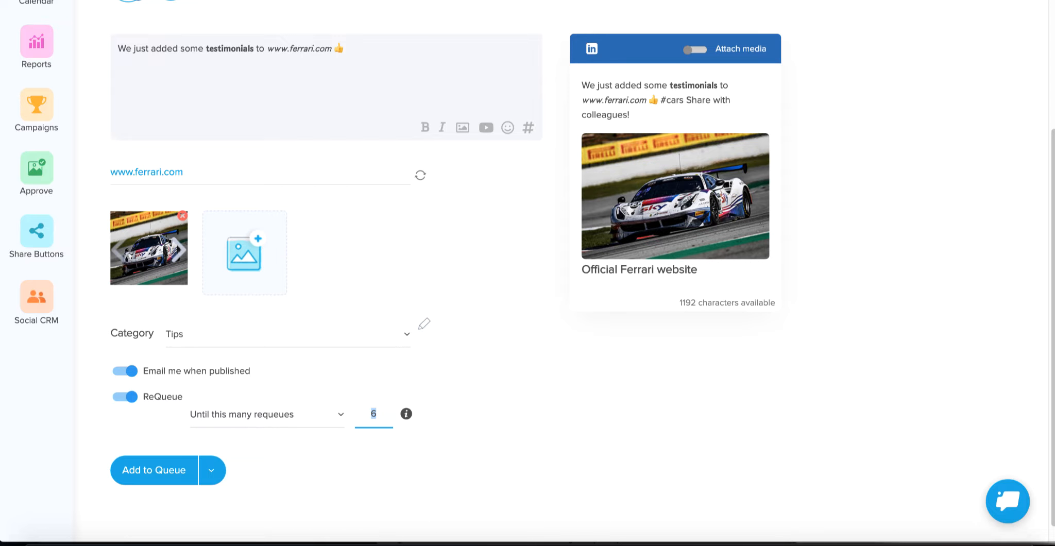
key("BackSpace")
type("2")
left_click(473, 412)
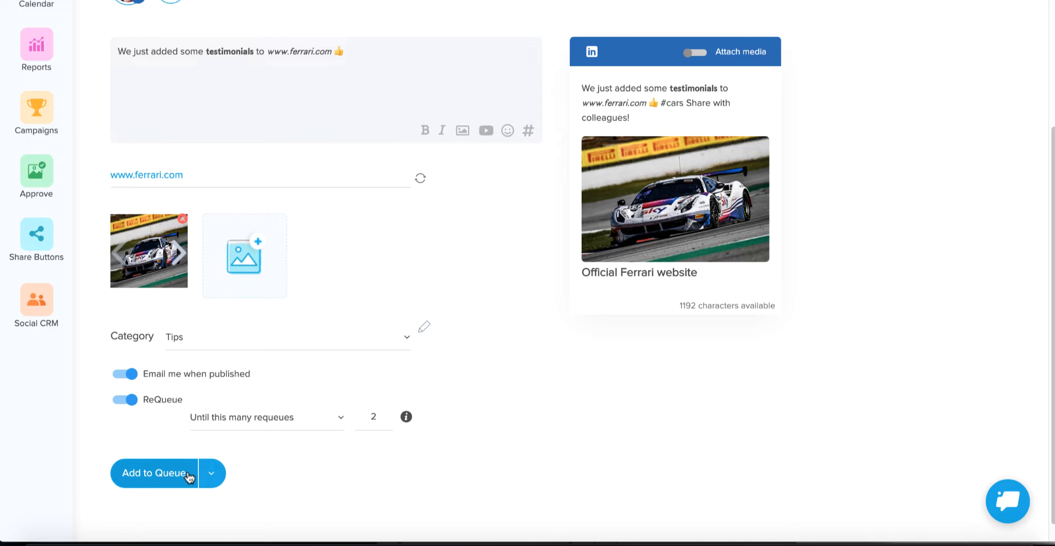
Switch the post to Optimal publishing and examine the optimal time grid for LinkedIn without picking a time
left_click(212, 473)
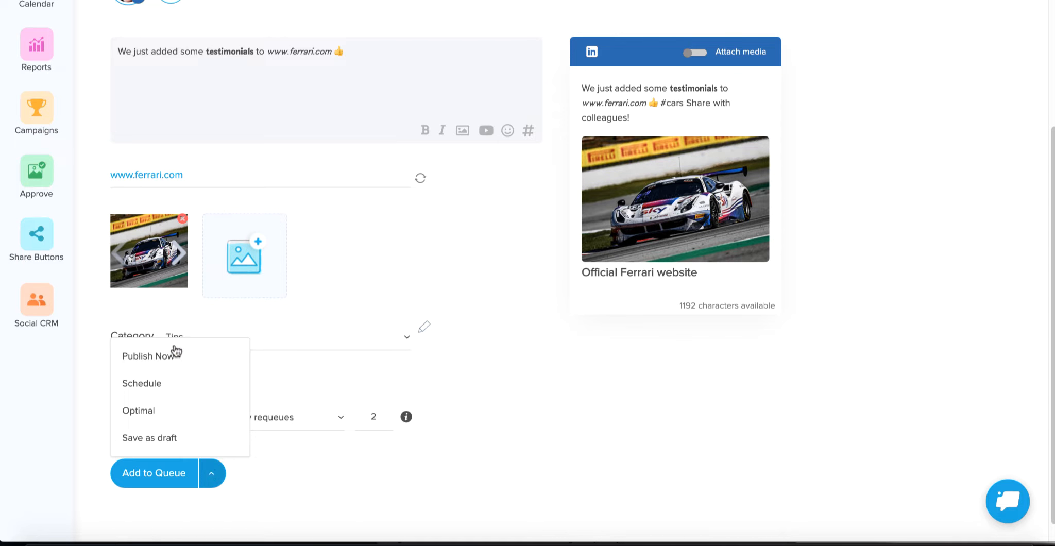
left_click(141, 412)
scroll(544, 311, "down", 2)
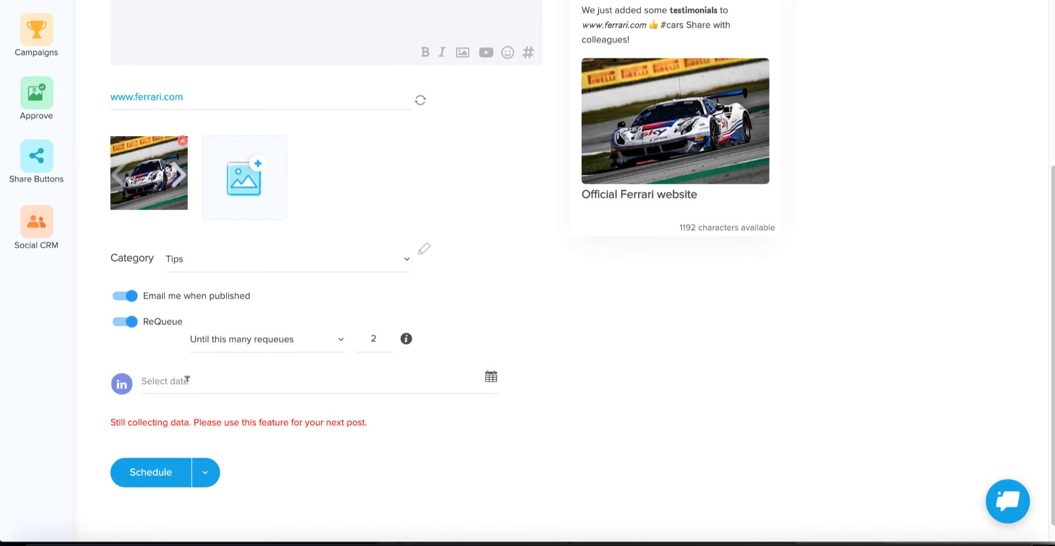
left_click(491, 380)
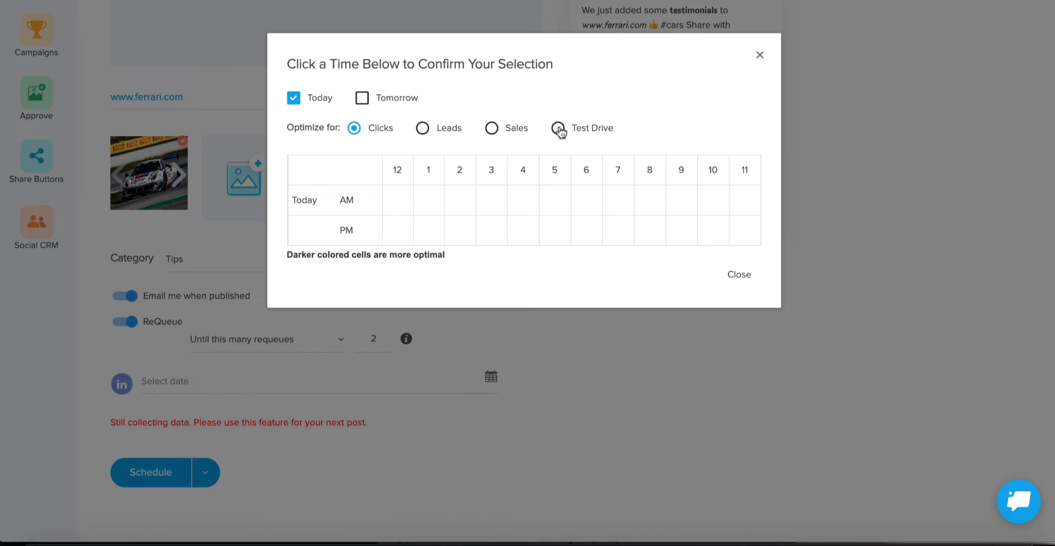
left_click(738, 273)
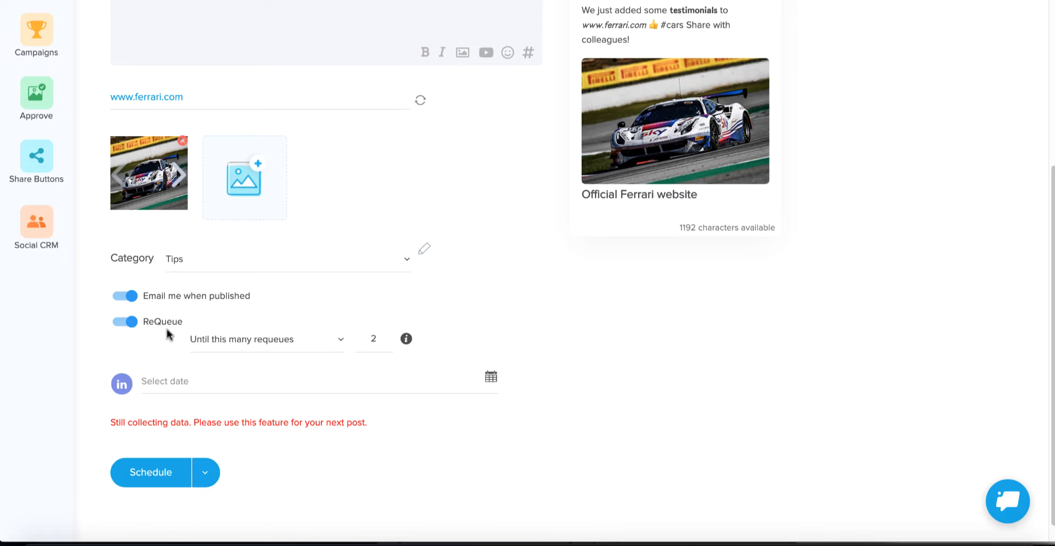
Switch the publishing method back to Add to Queue and add the post to the queue
left_click(205, 472)
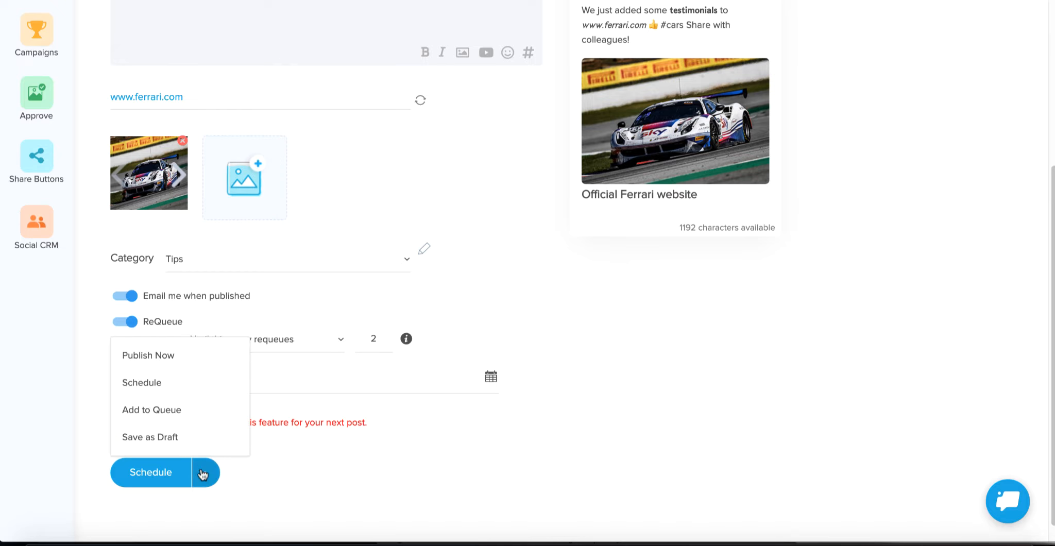
left_click(168, 411)
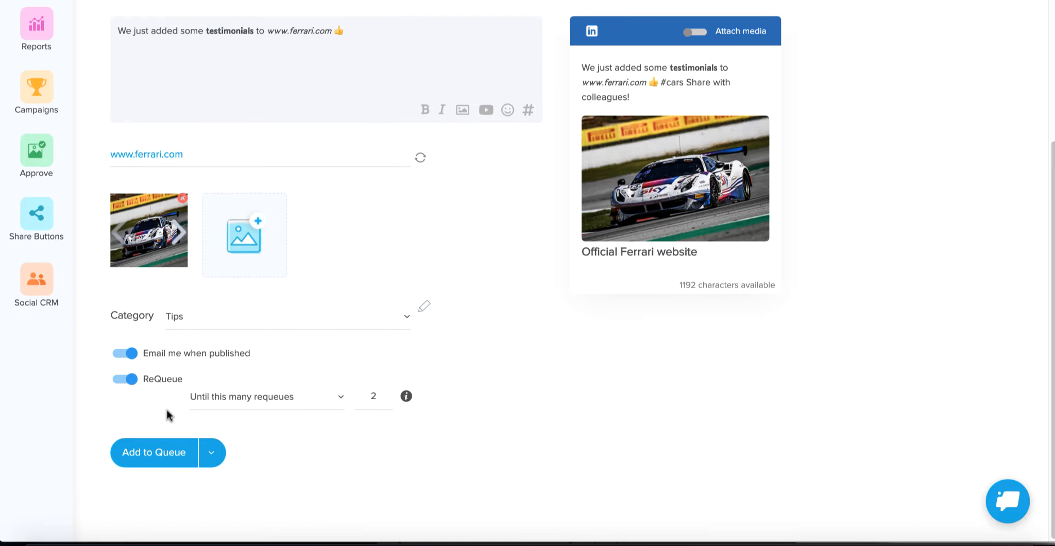
left_click(157, 455)
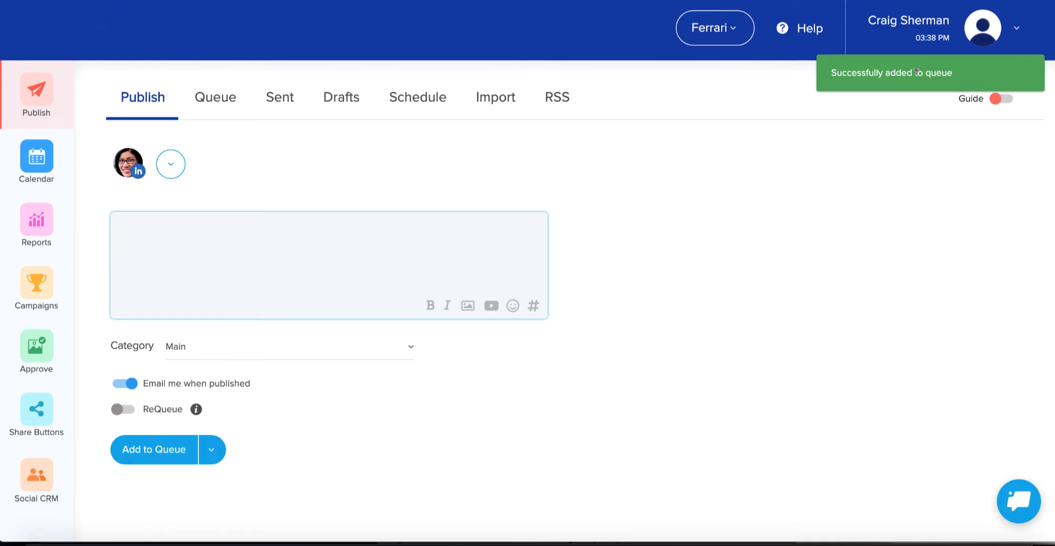
left_click(802, 194)
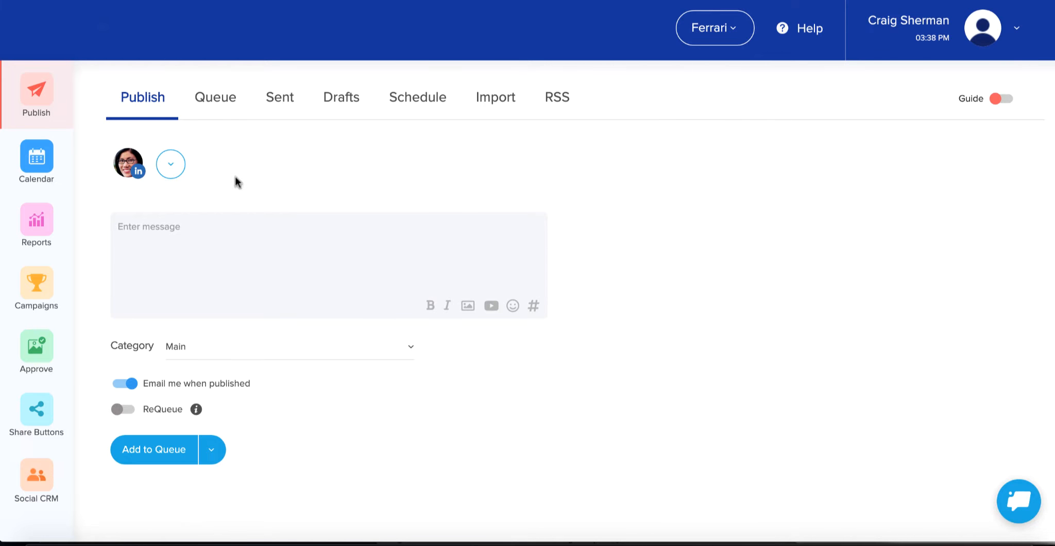
Examine the details of the queued Ferrari testimonials post in the Marketing Calendar
left_click(36, 164)
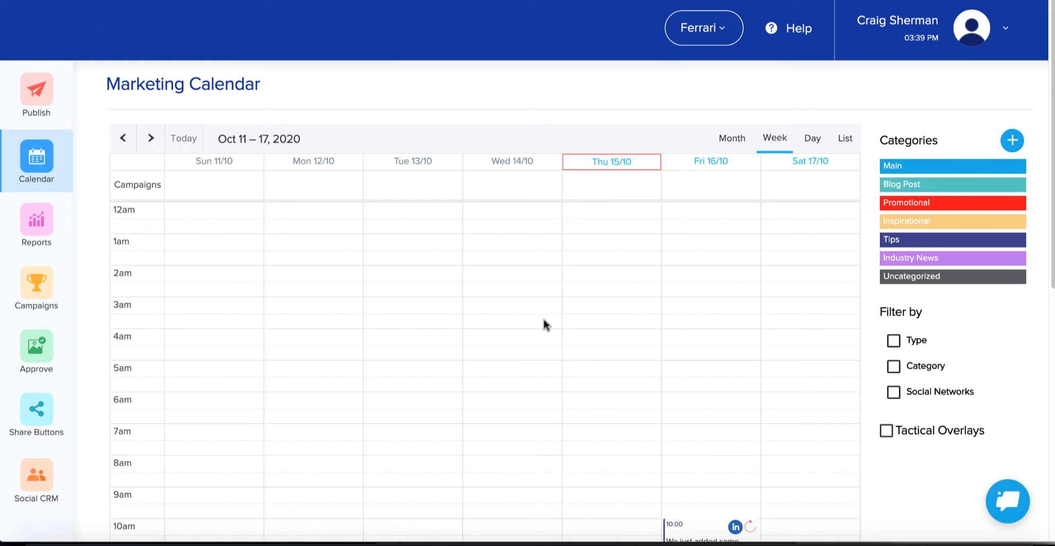
scroll(546, 327, "down", 1)
scroll(557, 332, "down", 2)
mouse_move(727, 455)
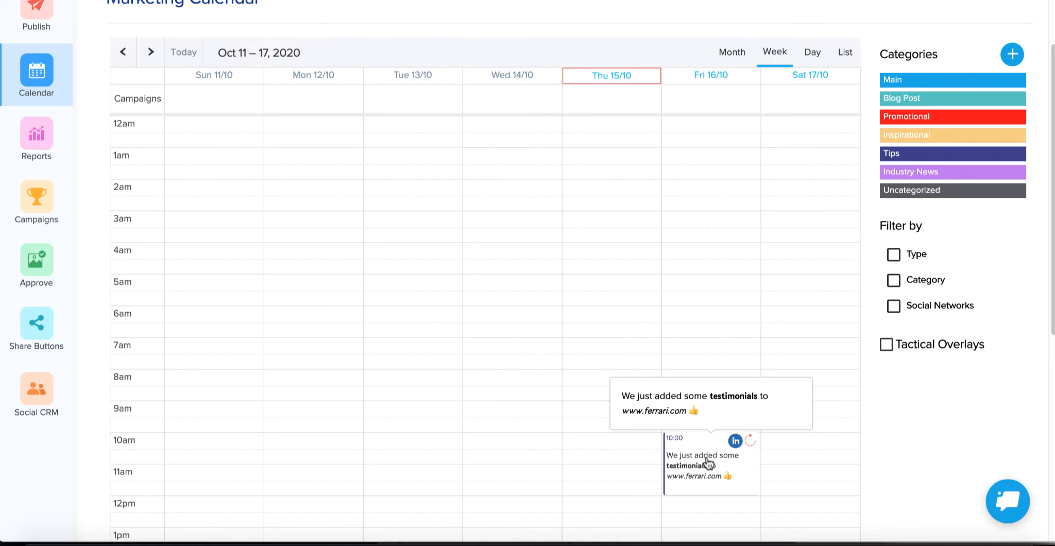
left_click(708, 462)
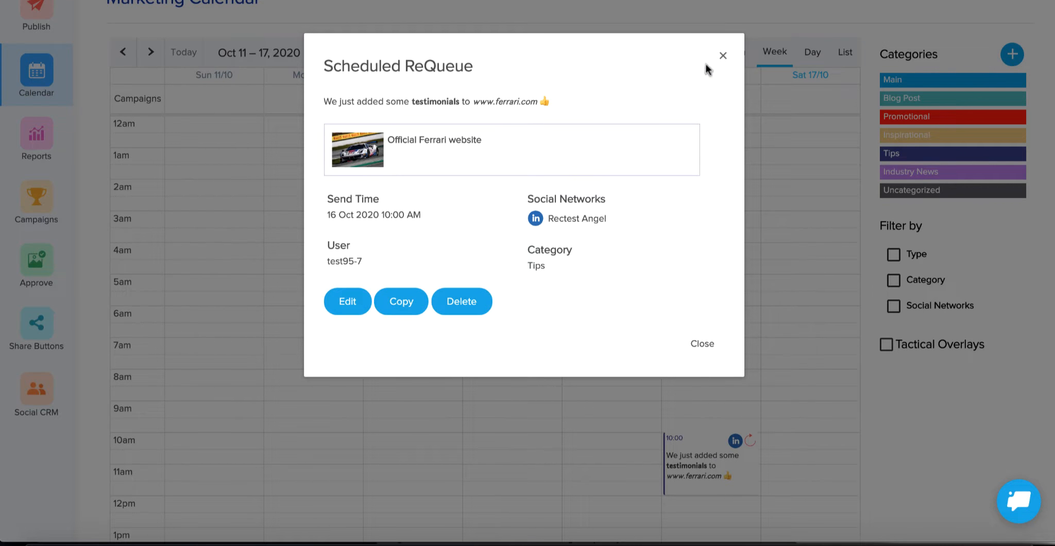
left_click(723, 57)
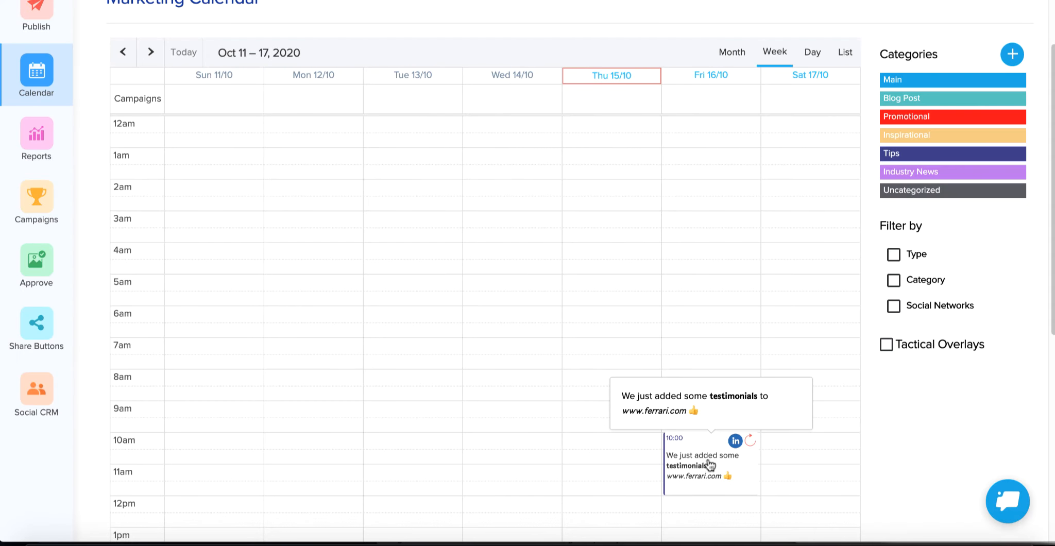
Try to move the queued post to Saturday 17/10 at 6:30, declining to go to the repost schedule
left_click_drag(715, 466, 806, 349)
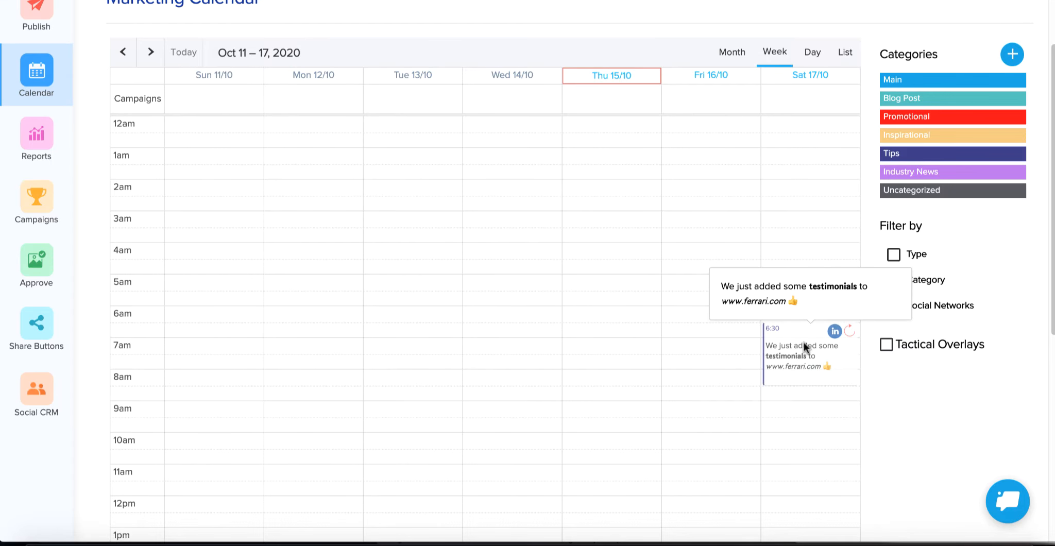
left_click_drag(804, 343, 804, 344)
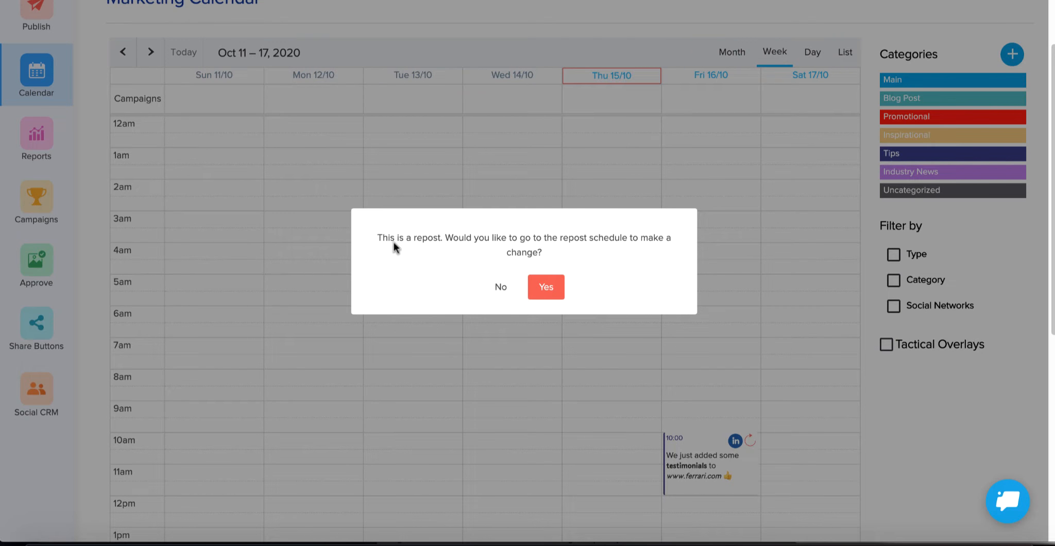
left_click(501, 288)
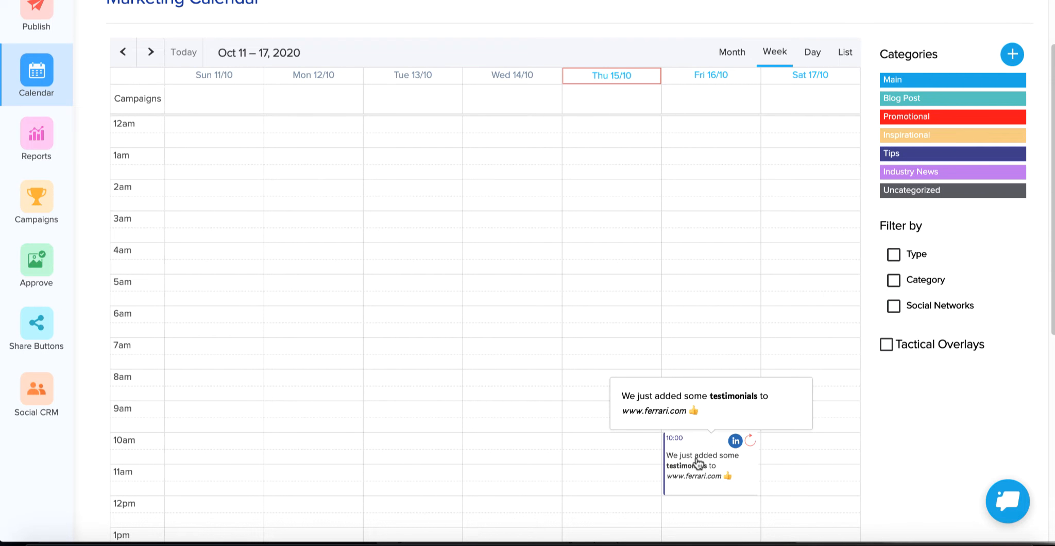
Turn on Tactical Overlays for the Marketing Calendar
scroll(699, 464, "up", 1)
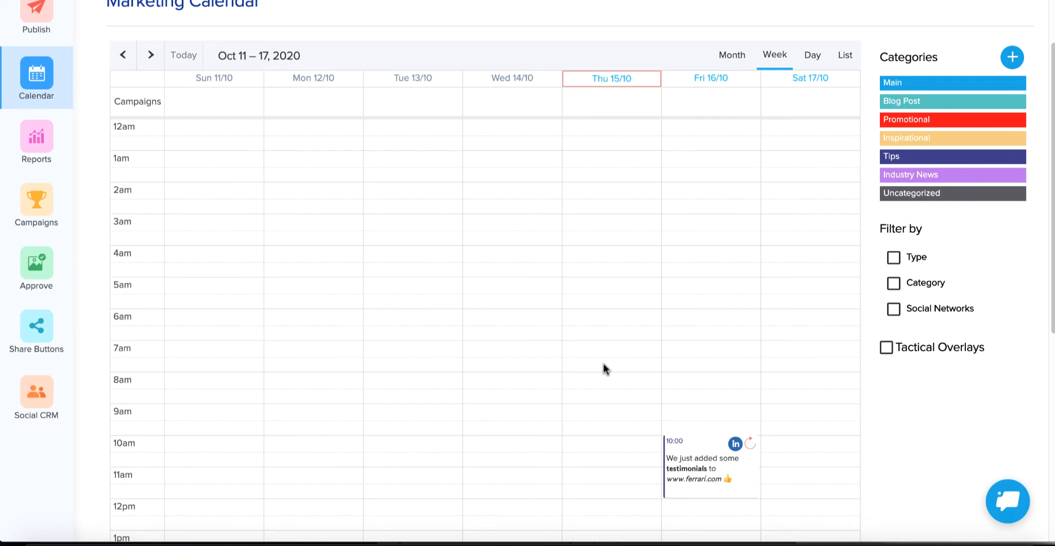
left_click(886, 348)
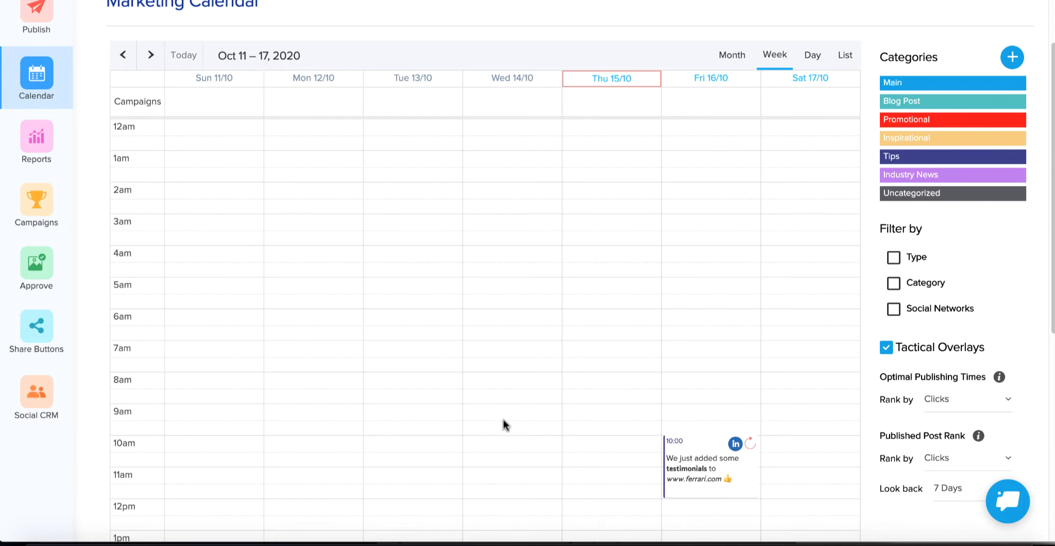
Open the campaign creation page and browse through the ready-made campaign templates
scroll(504, 419, "up", 3)
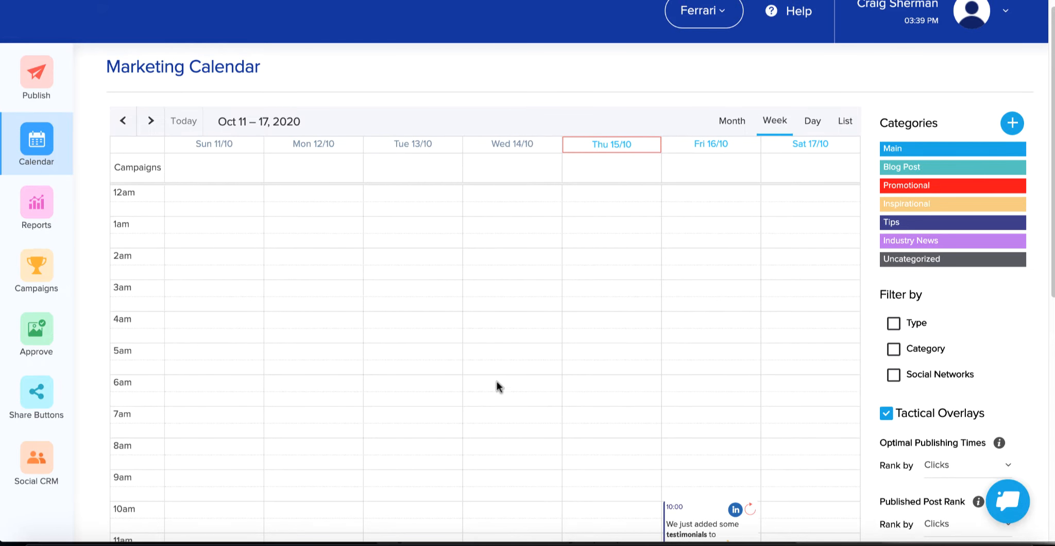
left_click(37, 272)
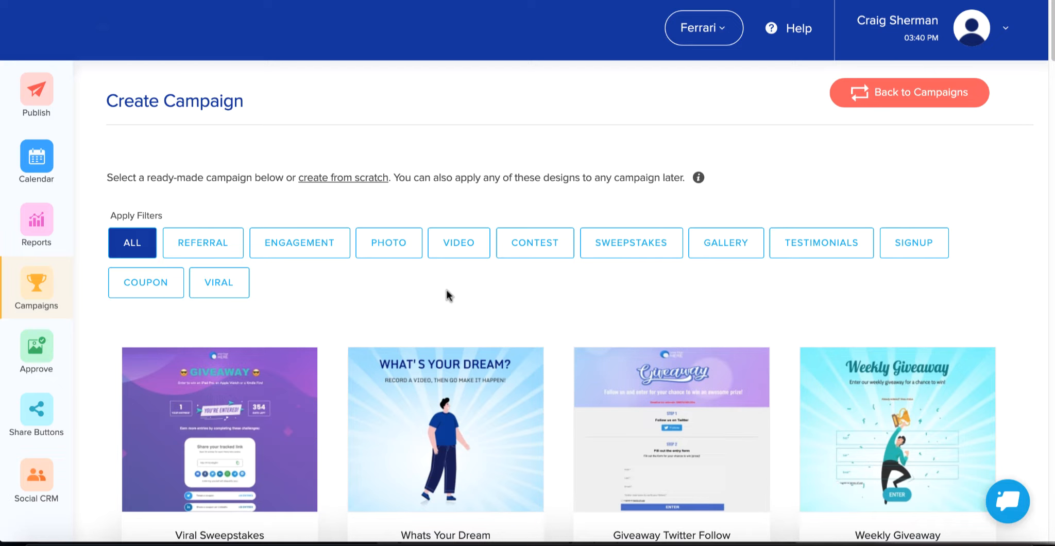
scroll(436, 286, "down", 1)
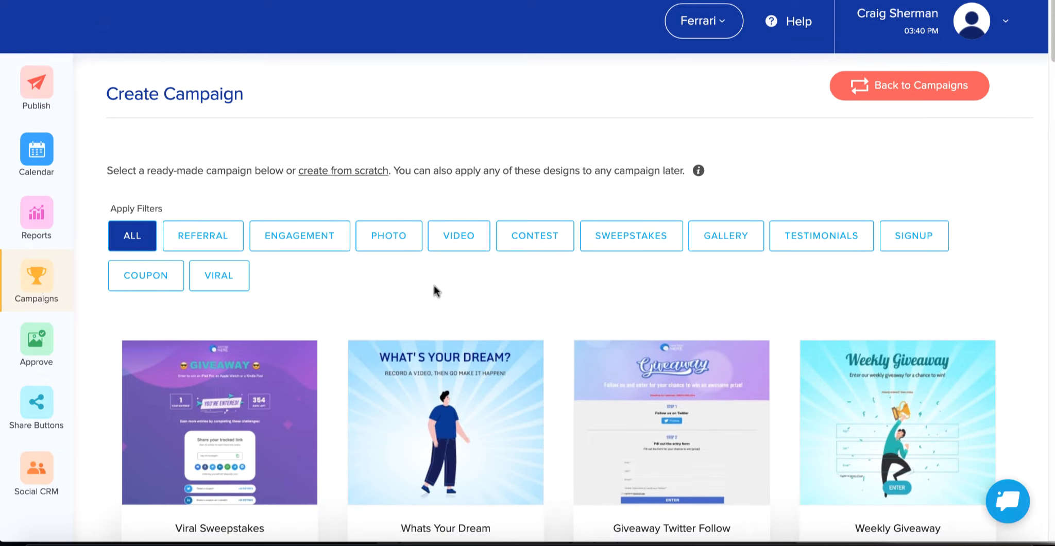
scroll(435, 283, "down", 1)
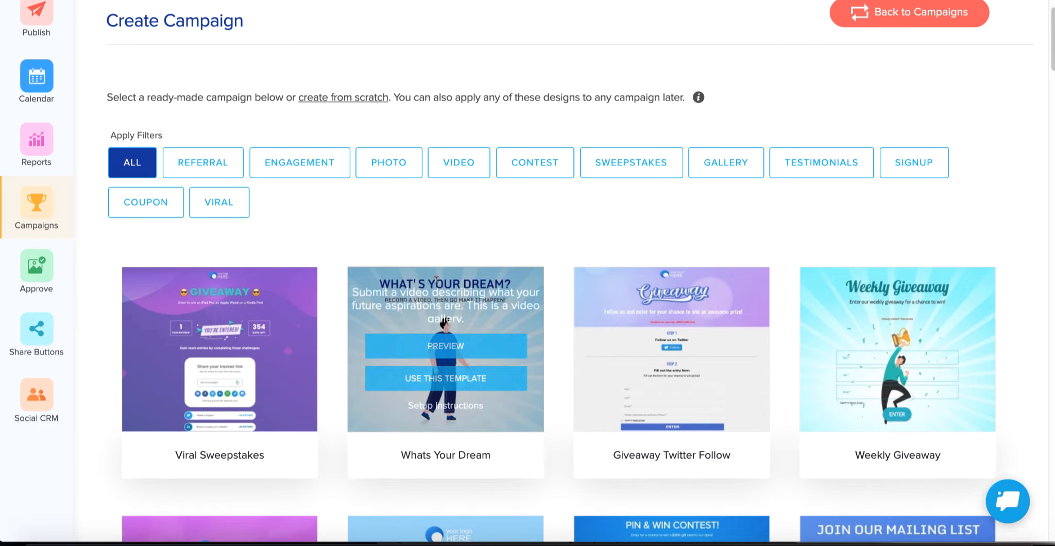
scroll(515, 309, "down", 2)
scroll(558, 328, "down", 9)
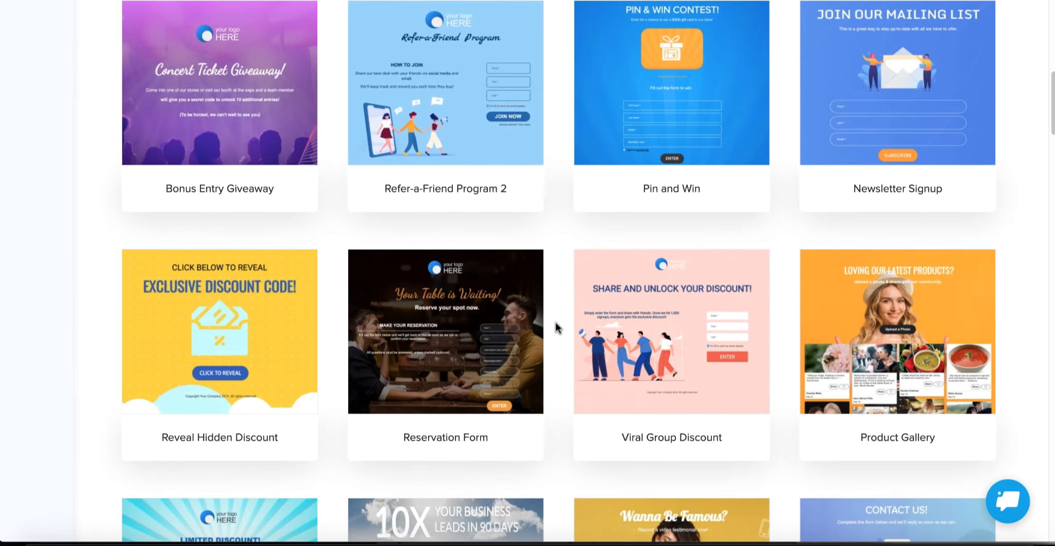
scroll(556, 323, "down", 20)
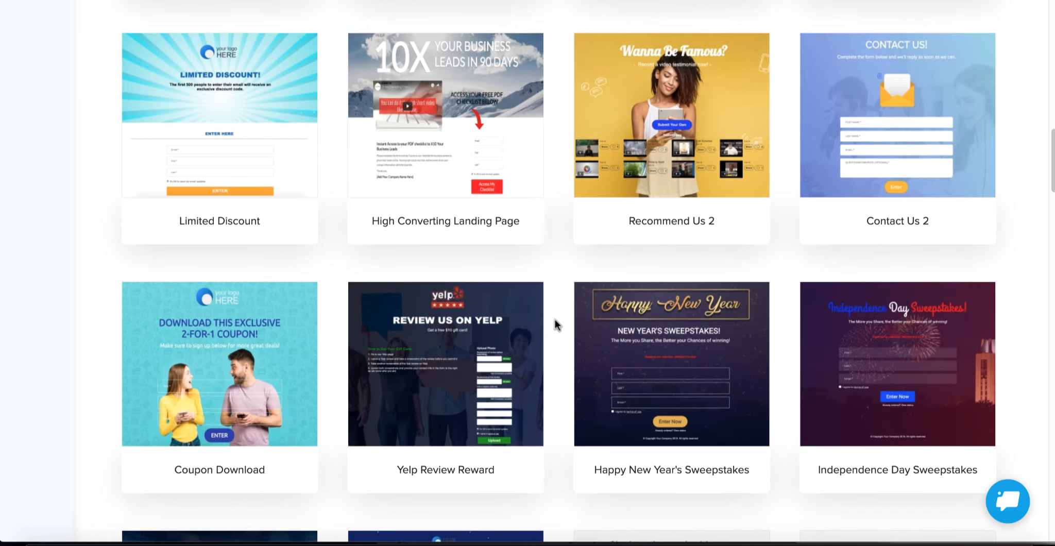
scroll(554, 321, "down", 17)
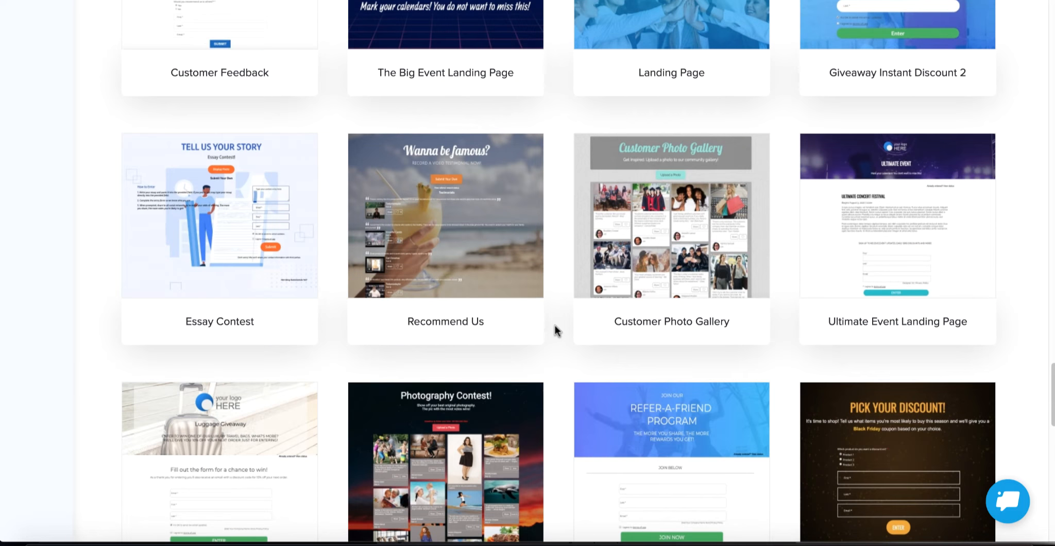
scroll(554, 330, "up", 20)
scroll(556, 323, "up", 20)
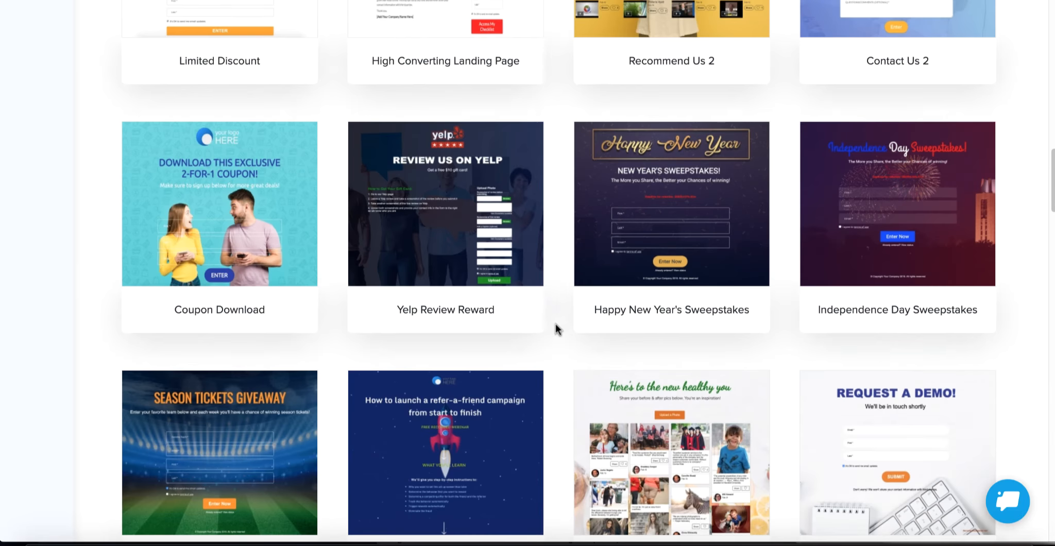
scroll(555, 325, "up", 2)
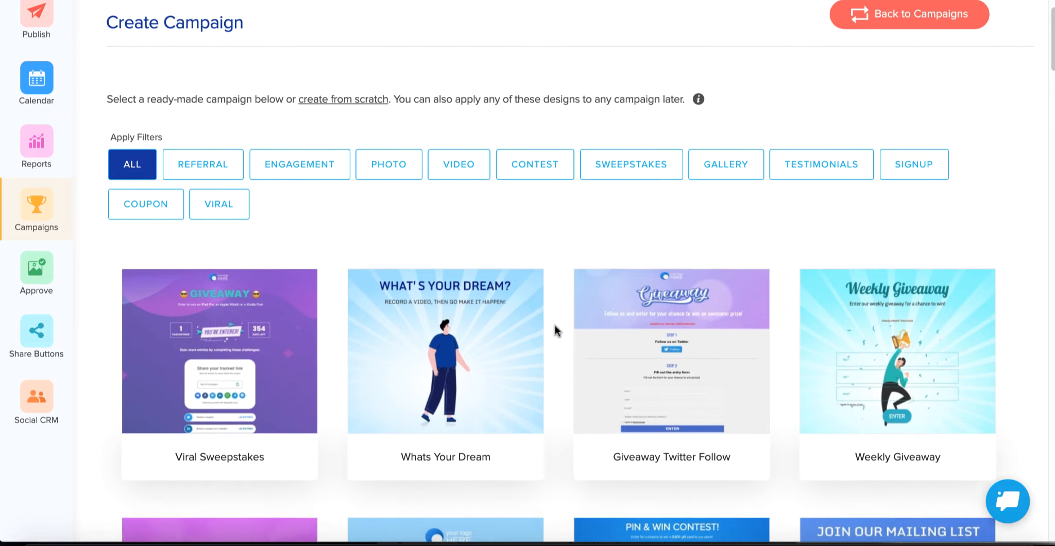
scroll(553, 323, "up", 2)
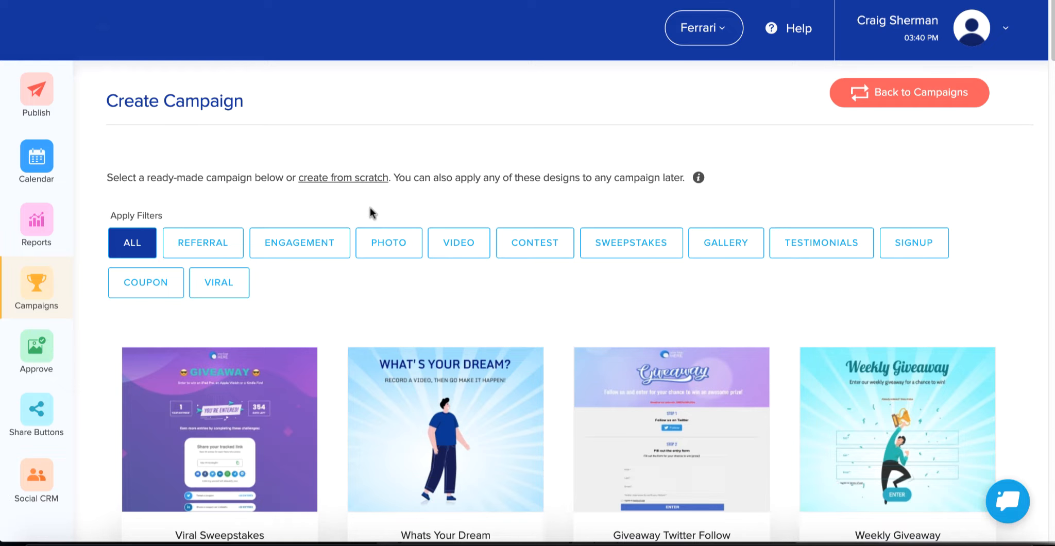
Filter the campaign templates by Viral and read the setup instructions for Viral Sweepstakes
left_click(220, 287)
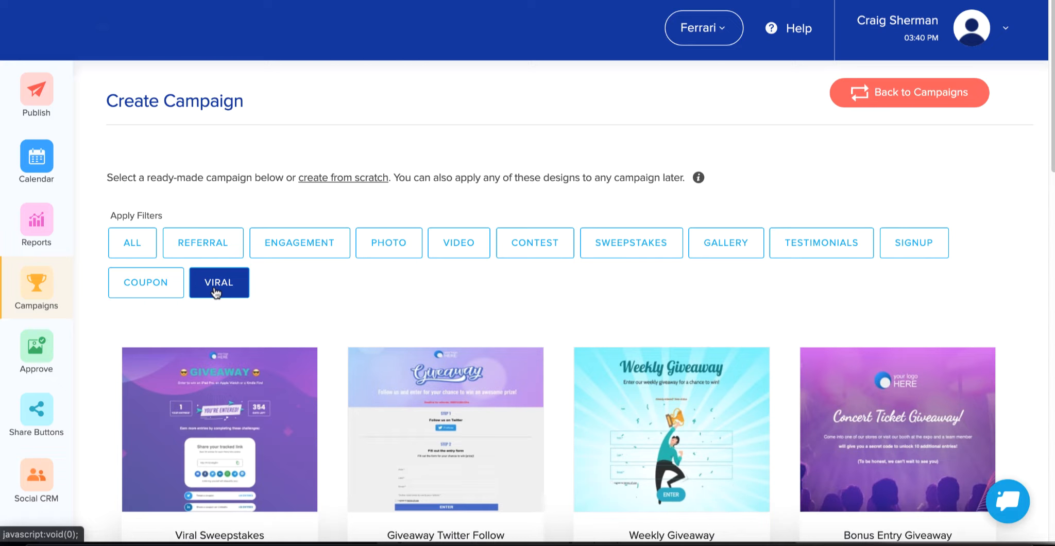
scroll(232, 323, "down", 3)
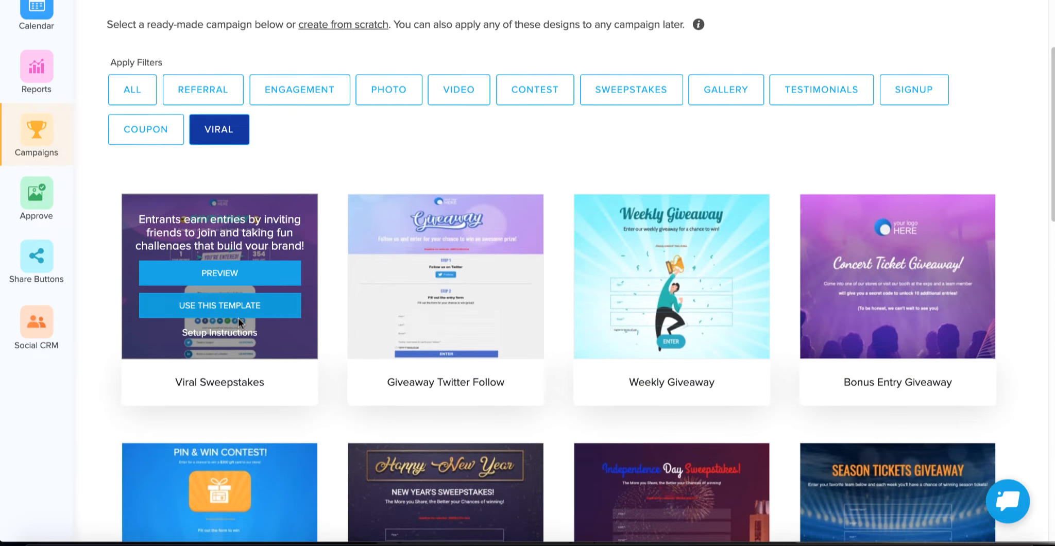
scroll(238, 317, "down", 1)
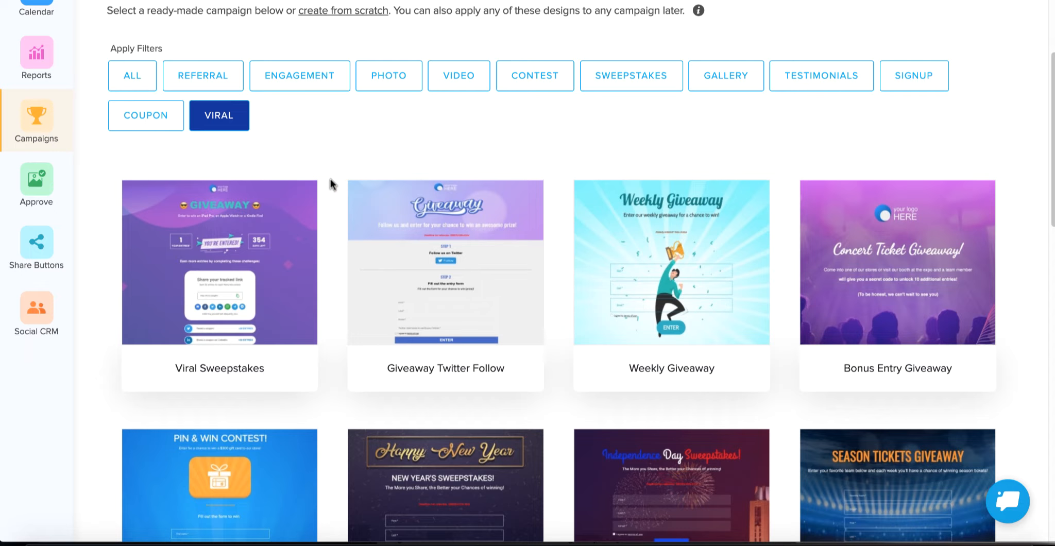
mouse_move(216, 263)
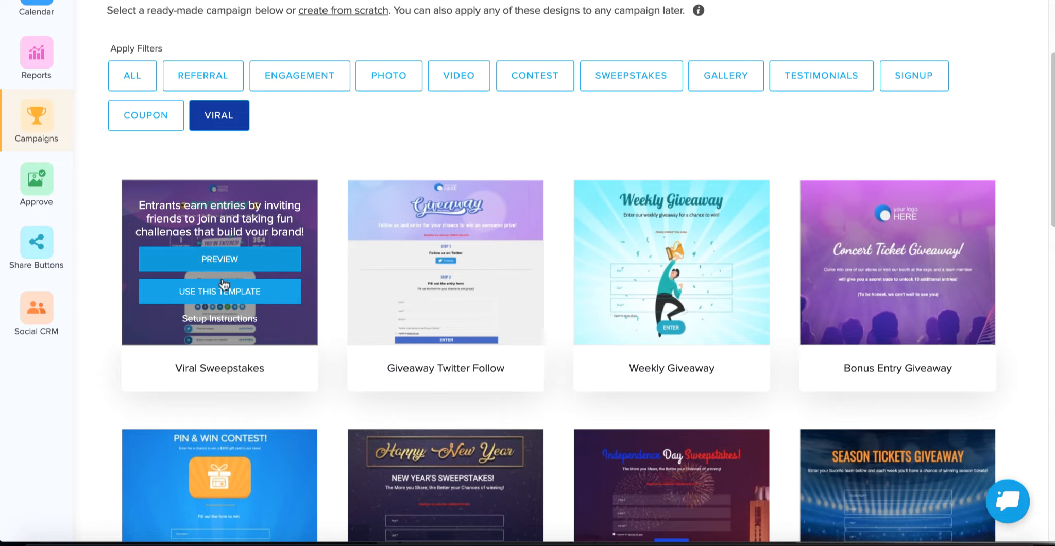
left_click(223, 320)
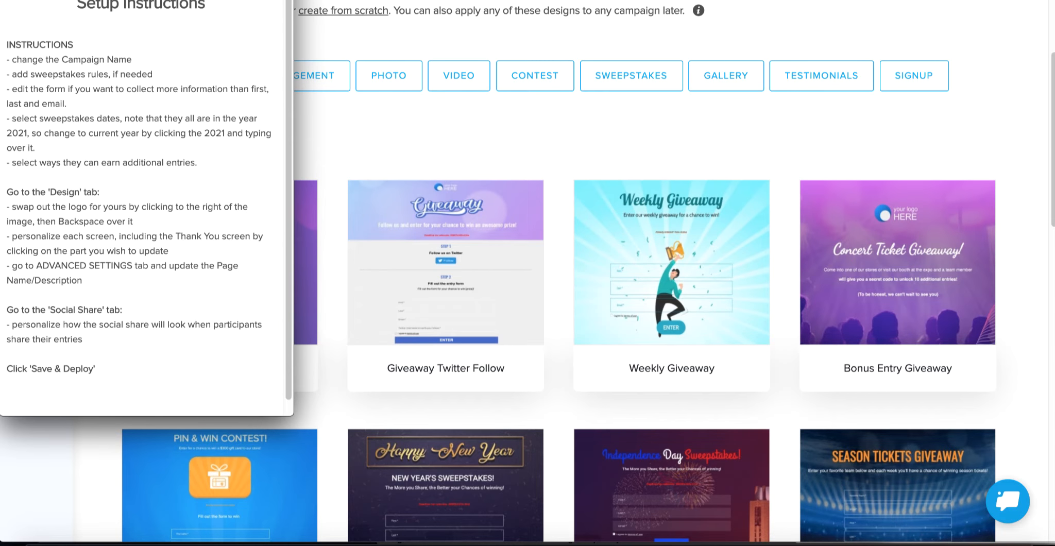
left_click_drag(67, 0, 67, 51)
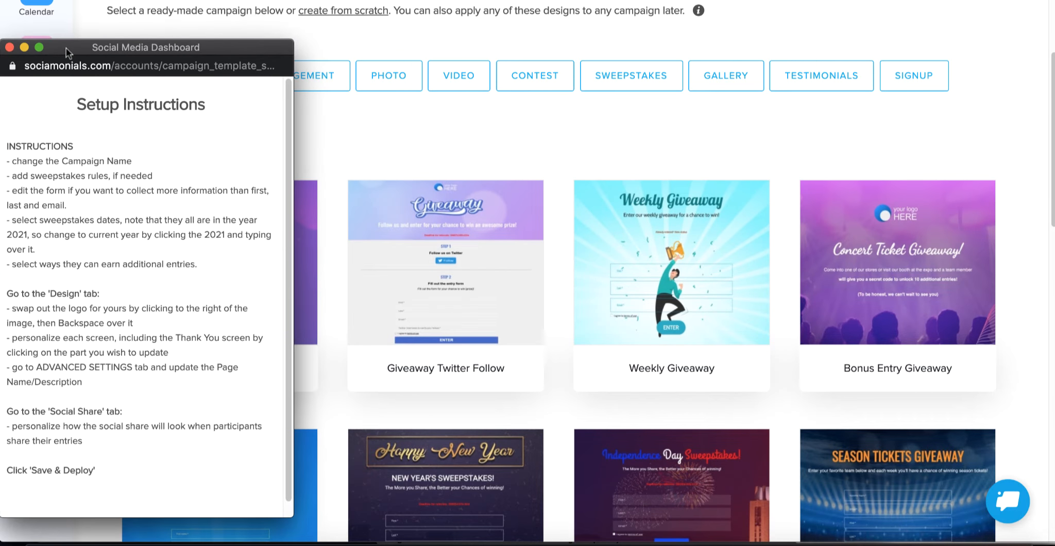
left_click(10, 47)
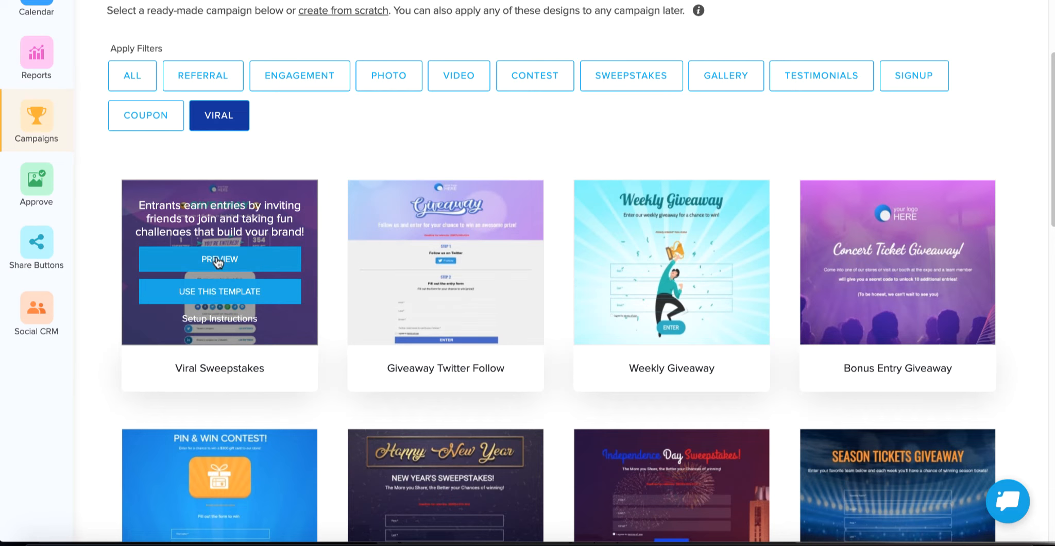
Preview the Viral Sweepstakes giveaway page and start a new campaign from that template
left_click(216, 261)
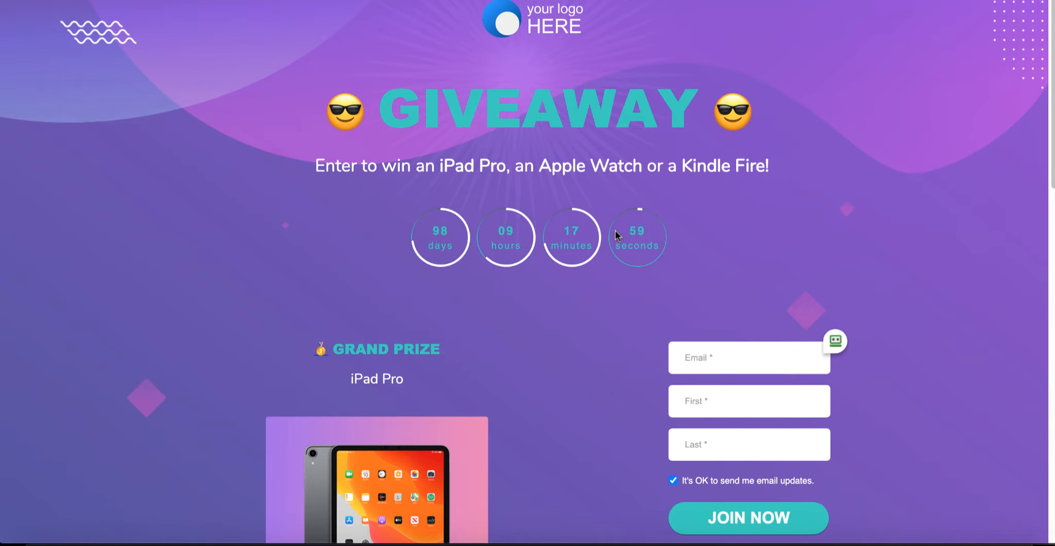
scroll(614, 234, "down", 15)
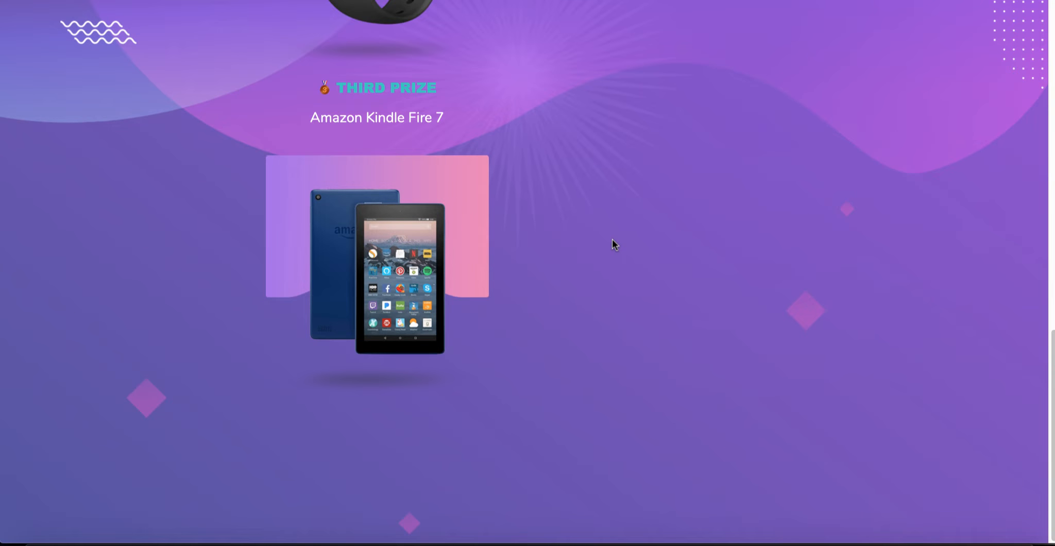
scroll(611, 238, "up", 15)
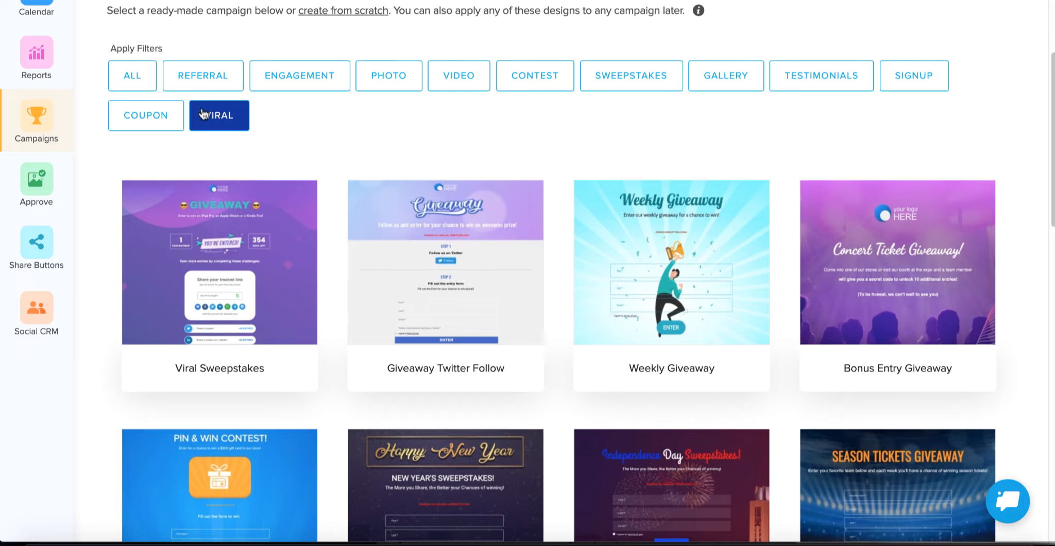
mouse_move(228, 242)
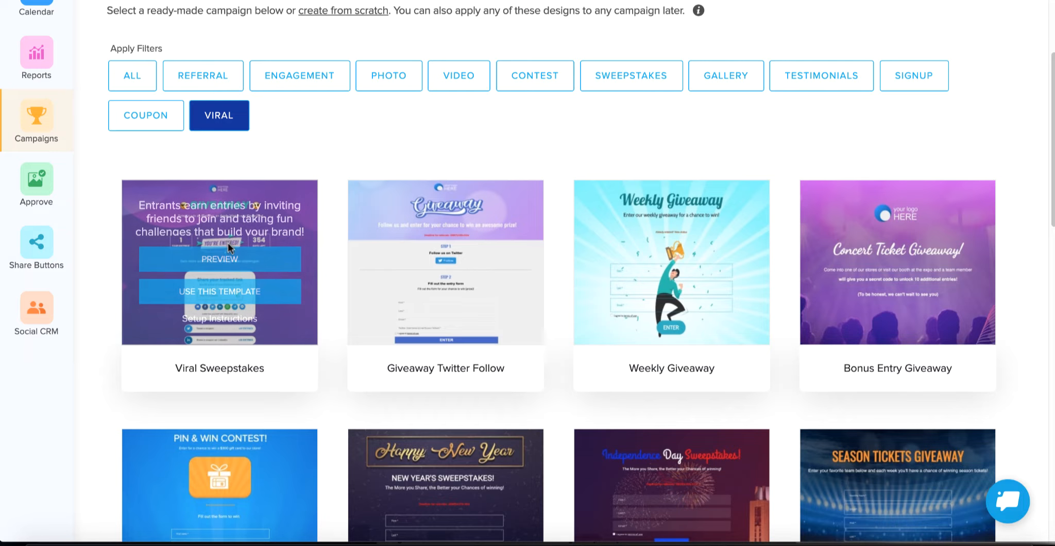
left_click(214, 288)
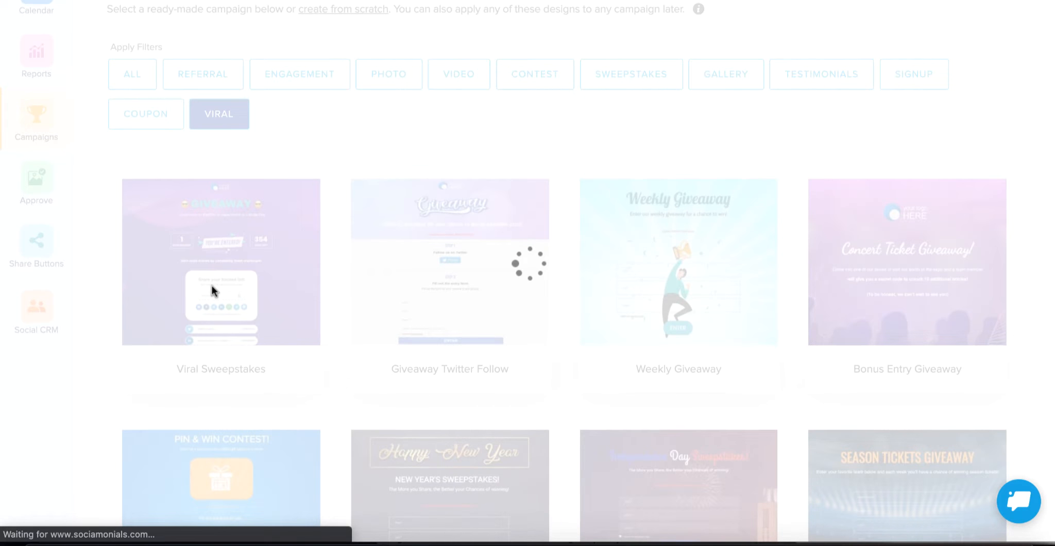
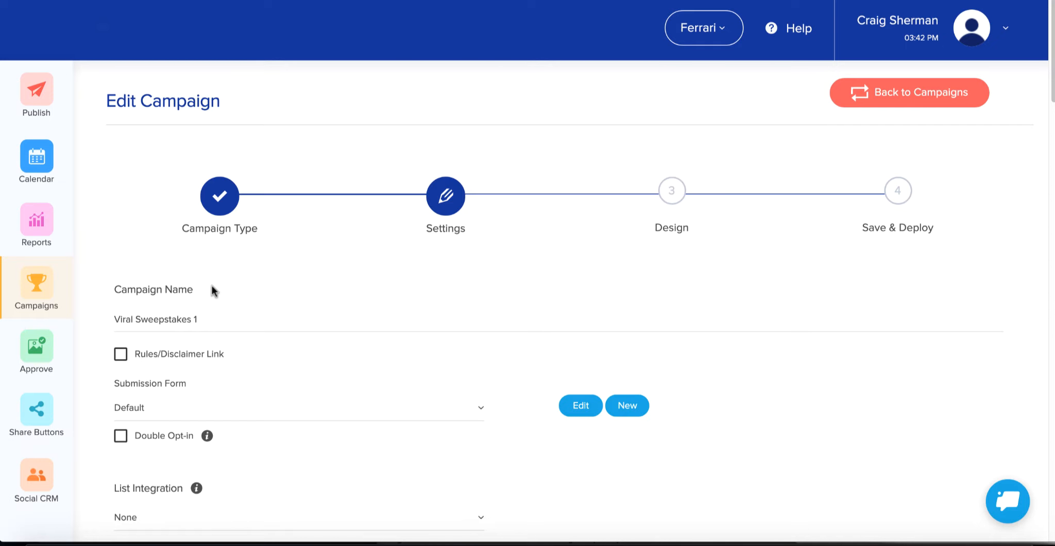
Enable the campaign's Rules/Disclaimer Link with pasted text and enter "Rules go here." as the rules
scroll(258, 284, "down", 1)
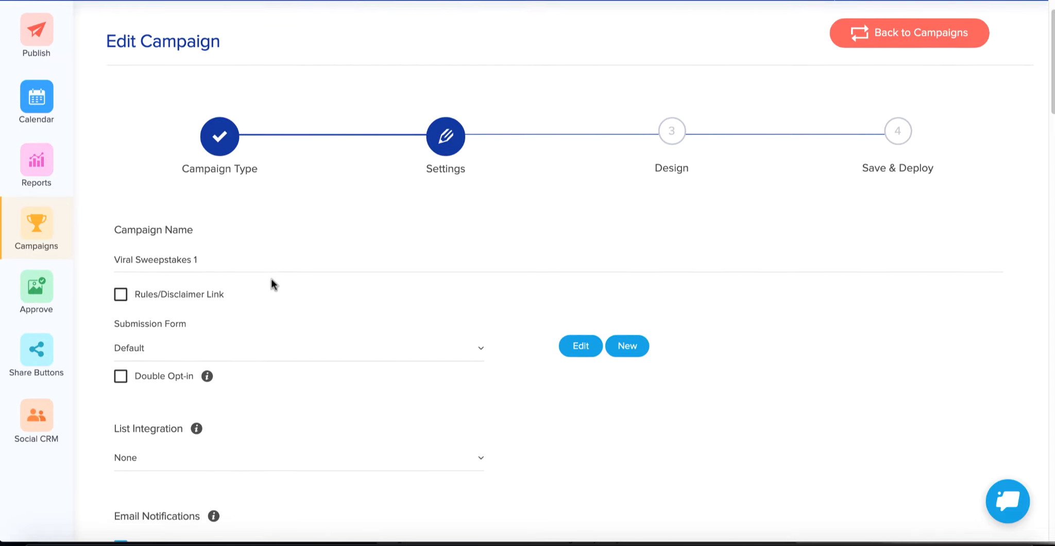
scroll(268, 284, "down", 1)
scroll(262, 291, "down", 1)
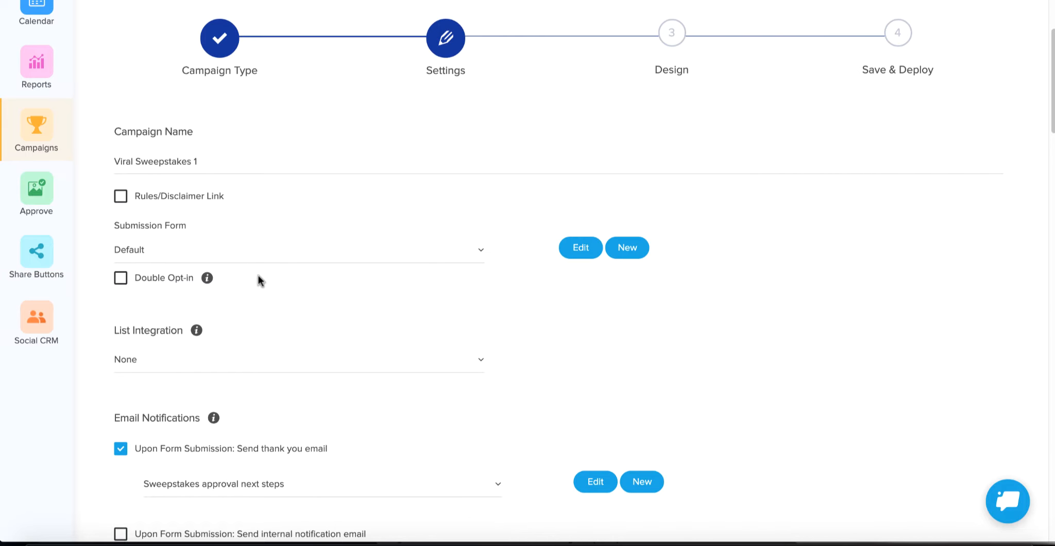
left_click(121, 199)
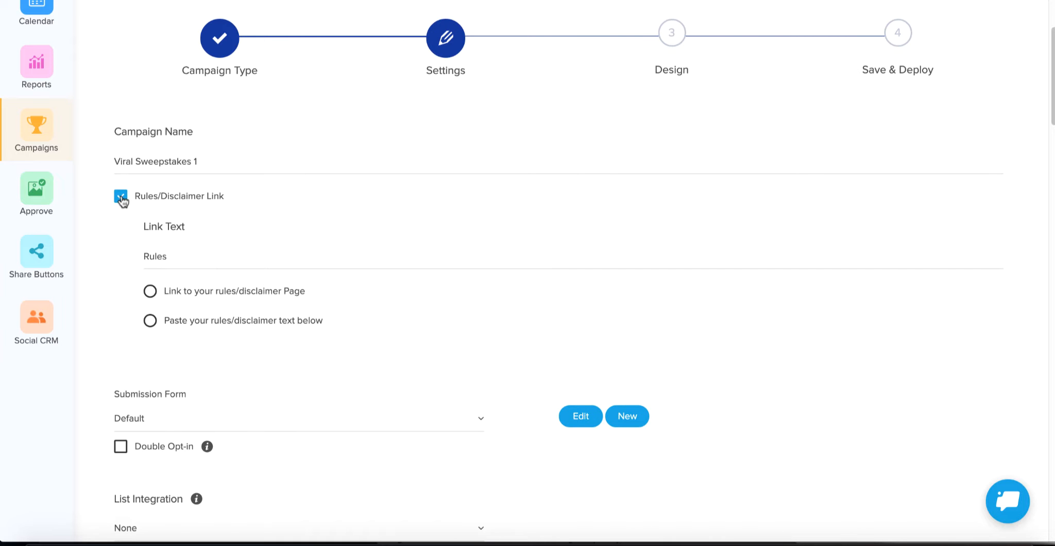
left_click(152, 322)
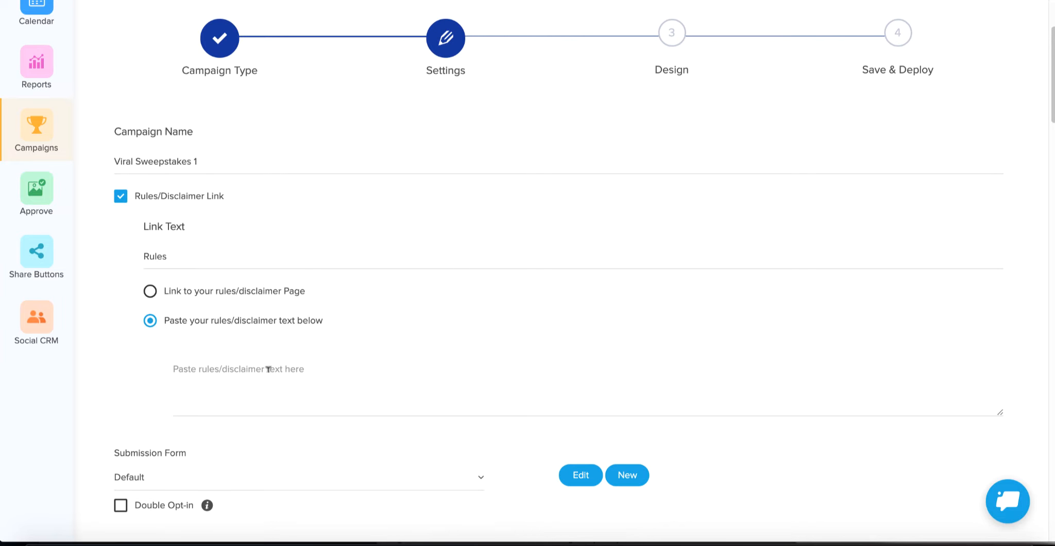
left_click(269, 368)
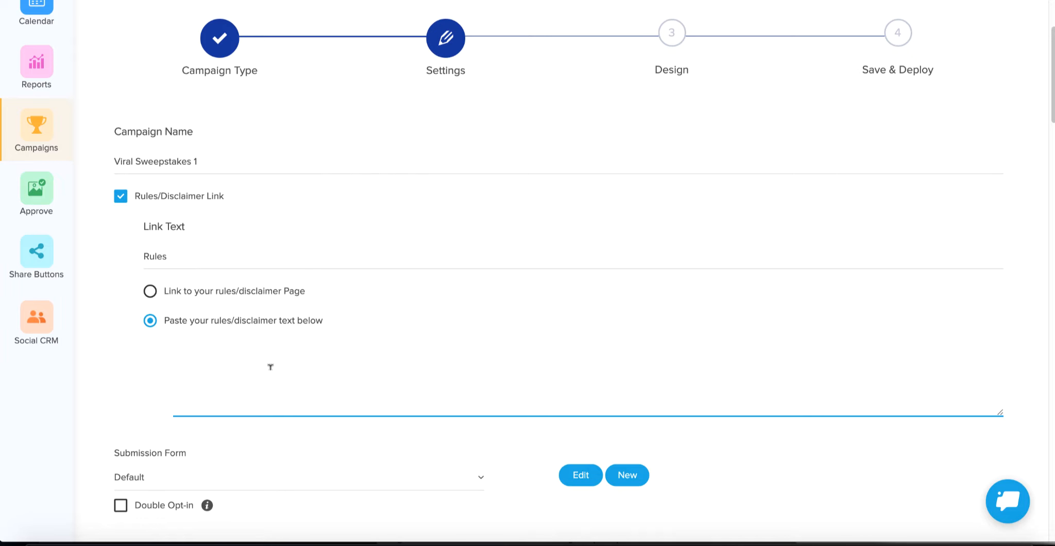
type("Rules go here.")
Edit the campaign's default submission form and add a Date field titled "Schedule a test drive" between Last and Email Opt-in
scroll(255, 318, "down", 1)
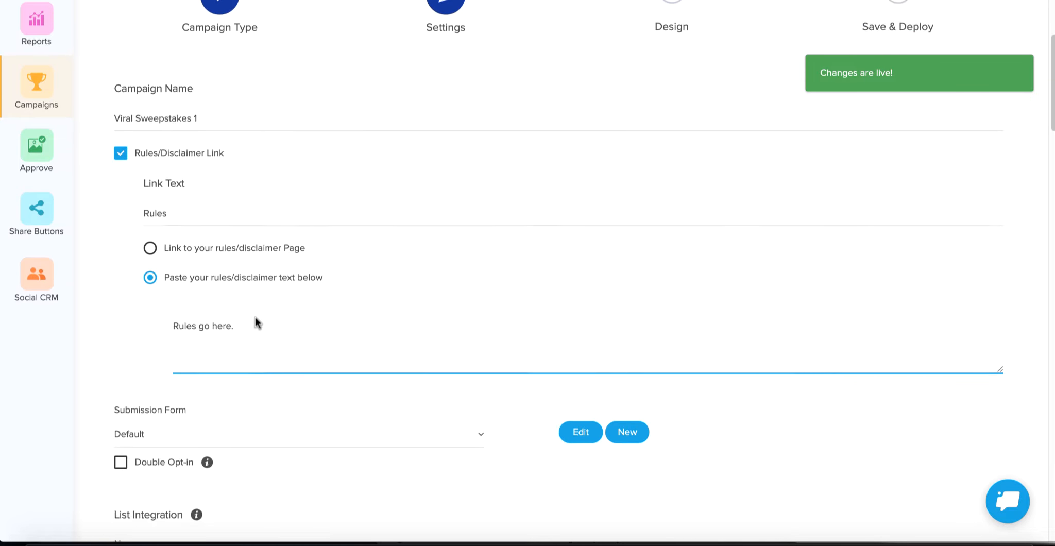
scroll(255, 318, "down", 3)
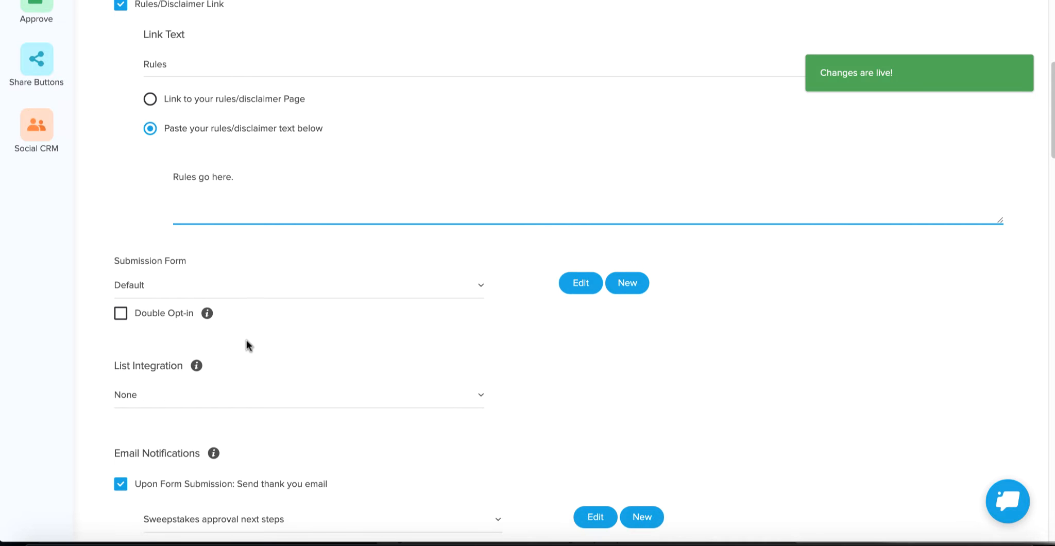
left_click(566, 290)
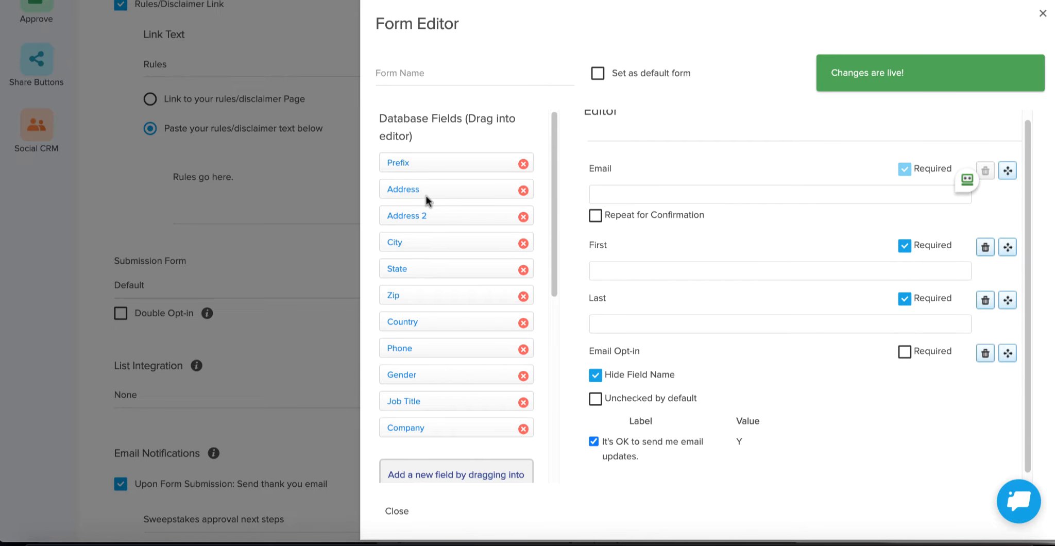
scroll(427, 234, "down", 6)
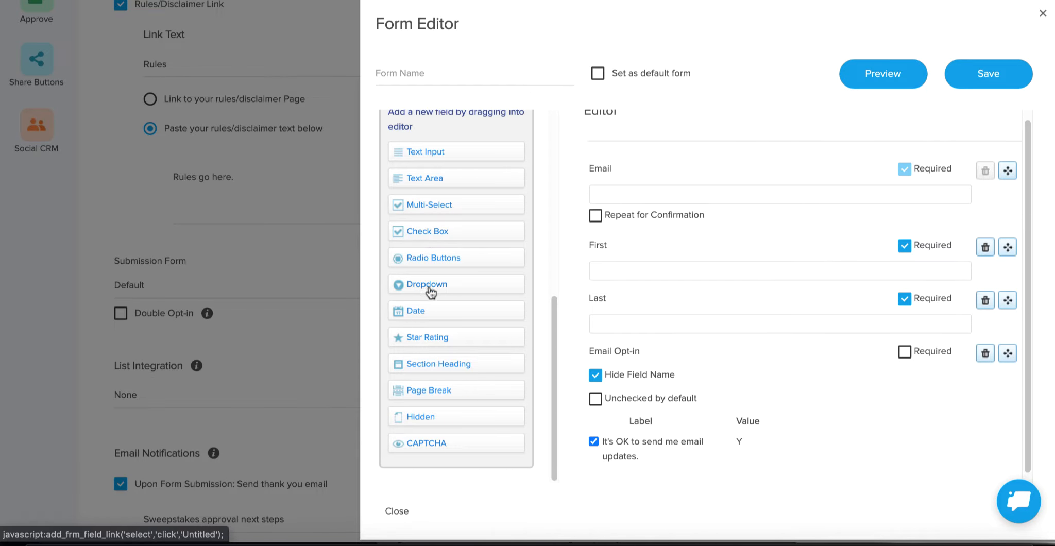
left_click_drag(418, 311, 581, 349)
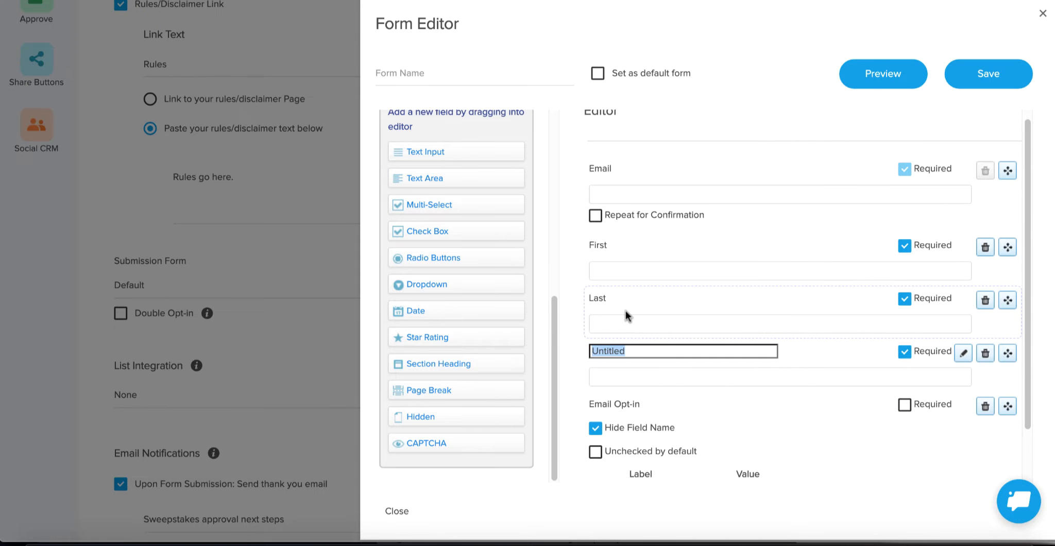
type("Schedule a test drive")
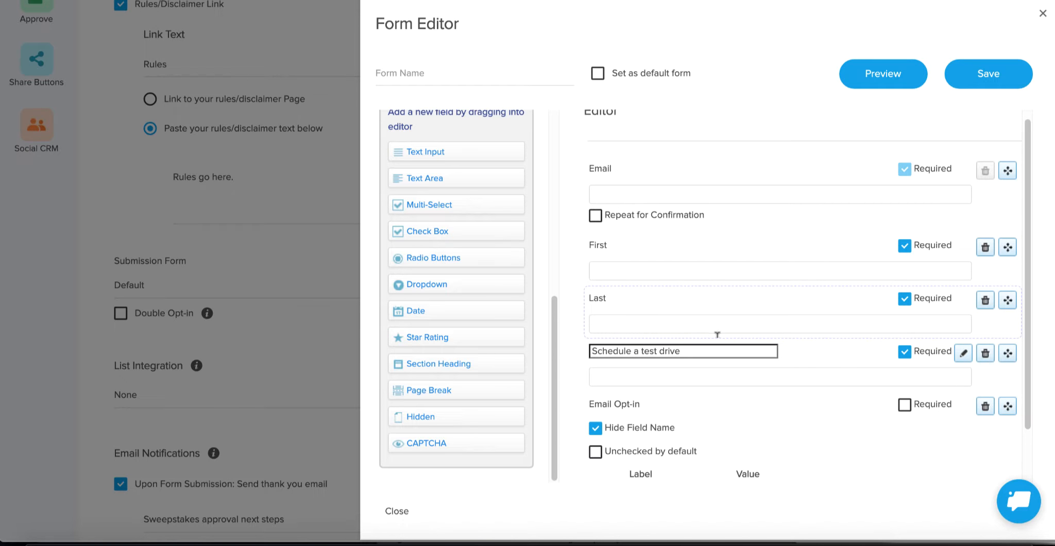
Open the options of the "Schedule a test drive" field and choose 10/15/2020 as its date format
left_click(963, 353)
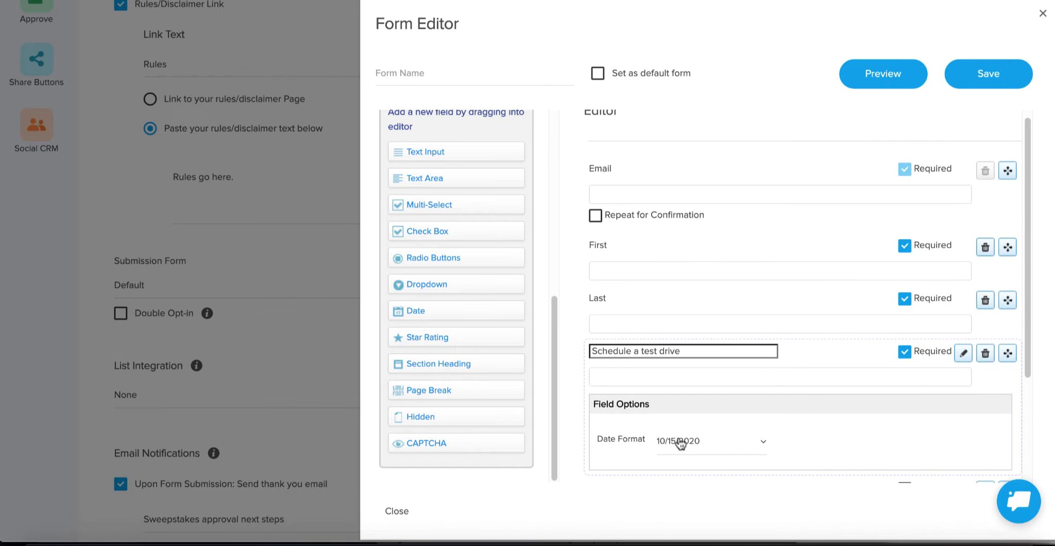
left_click(680, 444)
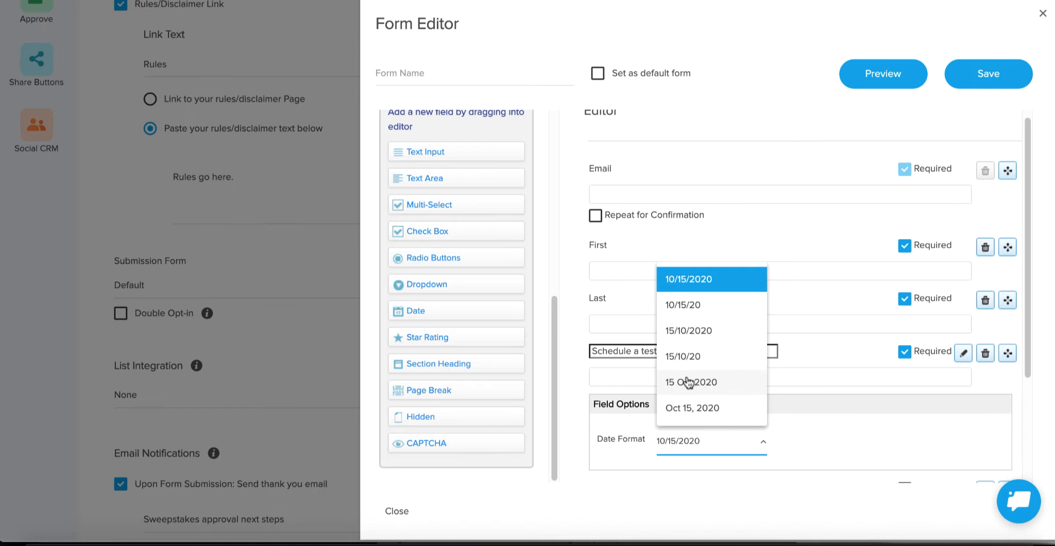
left_click(695, 281)
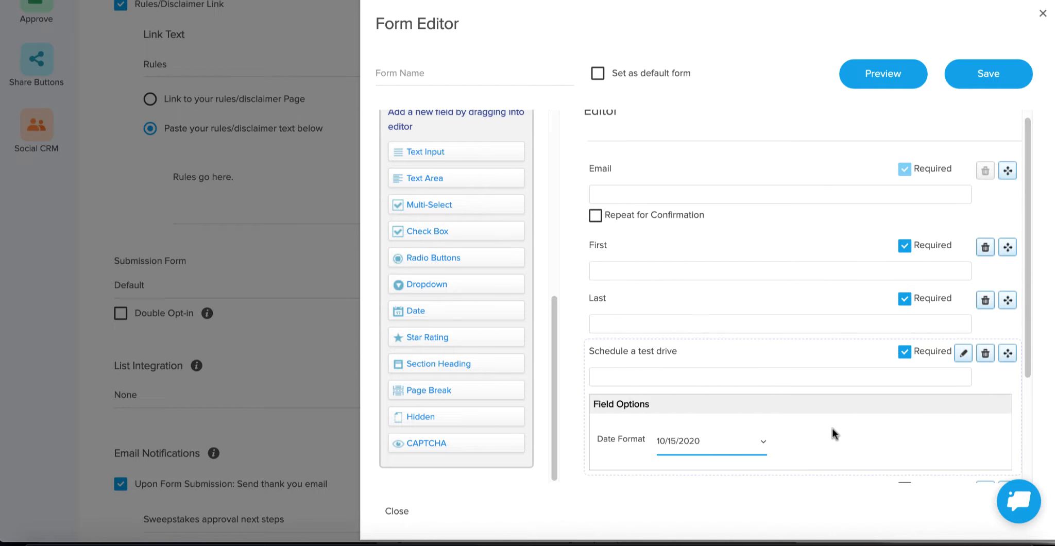
Try out the calendar picker of the "Schedule a test drive" field and preview the complete form
left_click(835, 377)
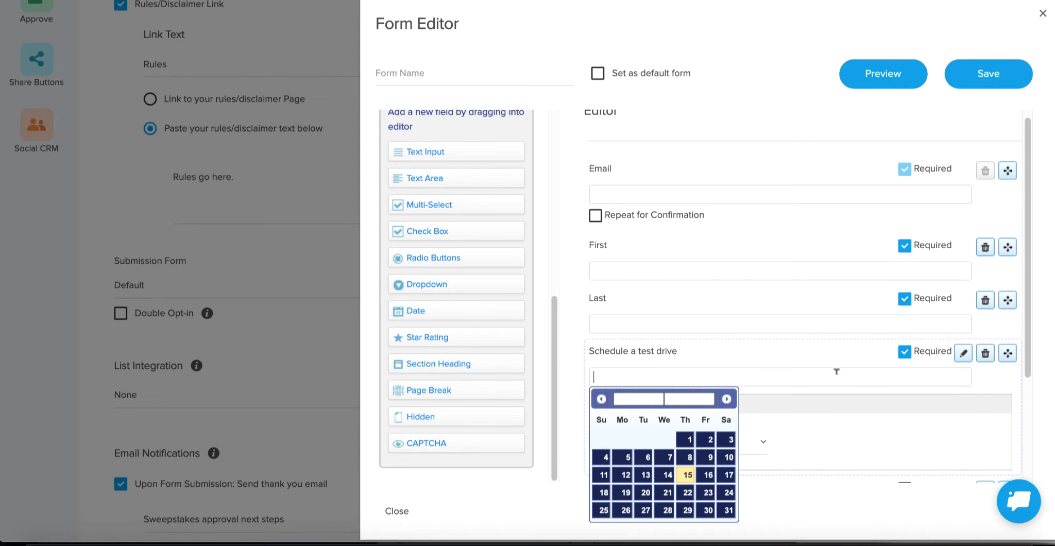
left_click(837, 360)
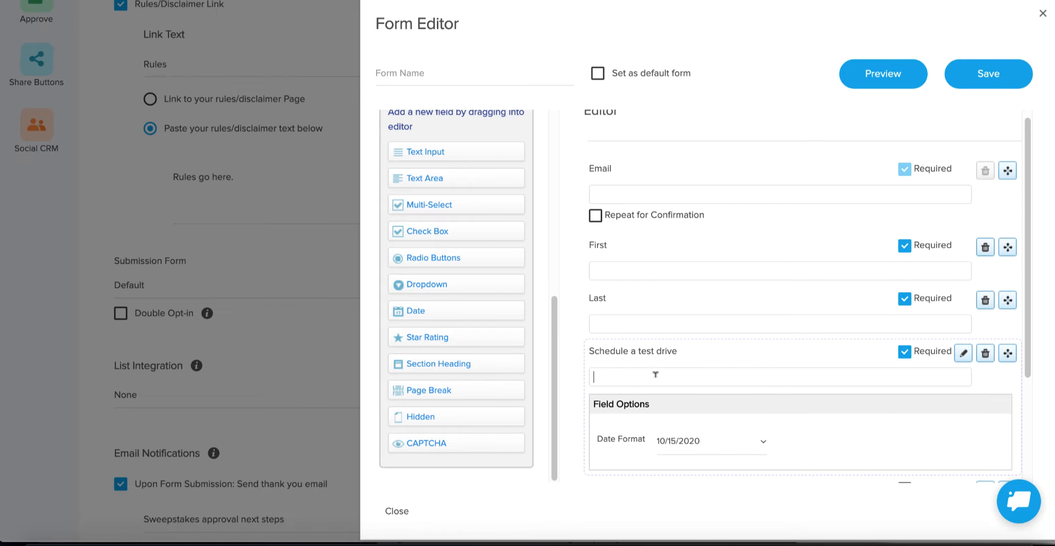
left_click(772, 357)
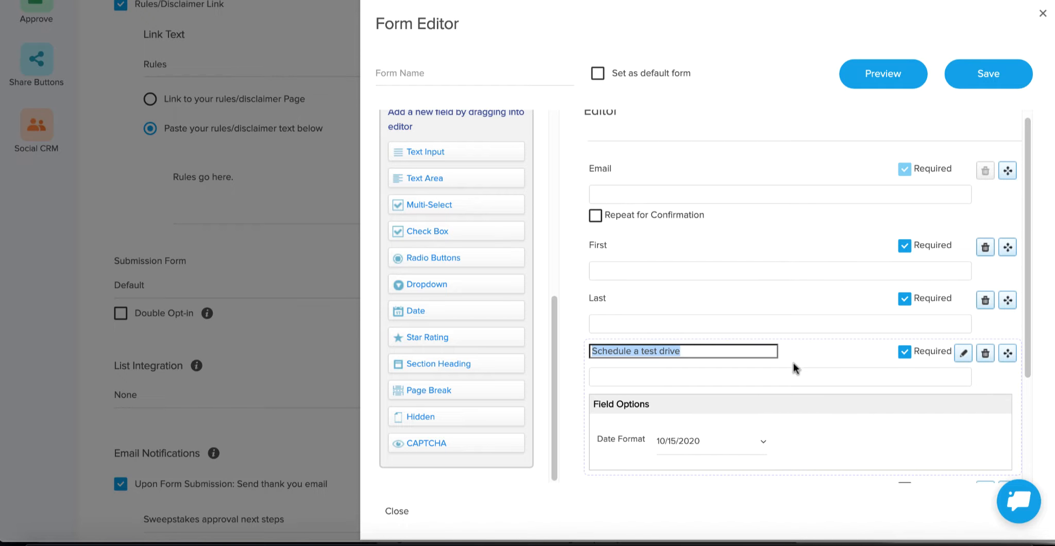
left_click(794, 375)
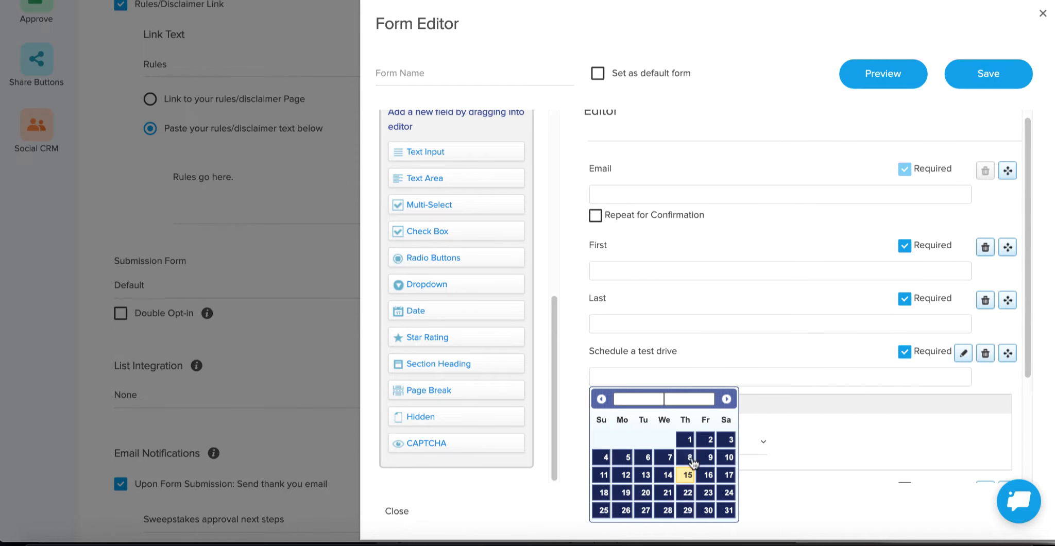
left_click(788, 360)
scroll(952, 367, "down", 3)
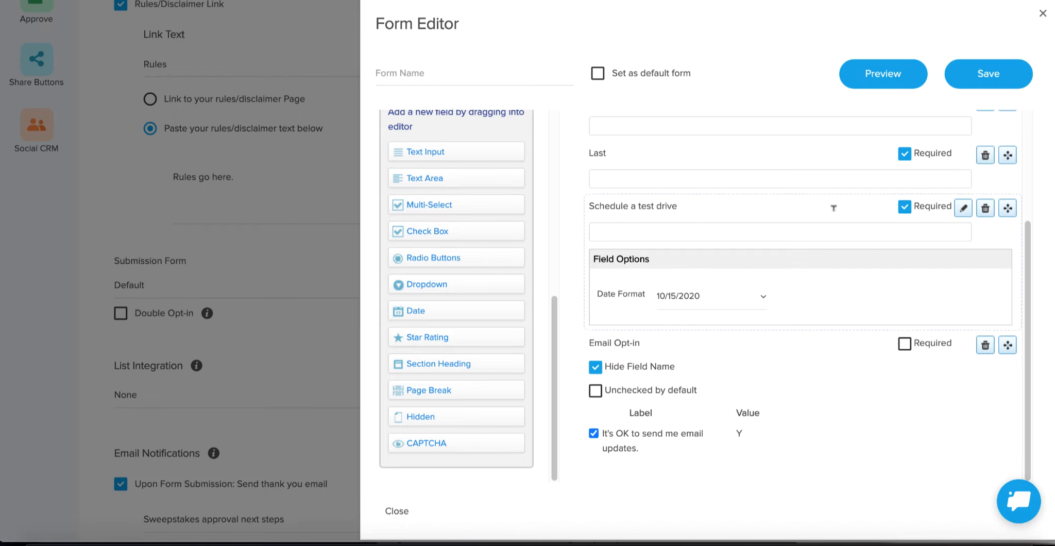
left_click(882, 77)
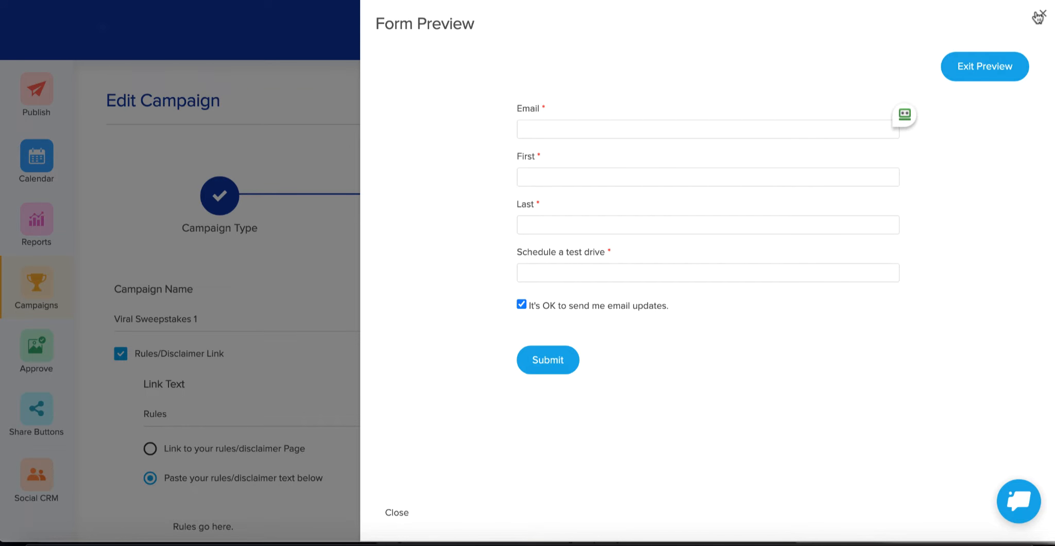
left_click(998, 66)
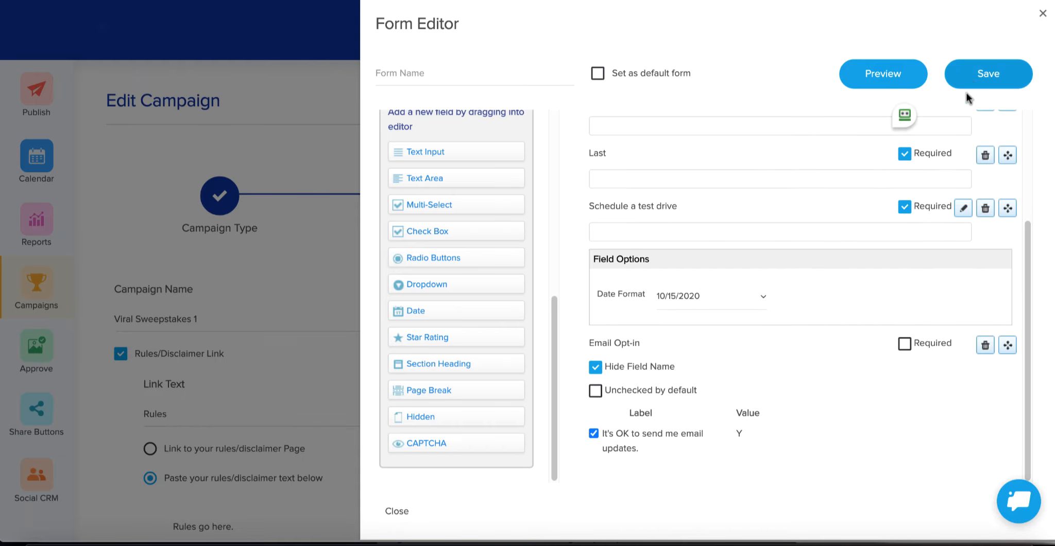
Name the form "Ferrari default", set it as the default form and save it
left_click(997, 77)
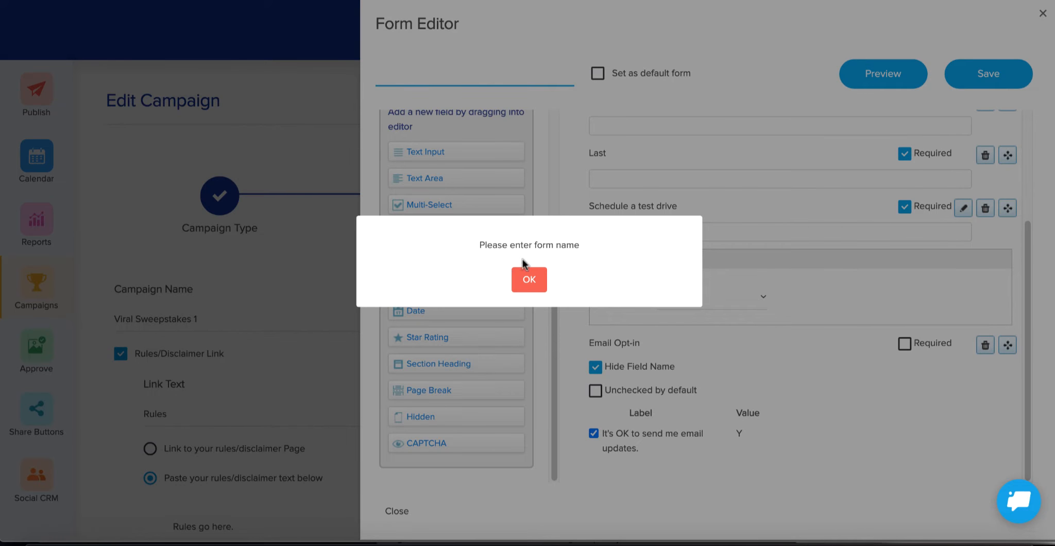
left_click(529, 273)
left_click(446, 67)
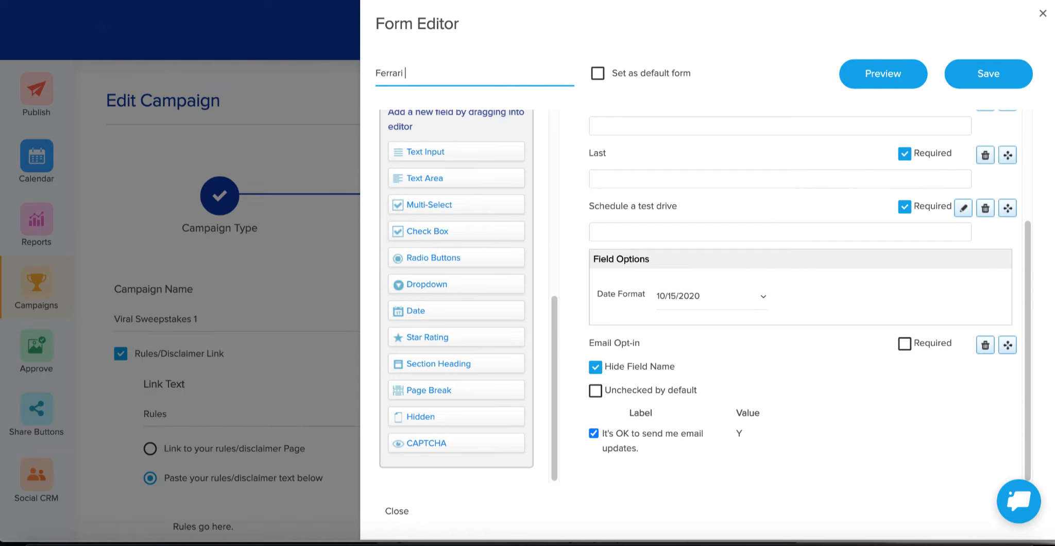
type("Ferrari default")
left_click(598, 75)
left_click(973, 82)
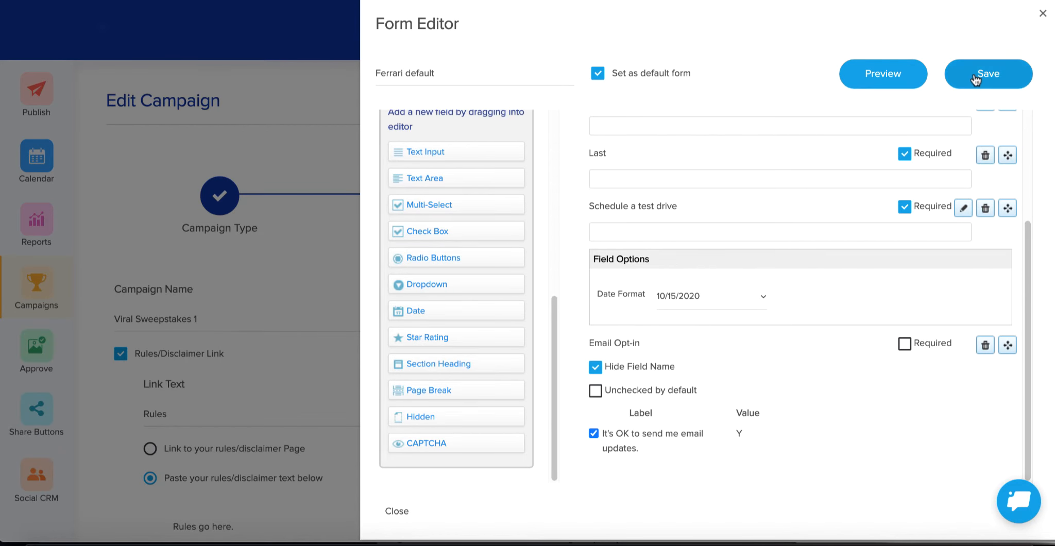
Review the campaign's list integration and email notification settings, and check the account options for workspace integrations
scroll(398, 234, "down", 7)
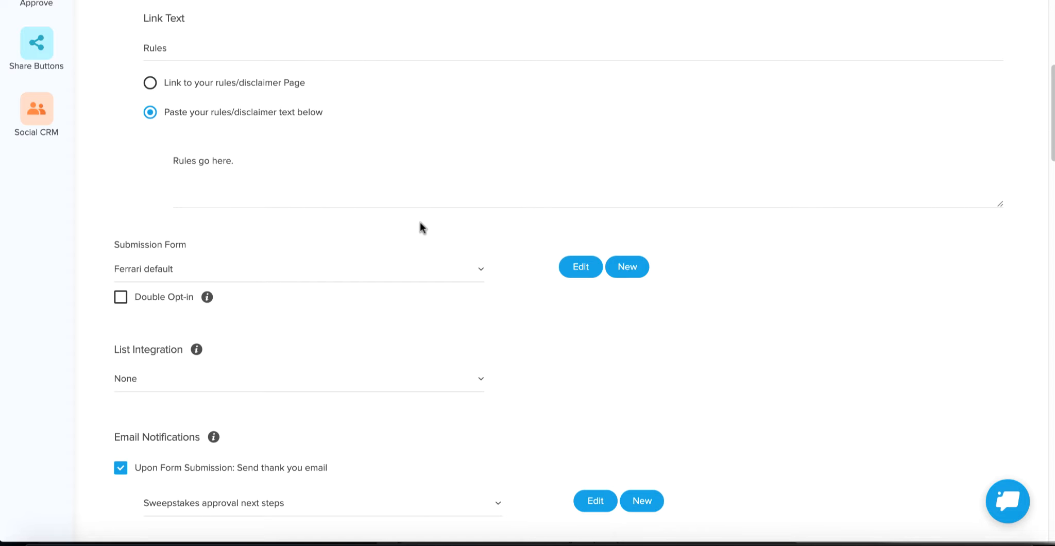
scroll(412, 237, "down", 1)
scroll(317, 282, "down", 1)
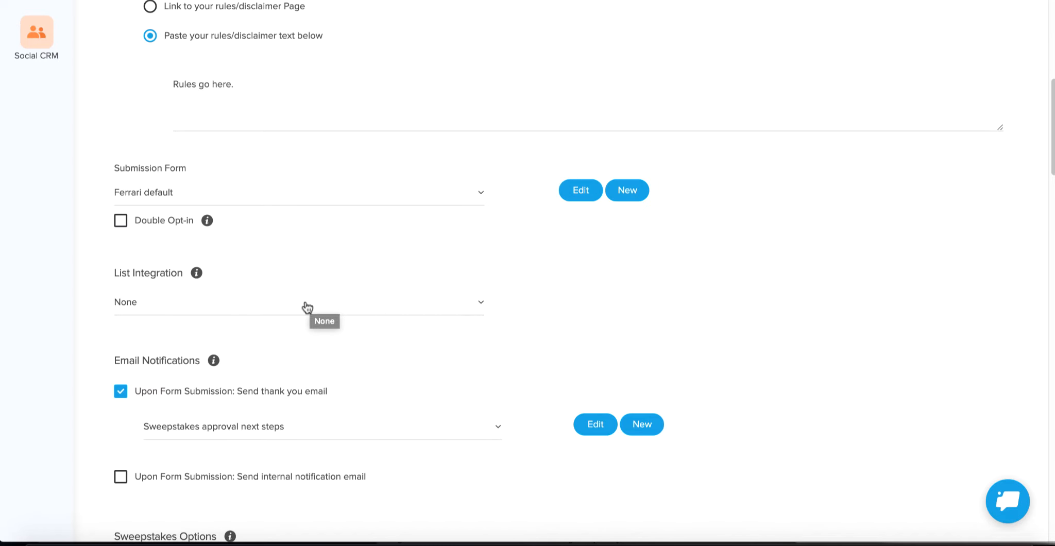
scroll(311, 306, "up", 10)
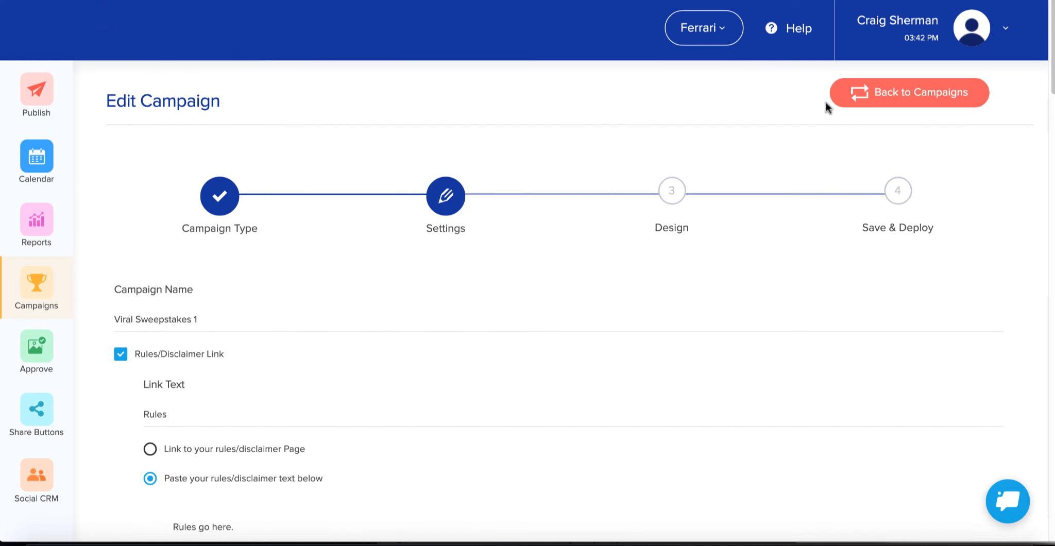
left_click(983, 26)
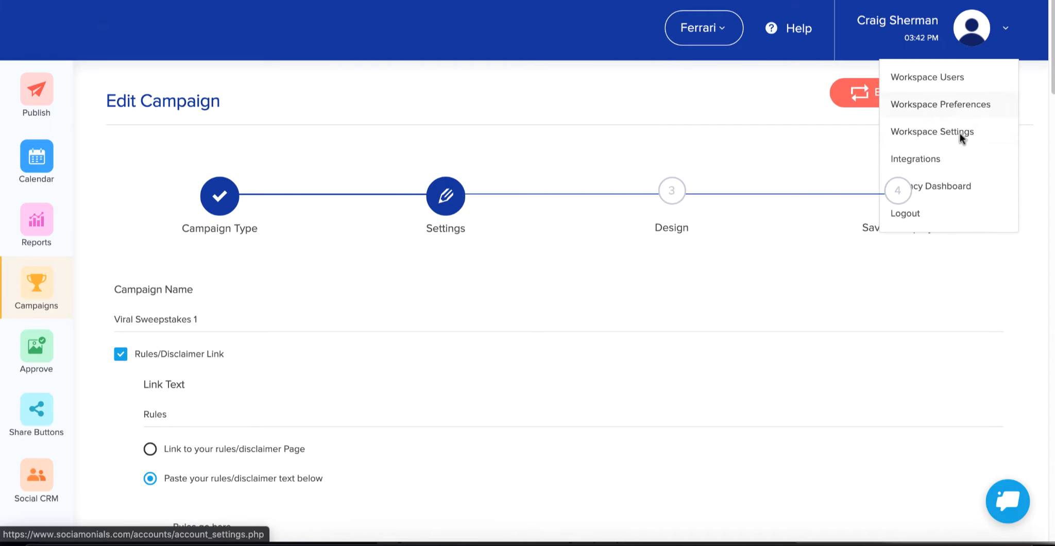
left_click(593, 92)
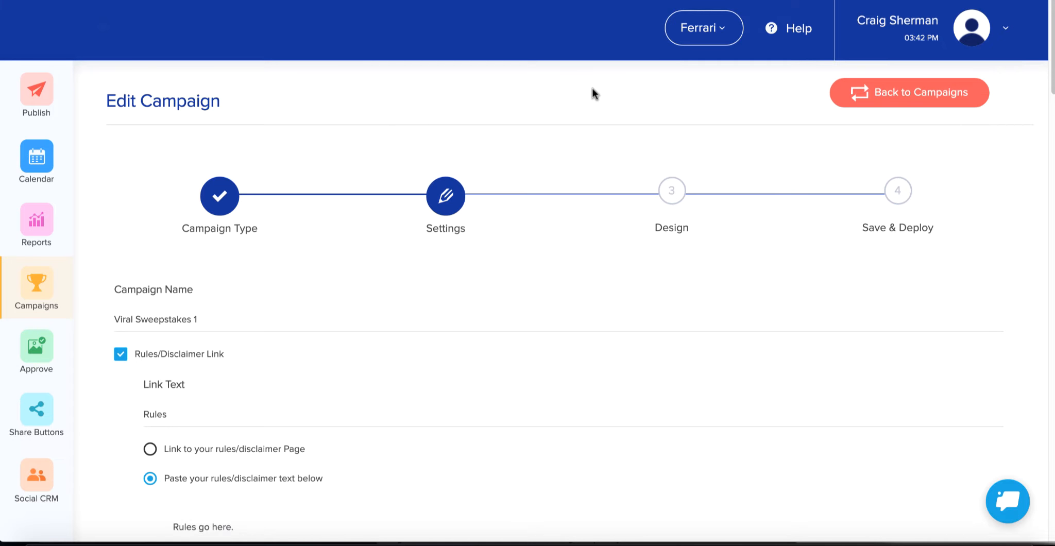
Browse the services offered for the campaign's List Integration, such as Mailchimp, Salesforce, Zapier and GetResponse
scroll(543, 88, "down", 1)
scroll(544, 87, "down", 1)
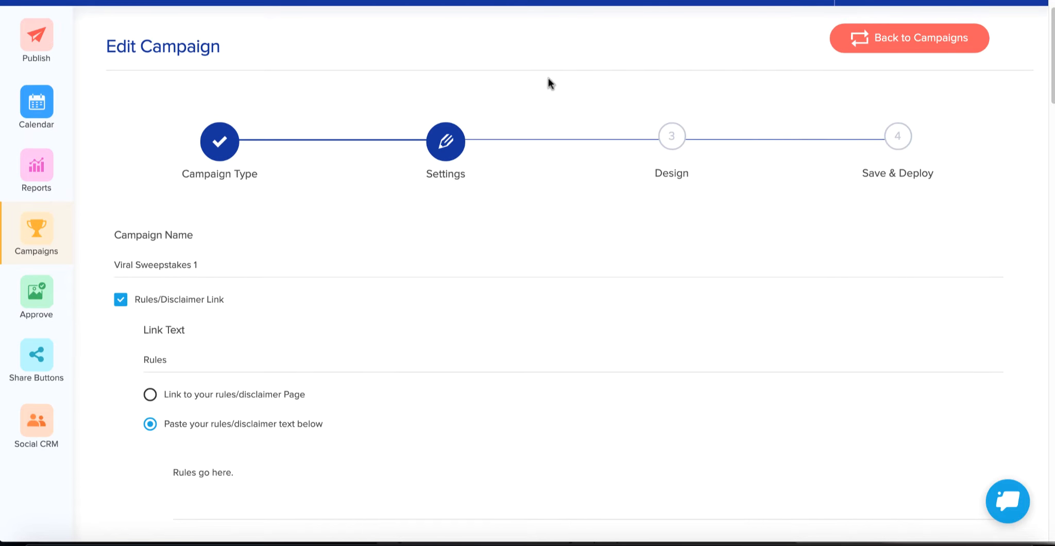
scroll(473, 108, "down", 8)
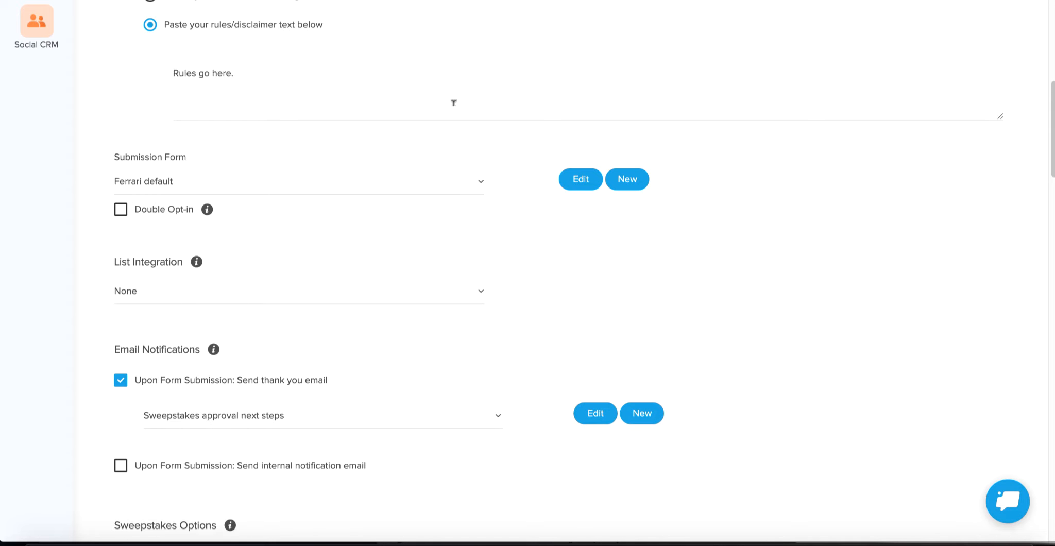
left_click(181, 298)
scroll(202, 366, "down", 1)
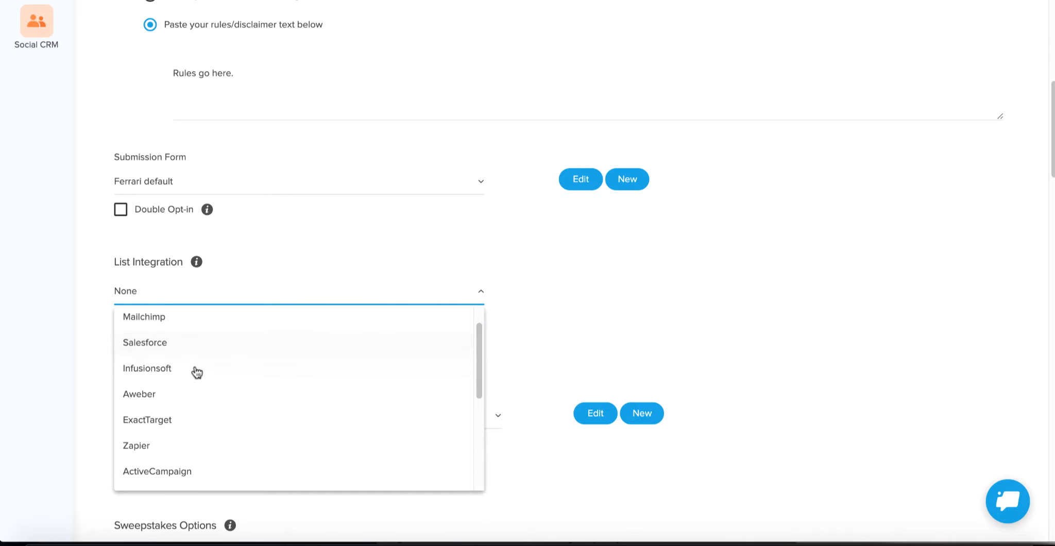
scroll(184, 411, "down", 1)
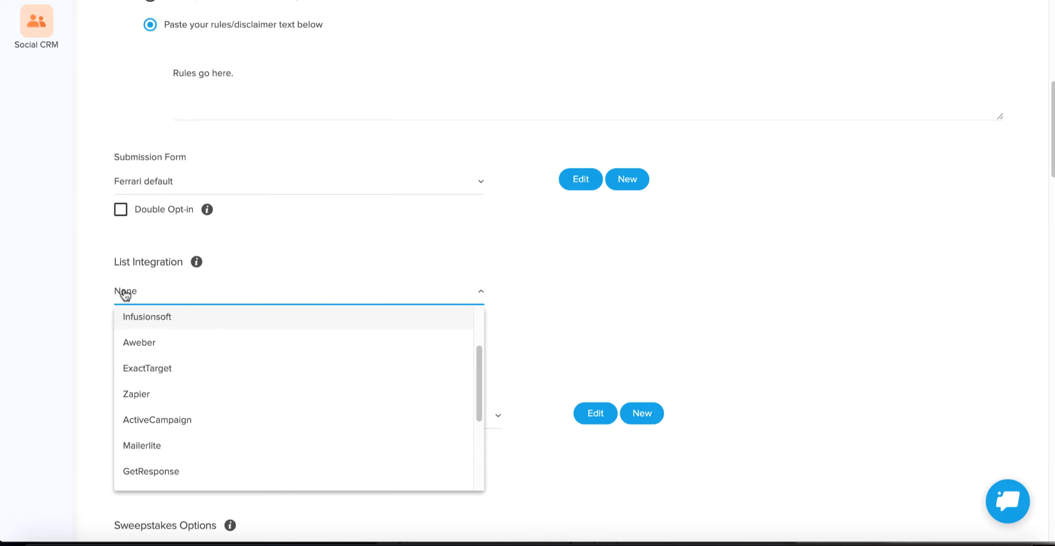
Close the List Integration options and look through the templates available for the form submission thank-you email
left_click(95, 292)
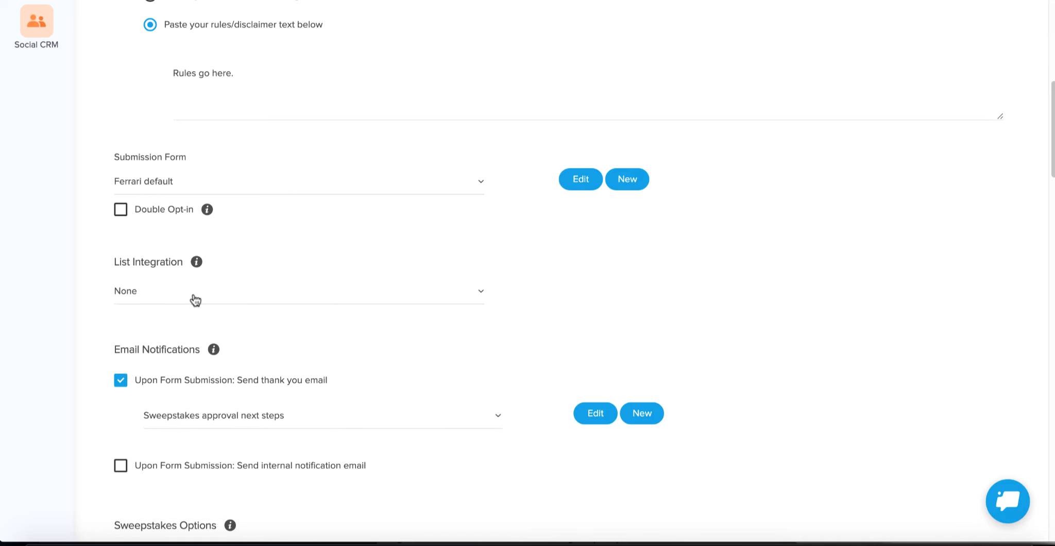
scroll(195, 299, "down", 1)
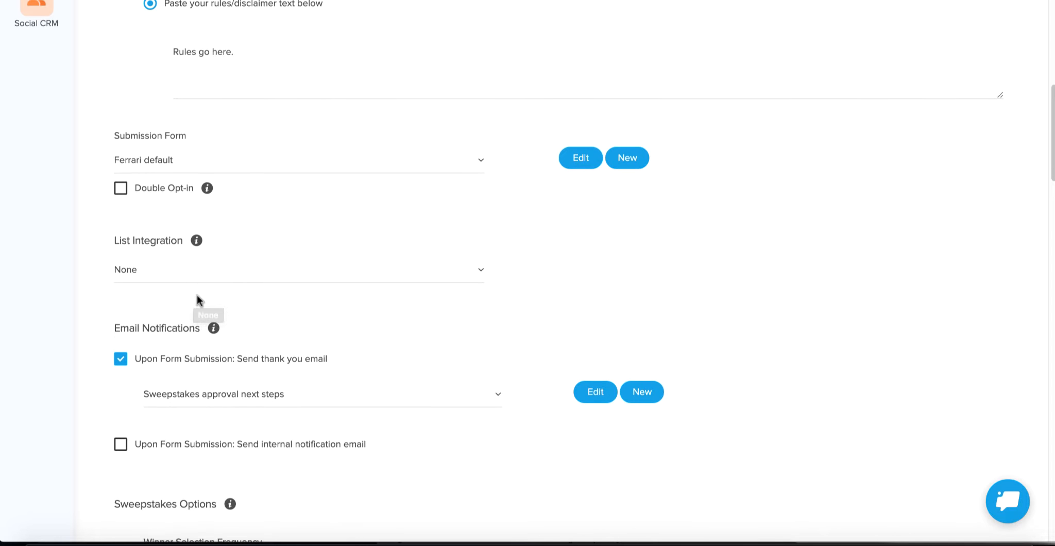
scroll(197, 297, "down", 3)
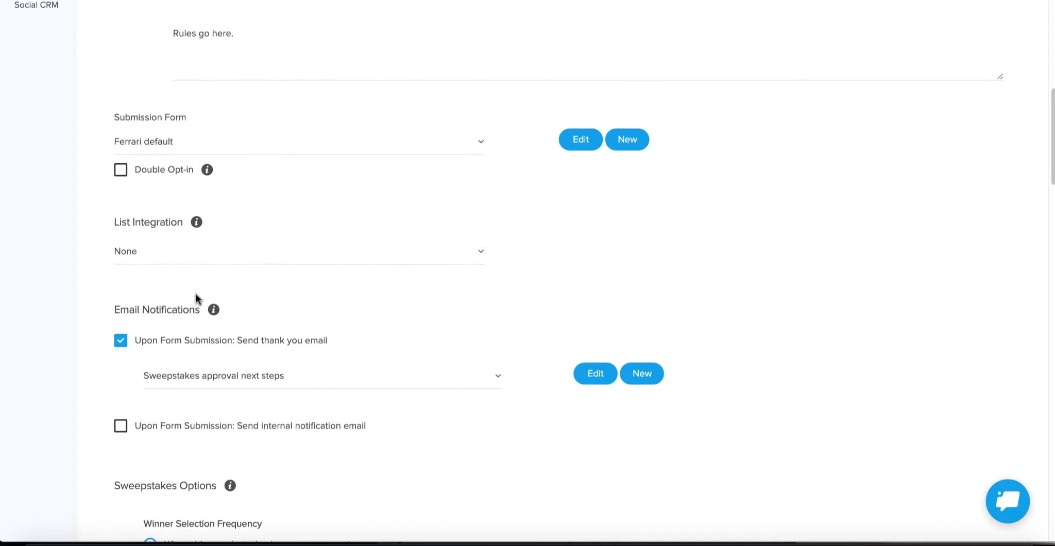
scroll(196, 296, "down", 2)
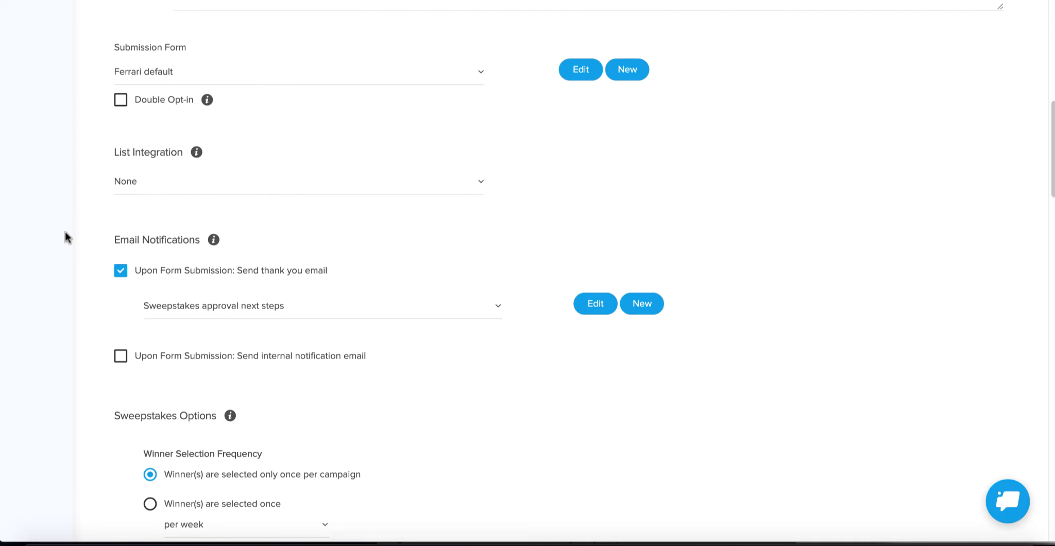
left_click(265, 310)
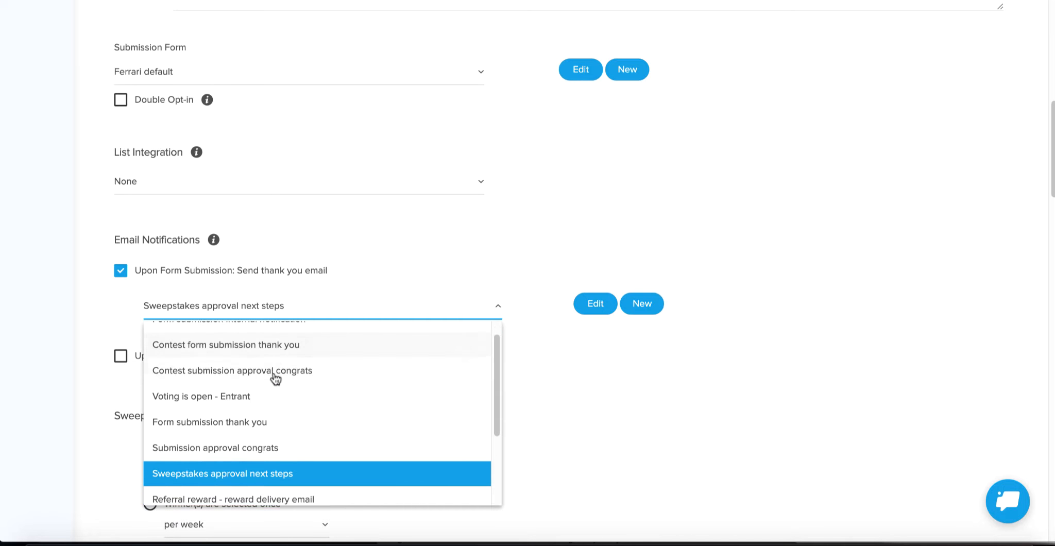
scroll(275, 381, "down", 2)
scroll(276, 379, "up", 3)
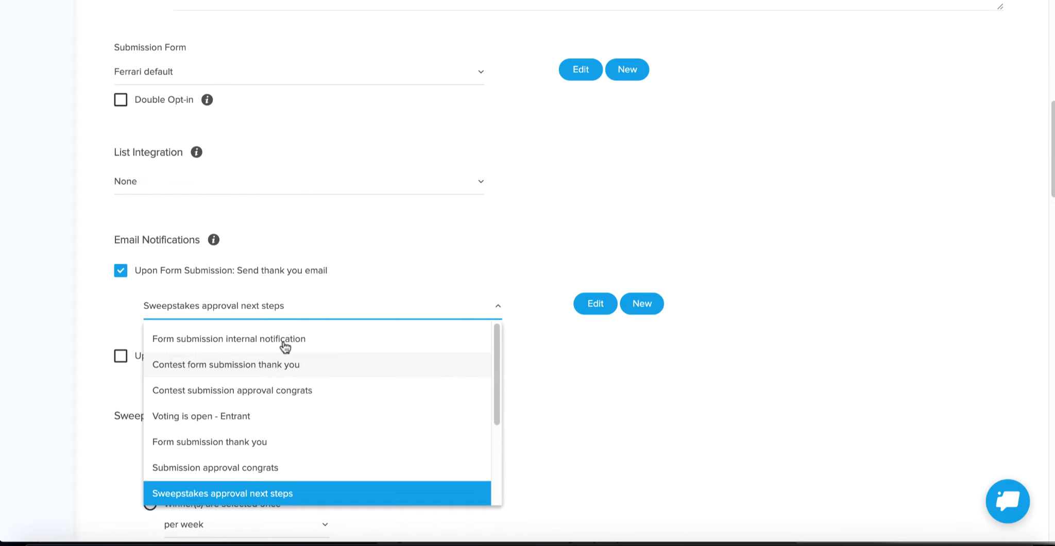
left_click(273, 311)
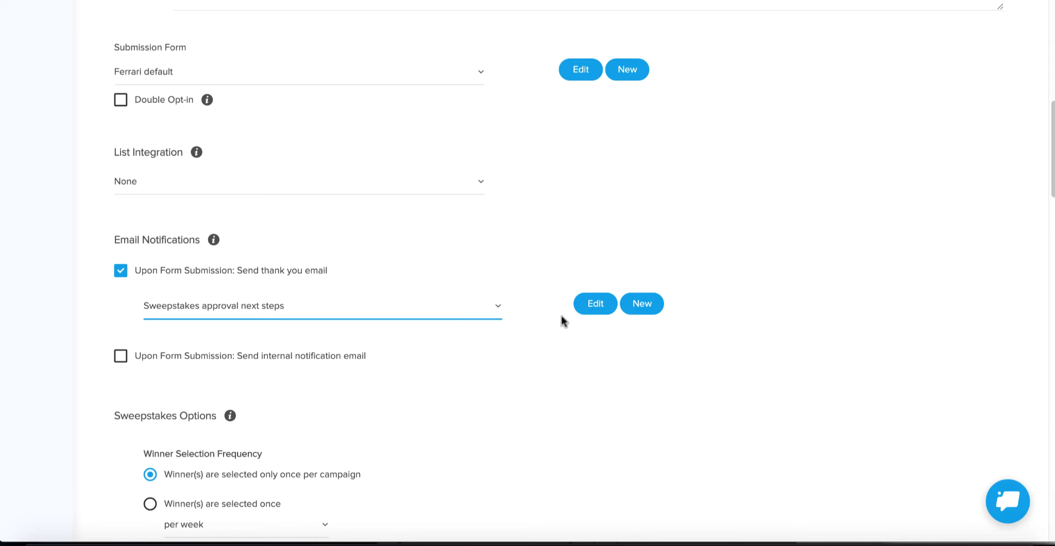
Edit the "Sweepstakes approval next steps" email so its subject begins with "Hey {First}! ", inserting the First personalization field
left_click(596, 305)
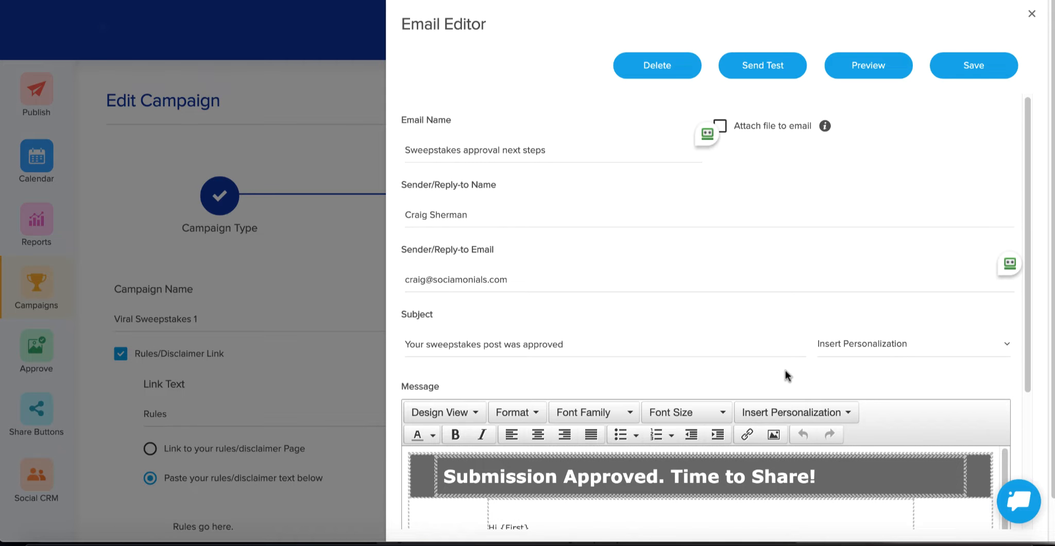
scroll(776, 370, "down", 3)
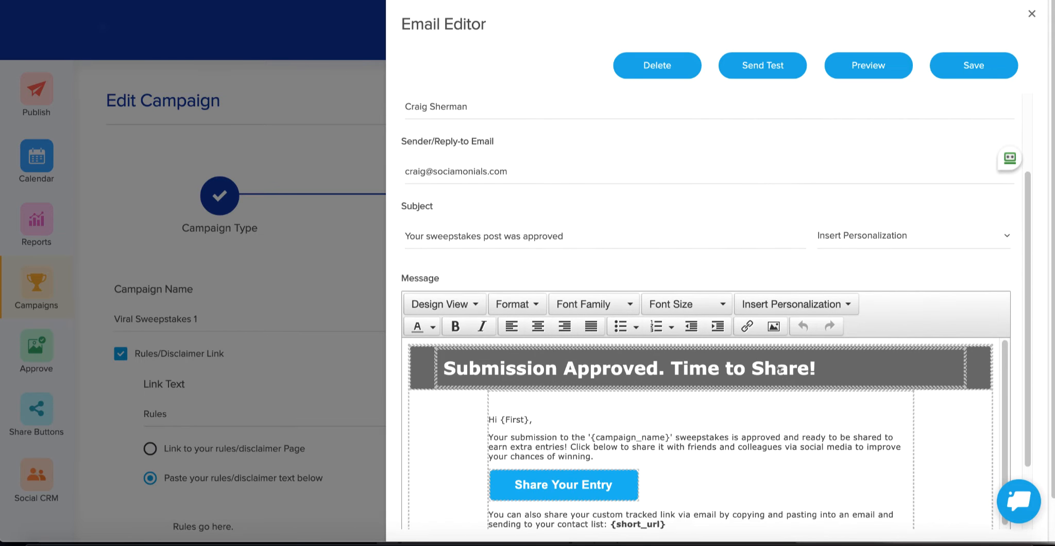
left_click(617, 233)
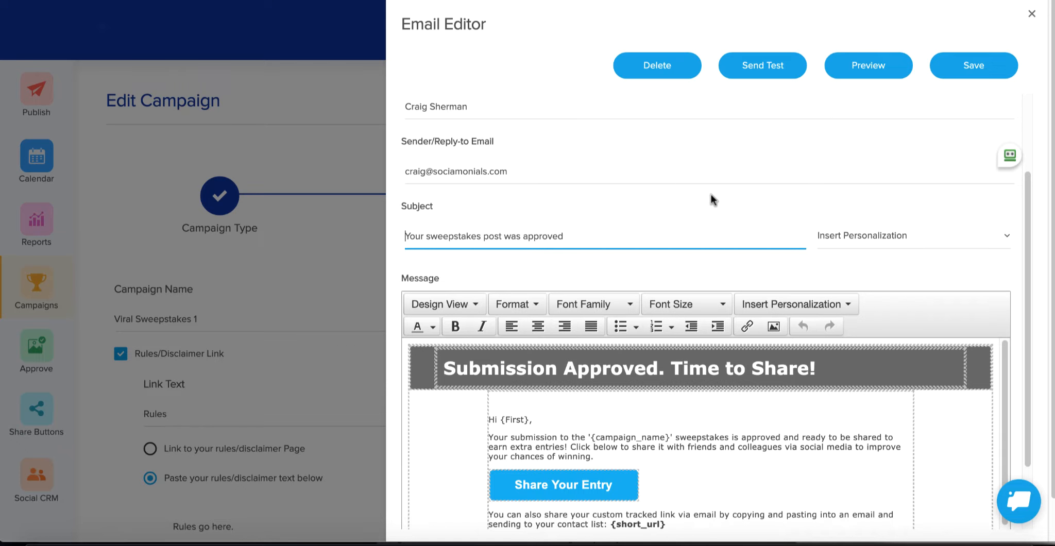
type("Hey")
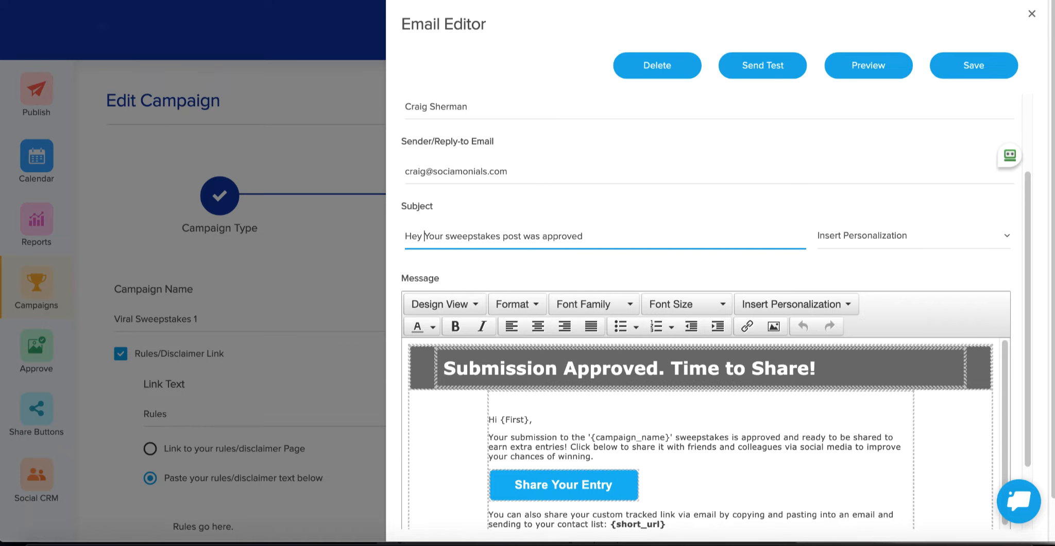
left_click(877, 236)
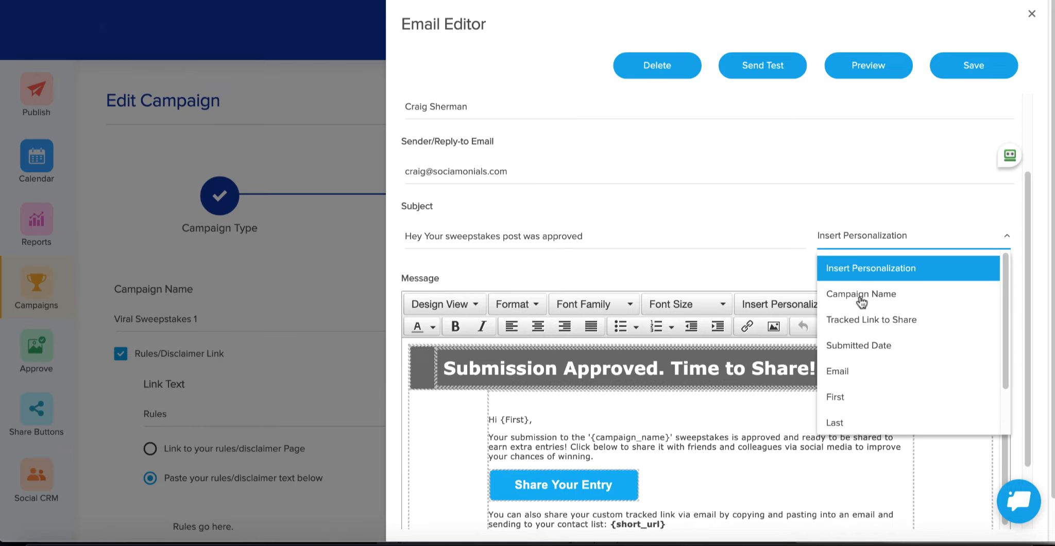
left_click(861, 395)
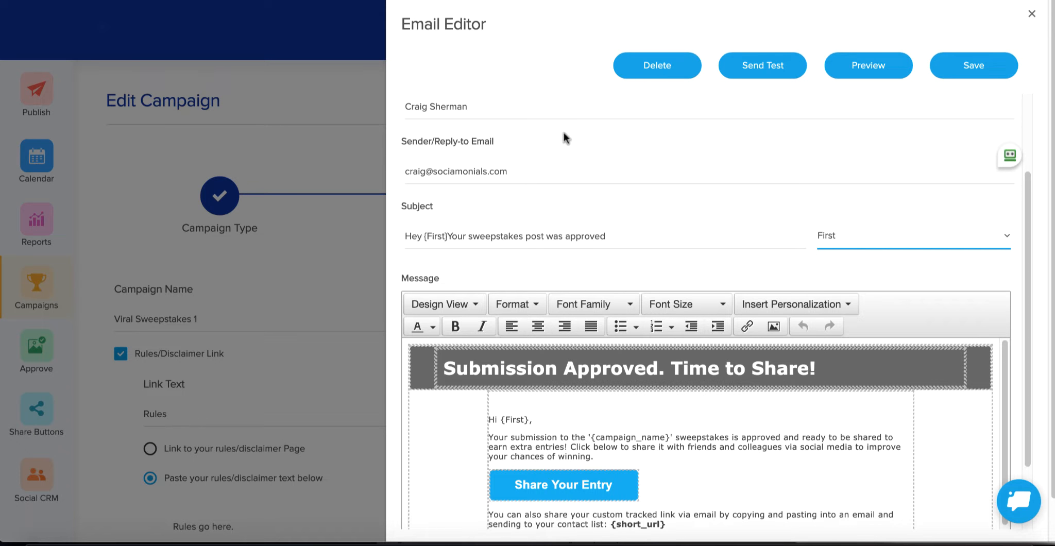
left_click(448, 236)
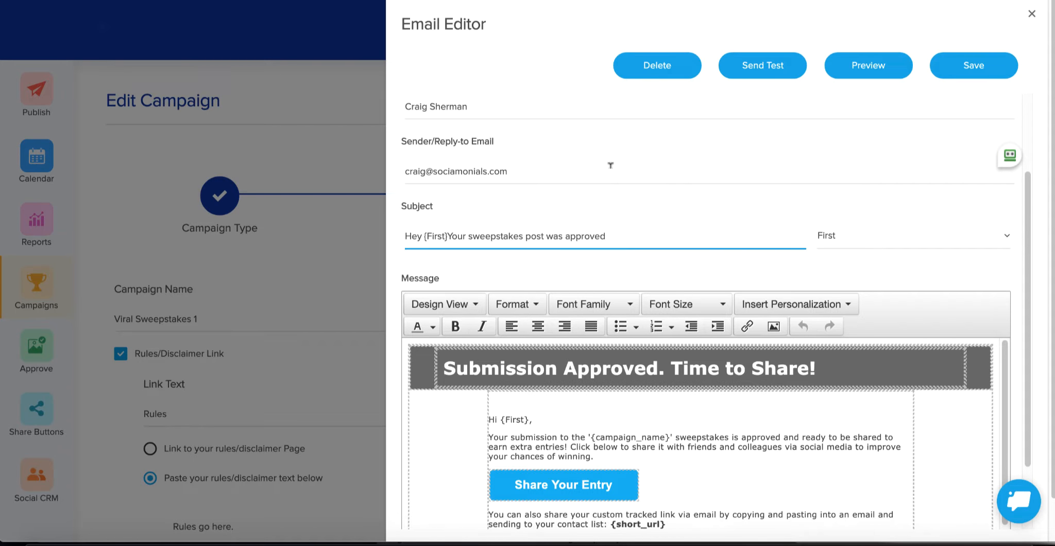
type("!")
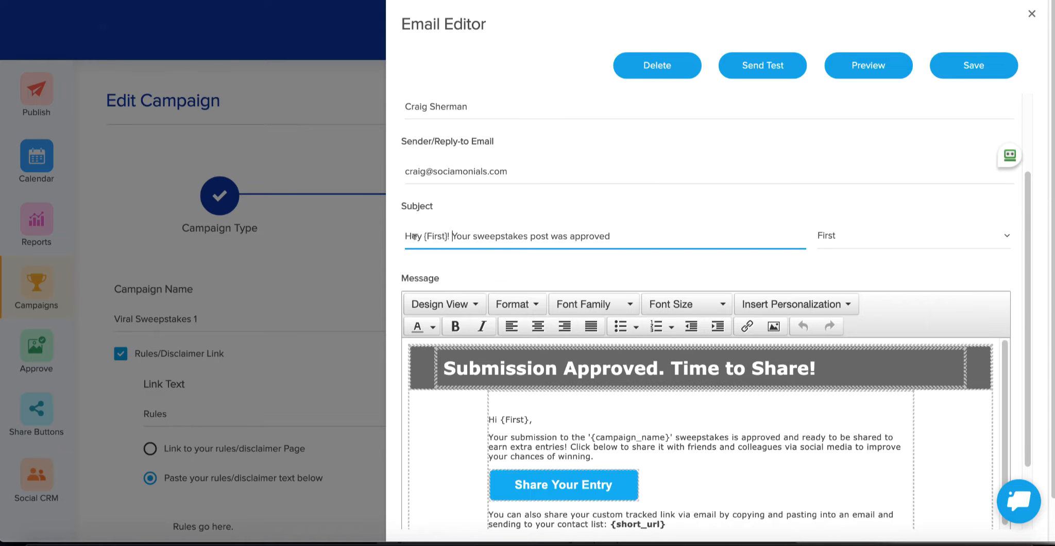
Examine the email's message body and signature, and the personalization fields that can be inserted into it
scroll(680, 174, "down", 2)
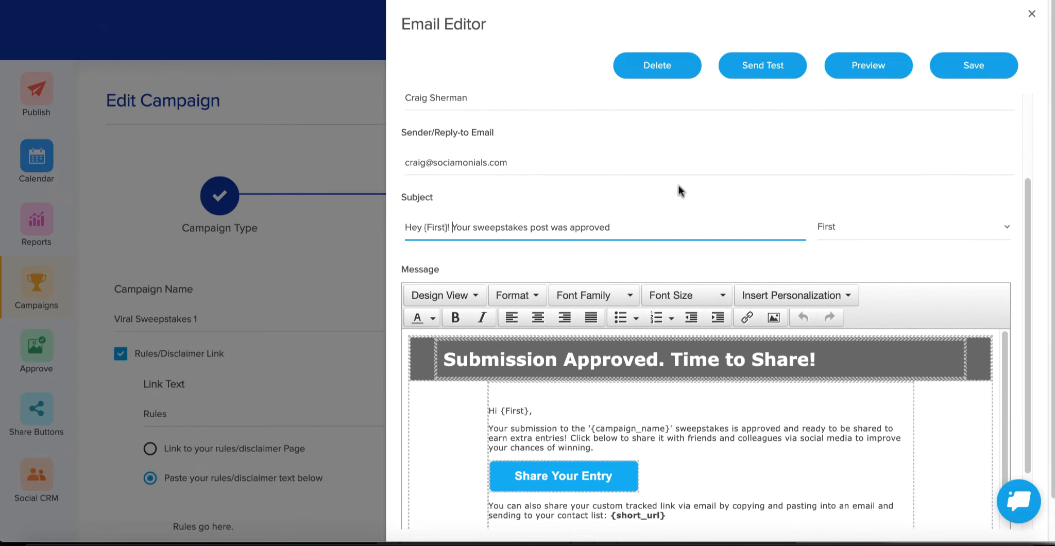
scroll(675, 189, "down", 2)
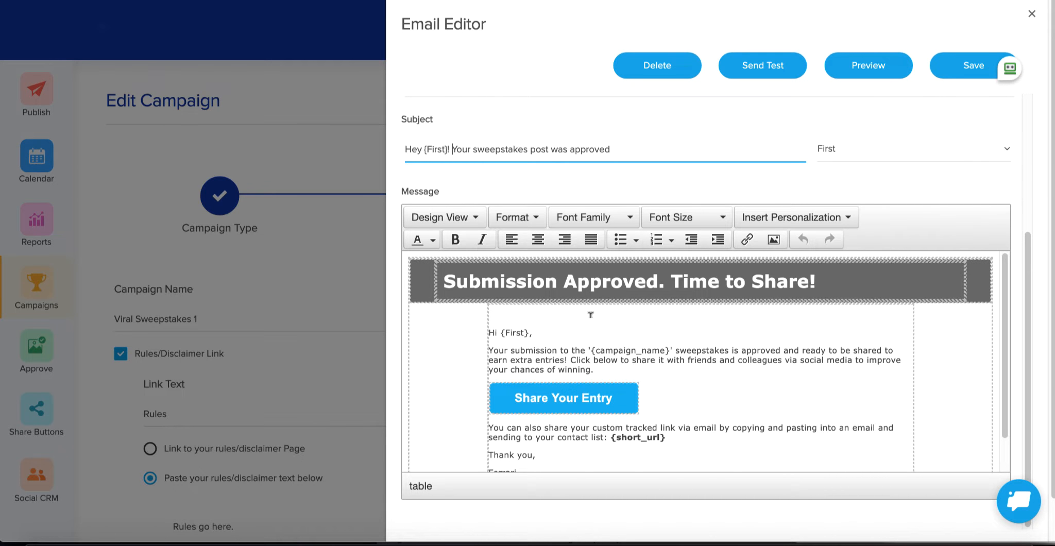
scroll(591, 315, "down", 1)
left_click(537, 434)
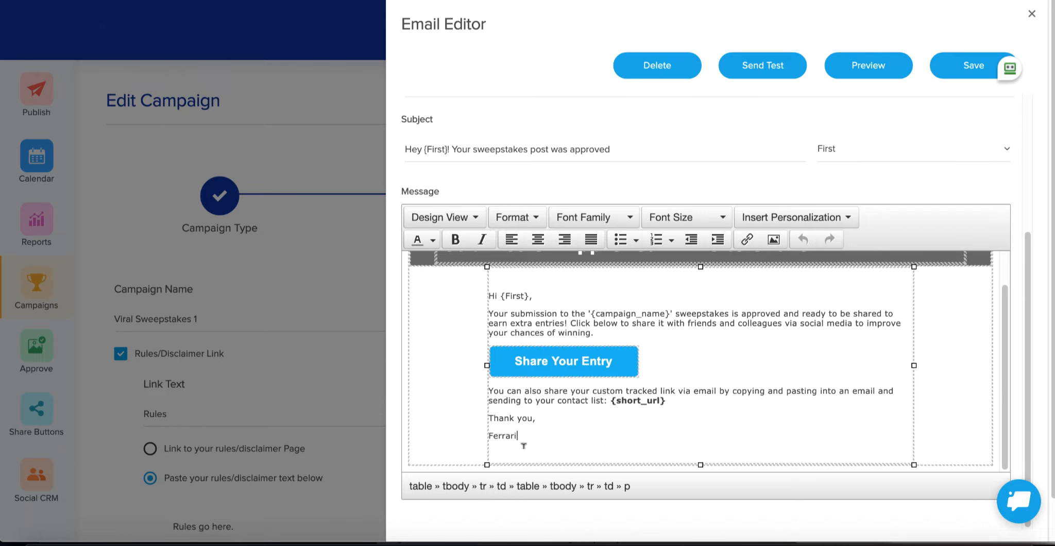
left_click(707, 403)
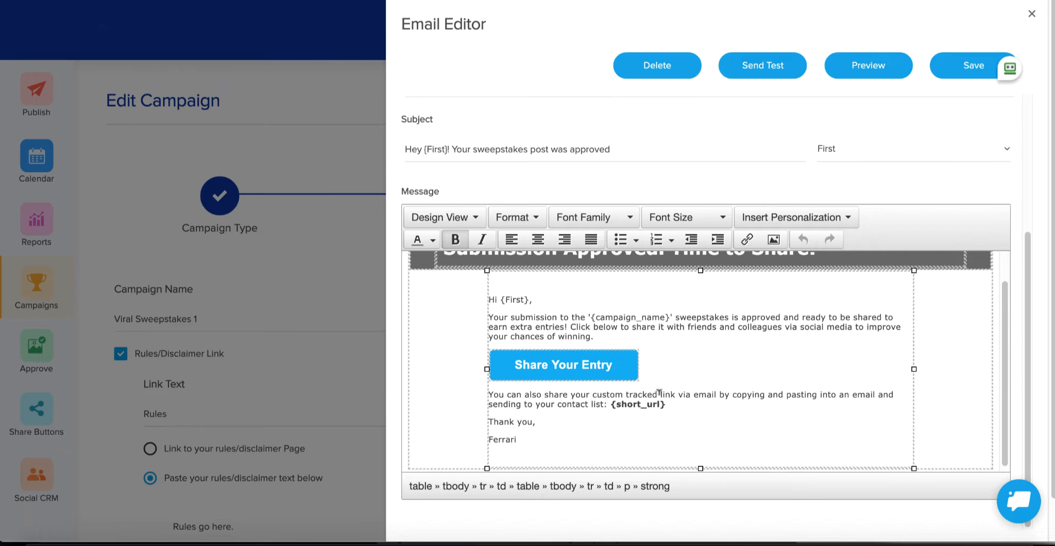
left_click(791, 217)
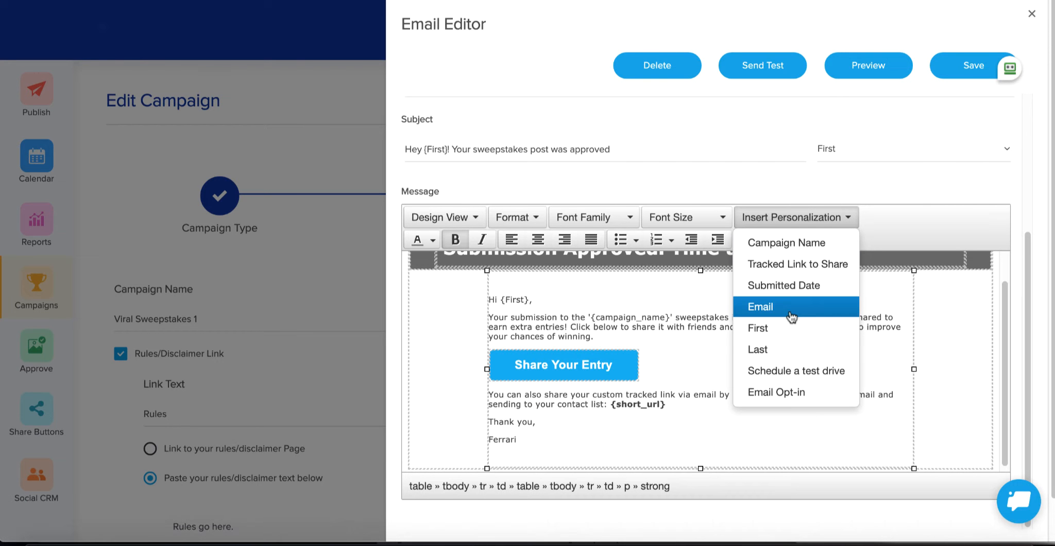
left_click(792, 217)
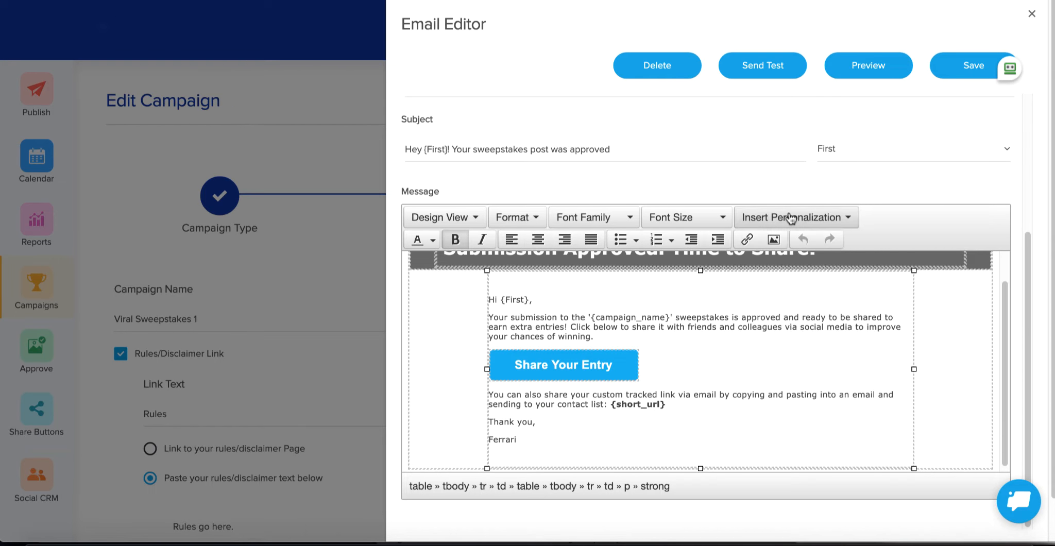
left_click(774, 313)
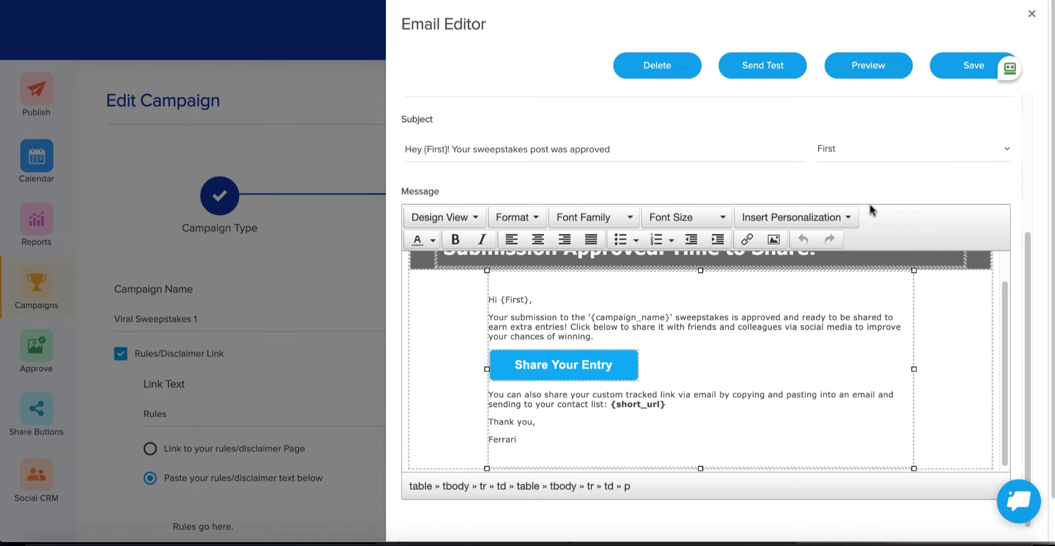
Close the email editor, saving the changes made to the thank-you email
left_click(1031, 14)
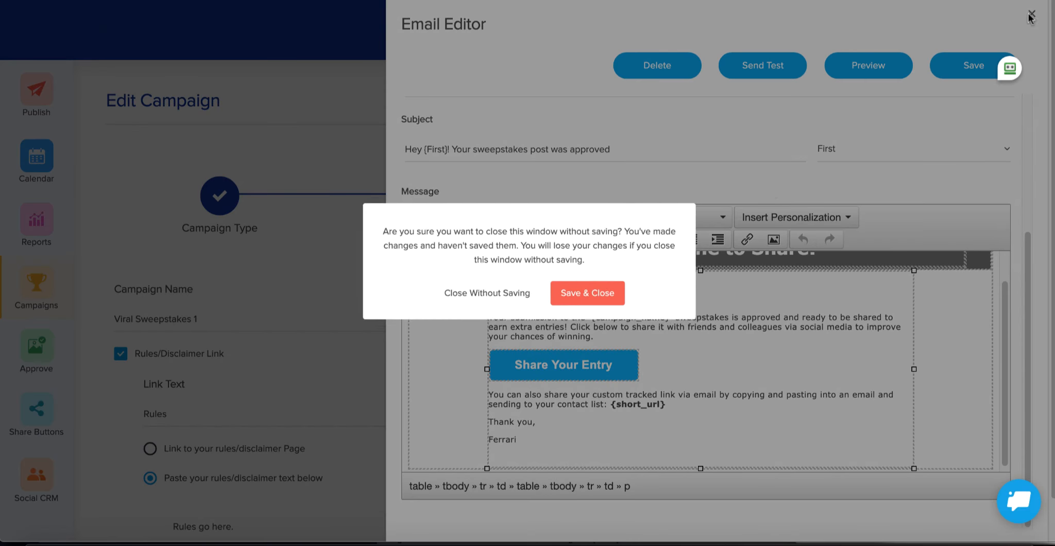
left_click(588, 294)
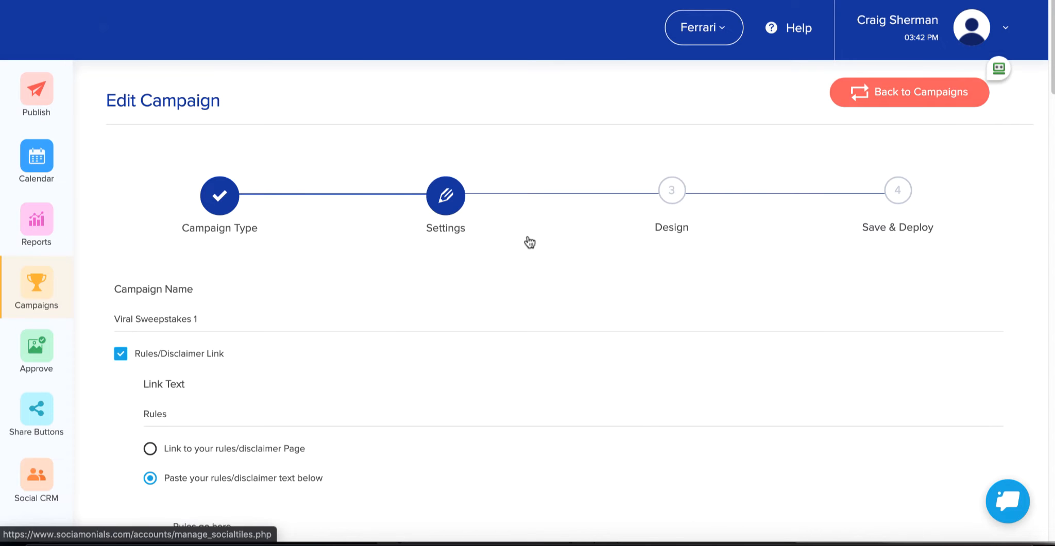
Review the Sweepstakes Options, covering winner selection frequency, start and end dates, duplicate blocking, entry limits, confetti and the ways to earn entries
scroll(430, 289, "down", 8)
scroll(429, 279, "down", 4)
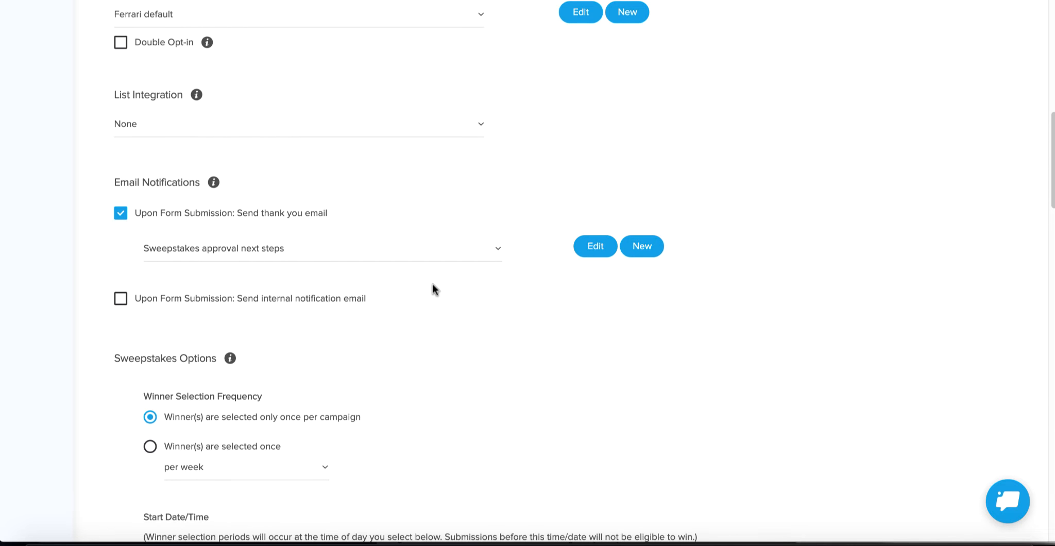
scroll(424, 366, "down", 4)
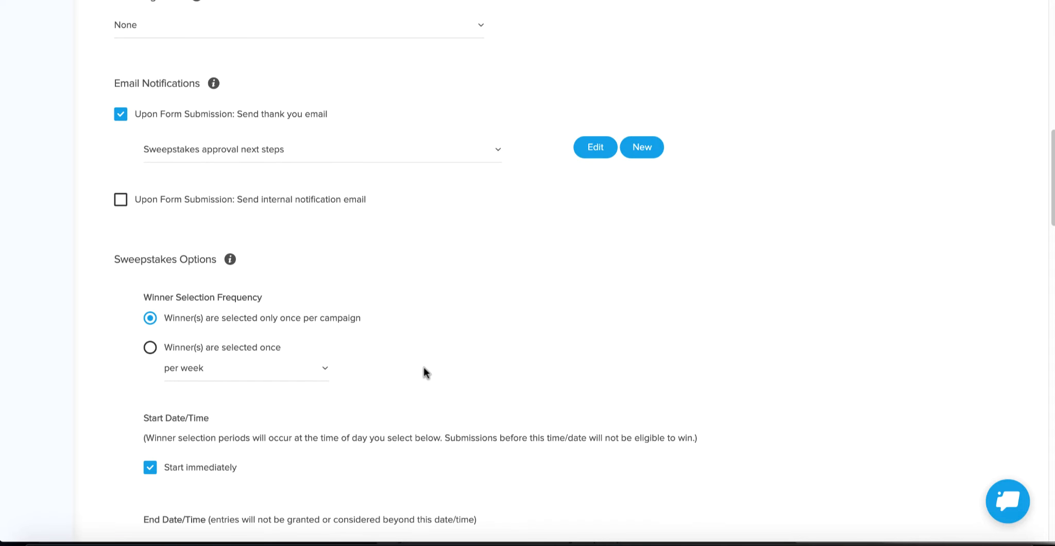
scroll(419, 378, "down", 1)
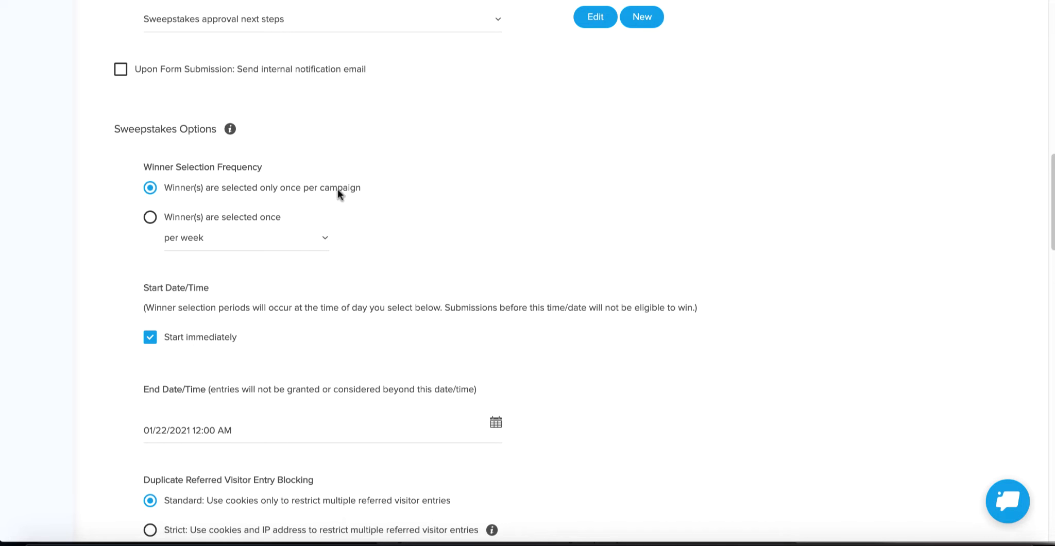
scroll(475, 230, "down", 3)
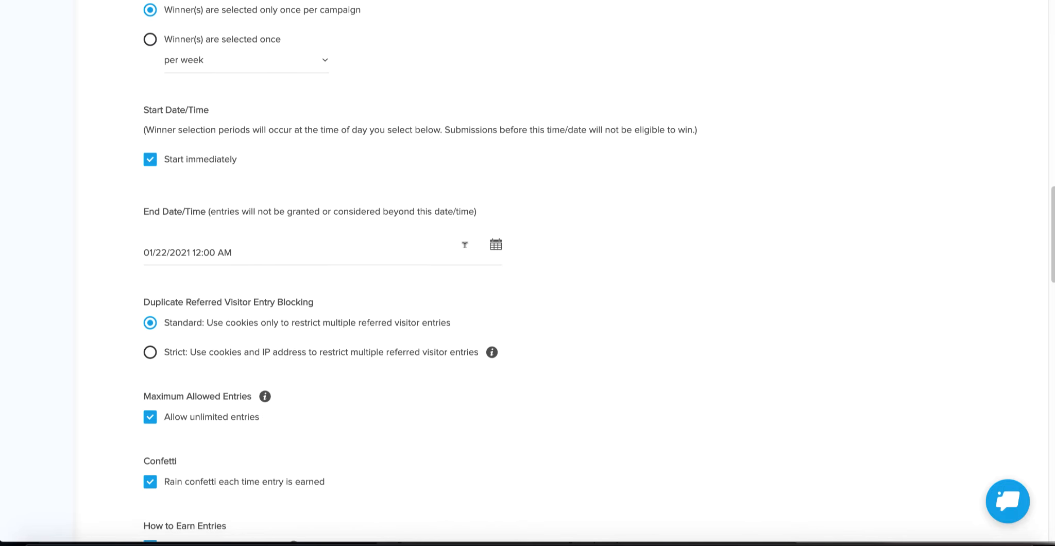
scroll(464, 245, "down", 1)
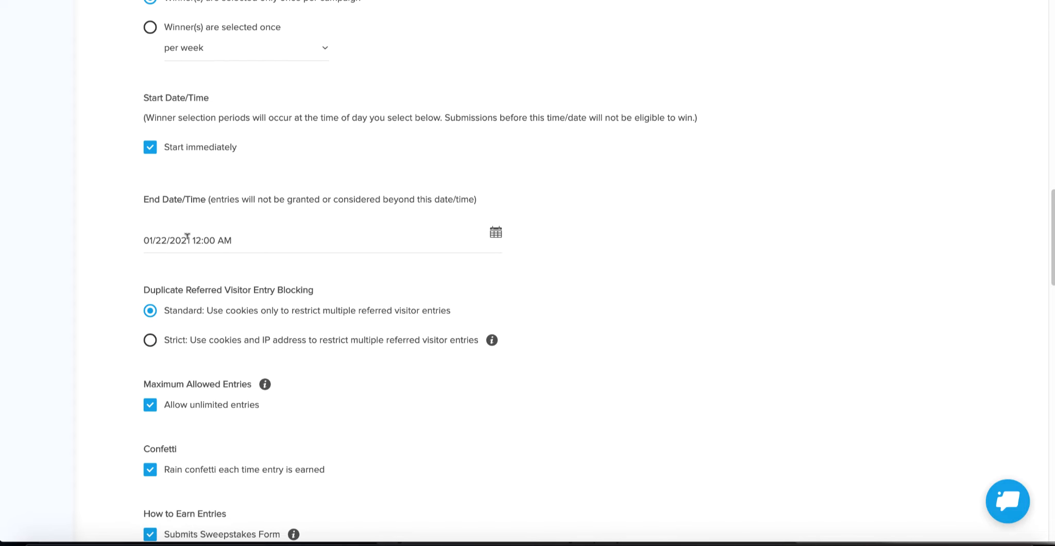
scroll(187, 240, "down", 2)
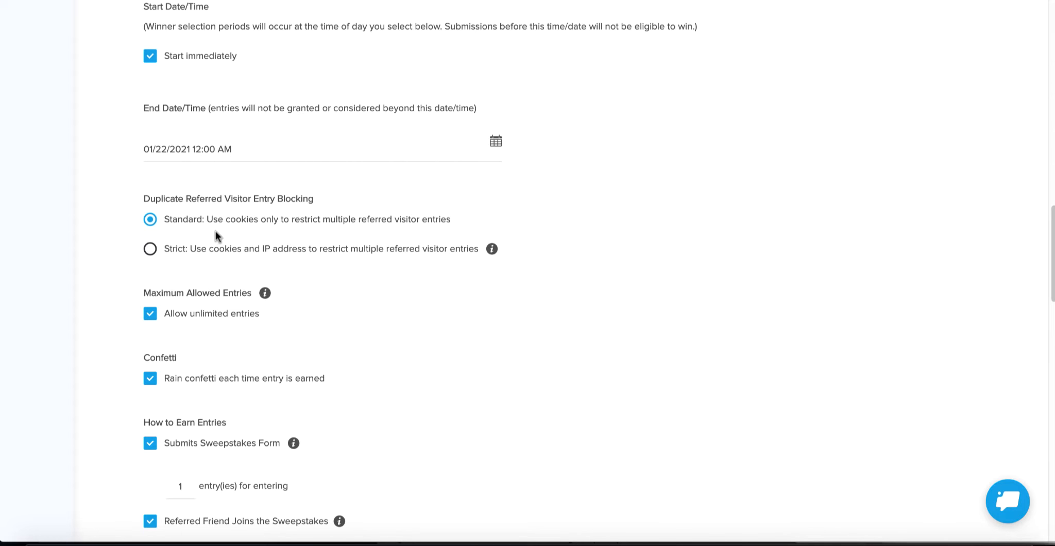
scroll(243, 235, "down", 3)
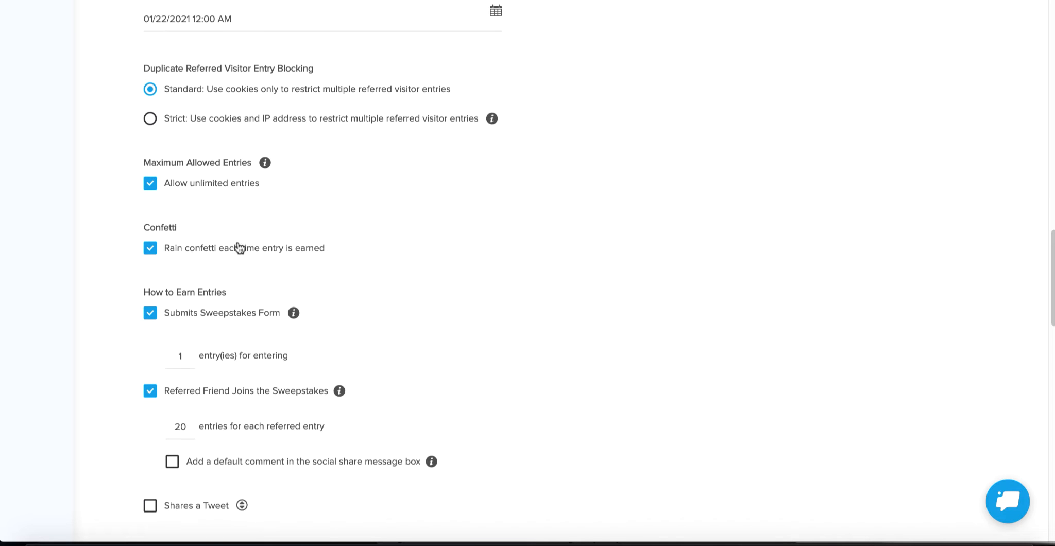
scroll(240, 247, "down", 1)
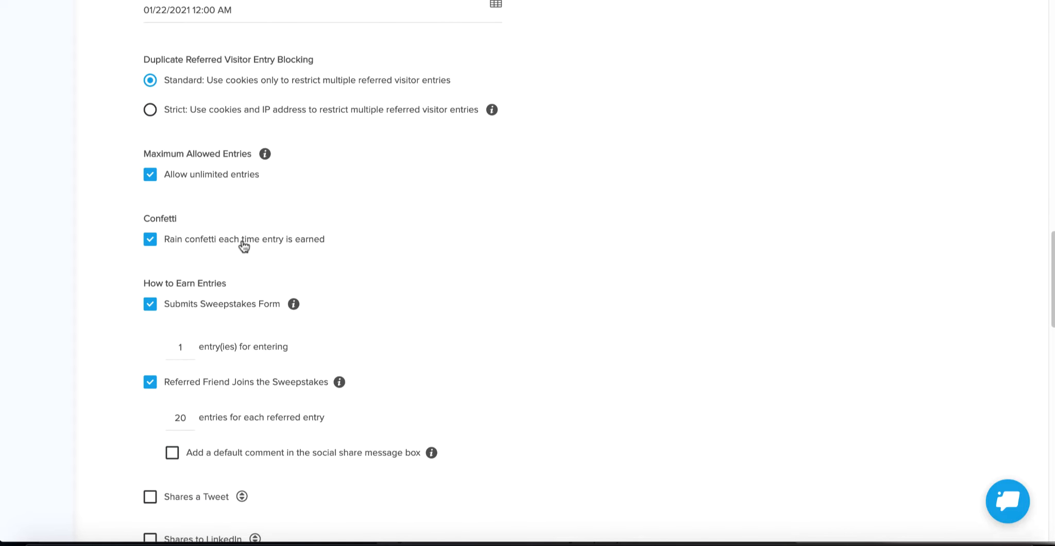
scroll(237, 245, "down", 1)
scroll(198, 241, "down", 1)
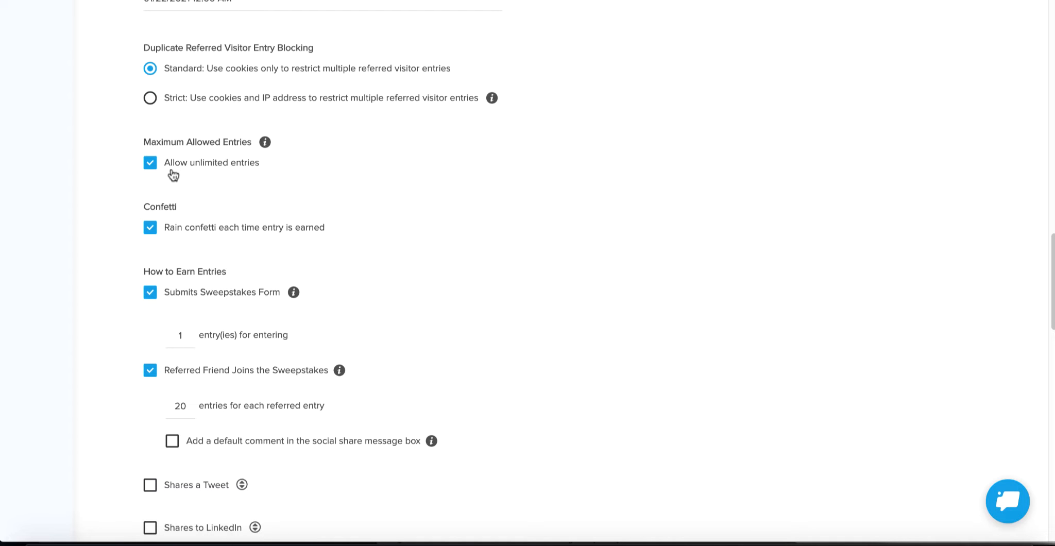
scroll(539, 209, "down", 3)
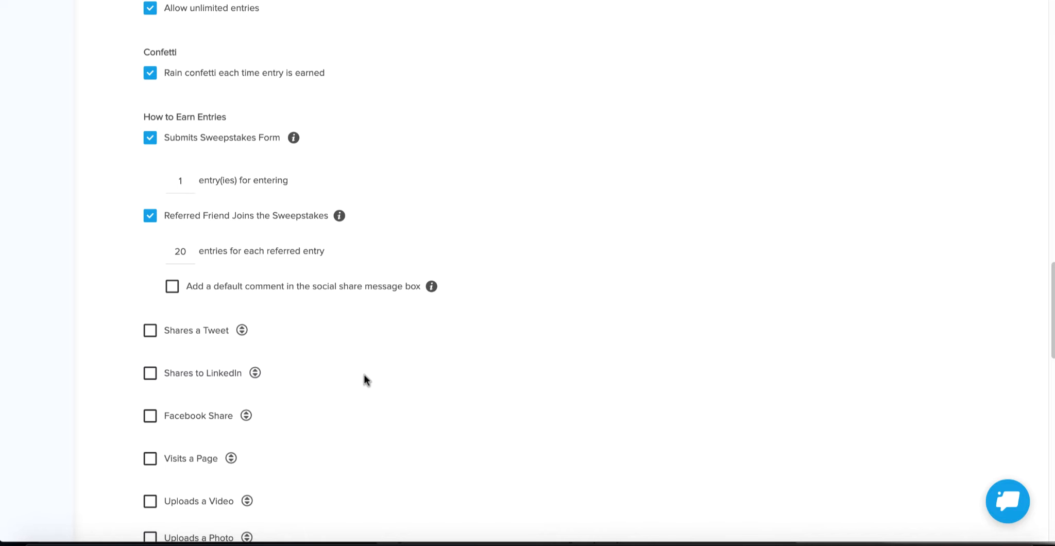
scroll(383, 387, "down", 1)
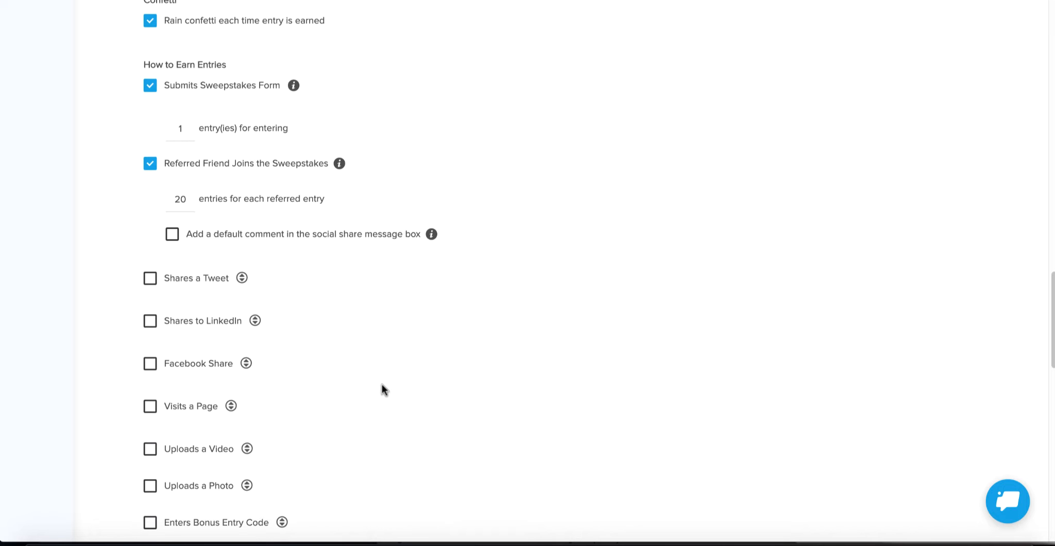
Enable "Subscribe to our YouTube channel" as a way to earn sweepstakes entries
scroll(409, 374, "down", 1)
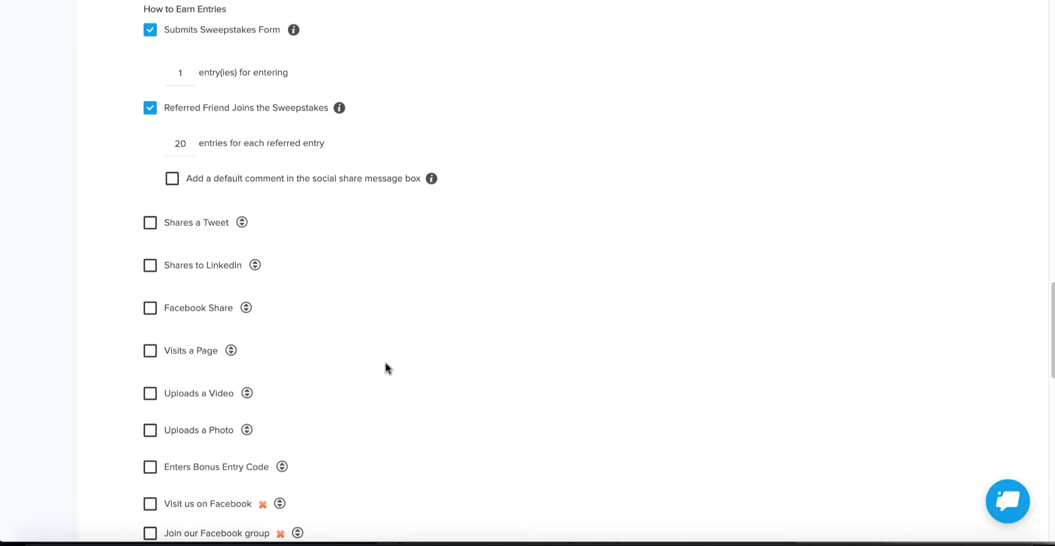
scroll(385, 364, "down", 1)
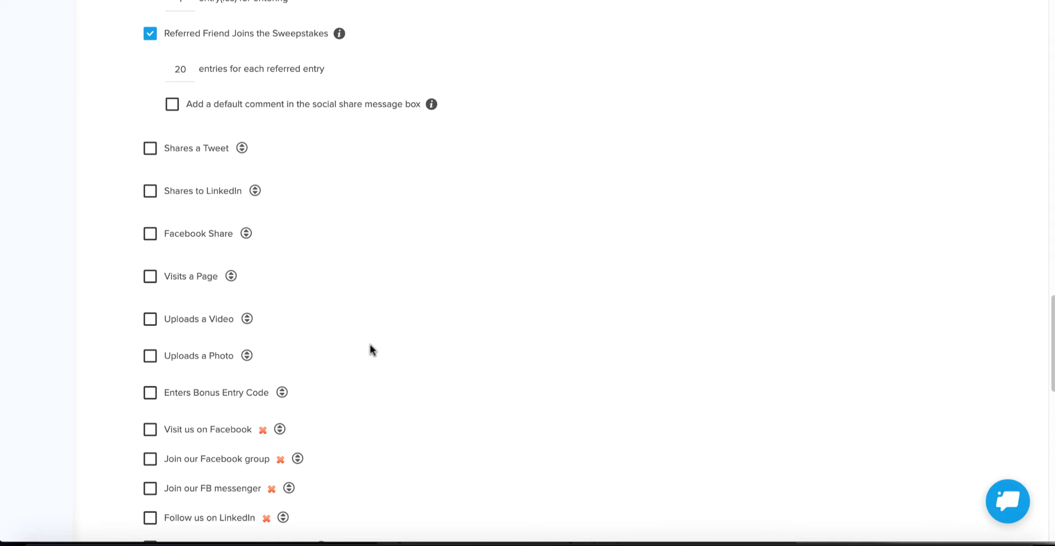
scroll(351, 337, "down", 2)
scroll(447, 337, "down", 2)
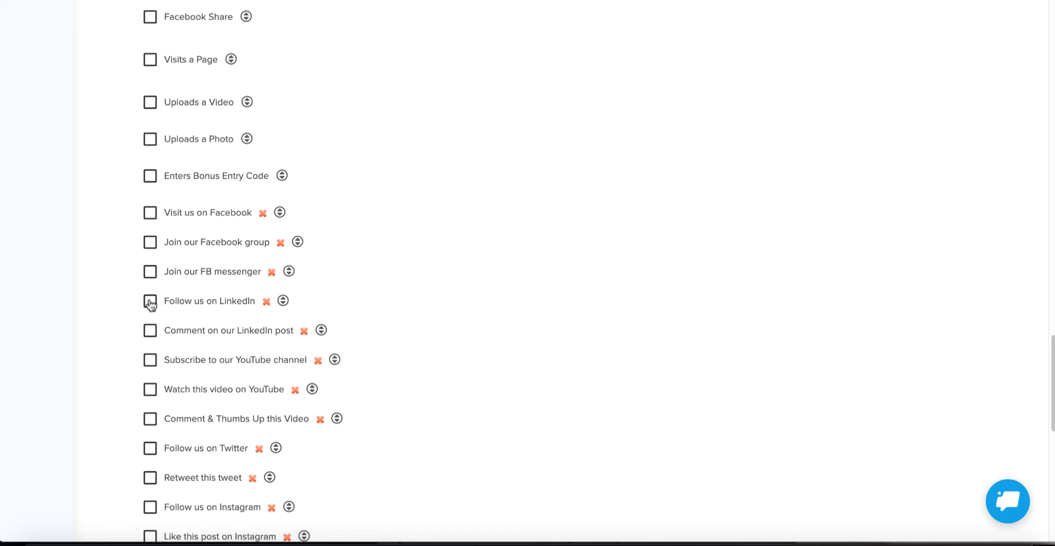
left_click(150, 361)
left_click(151, 362)
left_click(151, 361)
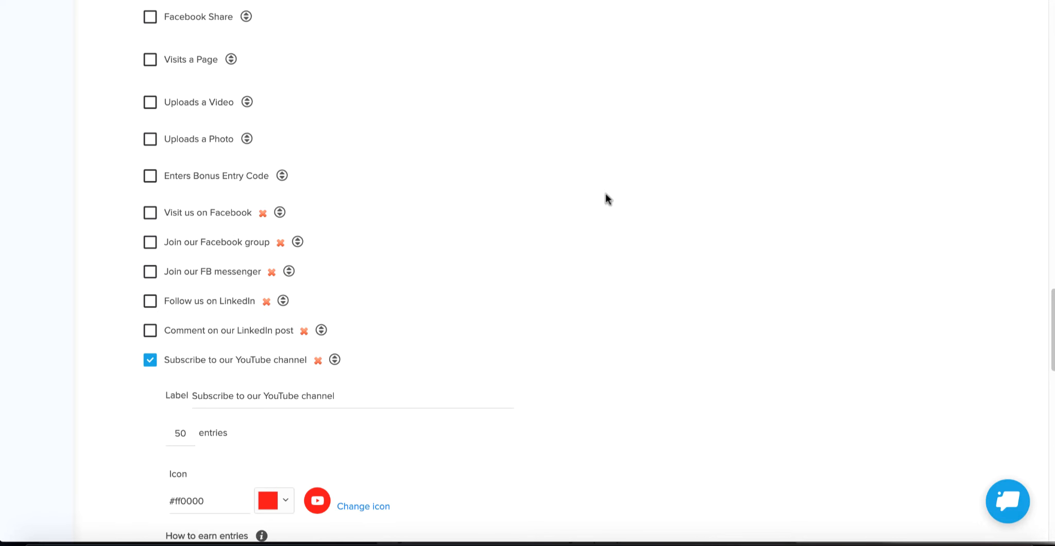
Review the YouTube subscription challenge's label, entries, icon and validation settings, and the remaining bonus challenges below it
scroll(633, 226, "down", 2)
scroll(633, 225, "down", 3)
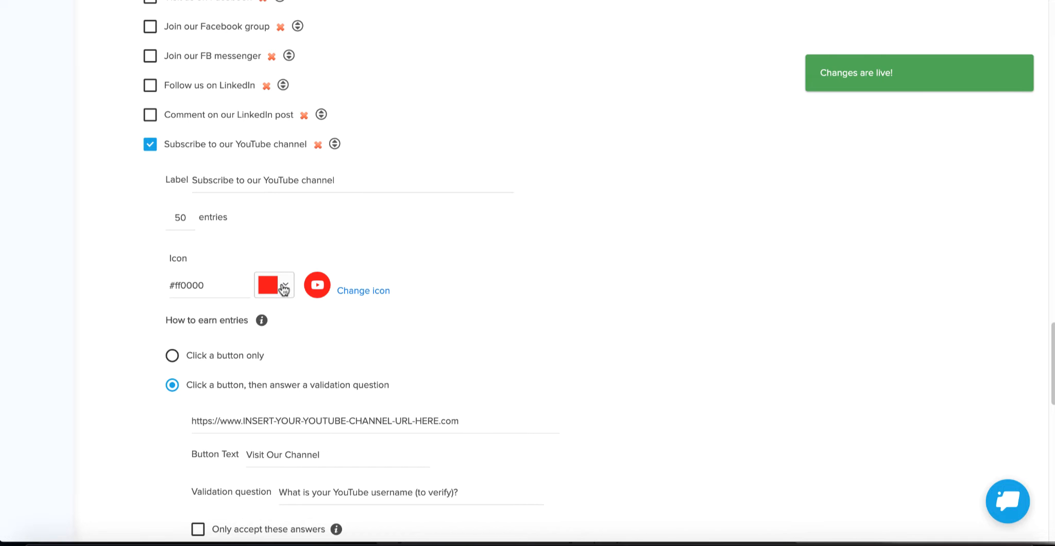
scroll(281, 291, "down", 1)
scroll(279, 287, "down", 2)
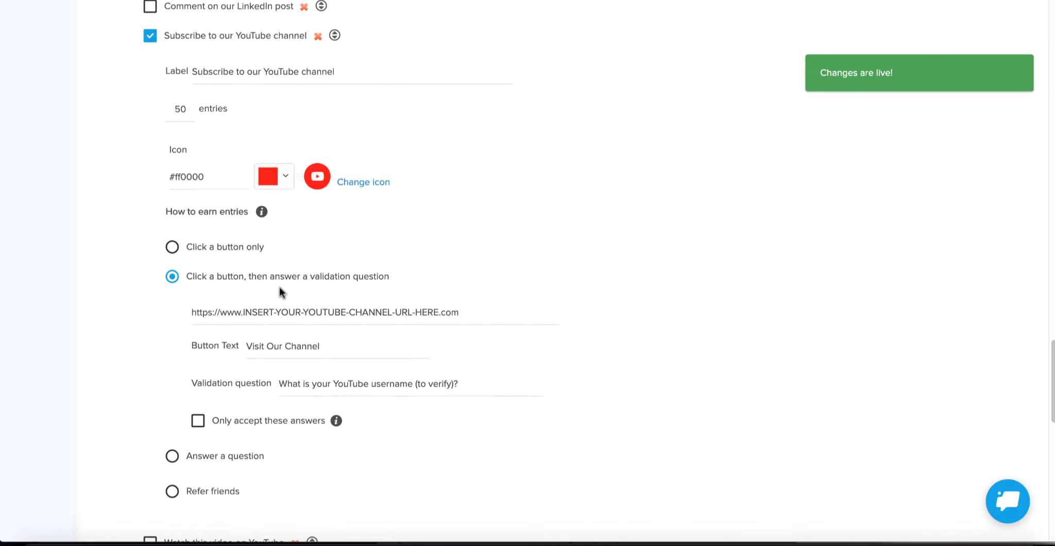
scroll(279, 287, "down", 1)
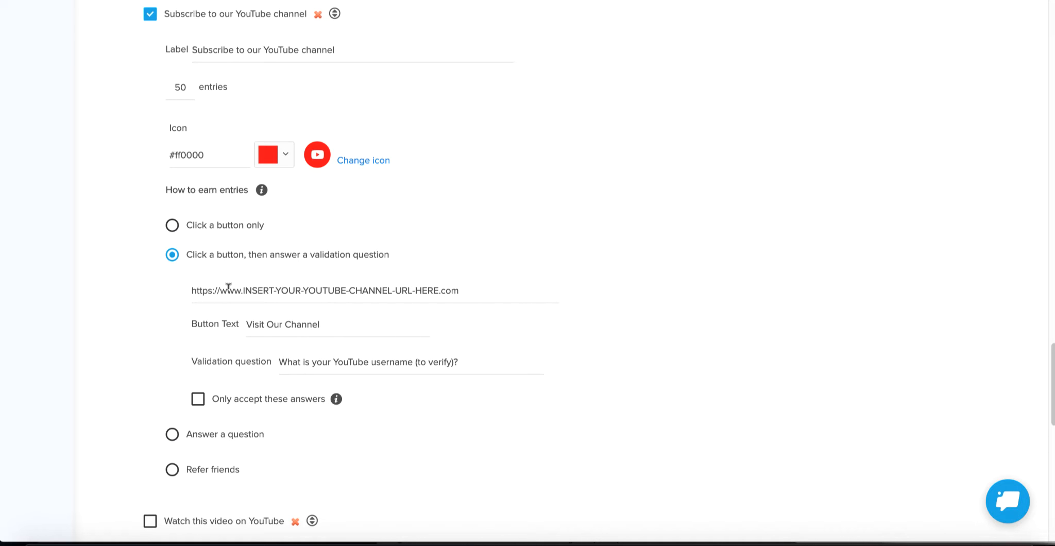
scroll(247, 291, "down", 7)
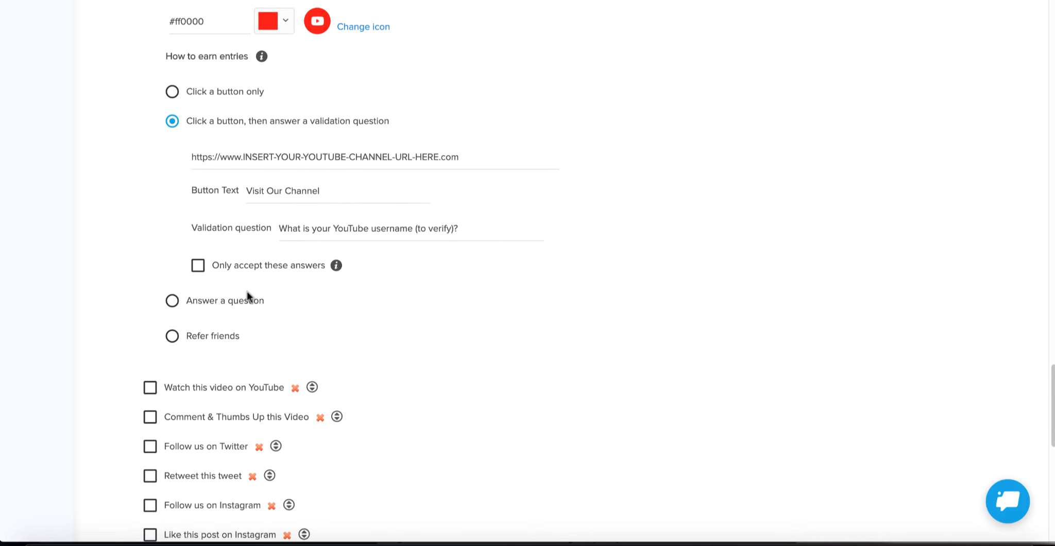
scroll(246, 294, "down", 6)
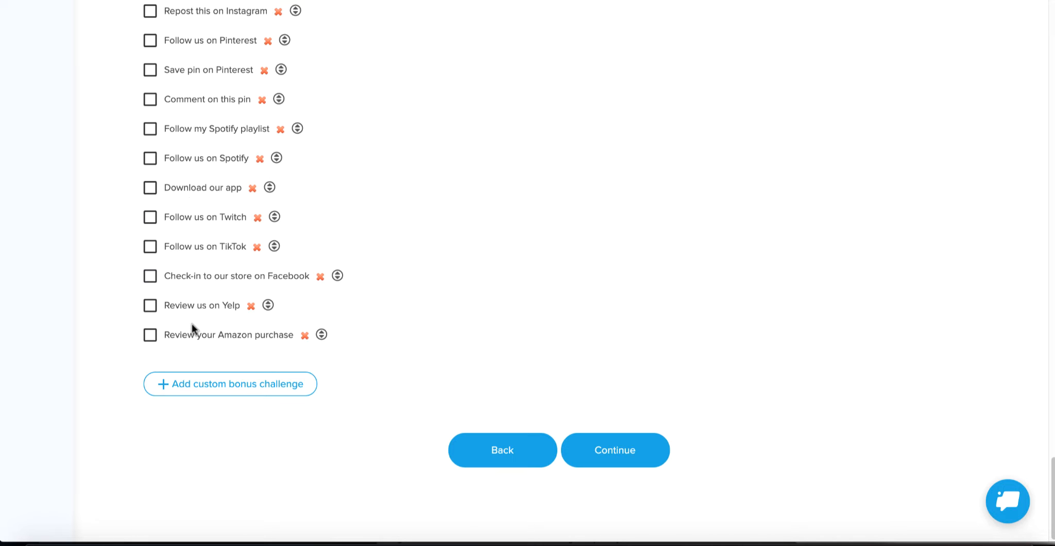
Continue to the campaign's Design stage and select the placeholder logo in the home screen header
left_click(622, 448)
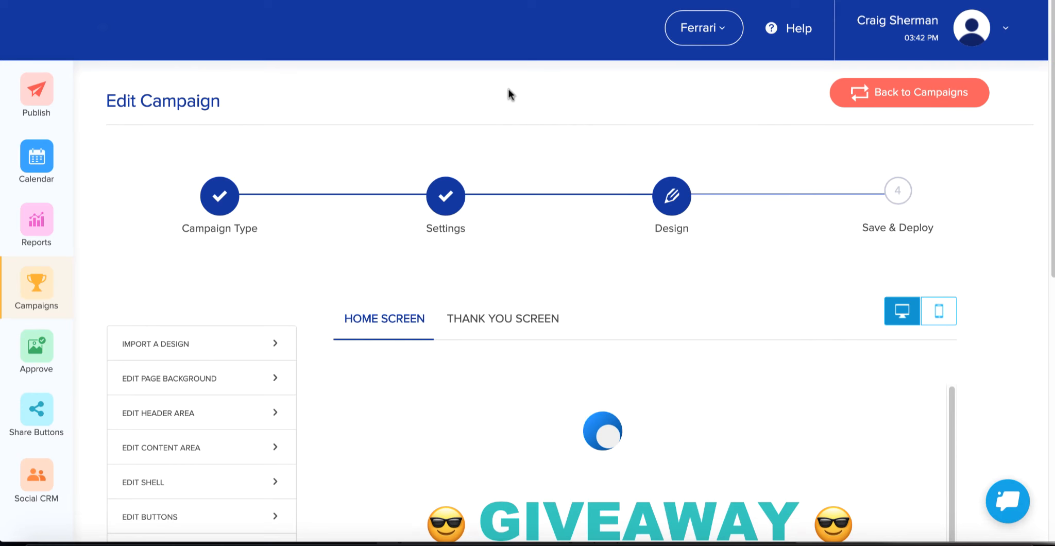
scroll(275, 129, "down", 4)
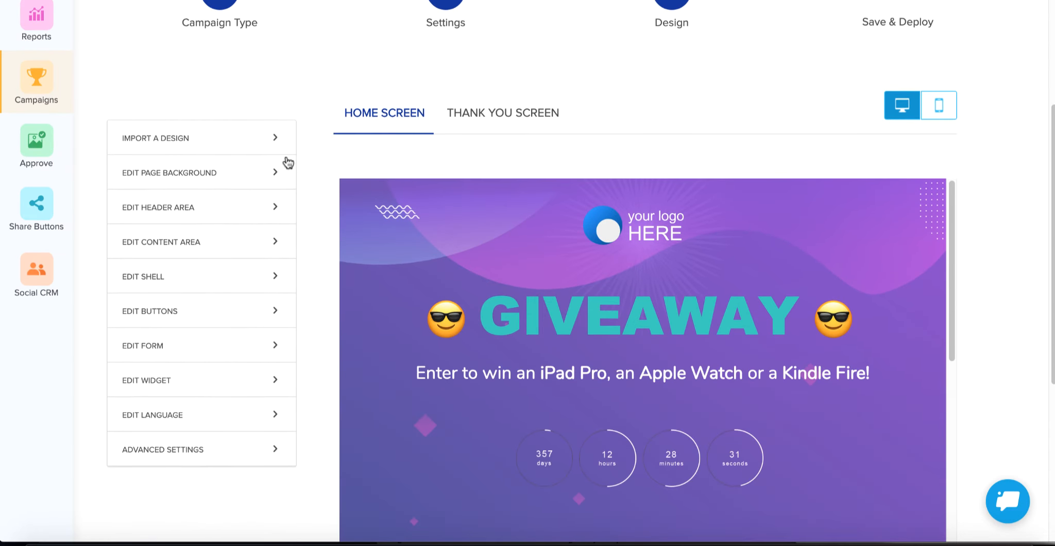
scroll(283, 162, "down", 1)
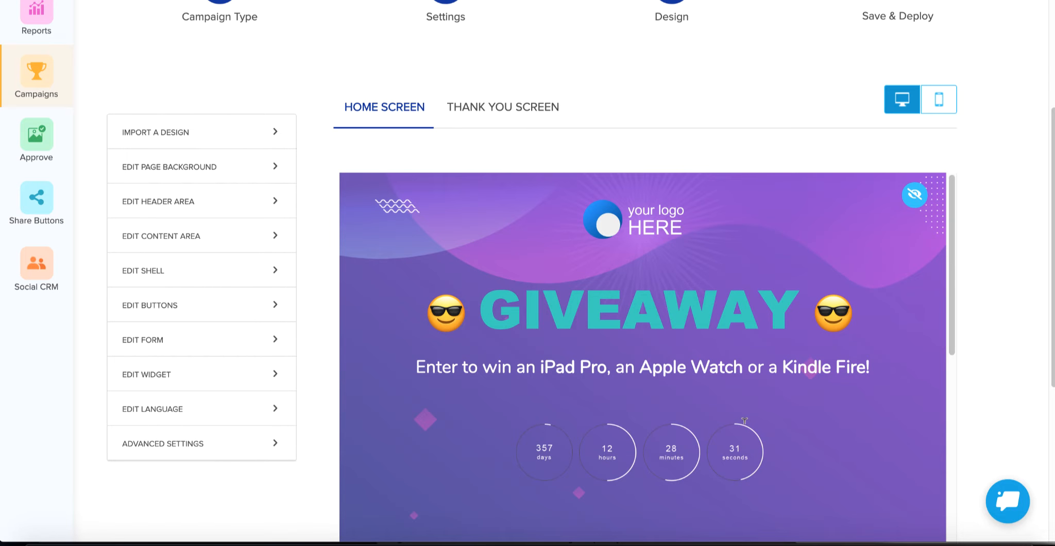
left_click(644, 224)
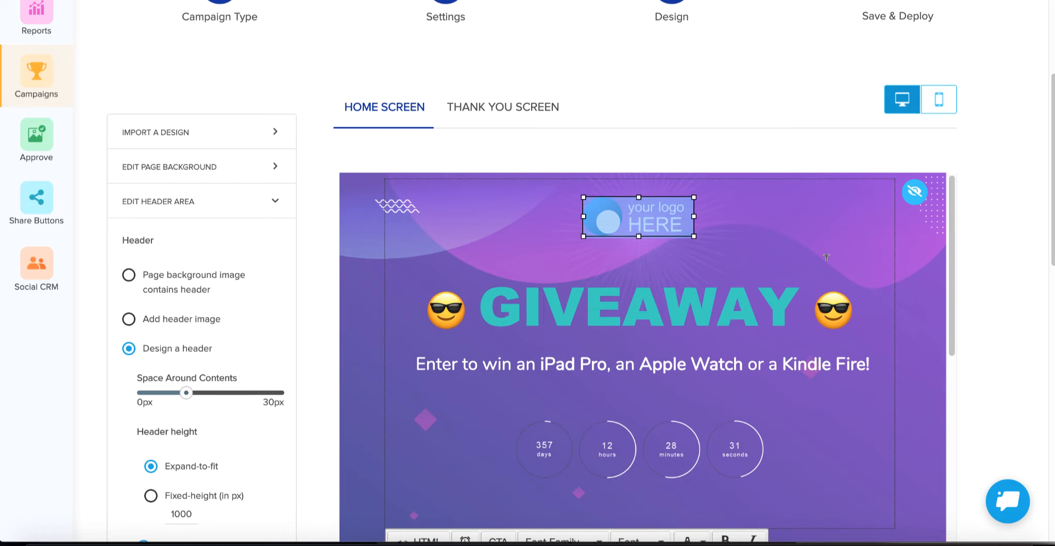
scroll(984, 245, "down", 1)
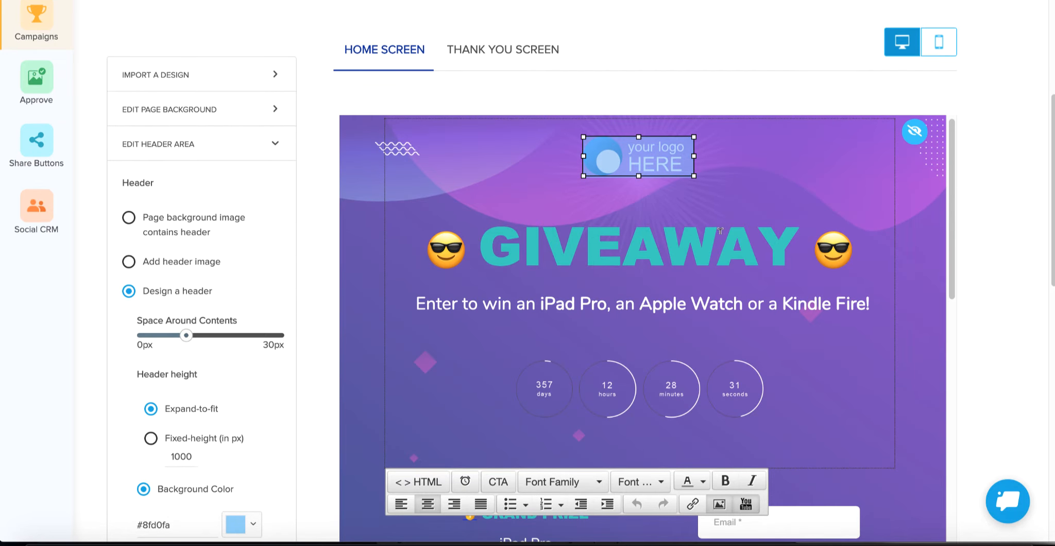
Try editing the GIVEAWAY heading by inserting "dd" in the middle, and remove the added letters
left_click(626, 244)
left_click(629, 243)
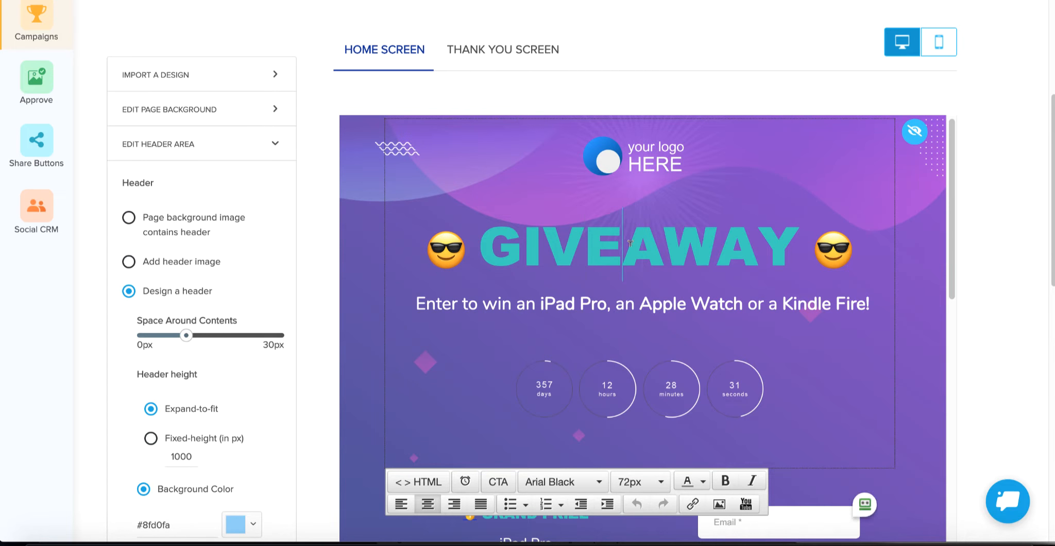
type("dd")
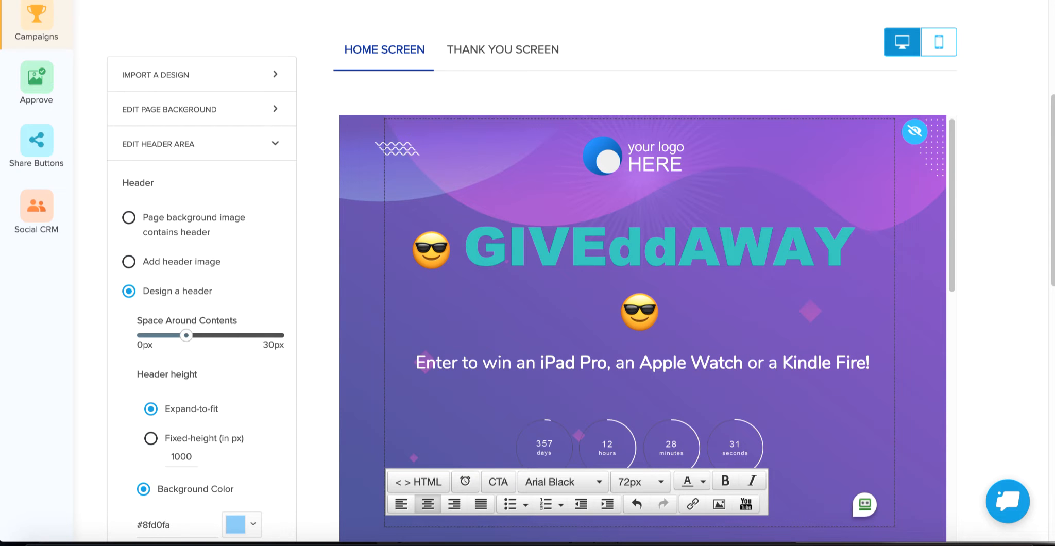
key("BackSpace")
key("BackSpace")
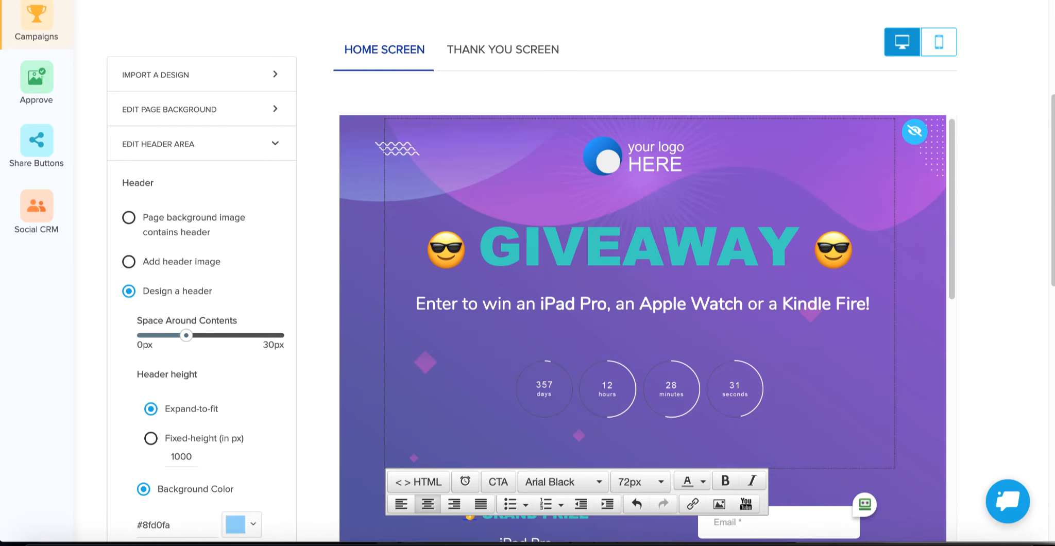
Open the form design settings by selecting the First and Email fields of the home screen's entry form
scroll(644, 282, "down", 1)
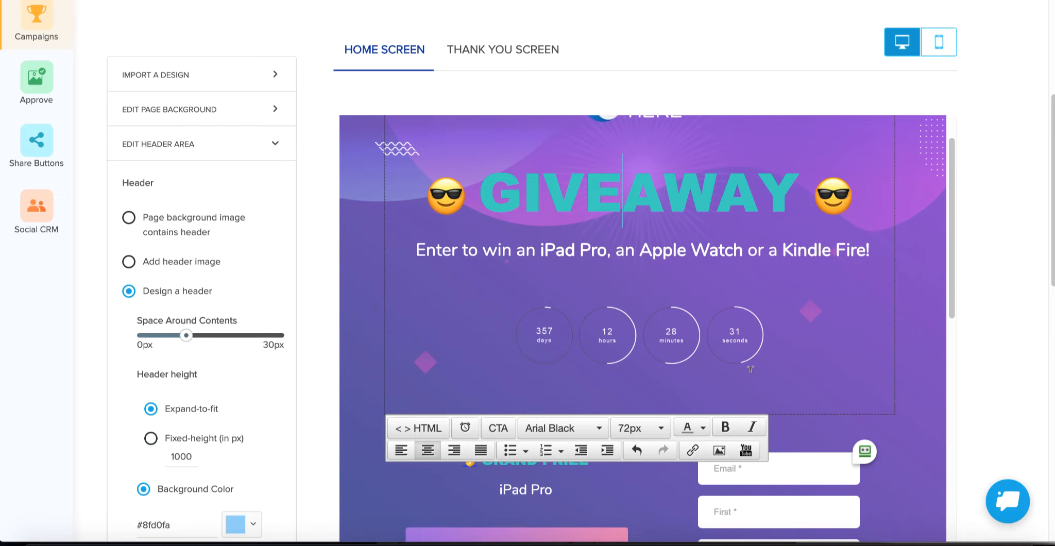
scroll(763, 340, "down", 2)
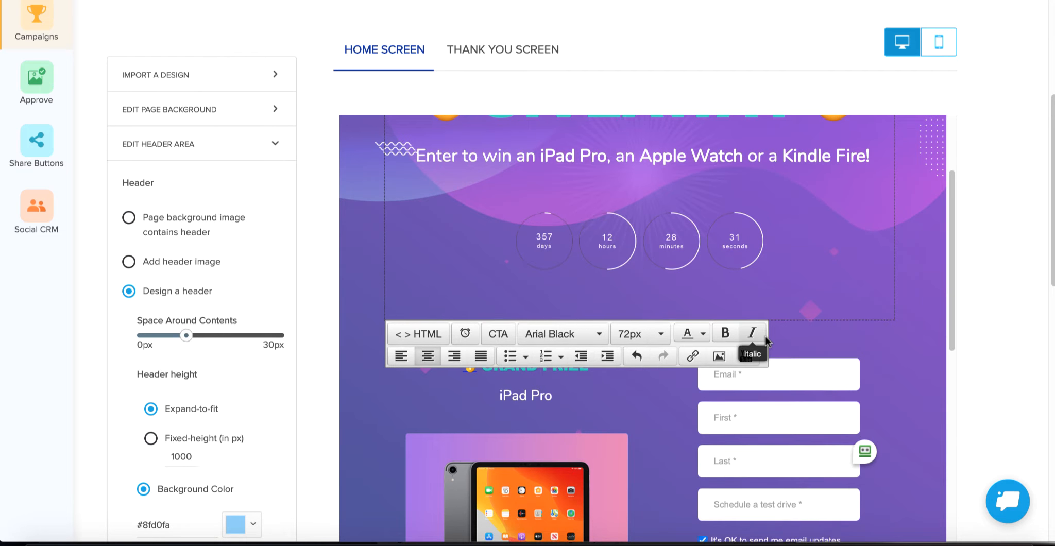
scroll(765, 337, "down", 1)
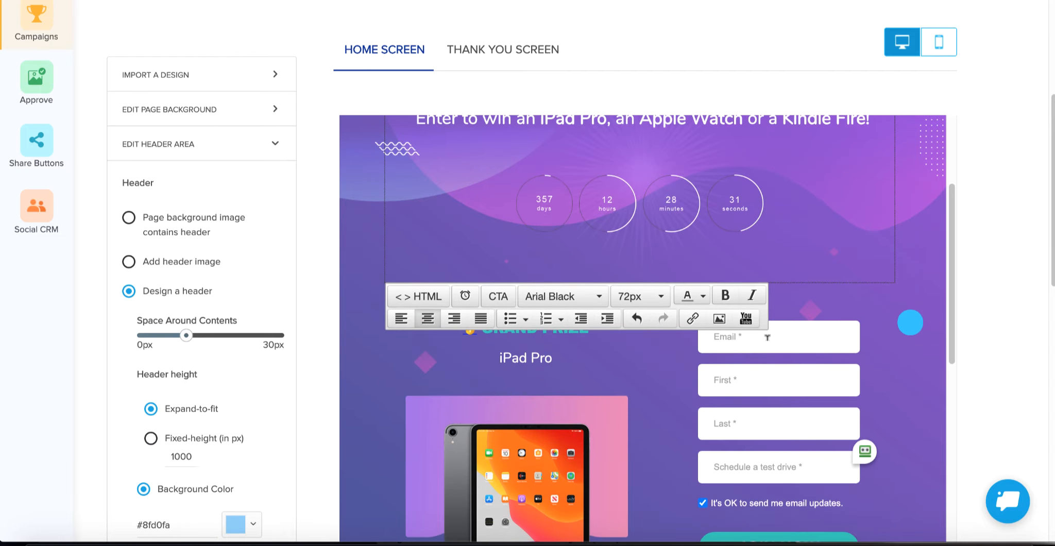
left_click(805, 376)
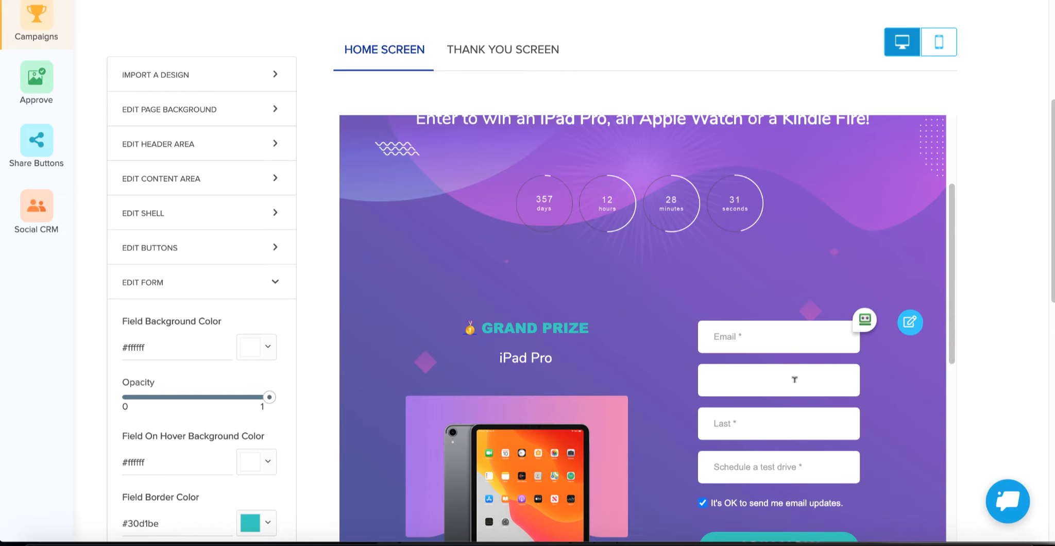
left_click(770, 336)
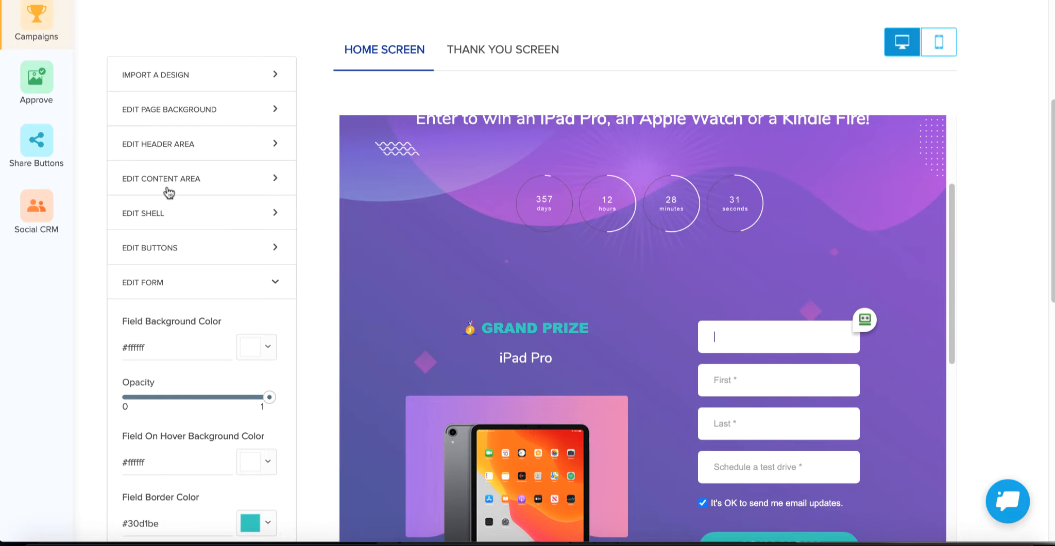
Try to change the form's Field On Hover Background Color using a cyan hue
scroll(175, 353, "down", 2)
scroll(178, 355, "down", 3)
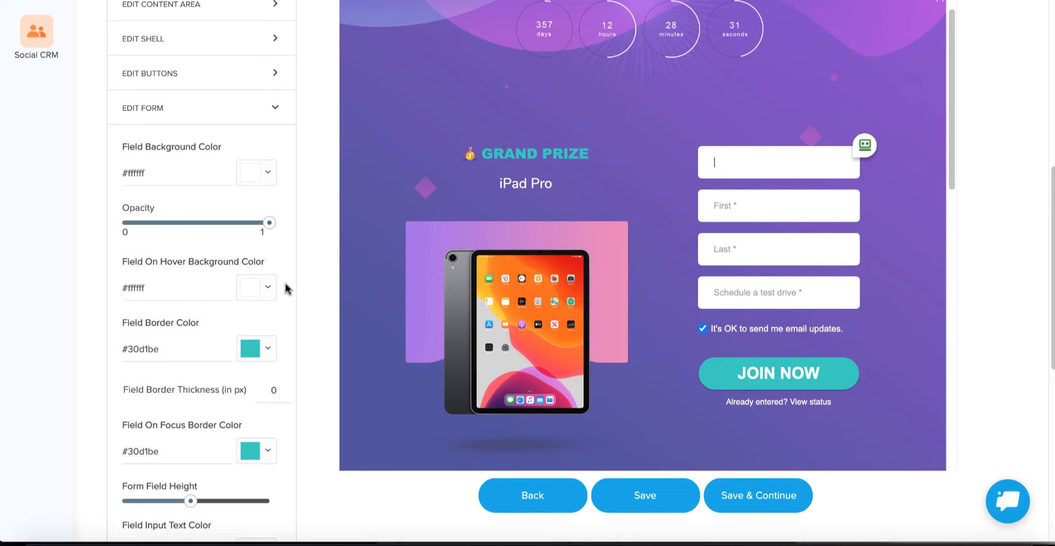
left_click(269, 291)
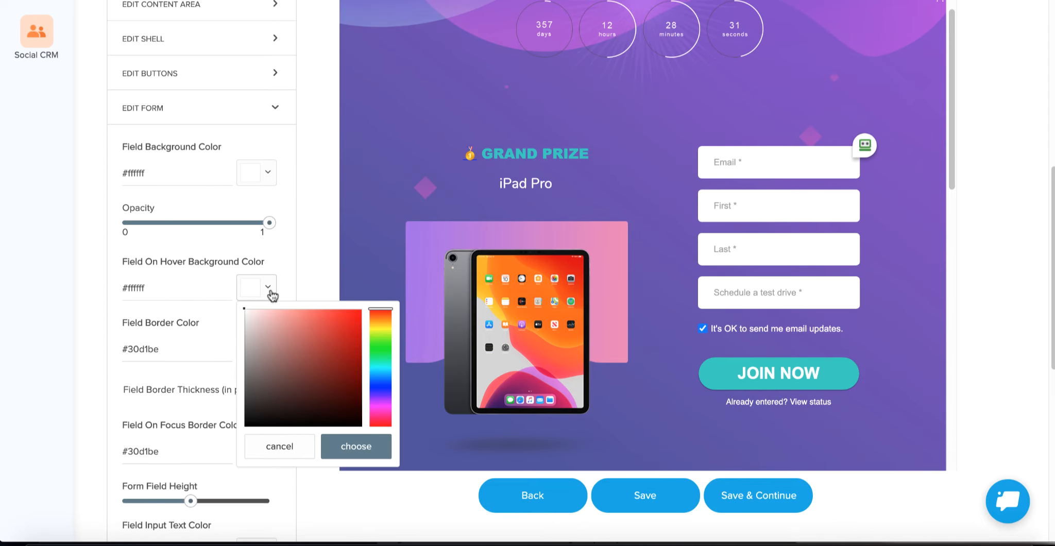
left_click(381, 366)
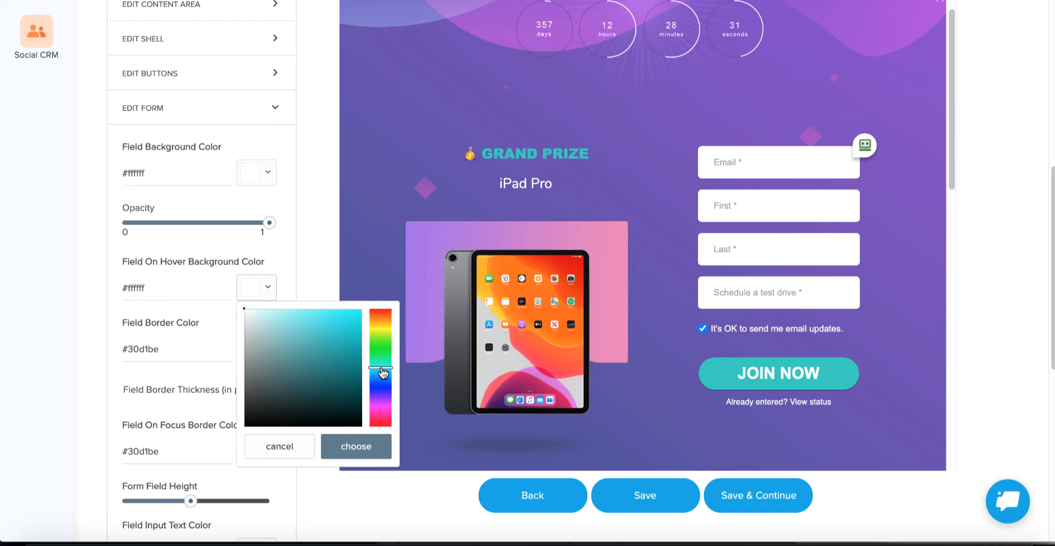
left_click(354, 446)
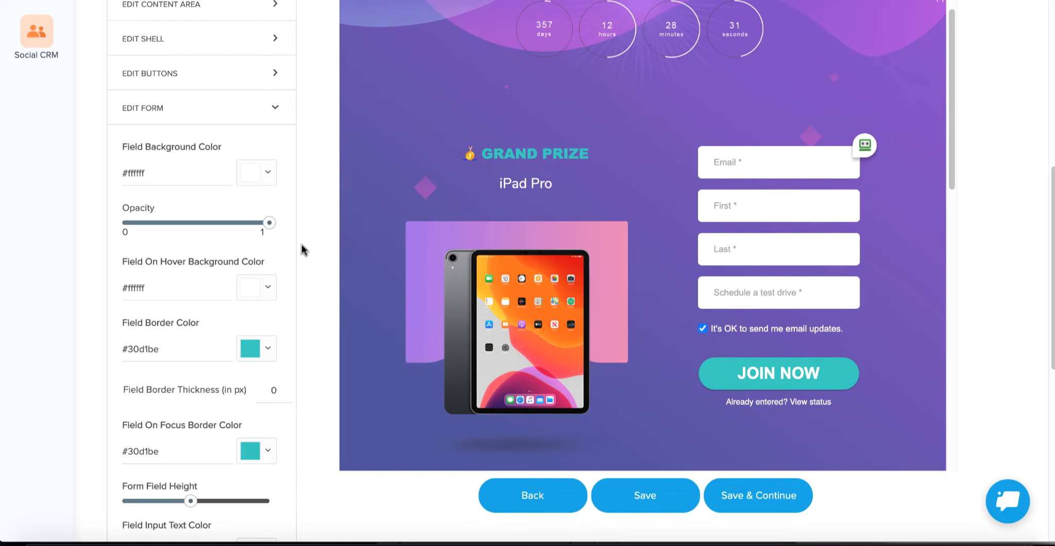
Set the form's Field Background Color to turquoise, #4ce6c9
left_click(270, 176)
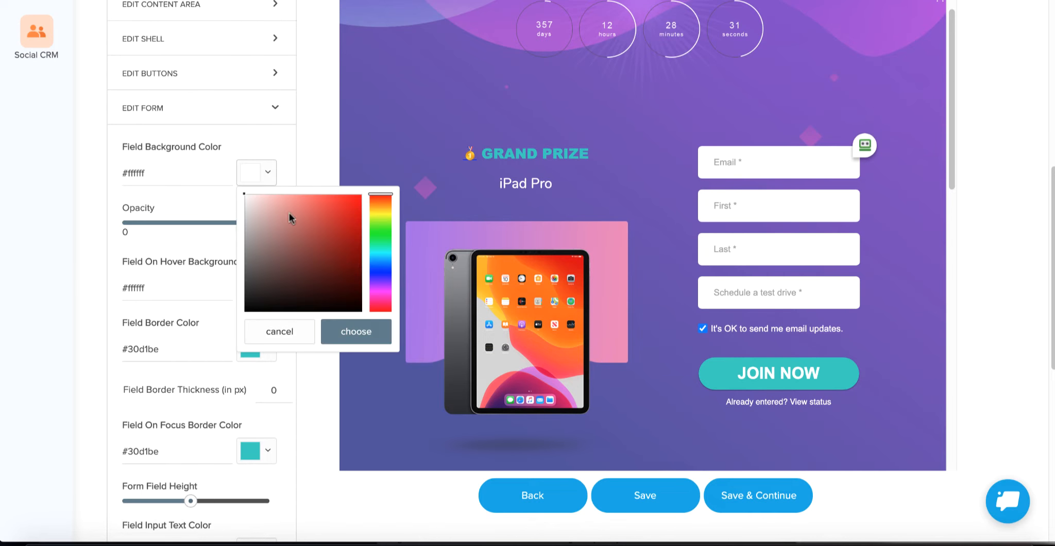
left_click(380, 250)
left_click(323, 205)
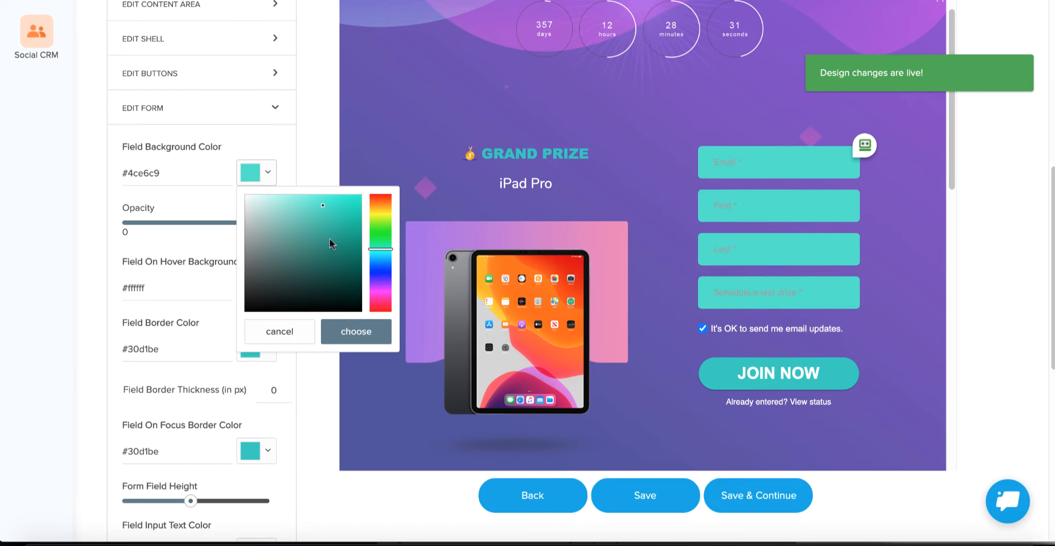
left_click(349, 334)
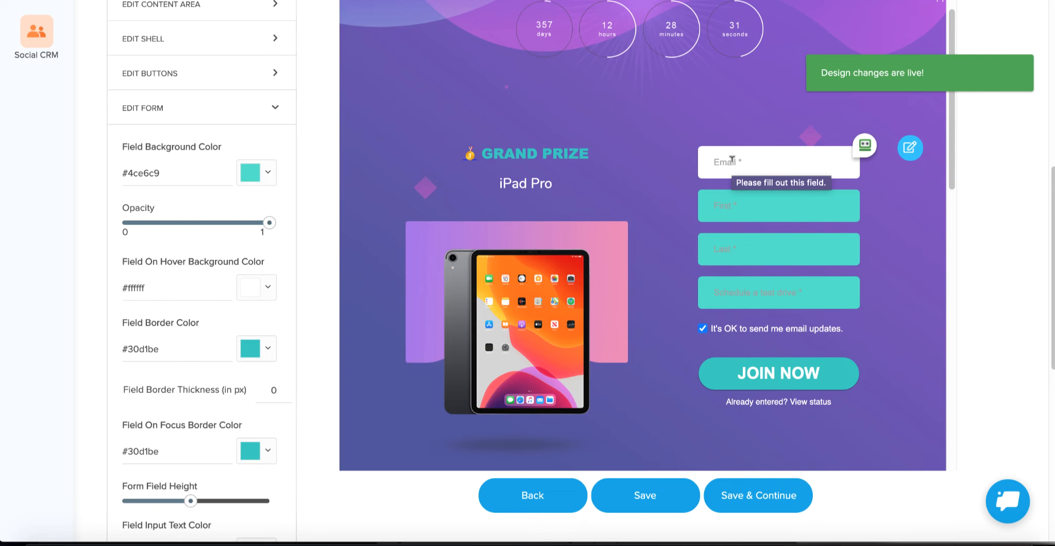
Set the form's Field On Hover Background Color to light gray, #d7d7d7
left_click(265, 288)
left_click_drag(252, 324, 246, 330)
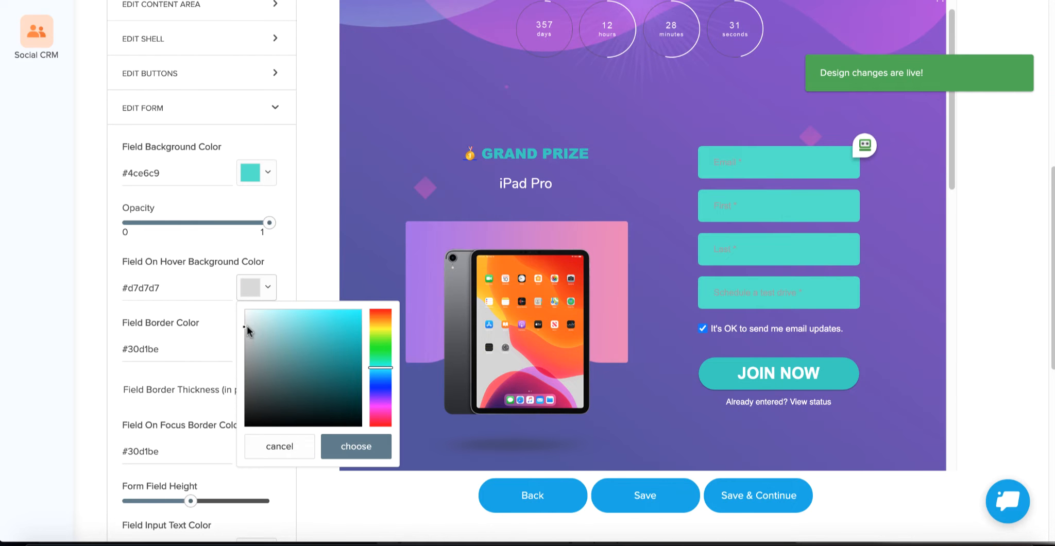
left_click(347, 444)
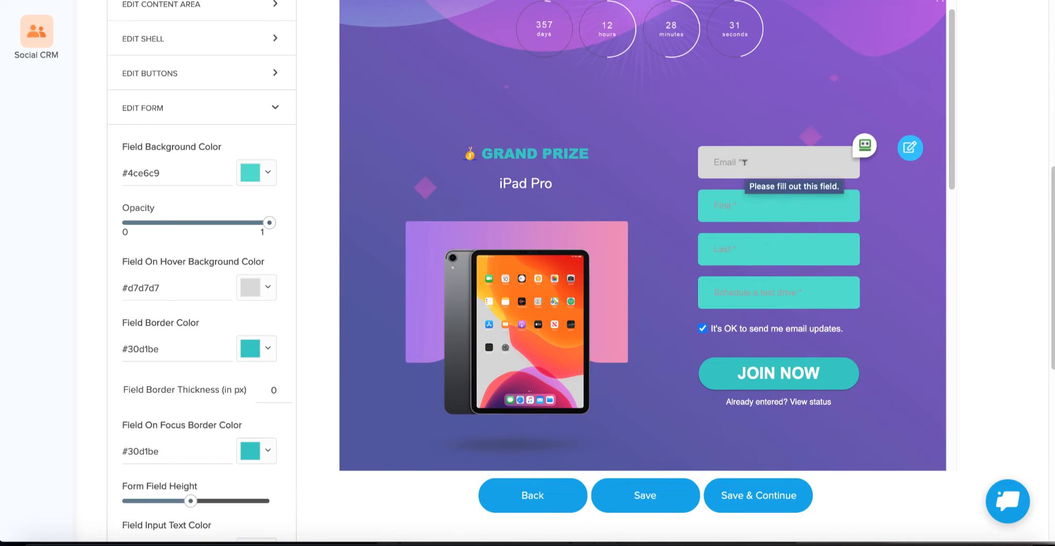
Set the form's Field Background Color to white, #ffffff
left_click(265, 175)
left_click(245, 197)
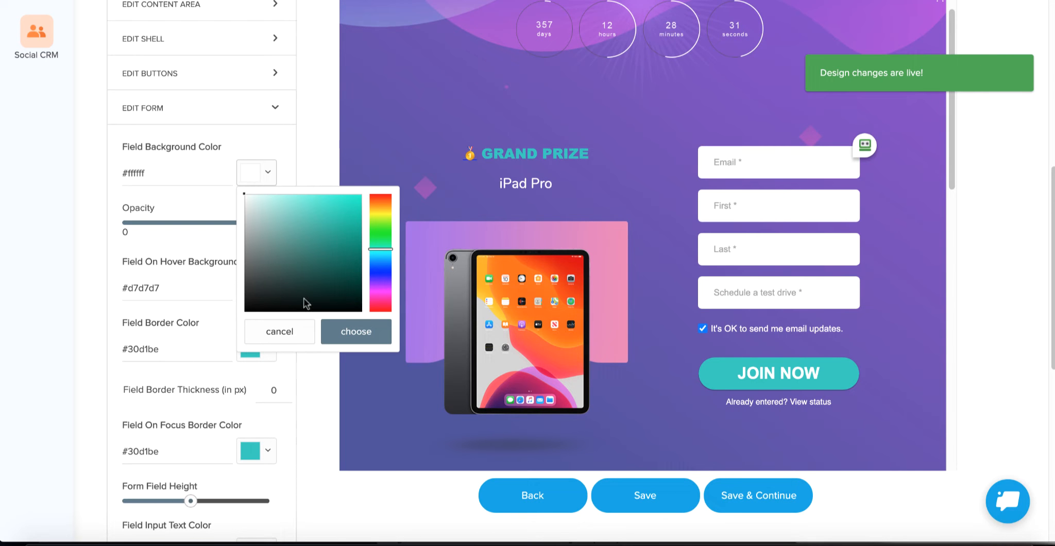
left_click(357, 330)
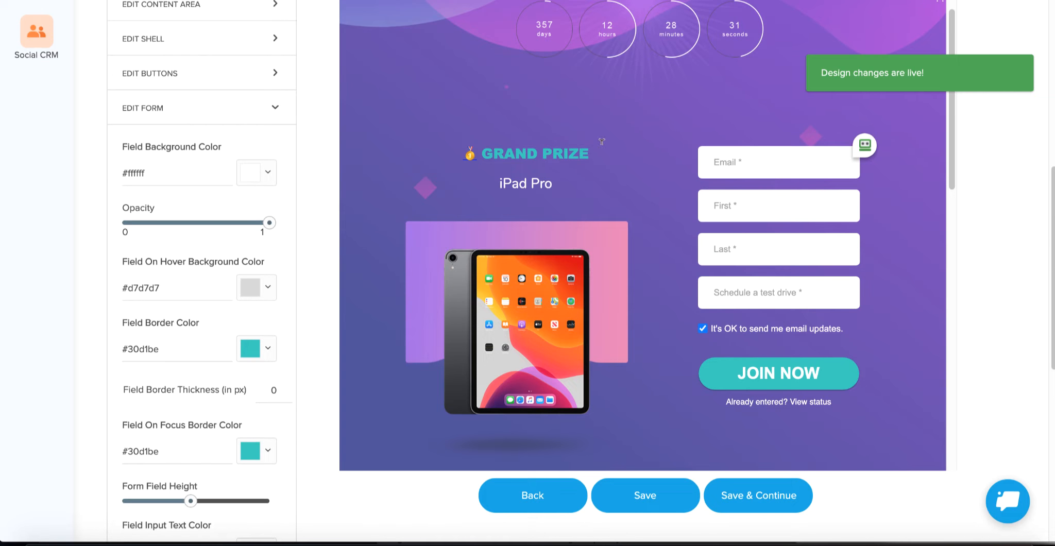
left_click(512, 284)
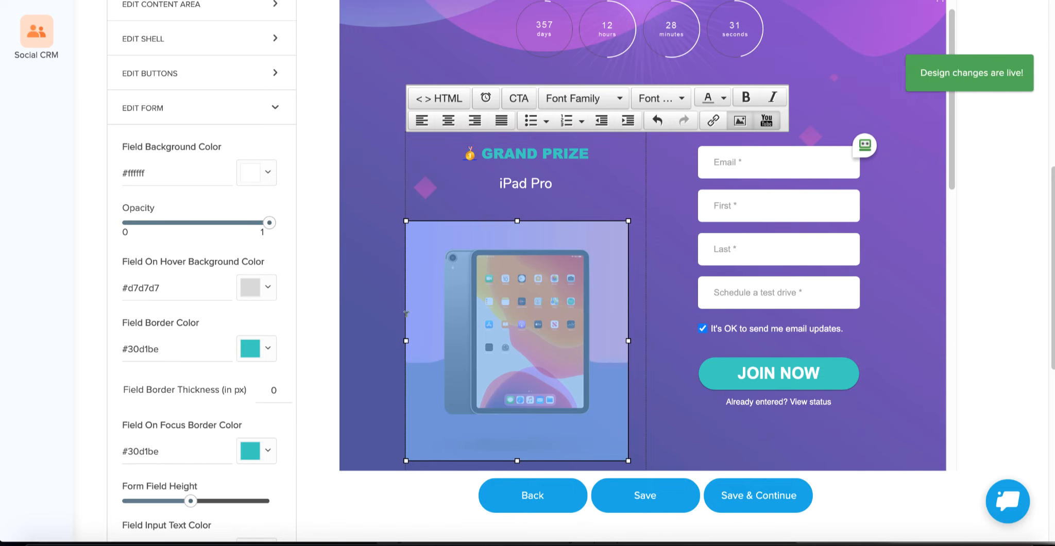
scroll(550, 316, "up", 1)
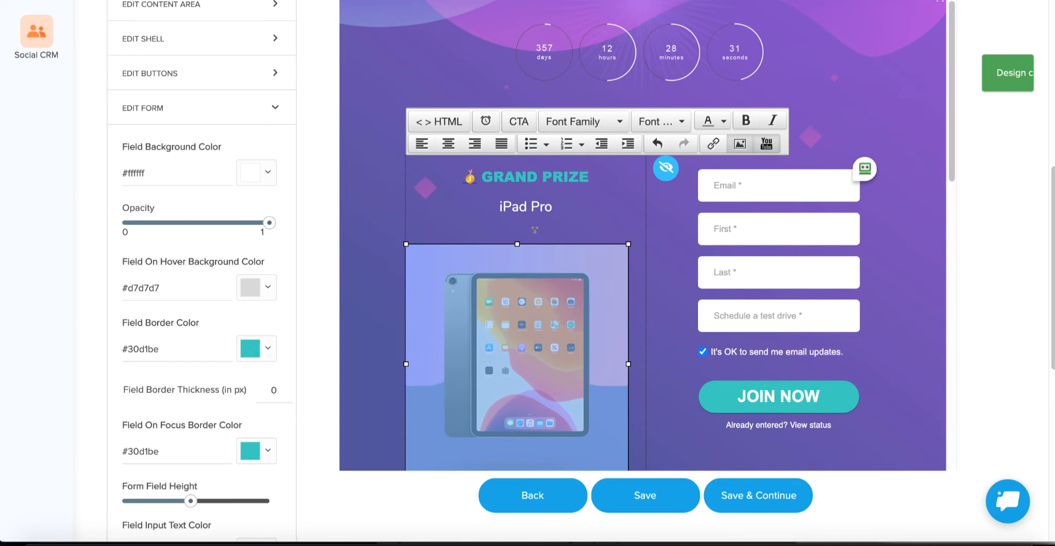
scroll(558, 338, "down", 3)
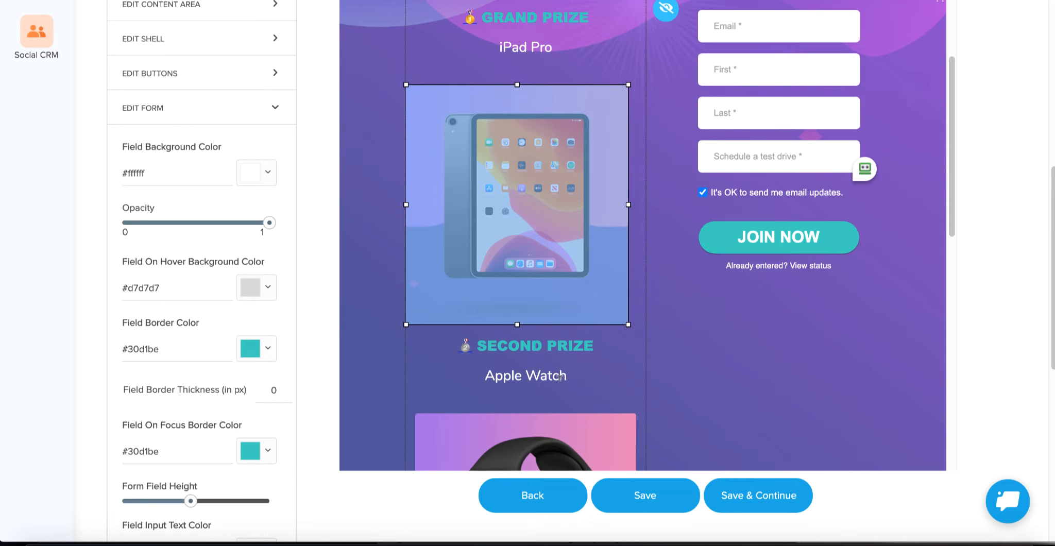
Enable the Below submission form content block and check its editable area beneath the entry form
left_click(772, 268)
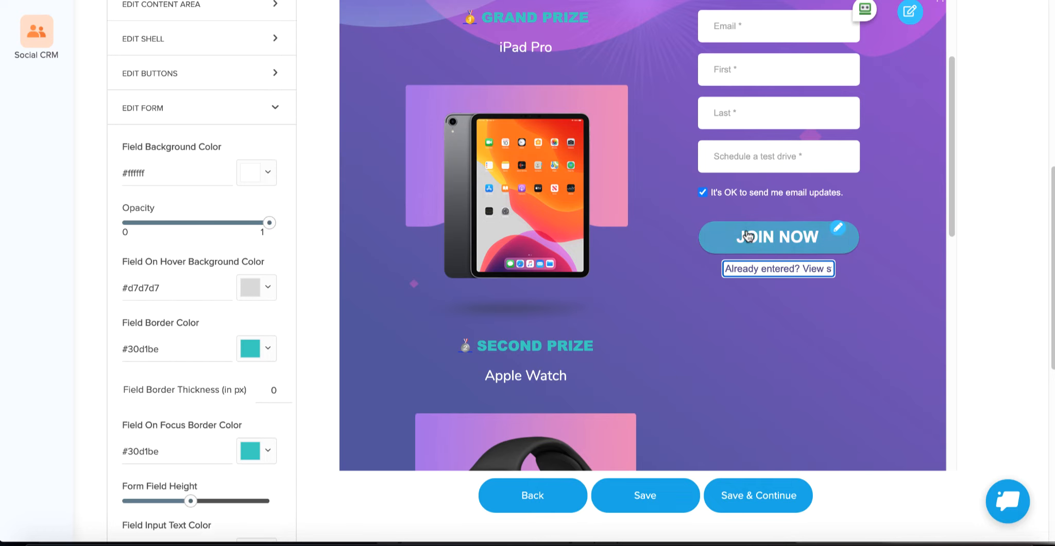
left_click(768, 309)
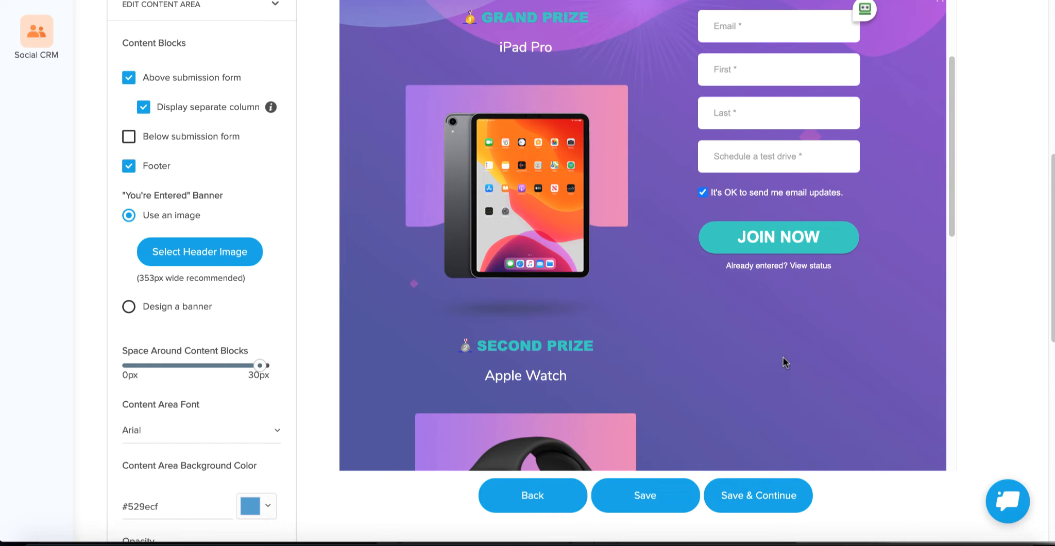
left_click(128, 137)
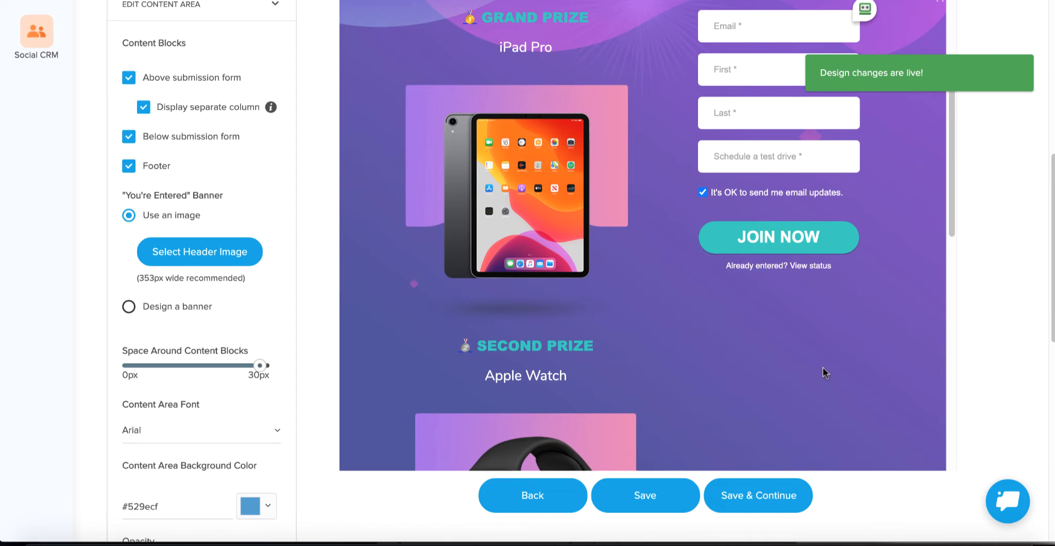
left_click(787, 308)
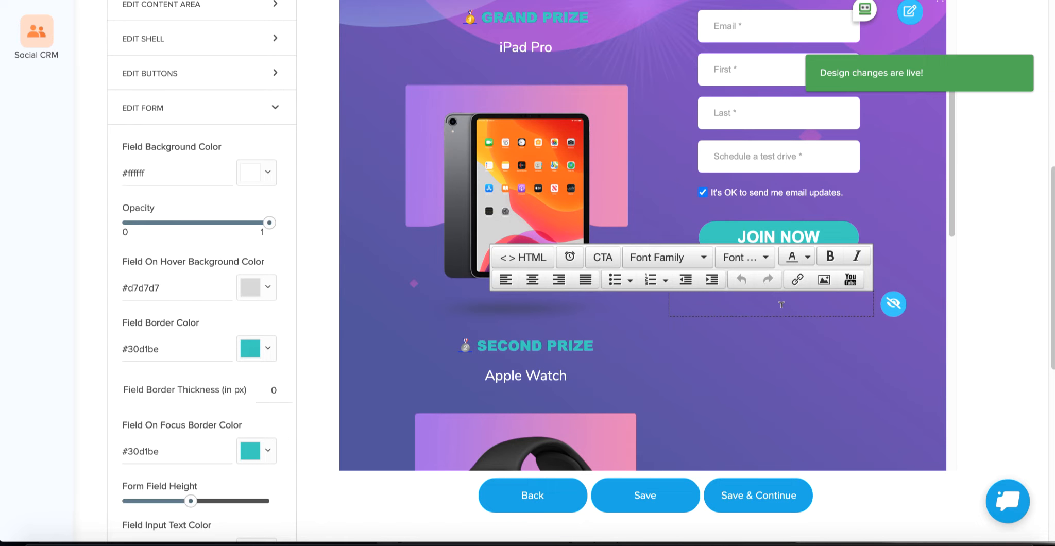
left_click(783, 345)
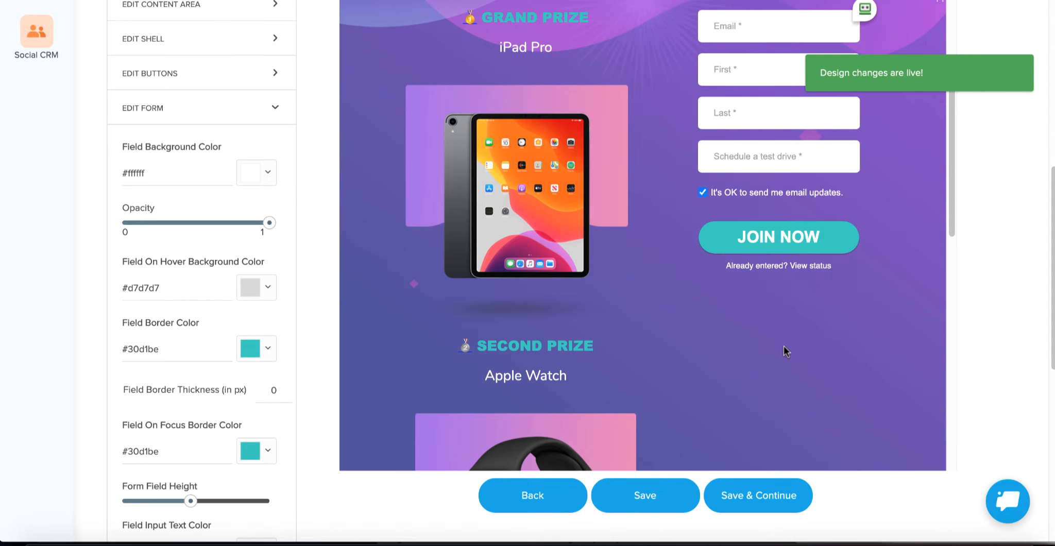
Open the Javascript widget settings and examine the Popup options for first visit, delay and fly-in effect
scroll(168, 314, "down", 3)
scroll(167, 313, "down", 5)
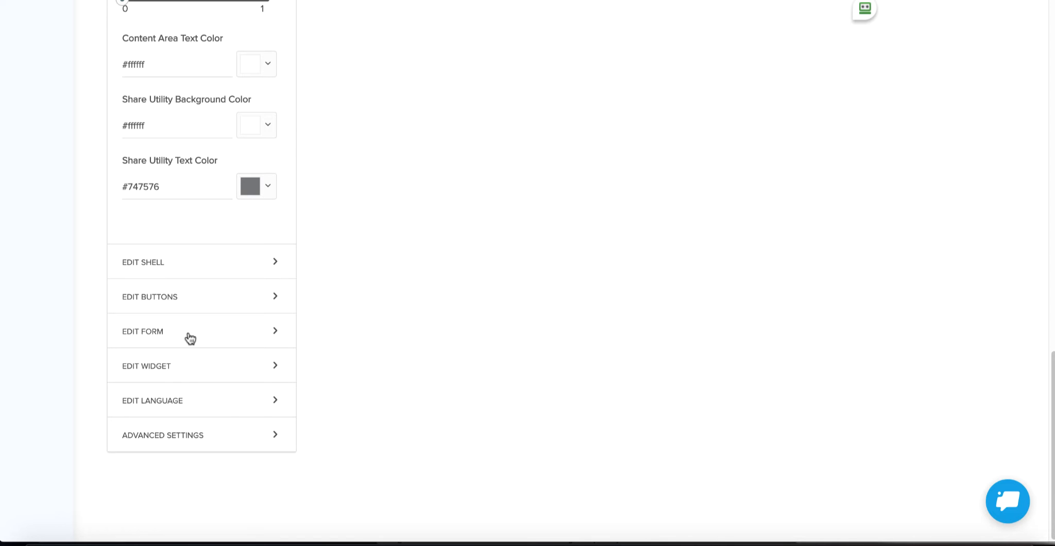
left_click(155, 369)
scroll(203, 309, "up", 1)
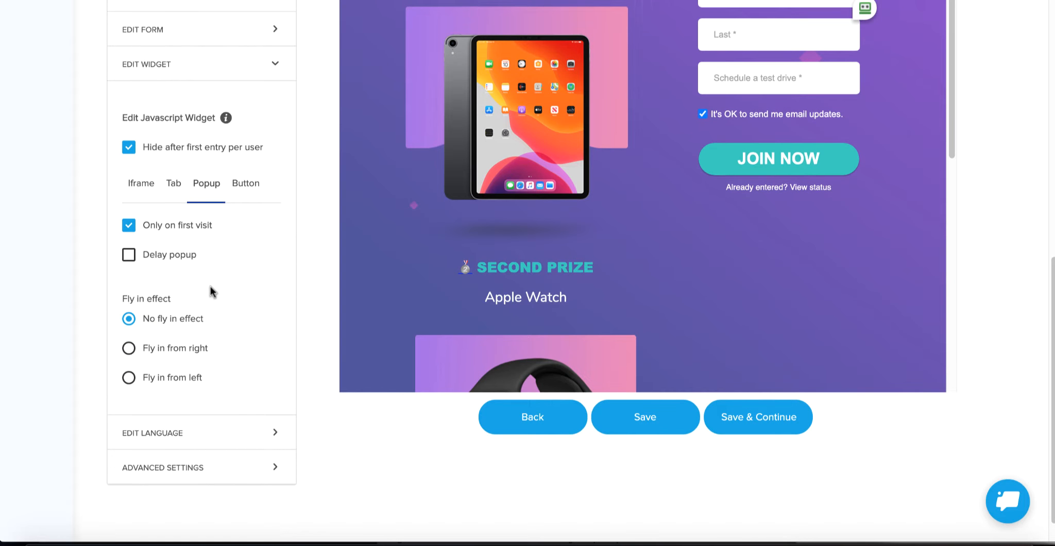
scroll(210, 284, "up", 1)
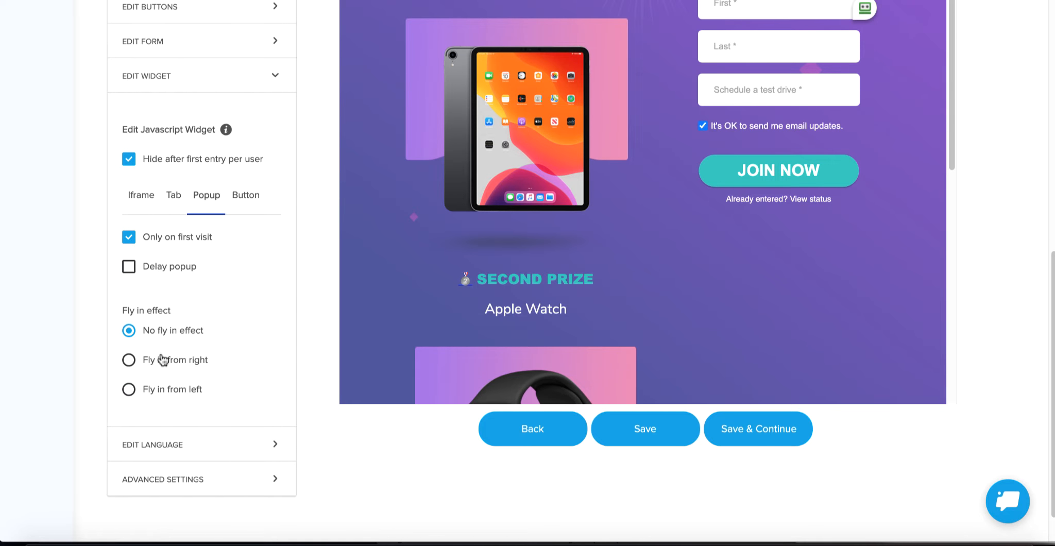
Open the campaign's language editor and look through the default texts that can be replaced
left_click(160, 445)
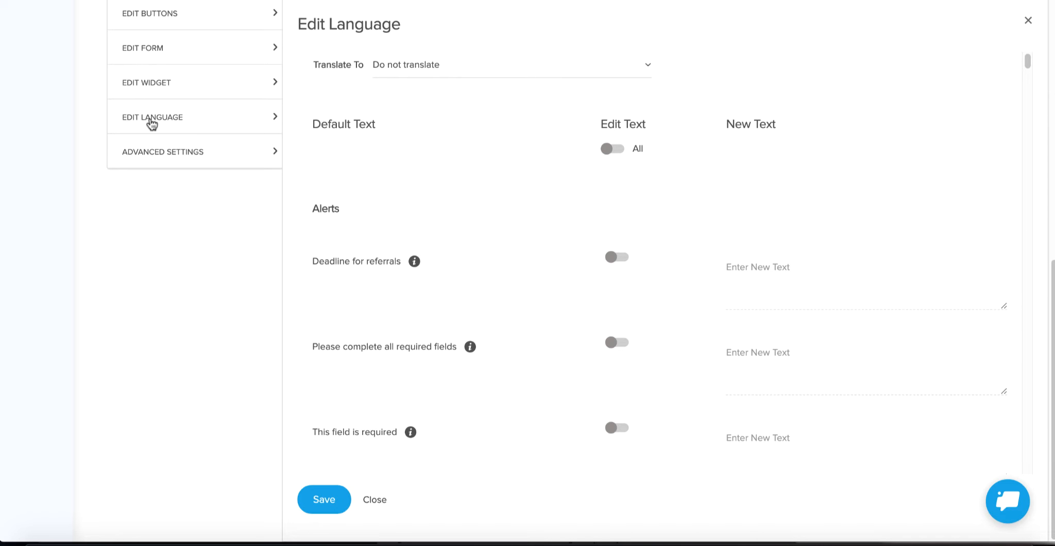
scroll(670, 164, "down", 7)
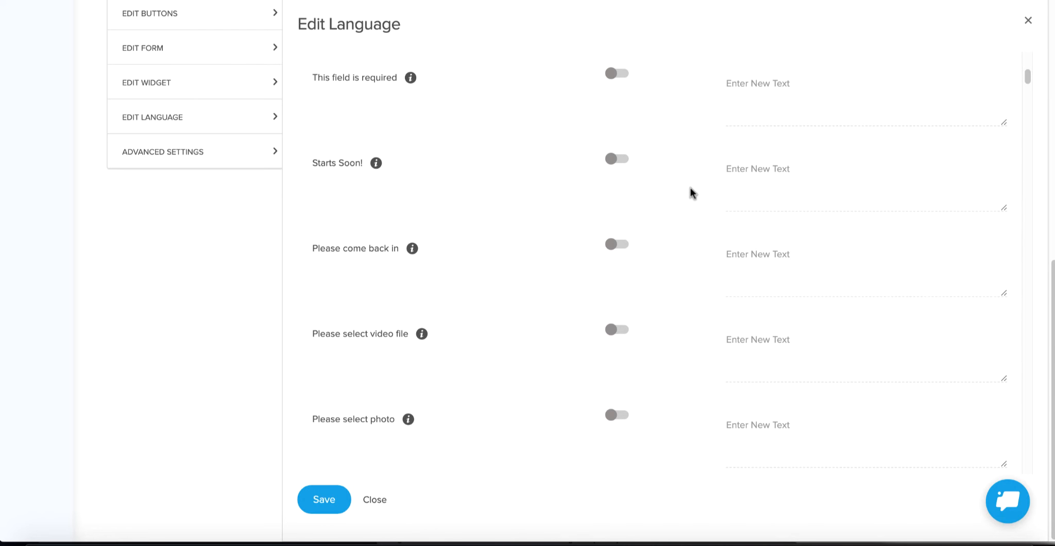
scroll(683, 190, "down", 15)
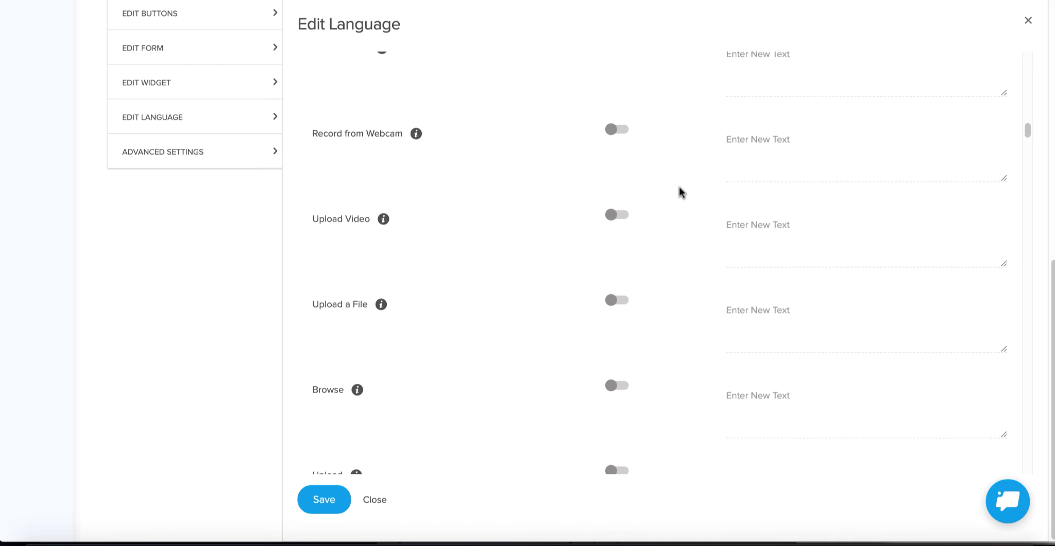
scroll(683, 182, "up", 10)
scroll(681, 181, "up", 5)
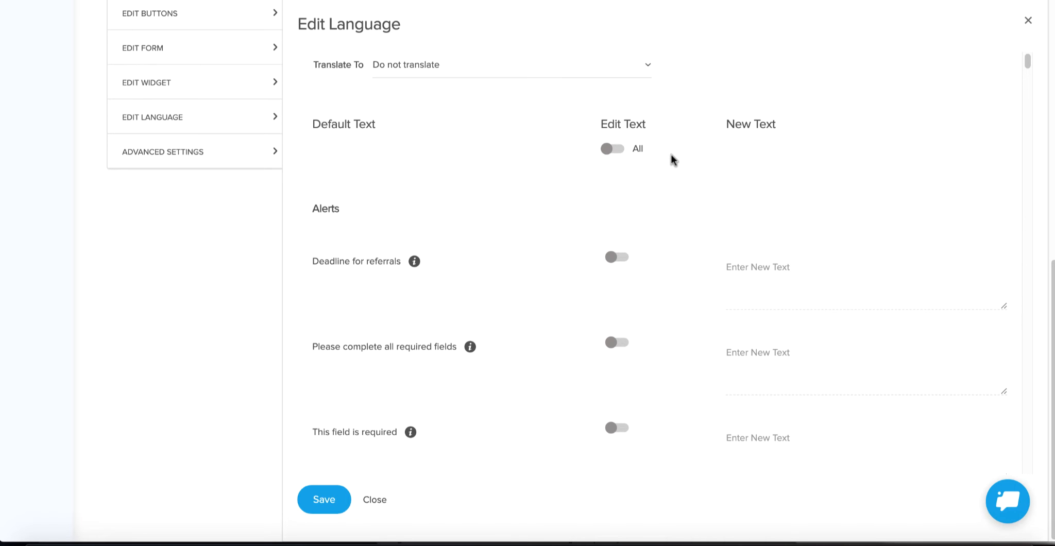
Try translating all campaign texts to French and review the translated entries
left_click(475, 70)
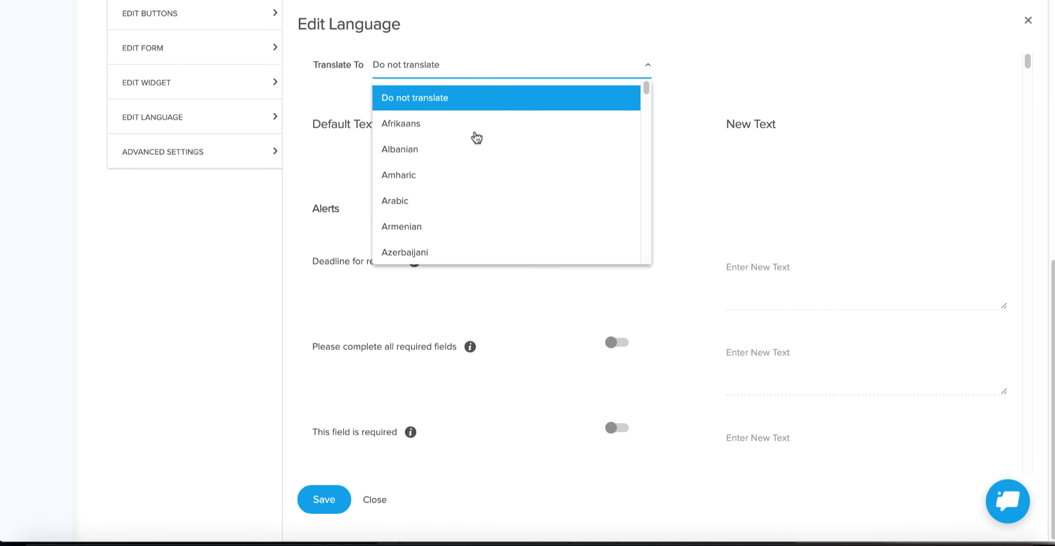
scroll(477, 137, "down", 12)
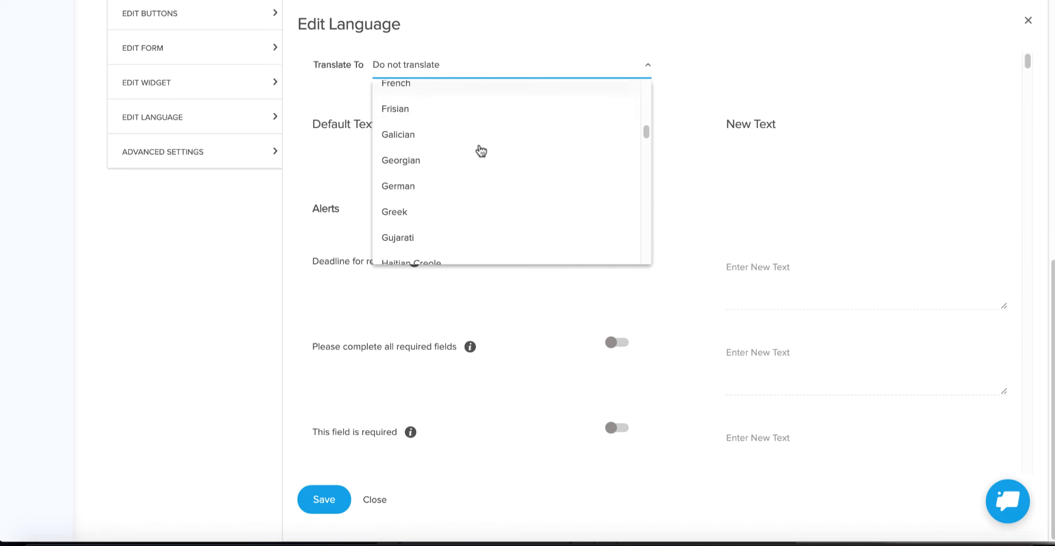
scroll(477, 144, "up", 2)
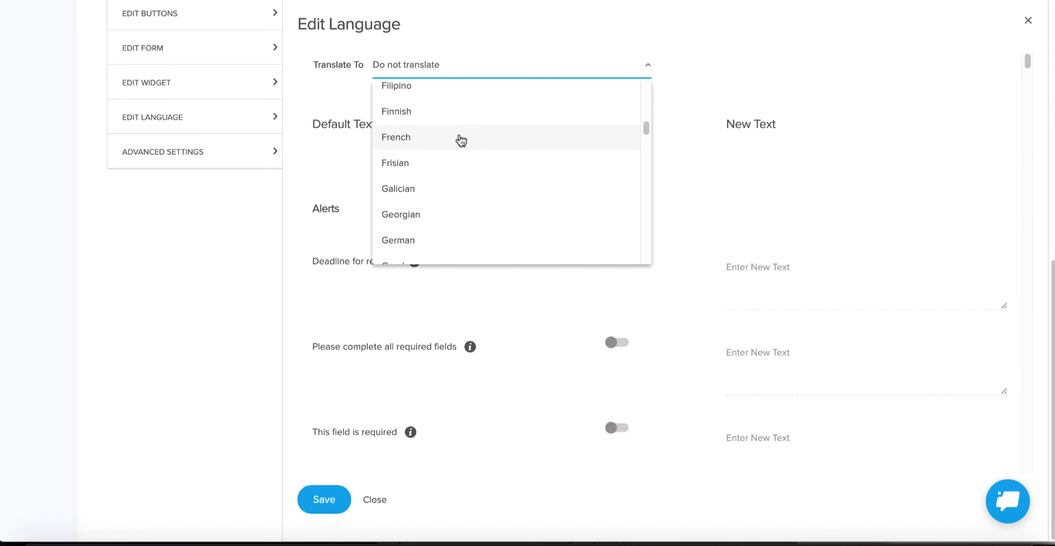
left_click(394, 138)
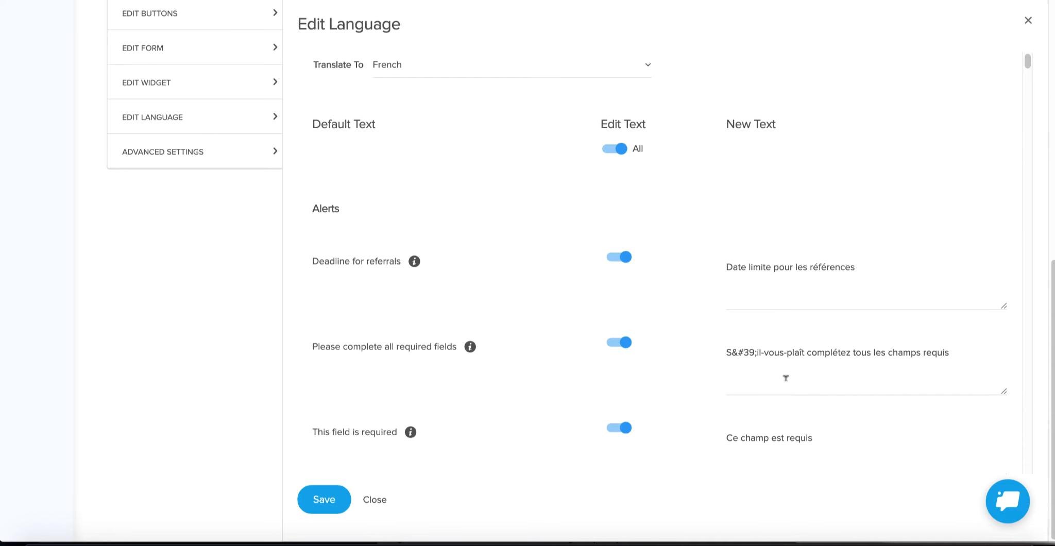
scroll(797, 436, "down", 7)
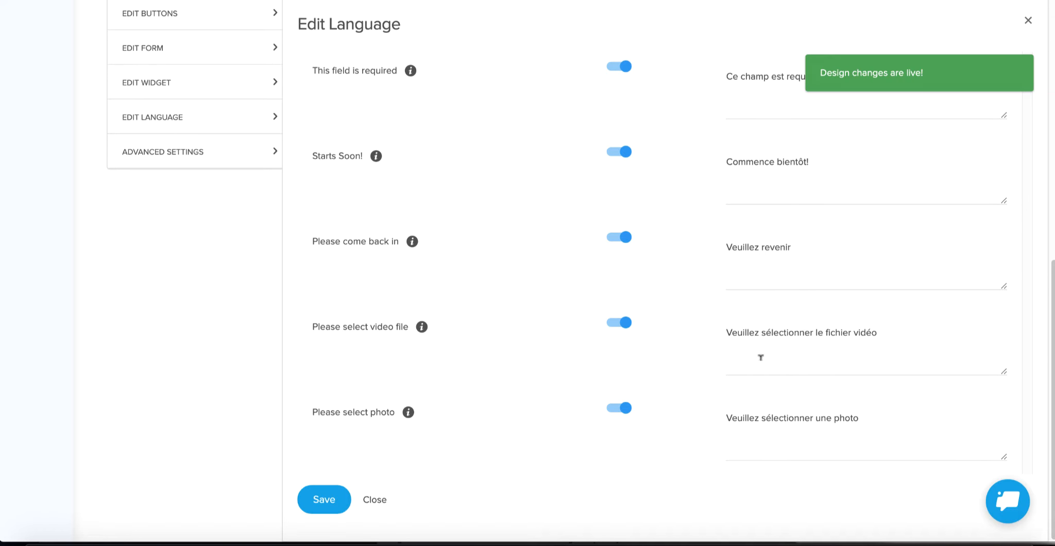
scroll(515, 269, "up", 7)
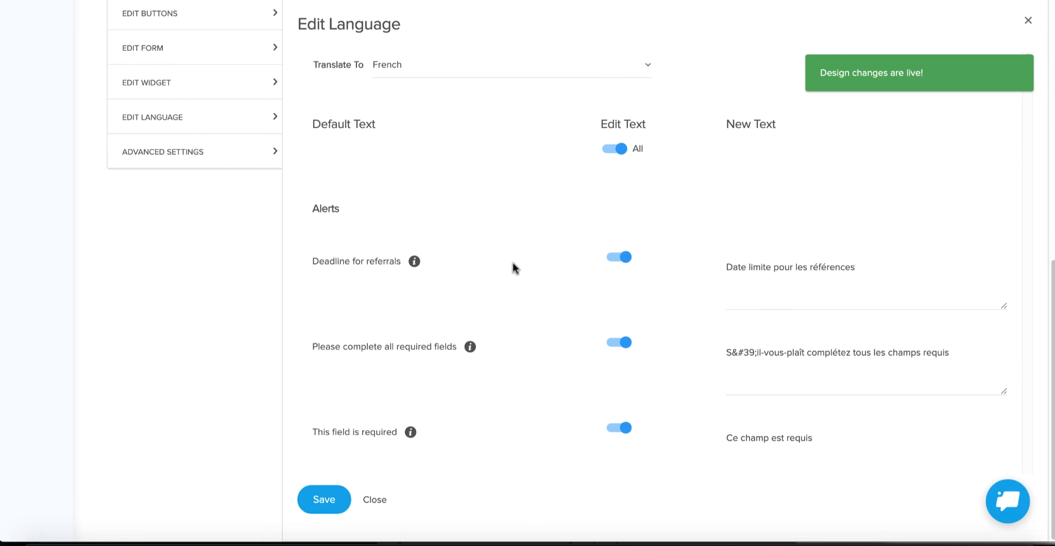
Turn off Edit Text for all entries to clear the French translation, and save the language settings
scroll(513, 268, "up", 8)
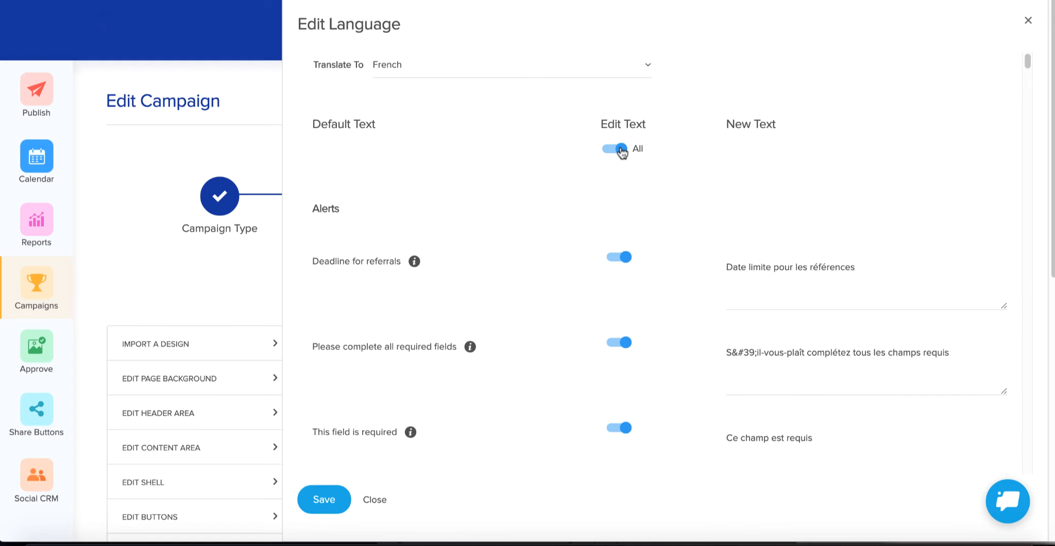
left_click(622, 149)
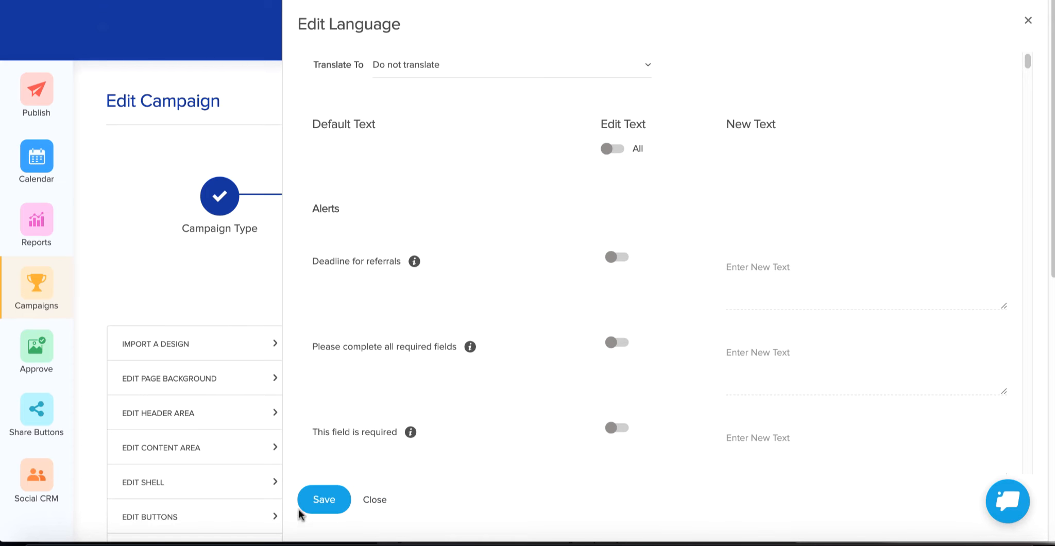
left_click(323, 494)
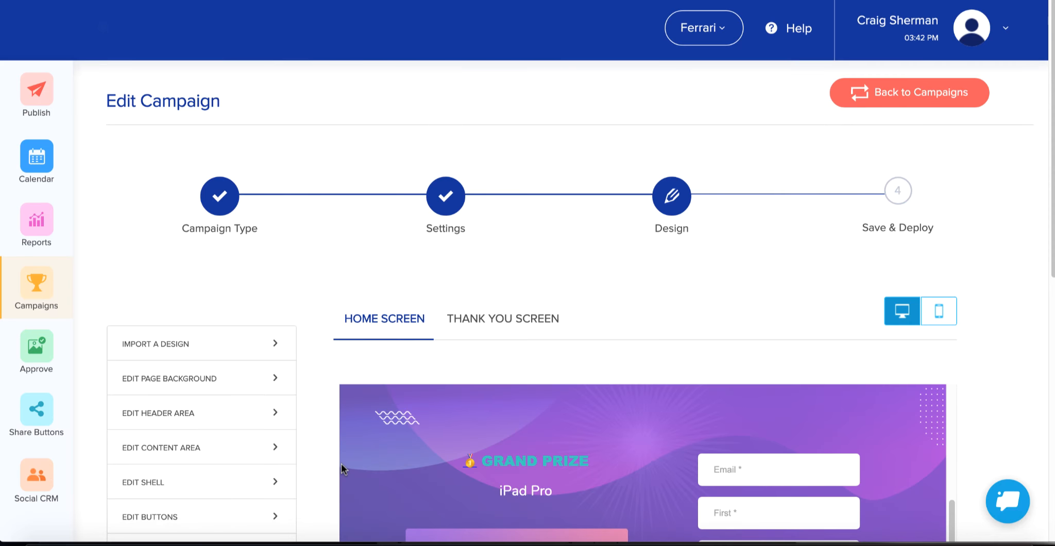
Examine the advanced settings for SEO and OG tags, page image, favicon, tracking tags and custom CSS
scroll(226, 322, "down", 9)
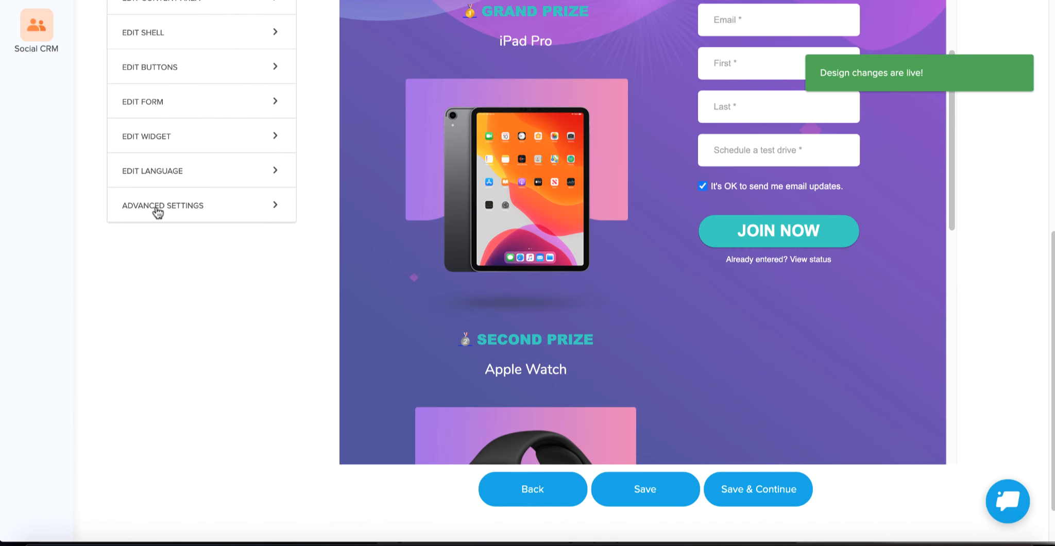
left_click(157, 208)
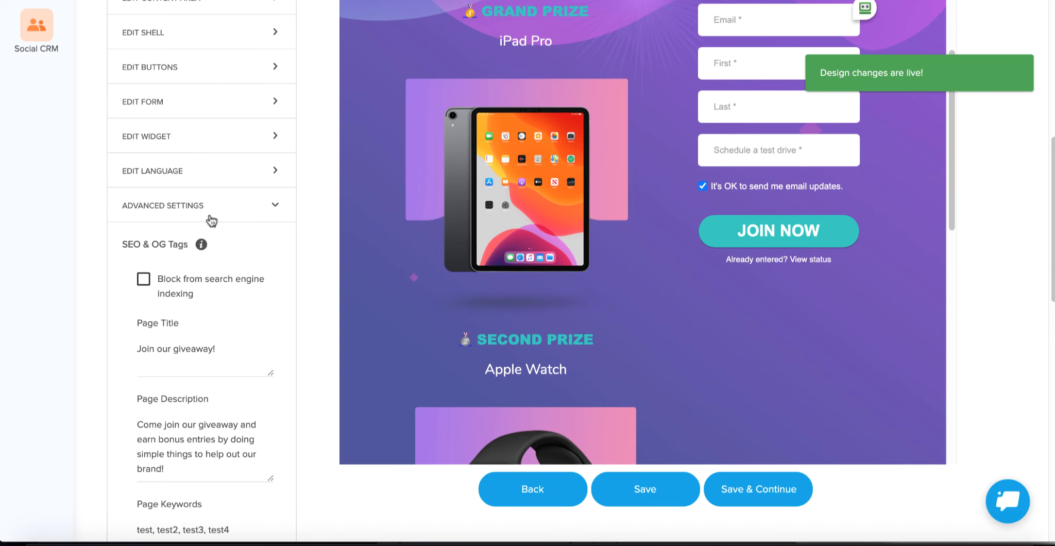
scroll(294, 287, "down", 1)
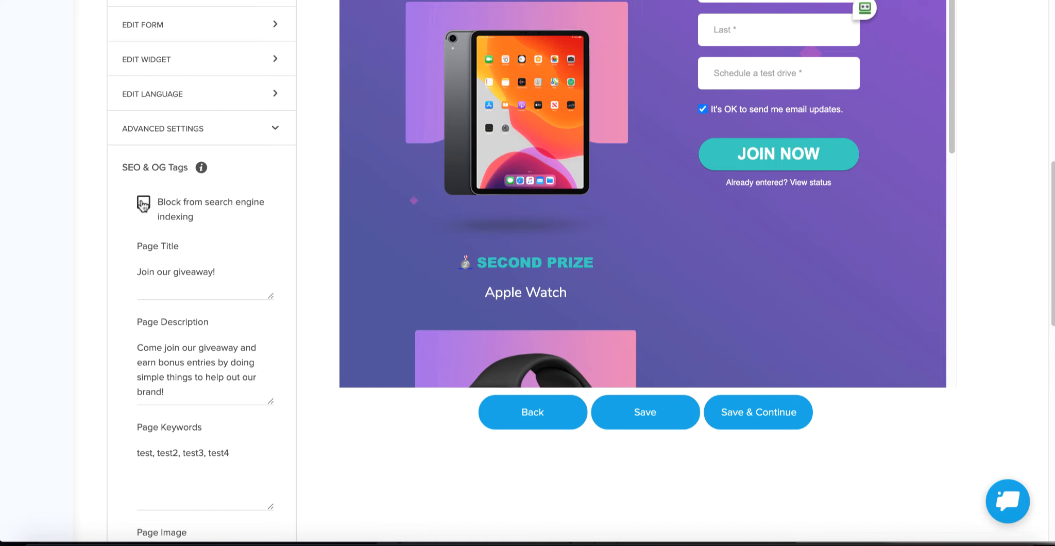
scroll(142, 202, "down", 1)
scroll(142, 204, "down", 2)
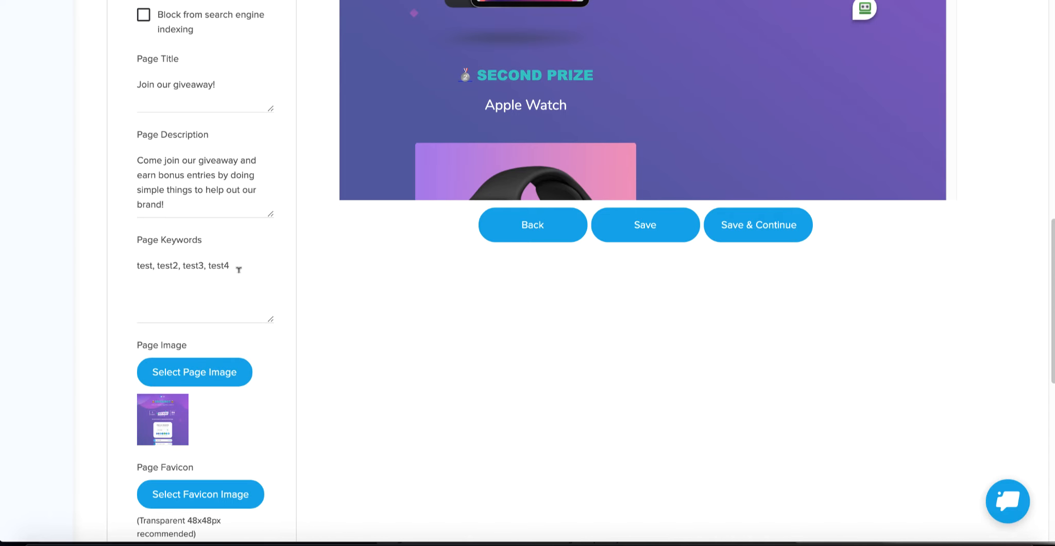
scroll(228, 278, "down", 2)
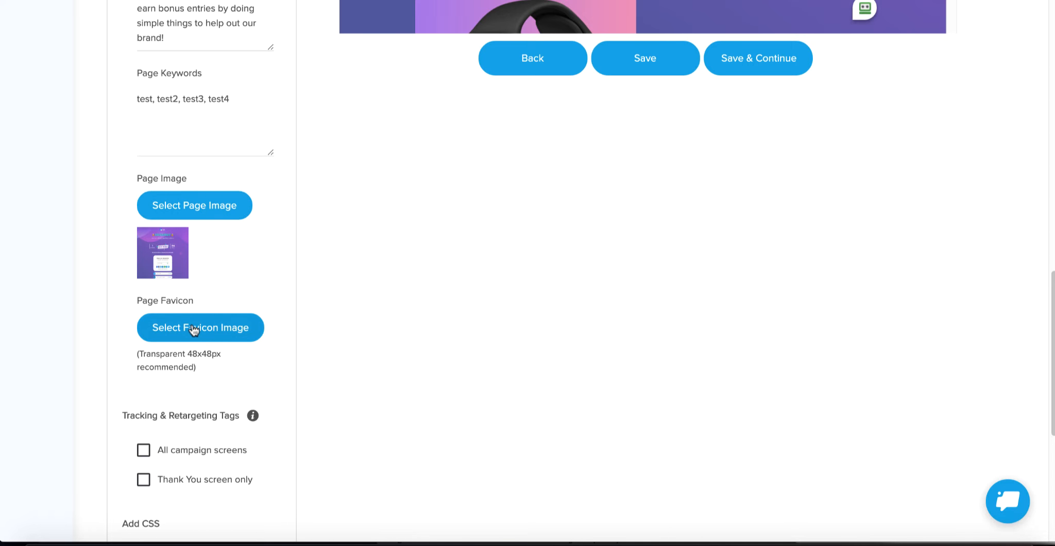
scroll(194, 329, "down", 2)
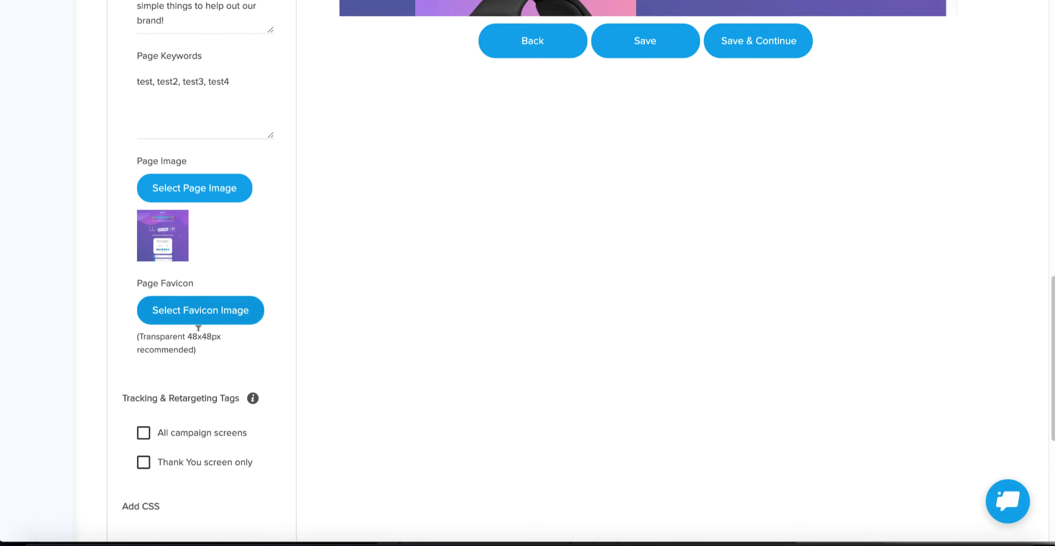
scroll(195, 330, "down", 3)
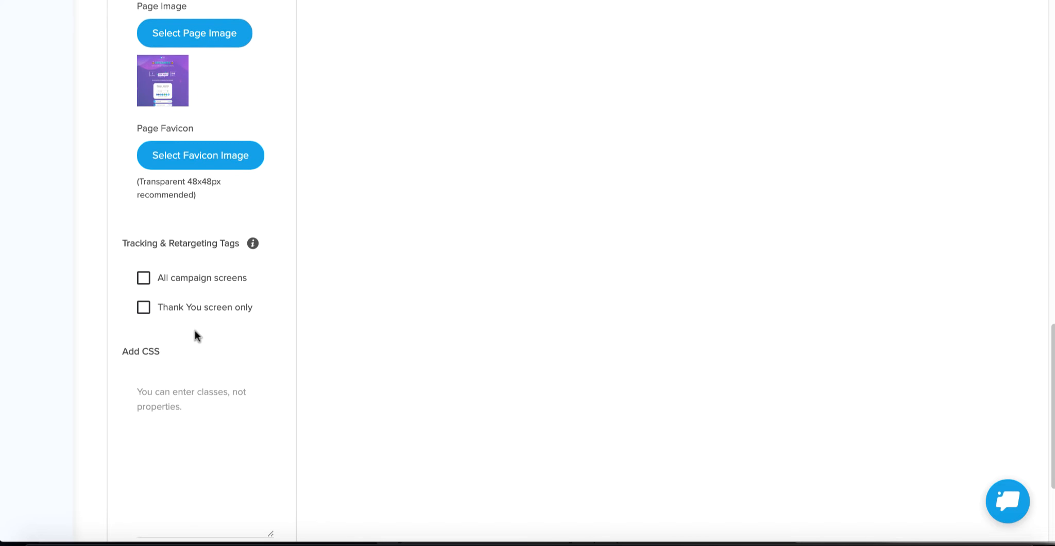
Try enabling the Tracking & Retargeting Tags for all campaign screens and the Thank You screen, and disable both again
left_click(144, 279)
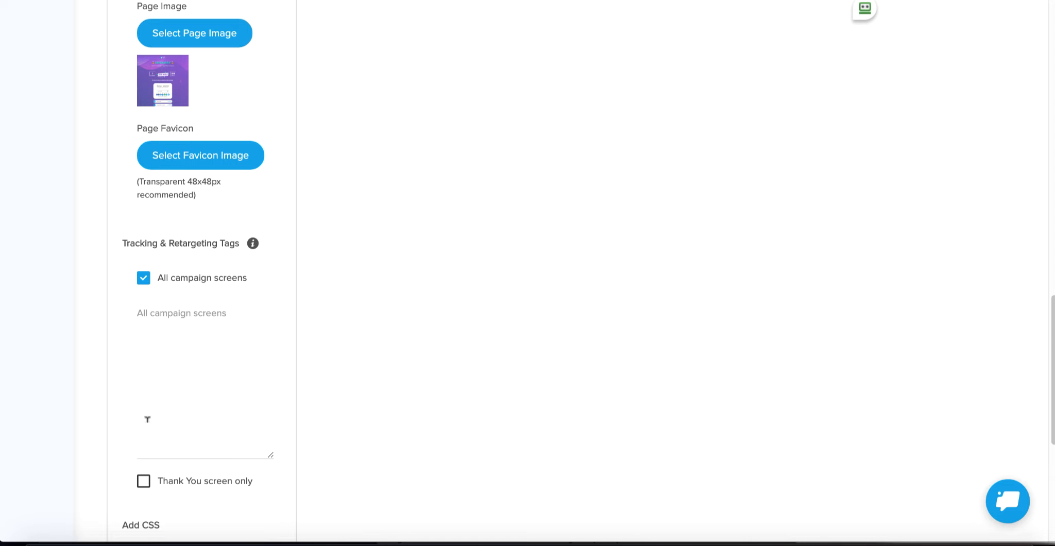
scroll(181, 391, "down", 2)
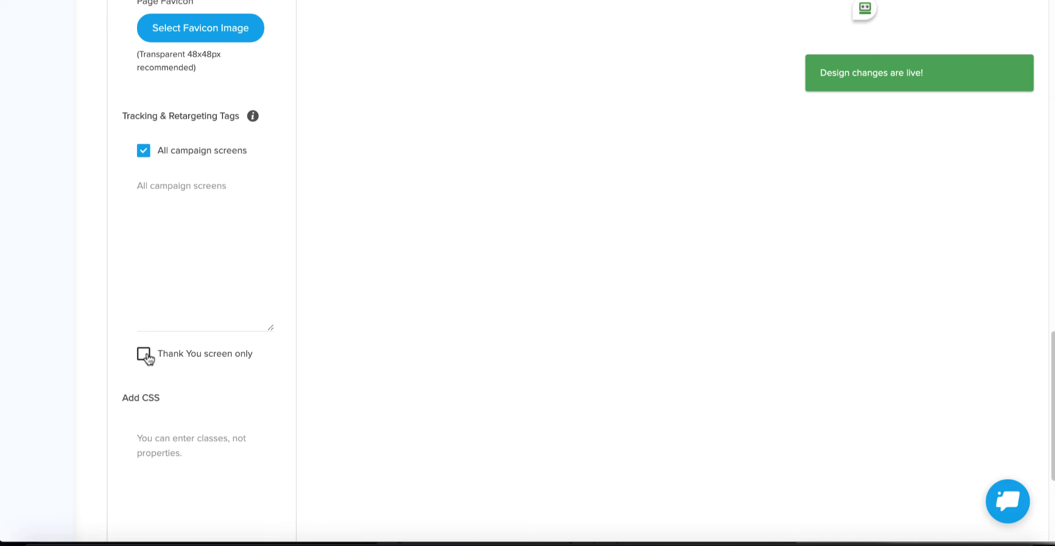
left_click(145, 354)
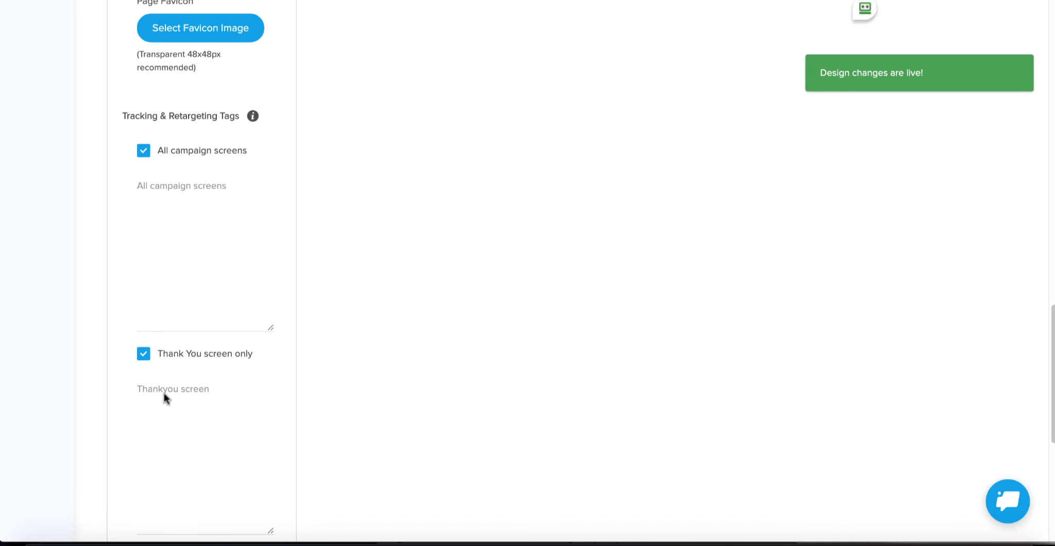
left_click(144, 355)
left_click(144, 152)
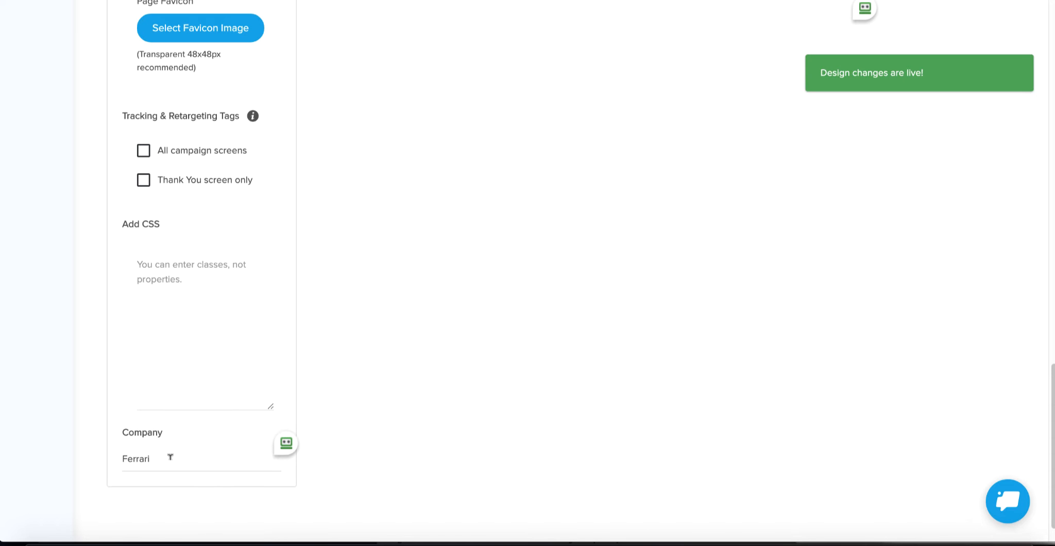
left_click(170, 457)
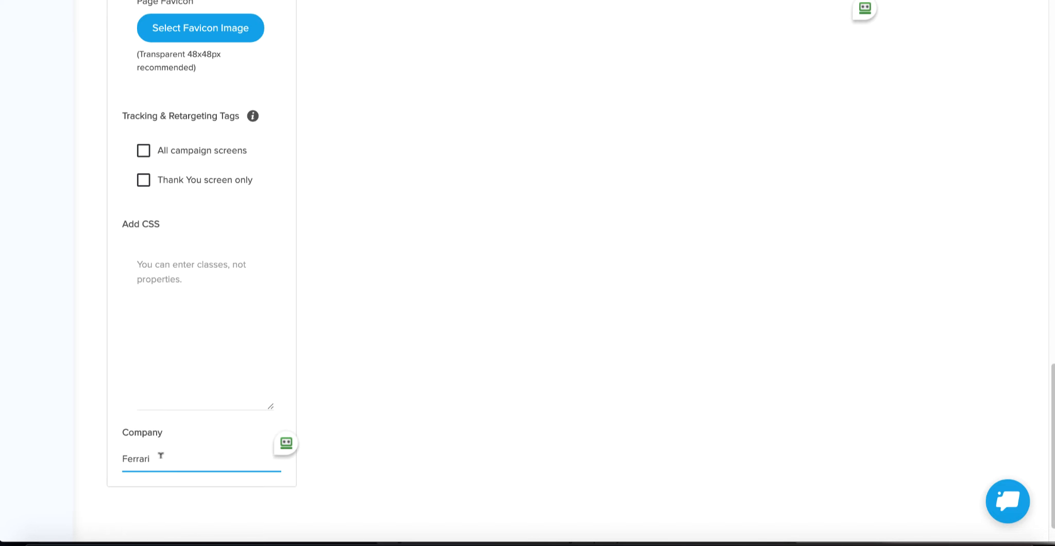
left_click(337, 311)
In the mobile view of the home screen, set the GIVEAWAY heading's font size to 26px
scroll(344, 313, "up", 15)
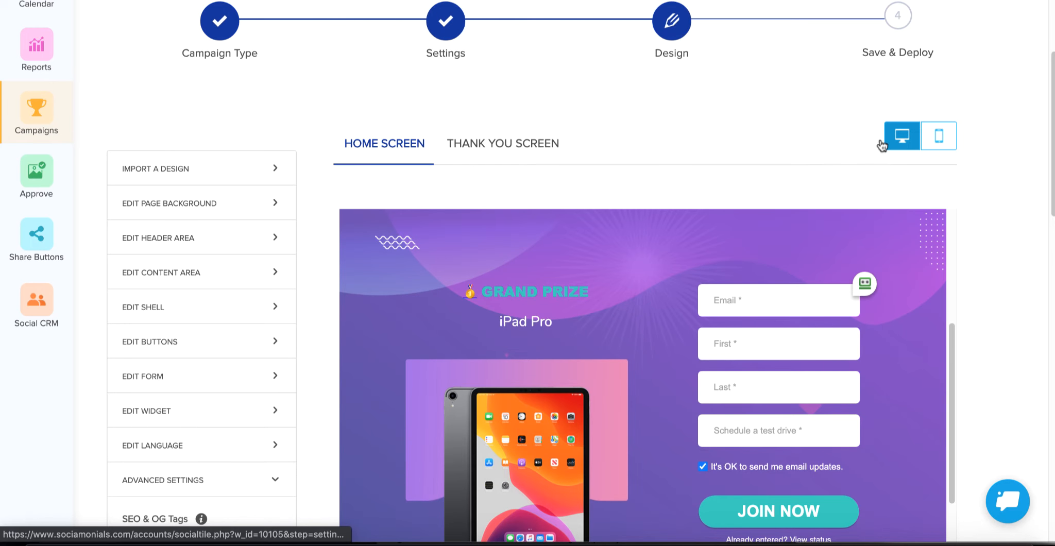
left_click(939, 136)
mouse_move(848, 287)
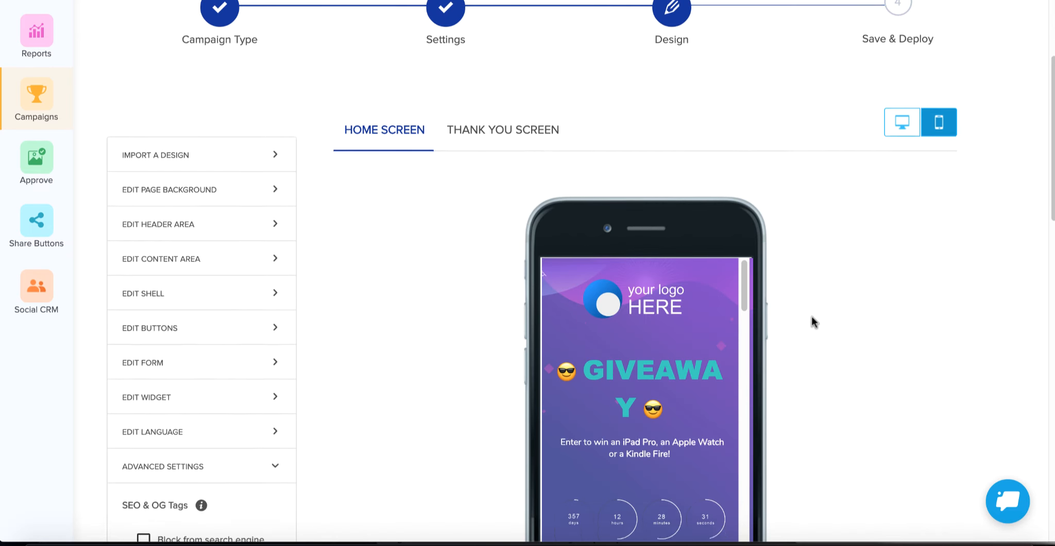
scroll(809, 314, "down", 2)
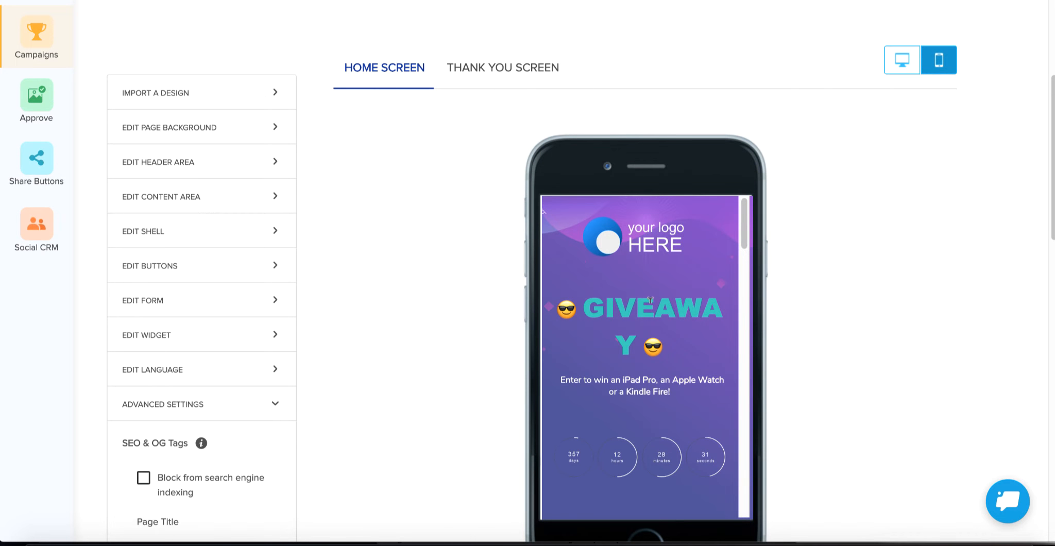
left_click(637, 340)
left_click_drag(637, 340, 592, 311)
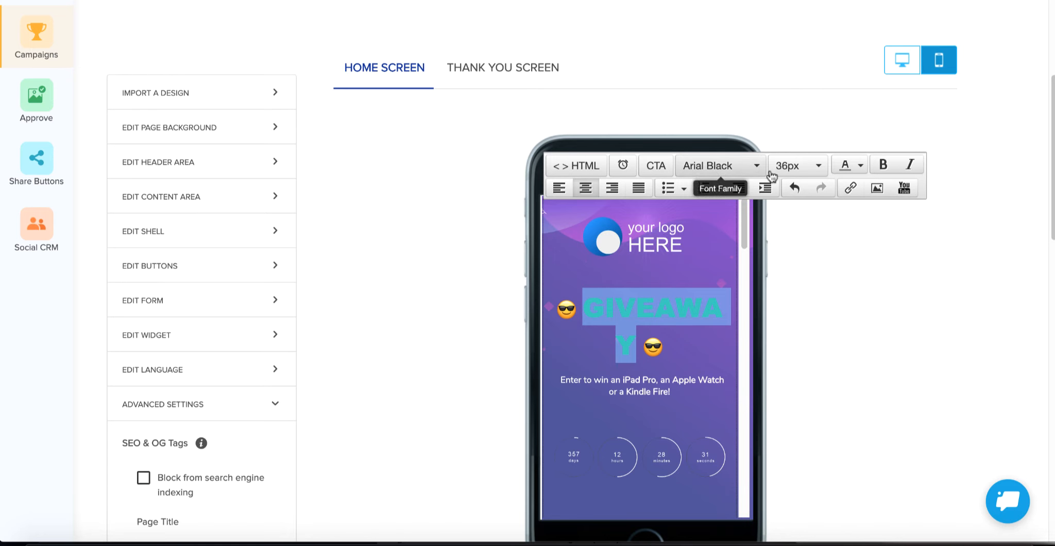
left_click(798, 165)
scroll(808, 353, "down", 3)
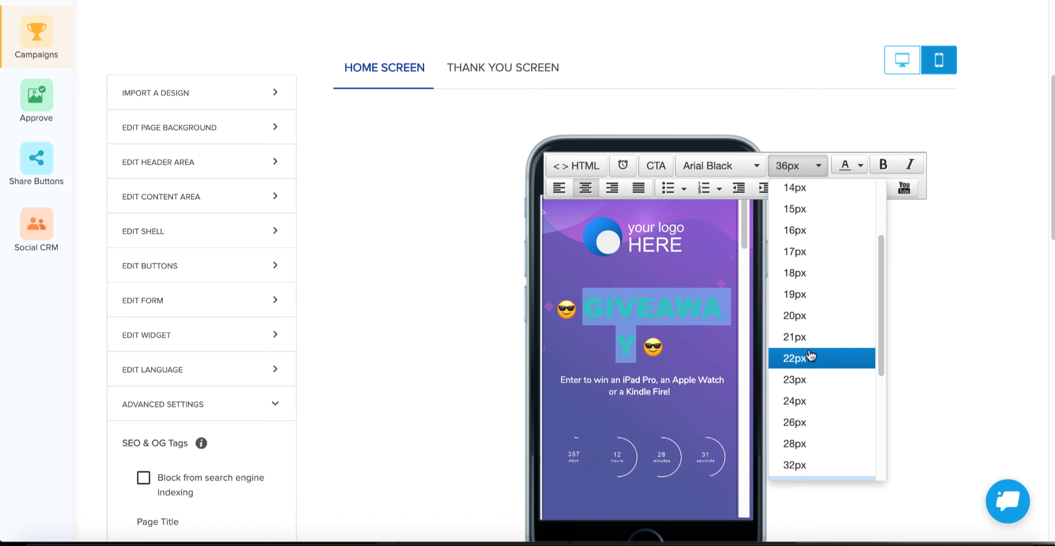
left_click(816, 454)
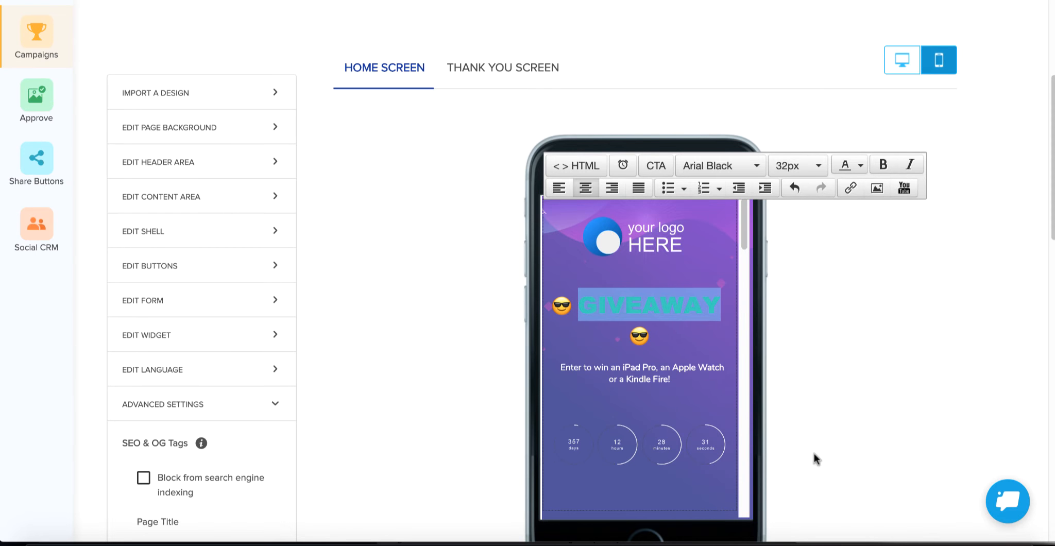
left_click(796, 166)
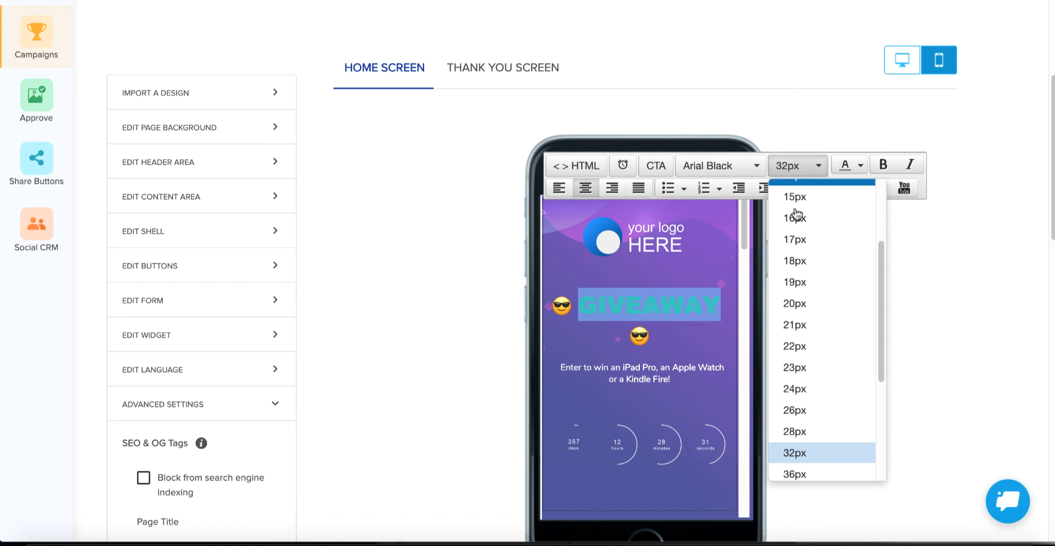
left_click(798, 411)
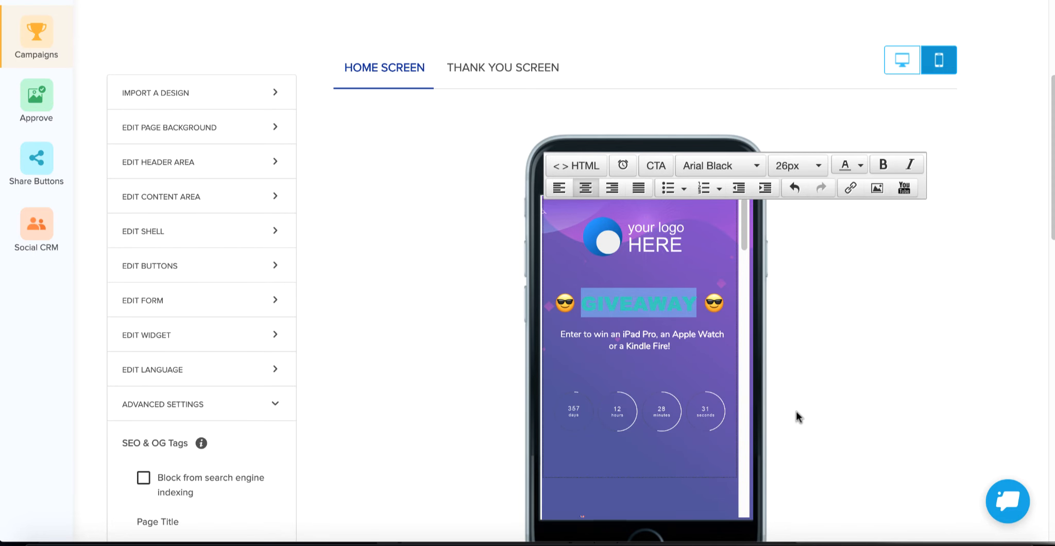
left_click(678, 332)
Review the mobile home screen from the countdown through the prizes, and return to the desktop view
scroll(677, 335, "down", 8)
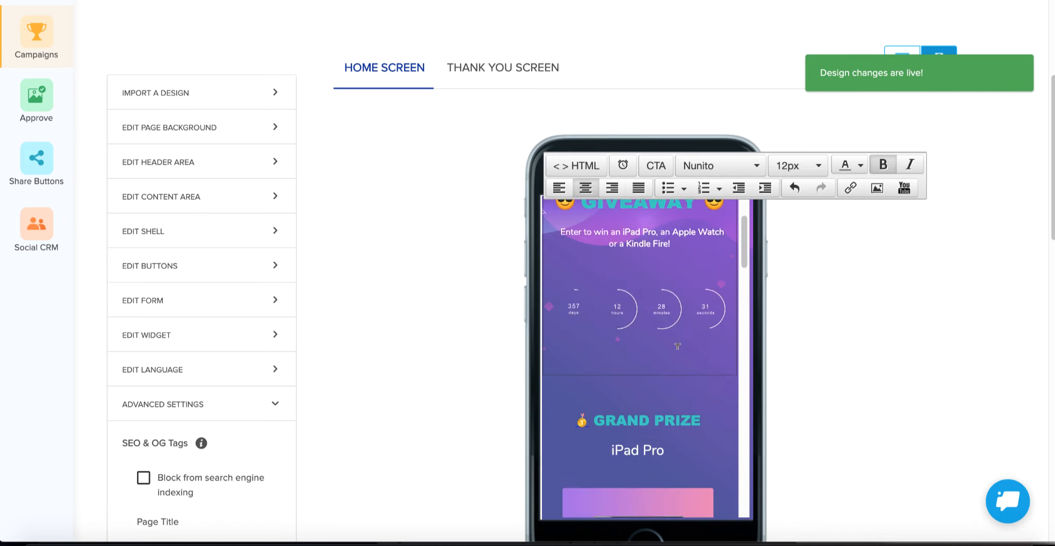
scroll(676, 345, "down", 10)
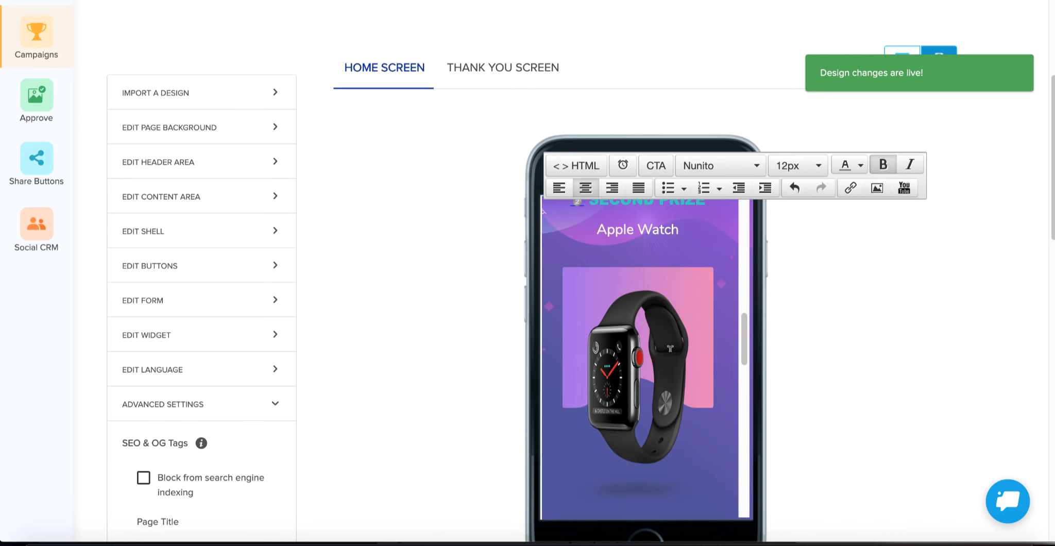
scroll(669, 350, "down", 3)
scroll(669, 349, "up", 15)
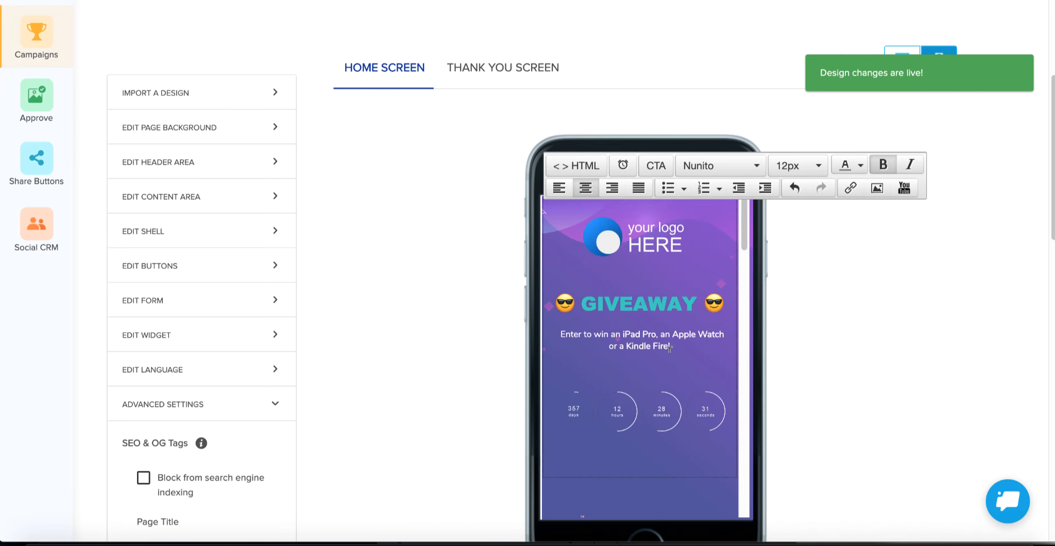
left_click(902, 60)
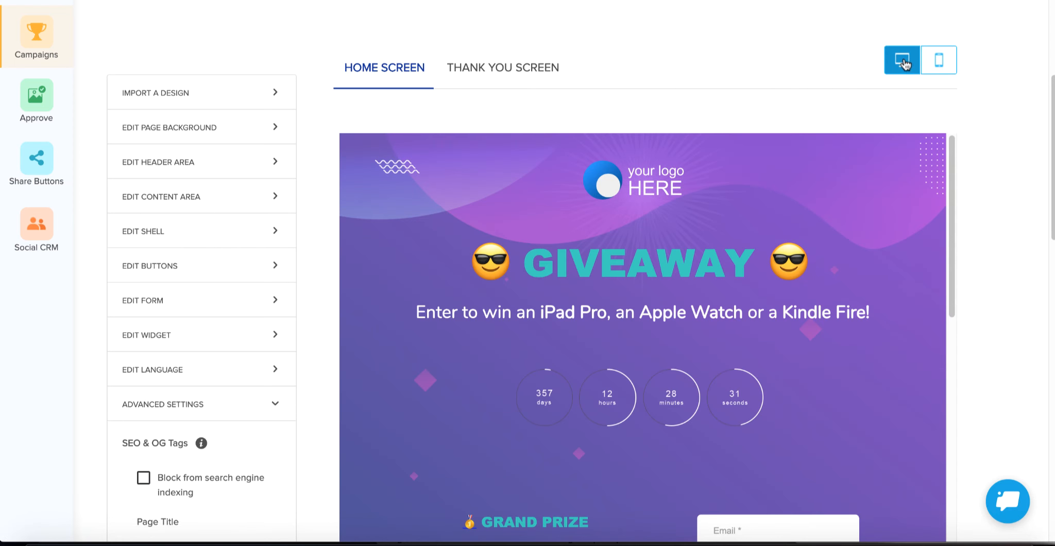
Review the Thank You screen's tracked link sharing and bonus entry challenges, and save the design to continue to Save & Deploy
left_click(509, 72)
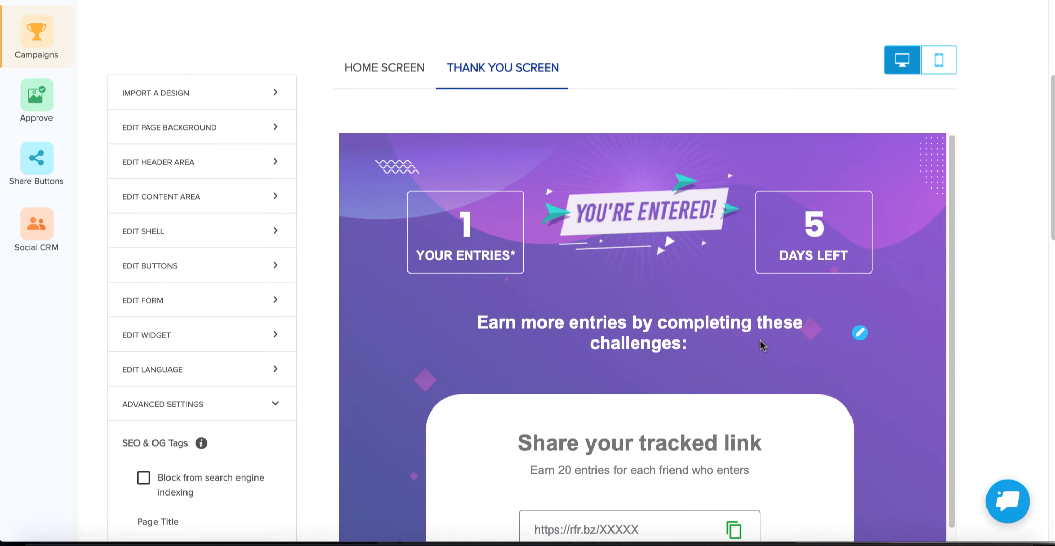
scroll(751, 344, "down", 1)
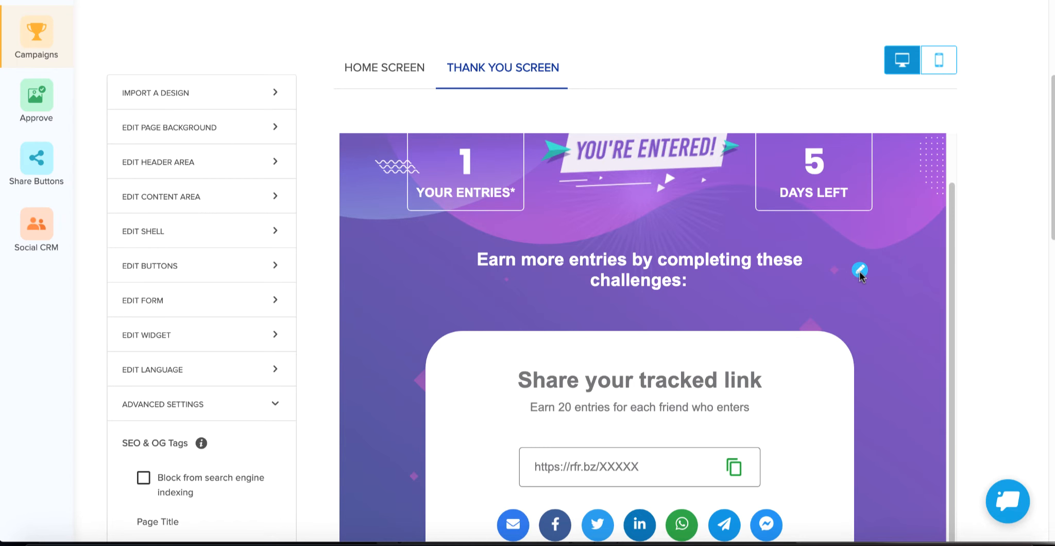
scroll(868, 303, "down", 2)
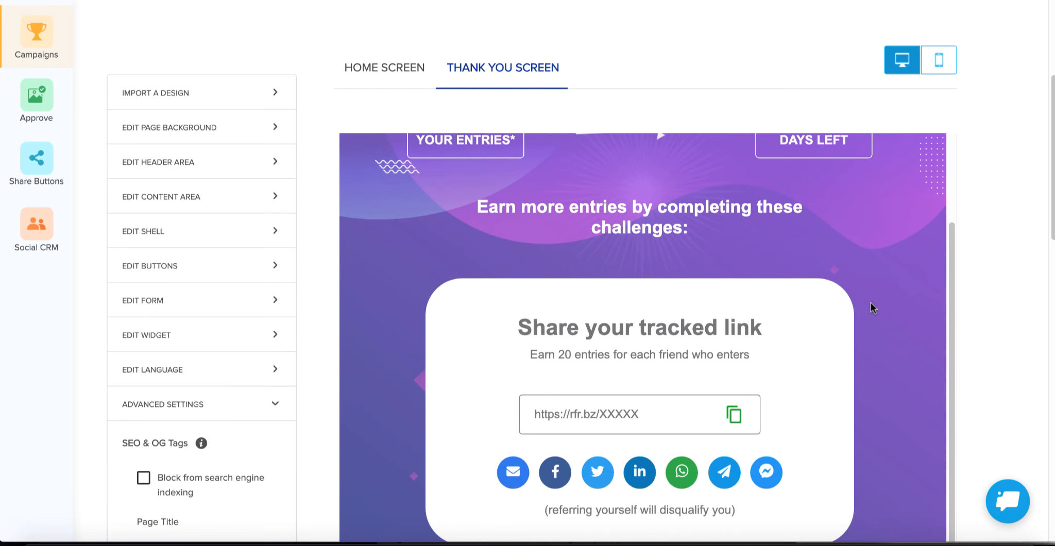
scroll(876, 305, "down", 1)
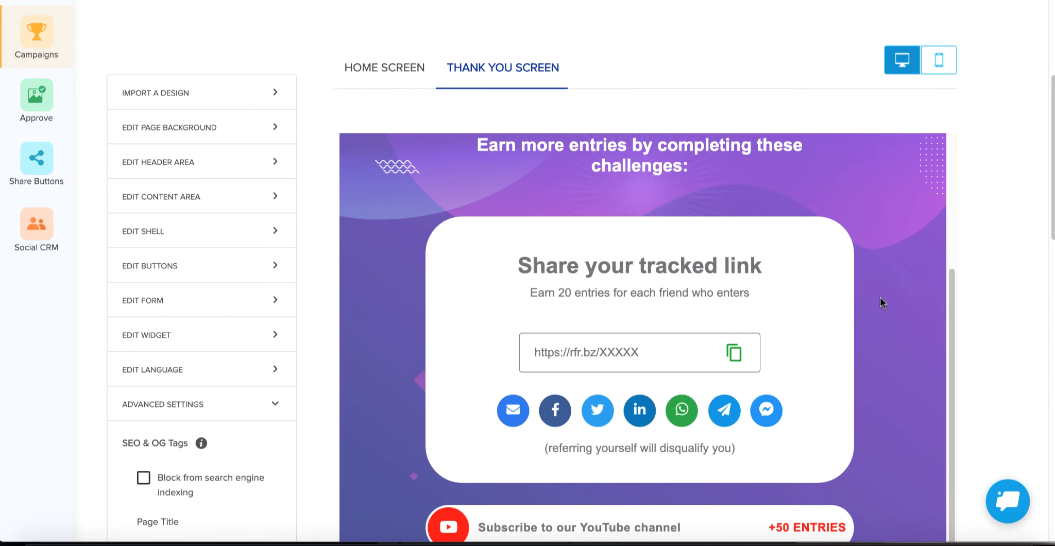
scroll(881, 299, "down", 2)
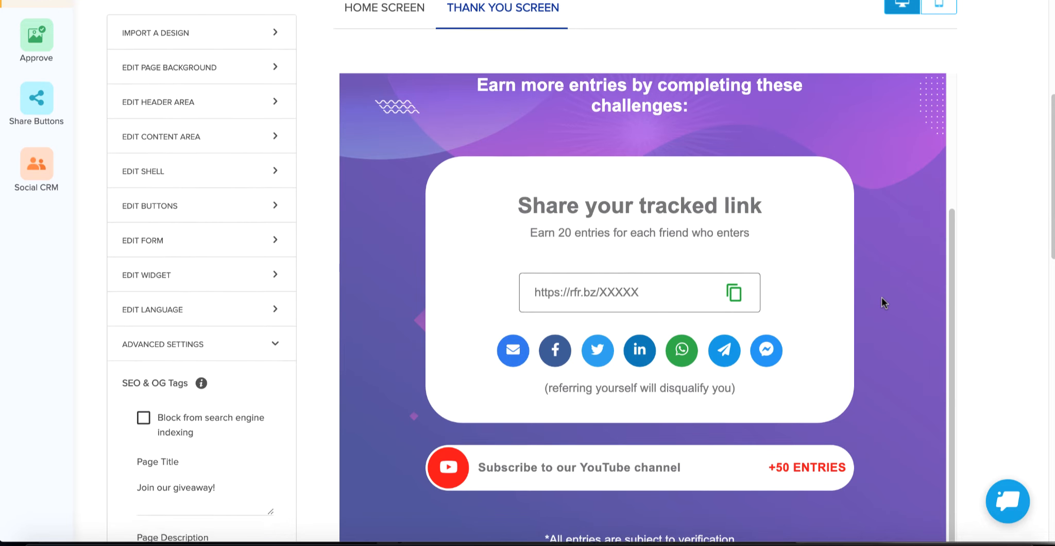
scroll(881, 302, "down", 1)
scroll(882, 303, "down", 3)
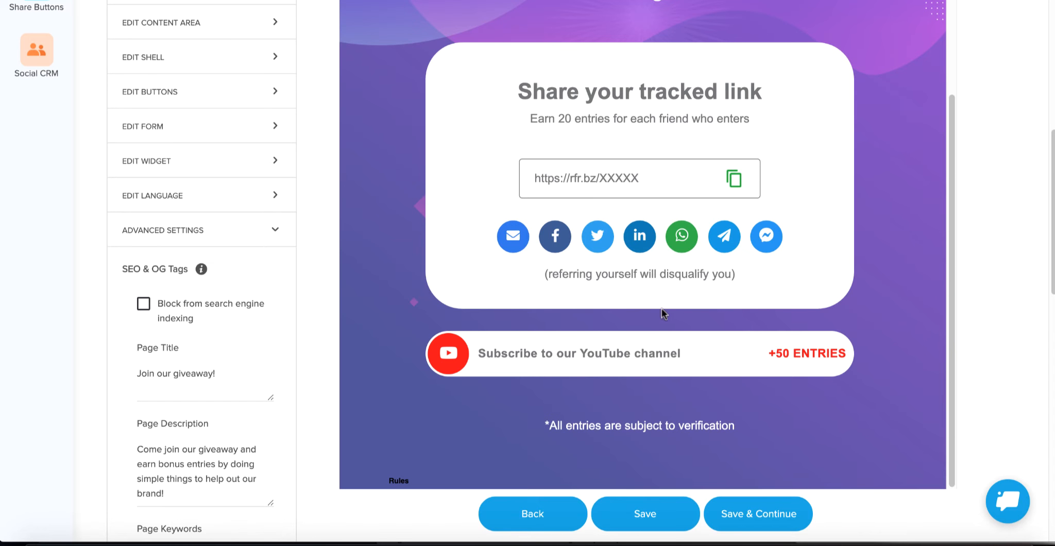
scroll(662, 309, "down", 3)
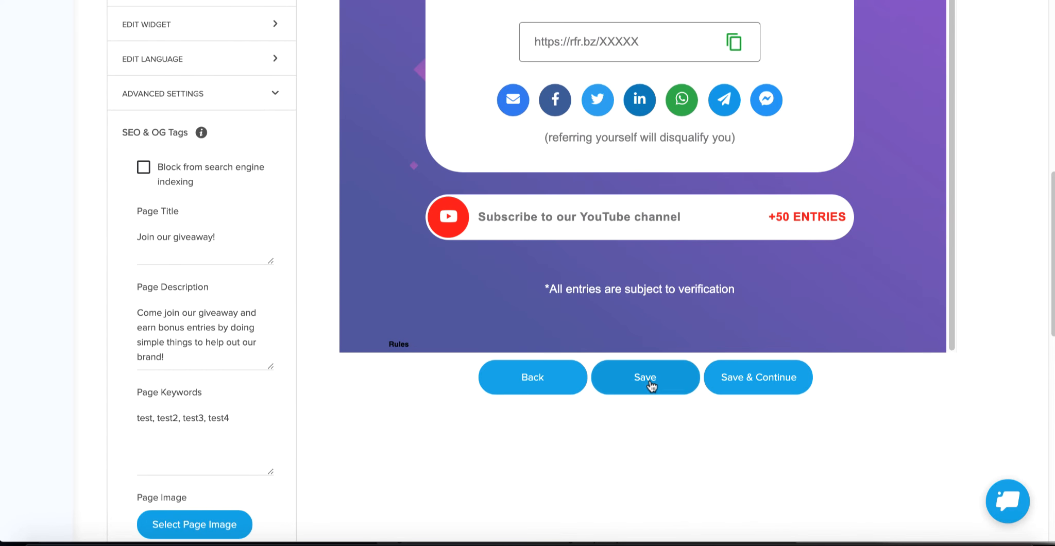
left_click(751, 376)
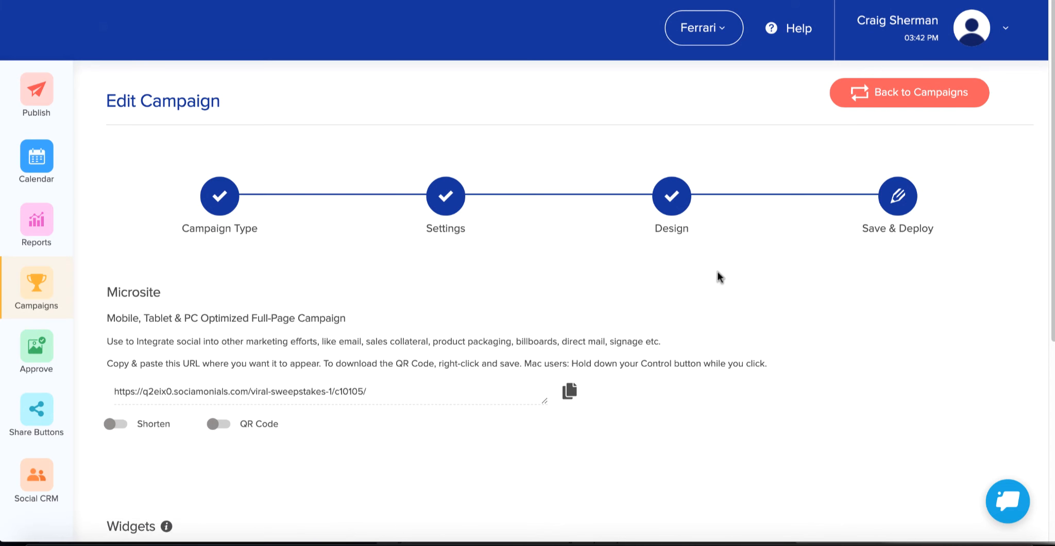
Shorten the microsite URL and copy the shortened link
scroll(215, 288, "down", 1)
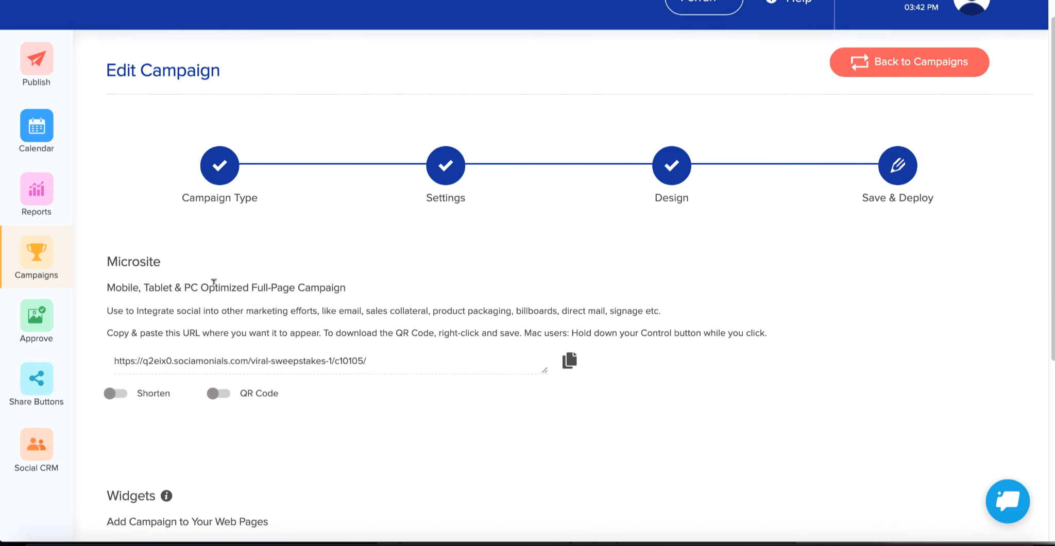
scroll(214, 282, "down", 1)
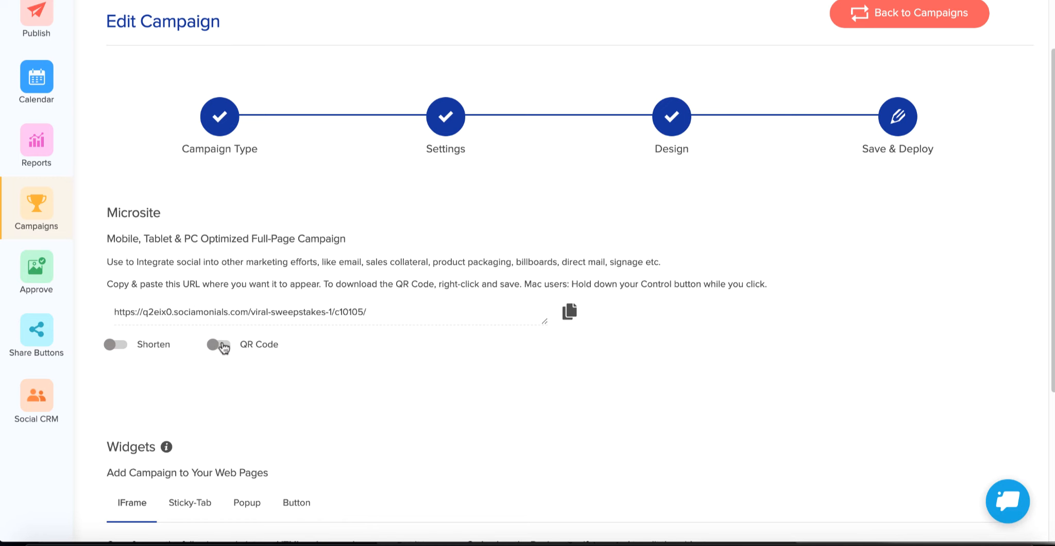
left_click(120, 346)
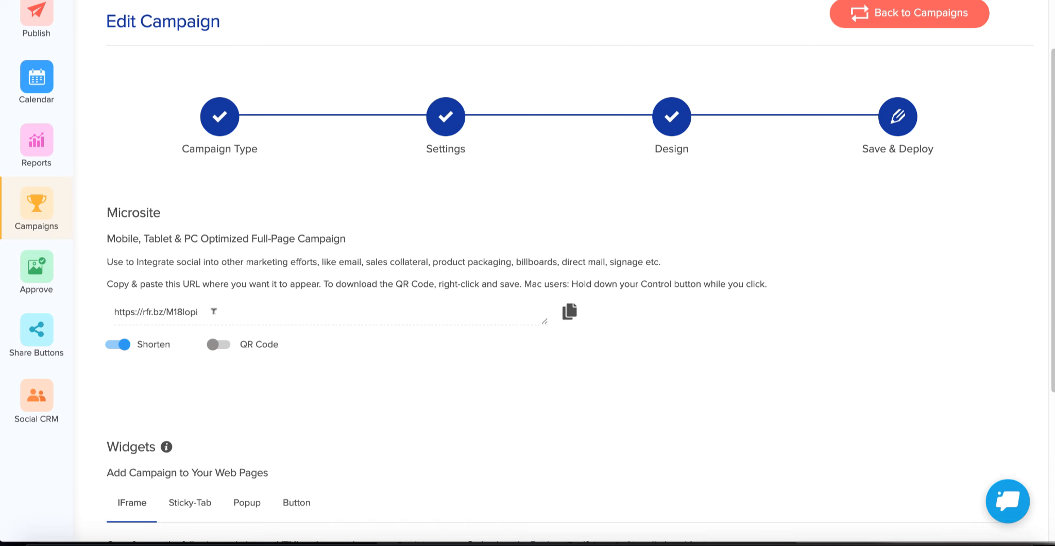
scroll(266, 312, "down", 1)
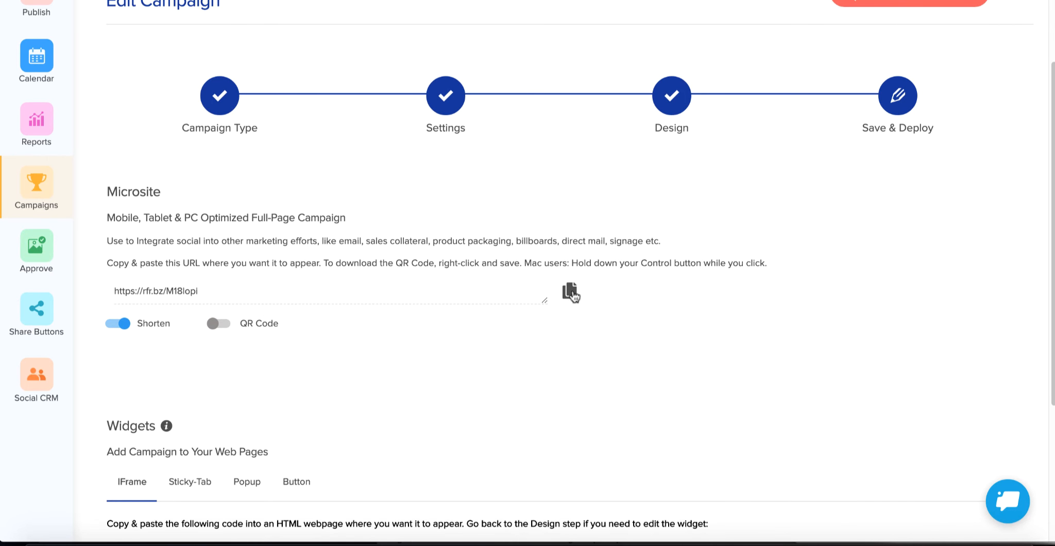
left_click(572, 294)
Display the Popup widget's embed code and examine the widget and social media publishing options
scroll(572, 296, "down", 3)
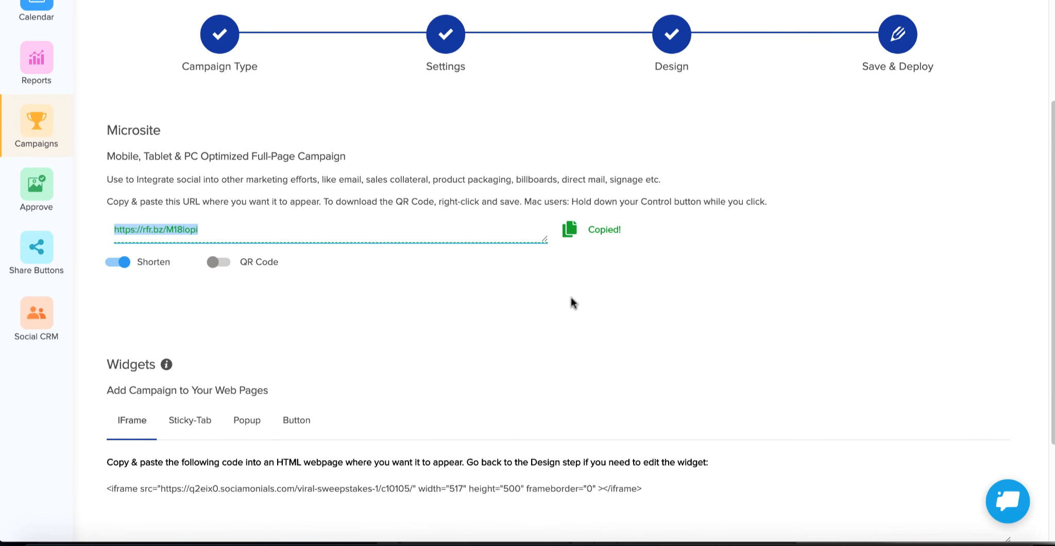
scroll(570, 299, "down", 1)
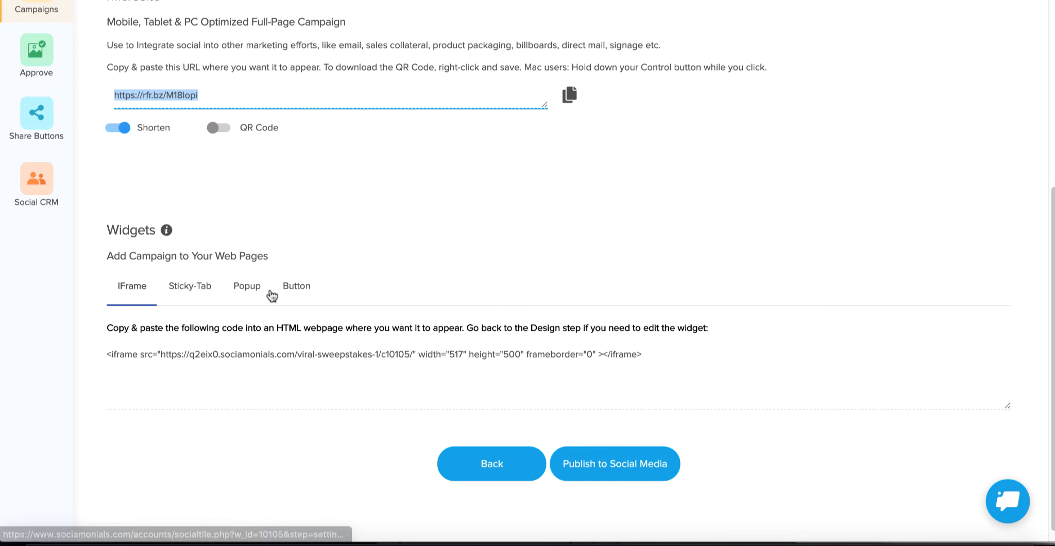
left_click(243, 287)
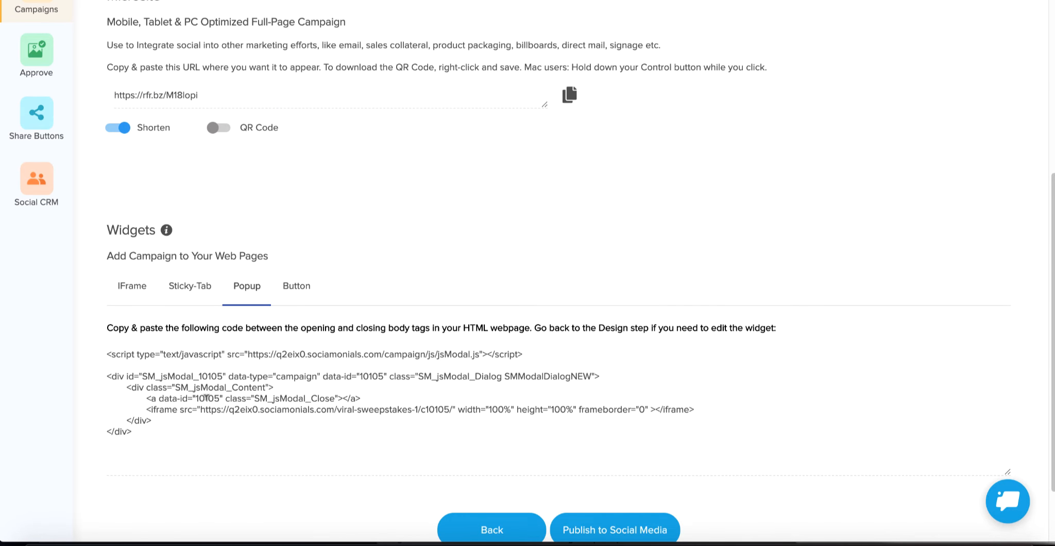
scroll(206, 398, "down", 1)
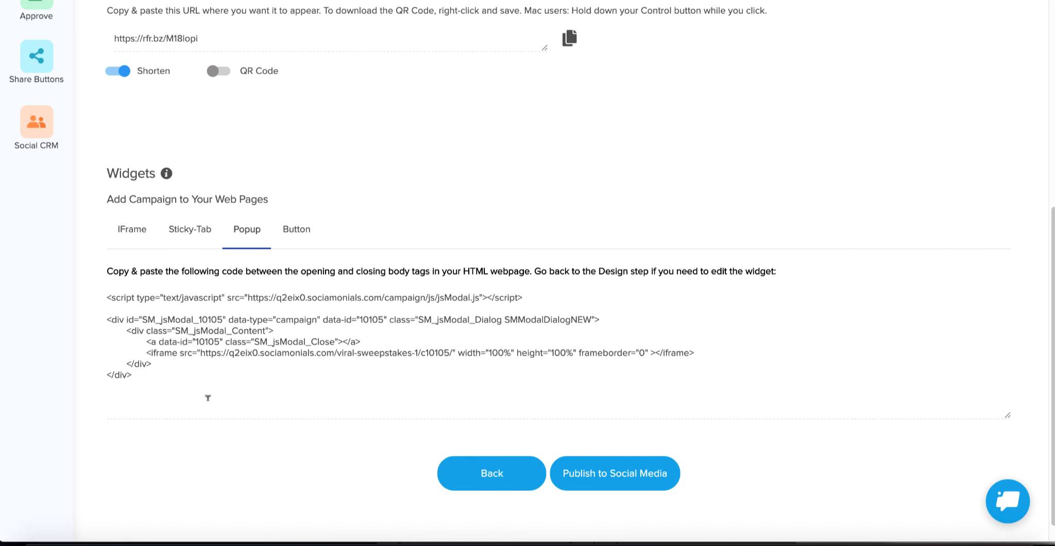
scroll(209, 397, "up", 3)
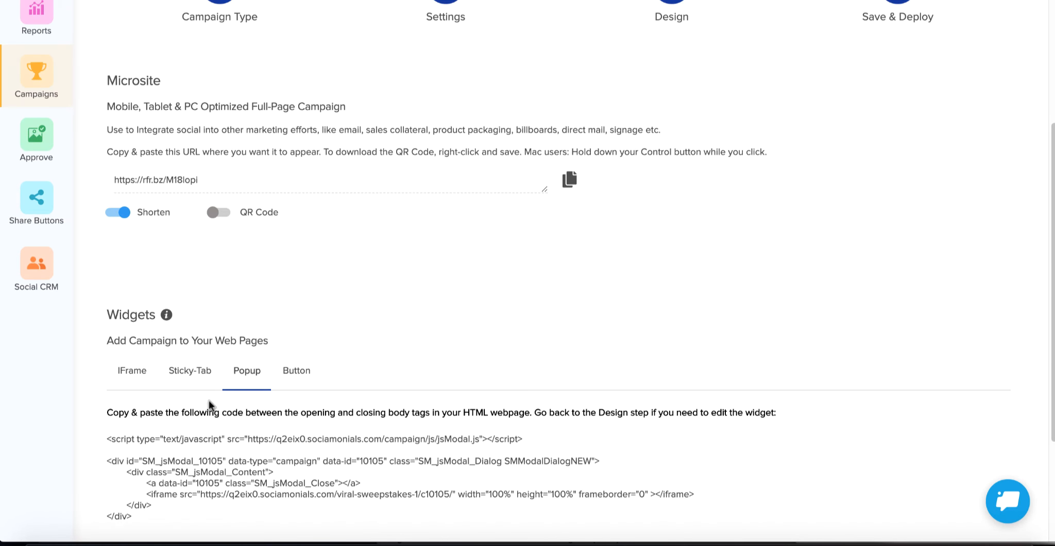
scroll(211, 402, "down", 3)
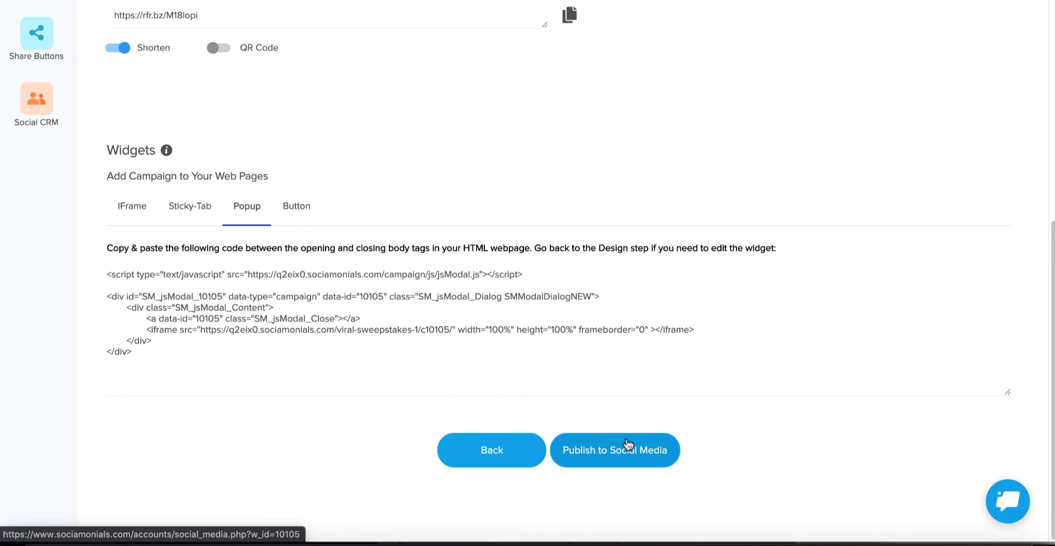
scroll(628, 444, "up", 6)
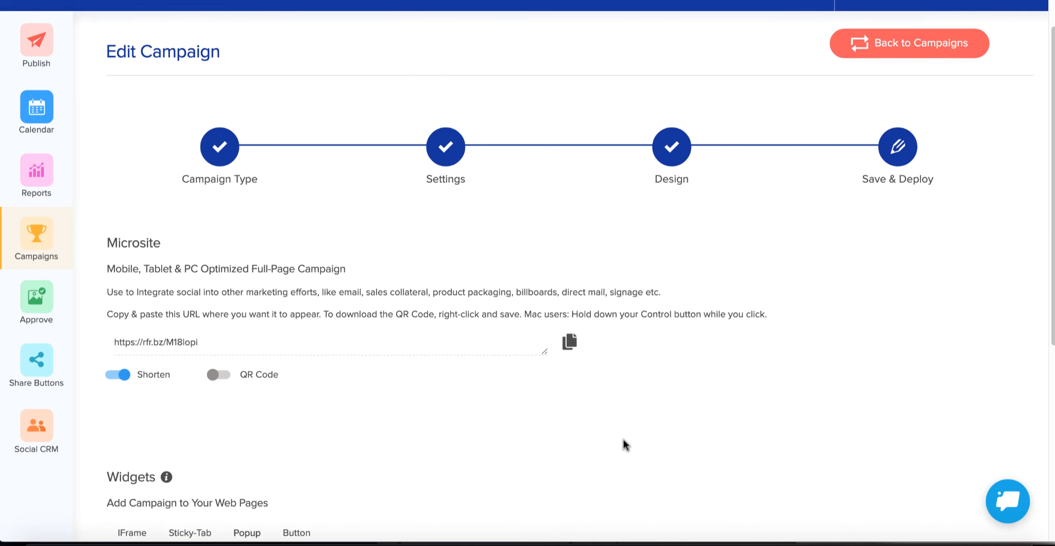
scroll(627, 437, "up", 1)
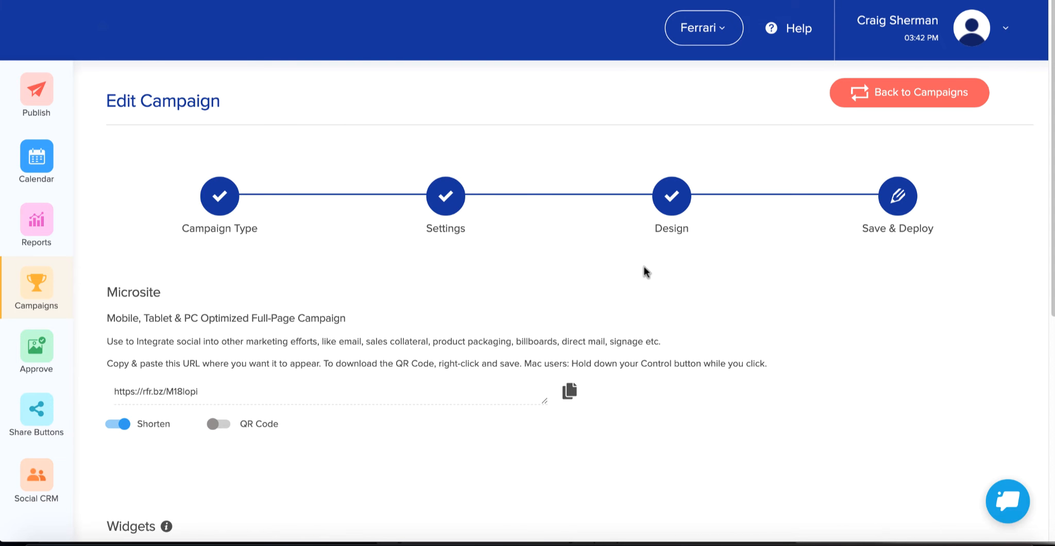
key("super+t")
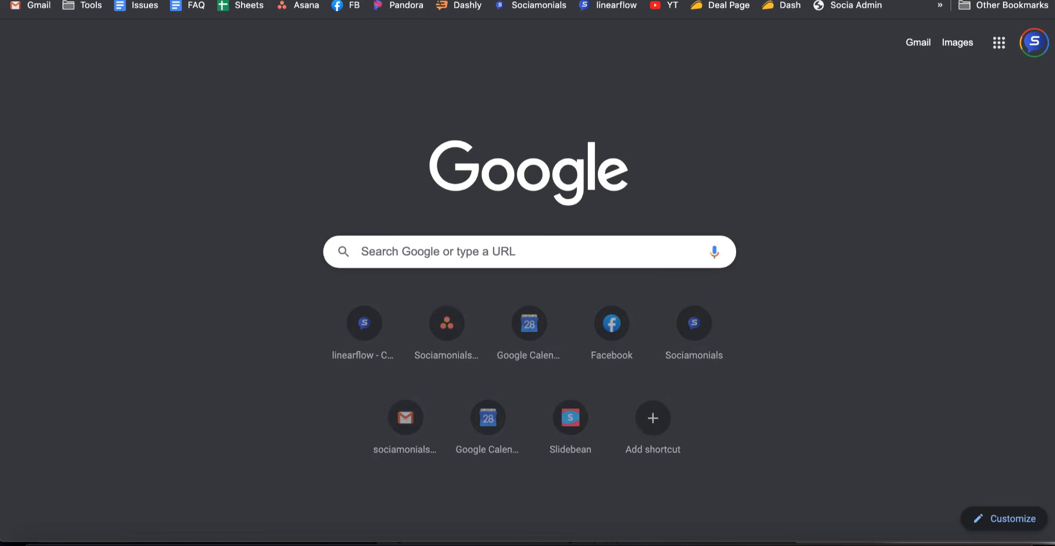
left_click(446, 0)
key("super+v")
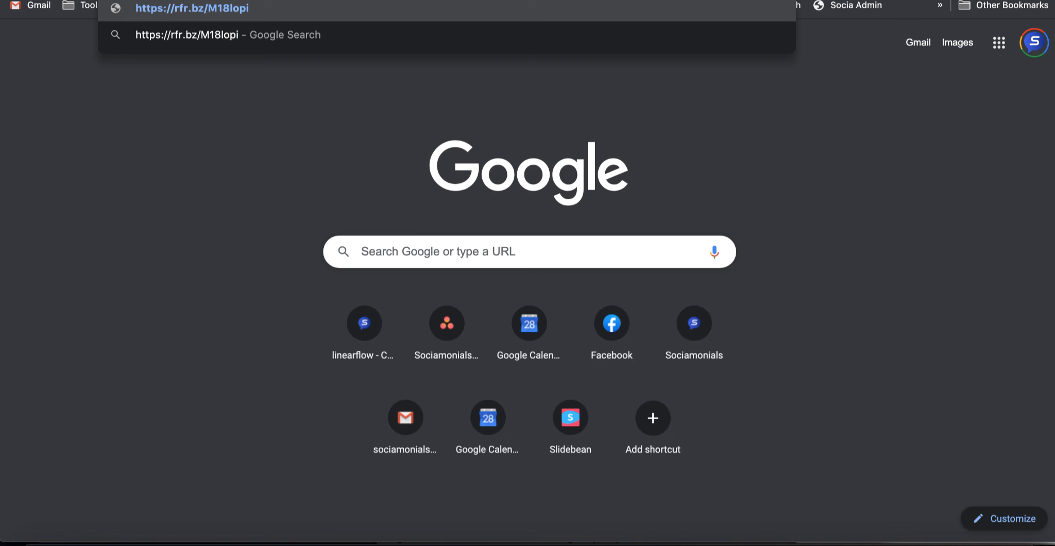
key("Return")
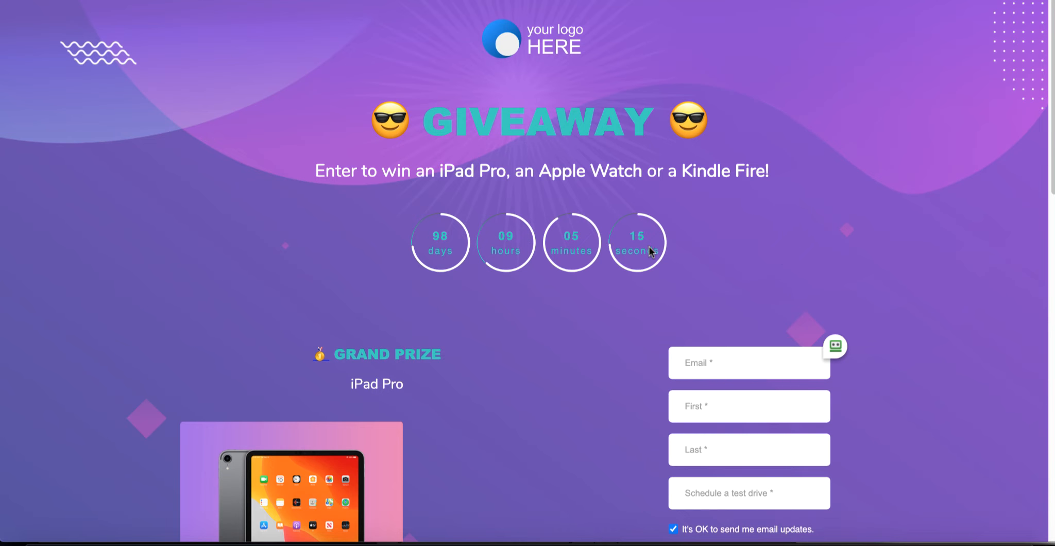
Submit a test entry with an e-mail, first name, last name and test drive date 10/23/2020, keeping email updates allowed
scroll(849, 223, "down", 3)
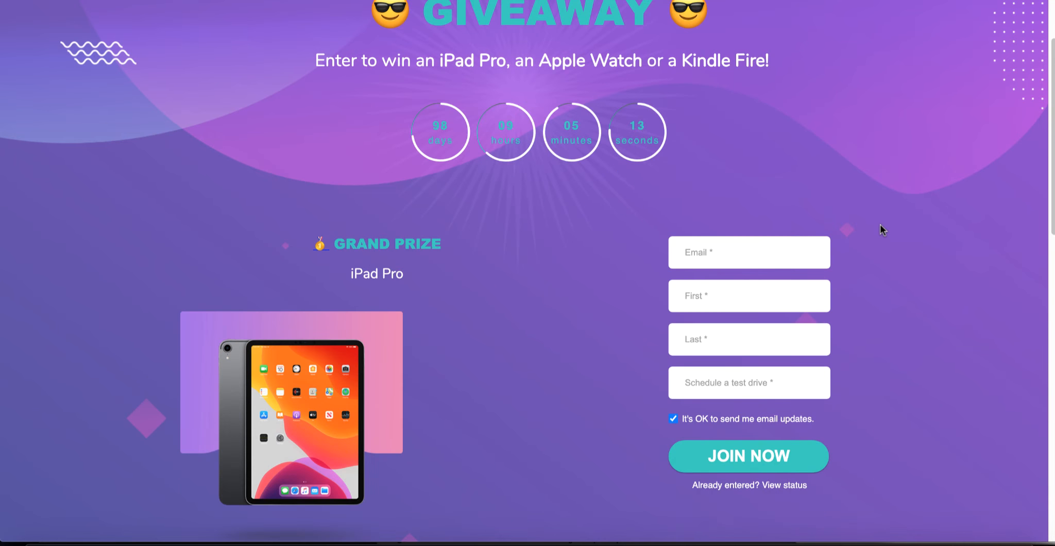
left_click(722, 194)
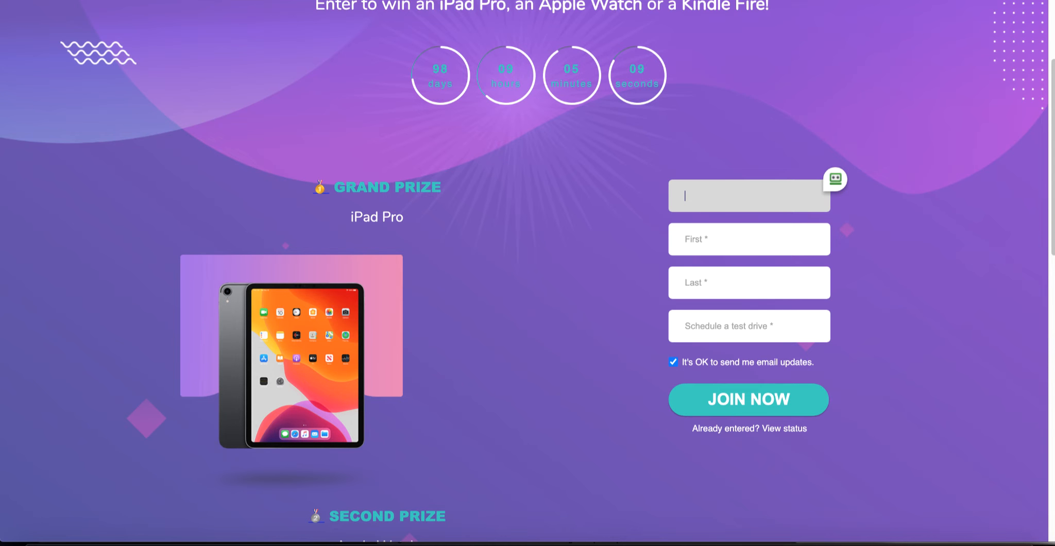
type("test@t.com")
key("Tab")
type("Craig")
key("Tab")
type("Tester")
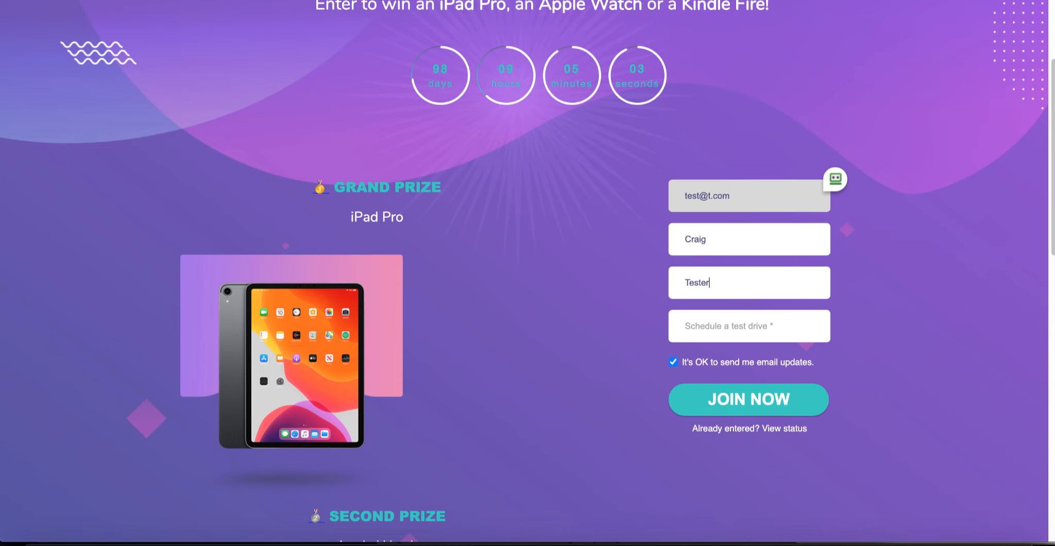
left_click(768, 322)
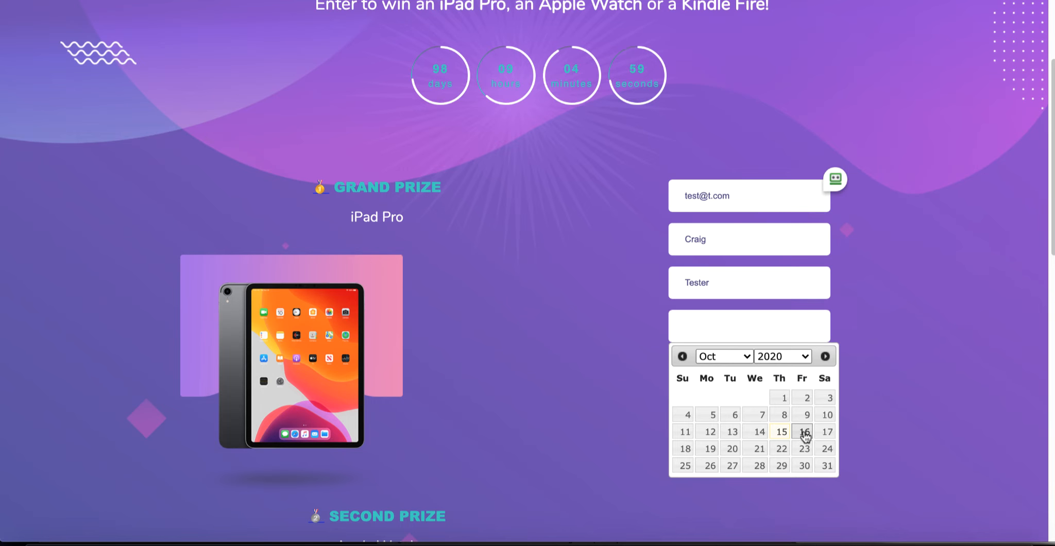
left_click(804, 450)
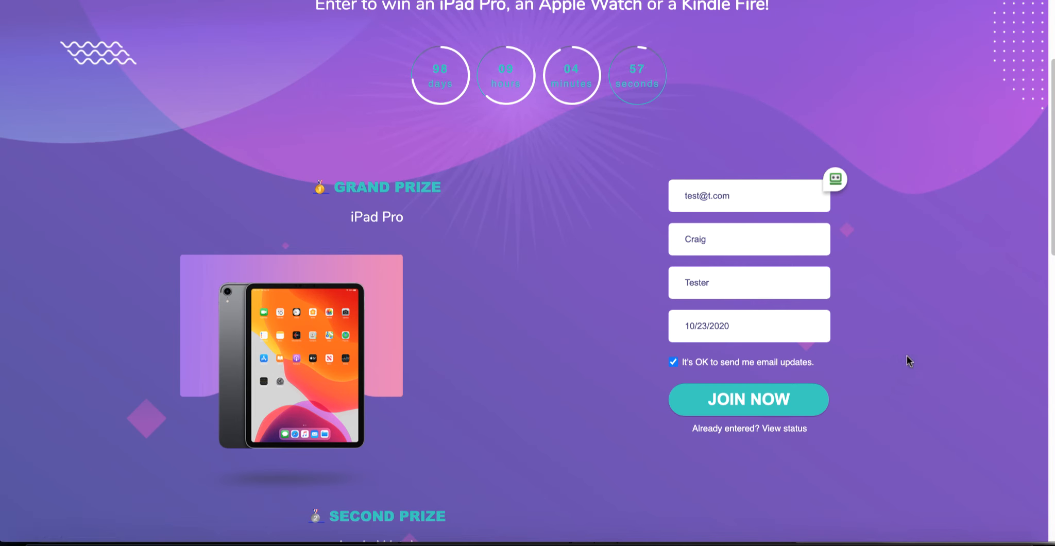
left_click(751, 404)
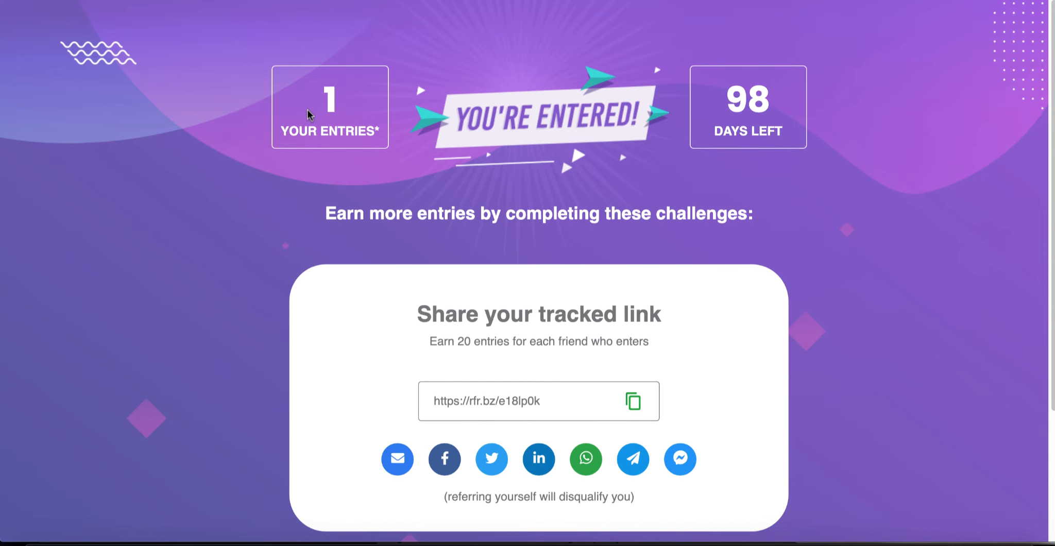
Review the entry confirmation page's tracked link sharing, and expand the YouTube channel subscription challenge to examine its verification field
scroll(305, 114, "down", 2)
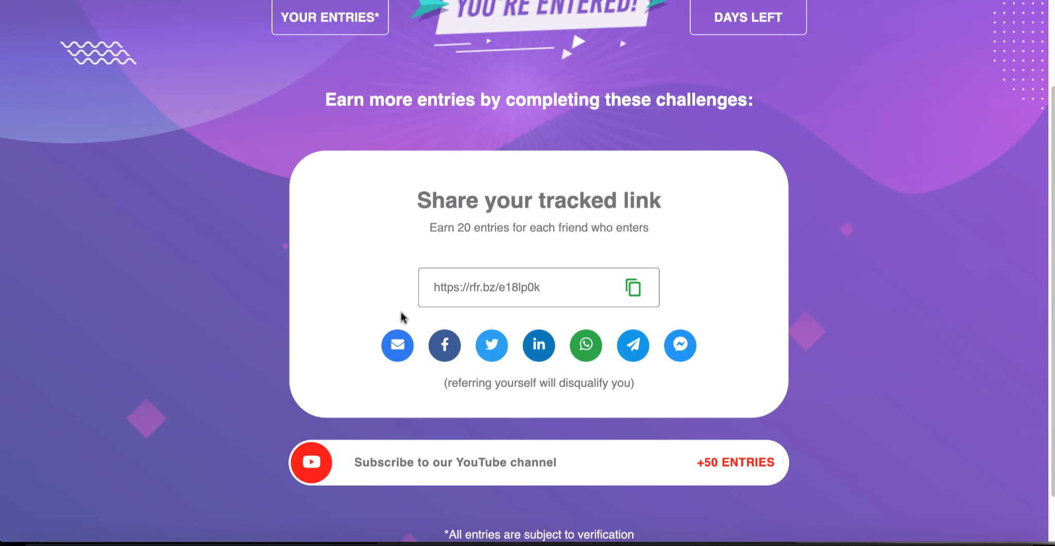
scroll(534, 252, "down", 1)
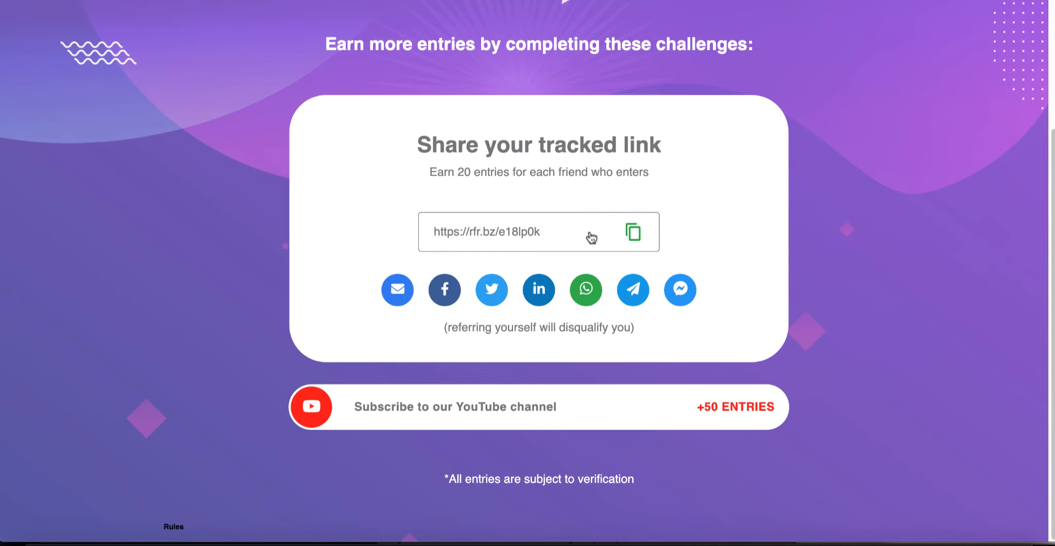
left_click(502, 409)
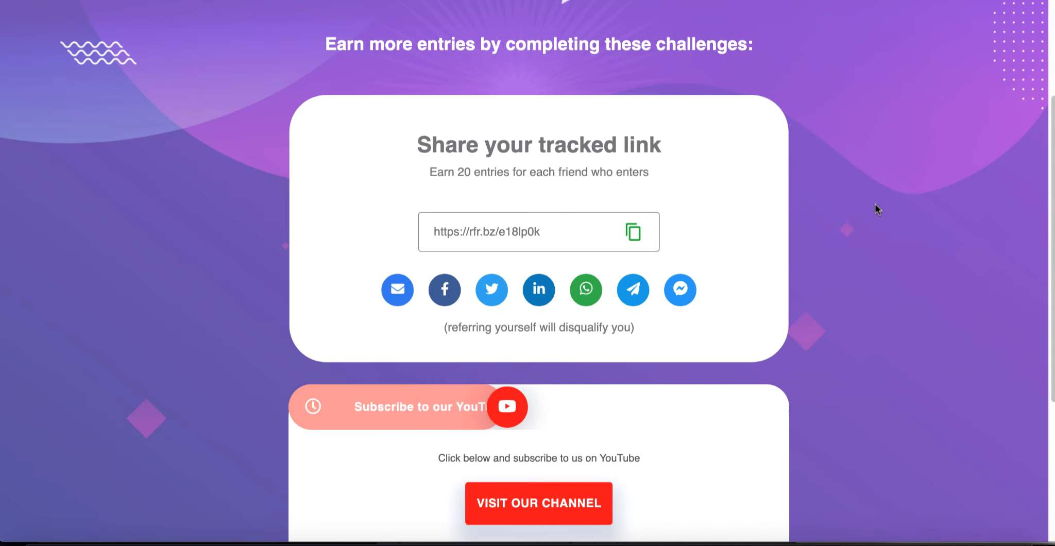
scroll(869, 210, "down", 1)
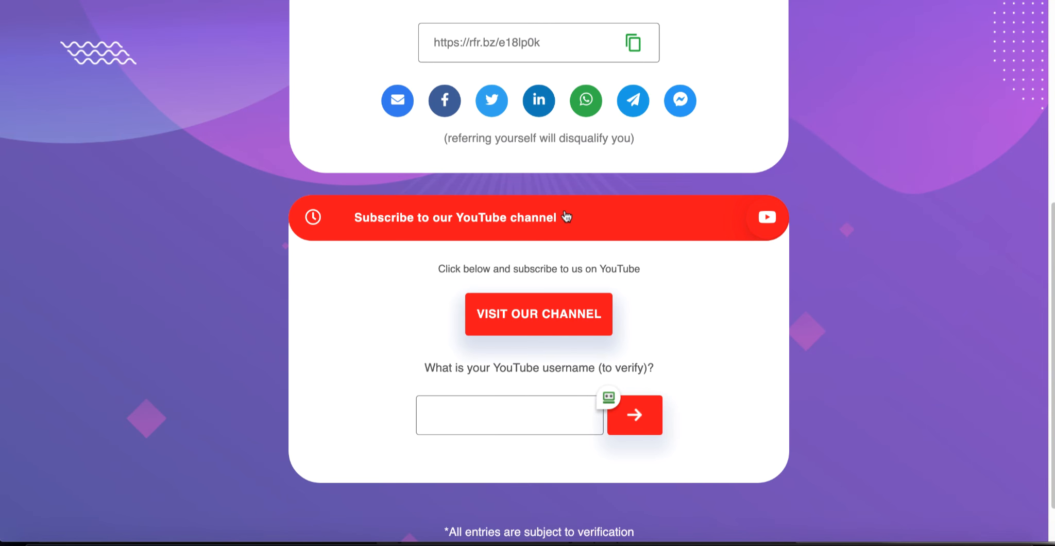
scroll(579, 217, "up", 1)
scroll(579, 217, "up", 10)
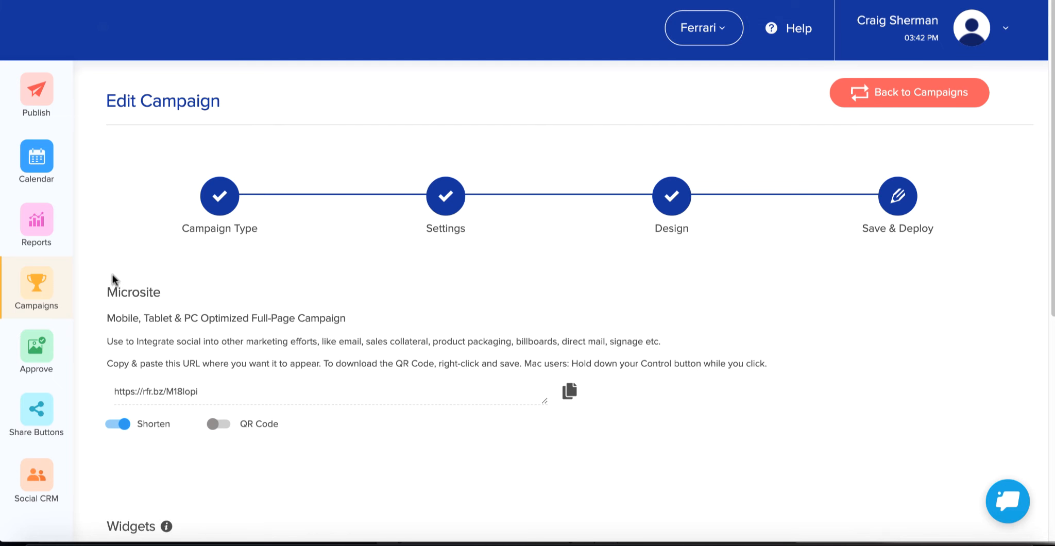
Return to the campaign dashboard and view the photo and video entries in the approval area
left_click(37, 355)
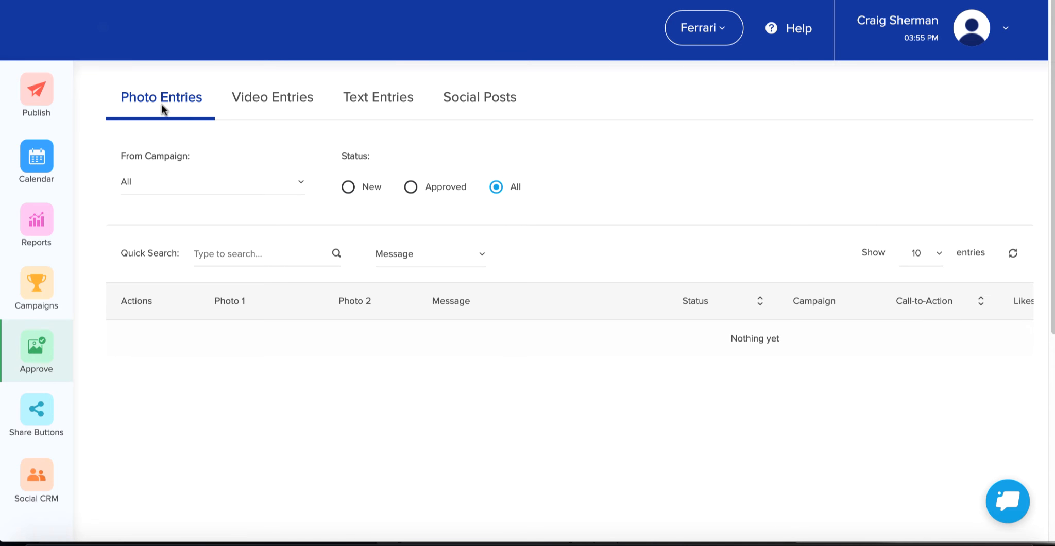
left_click(282, 105)
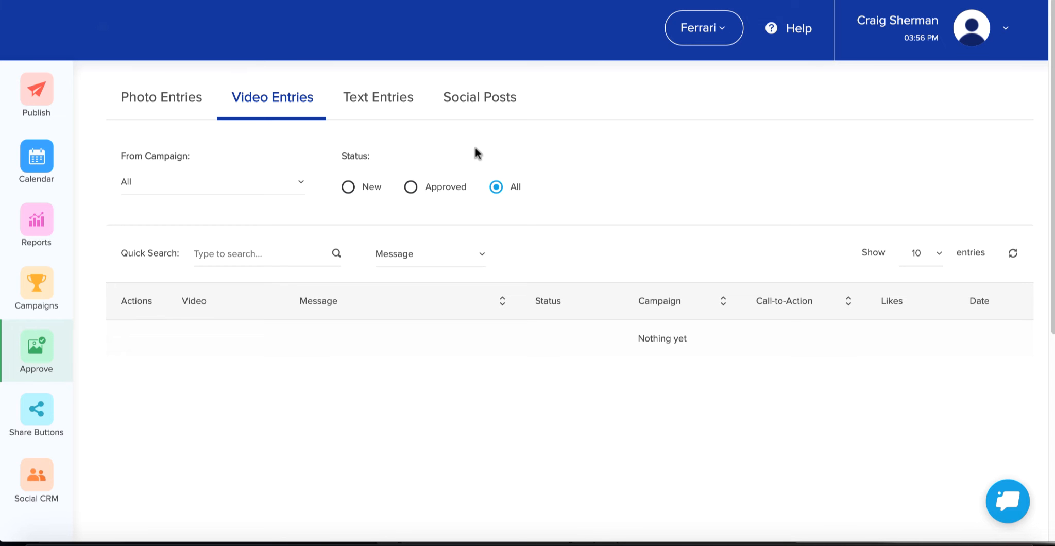
Start a new share button and examine its name, link, email sharing, button image and preview options
left_click(39, 411)
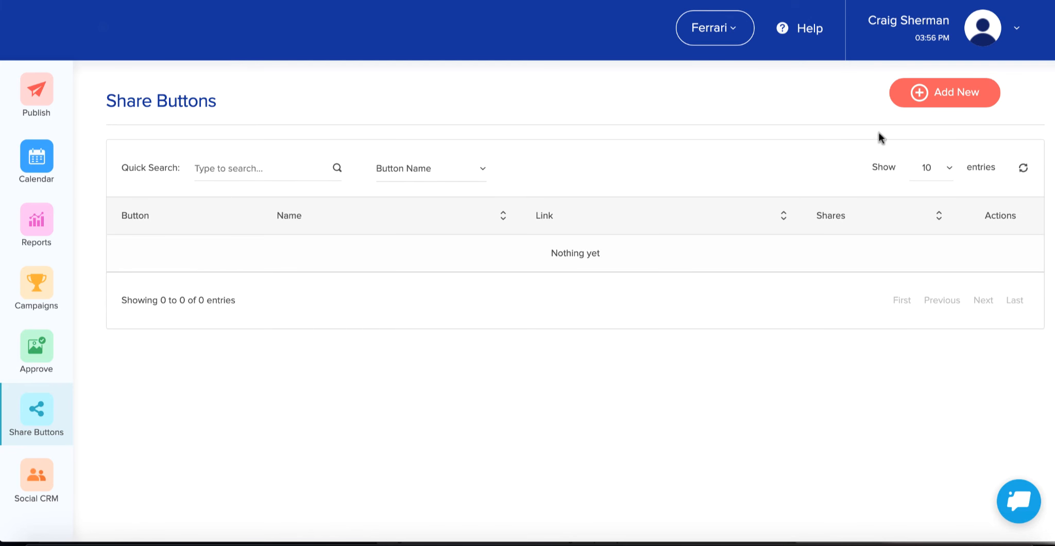
left_click(941, 99)
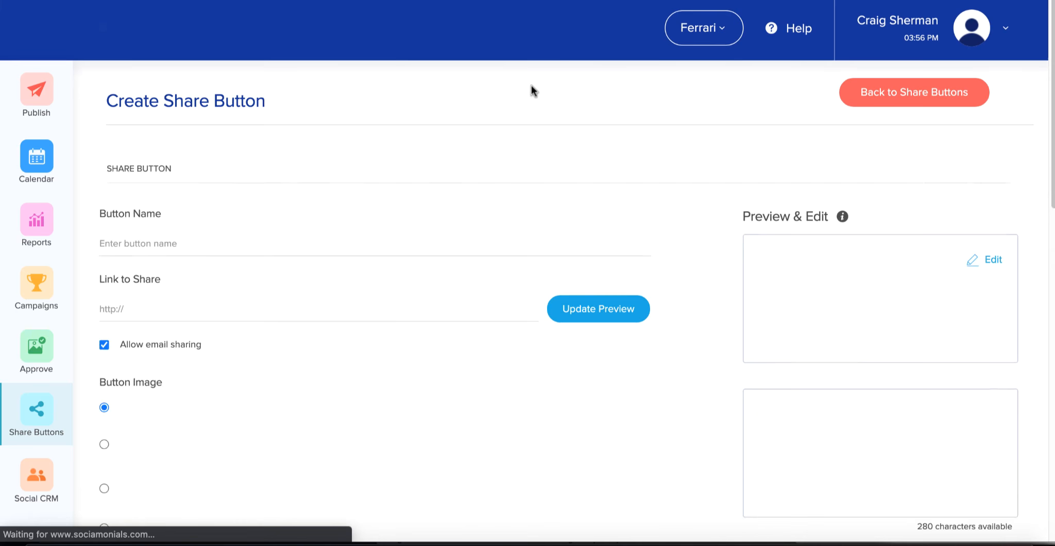
scroll(516, 110, "down", 1)
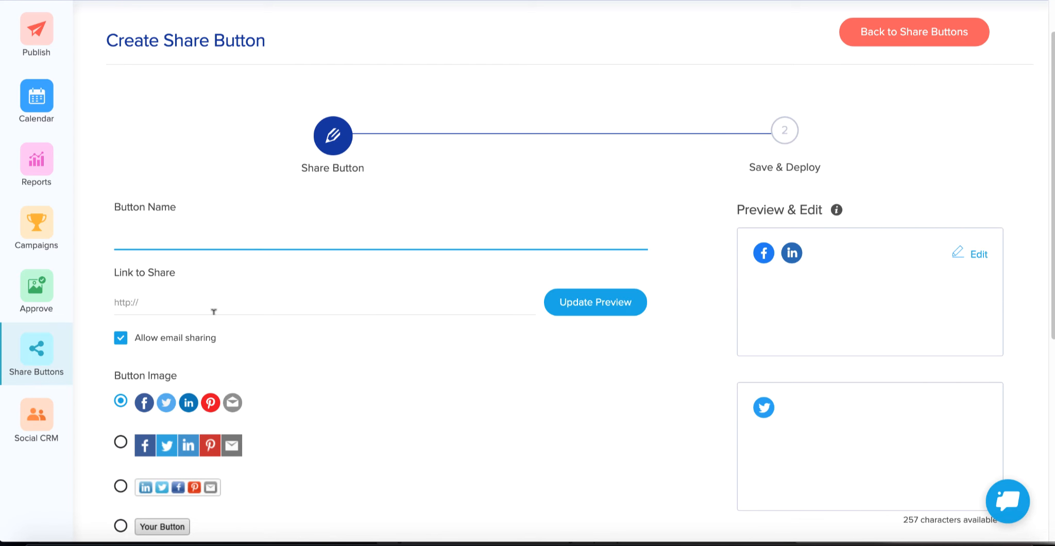
scroll(344, 320, "down", 1)
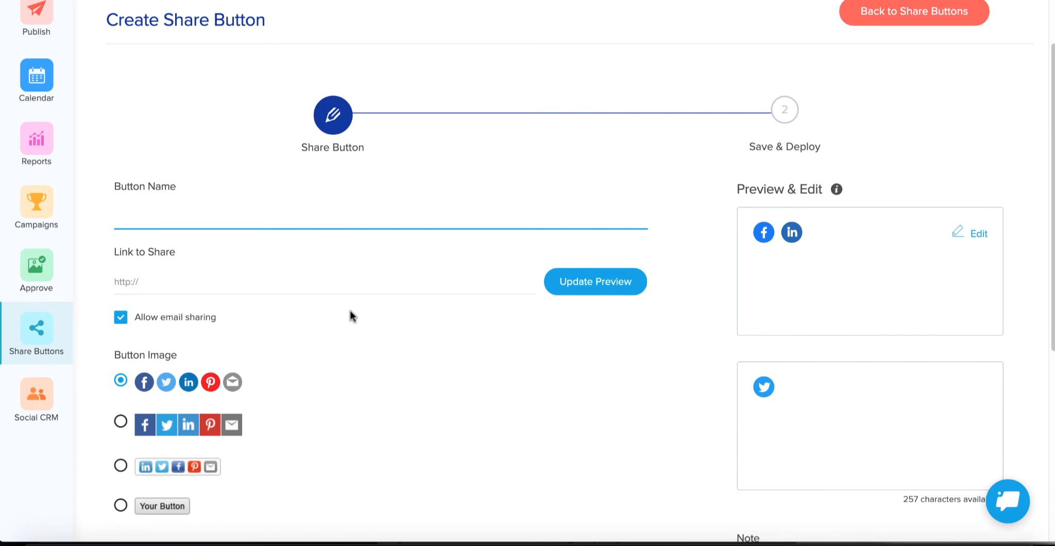
scroll(361, 310, "down", 1)
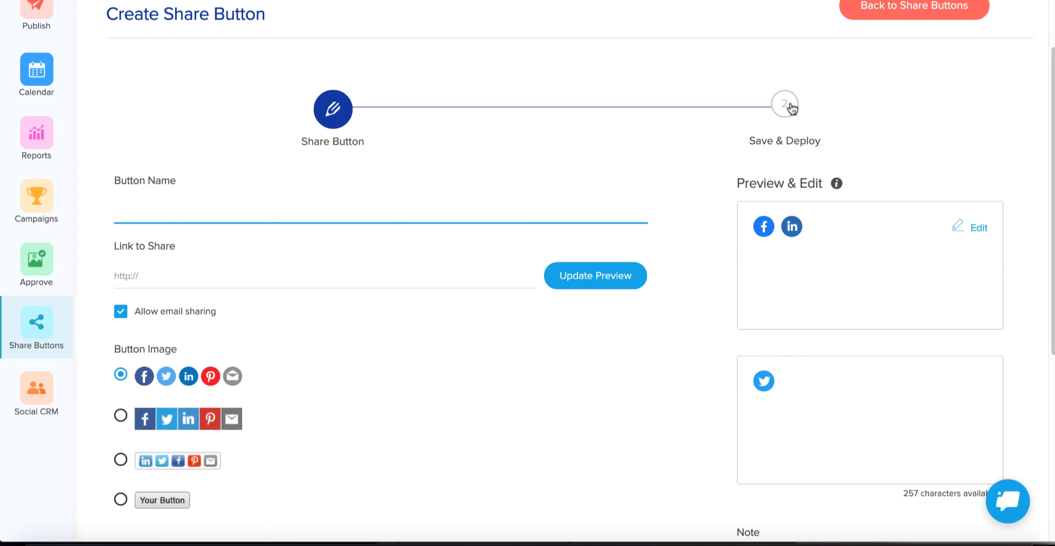
scroll(789, 109, "up", 2)
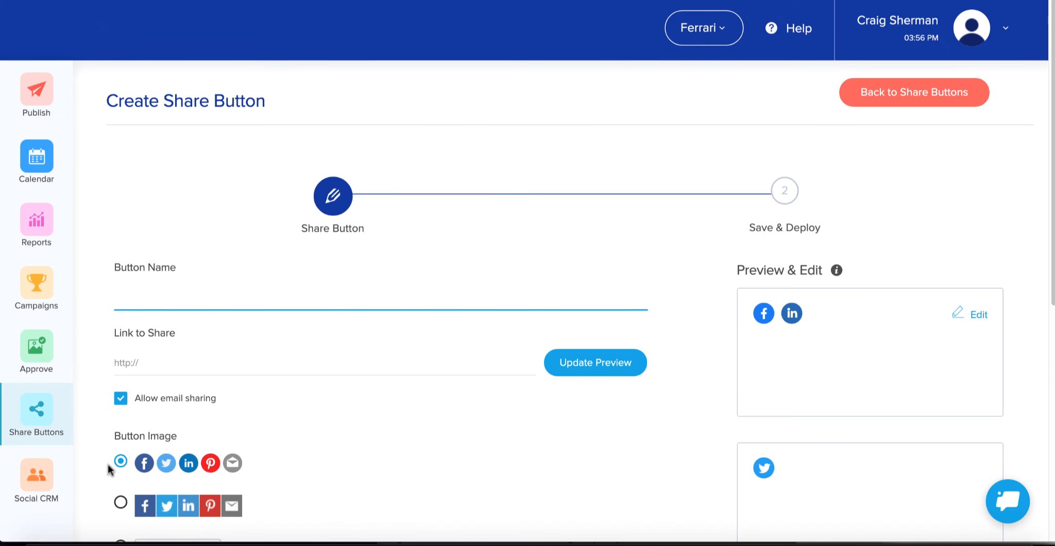
Open the test entrant's profile in the Social CRM and review the activity feed, advocacy stats and additional profile information
left_click(42, 479)
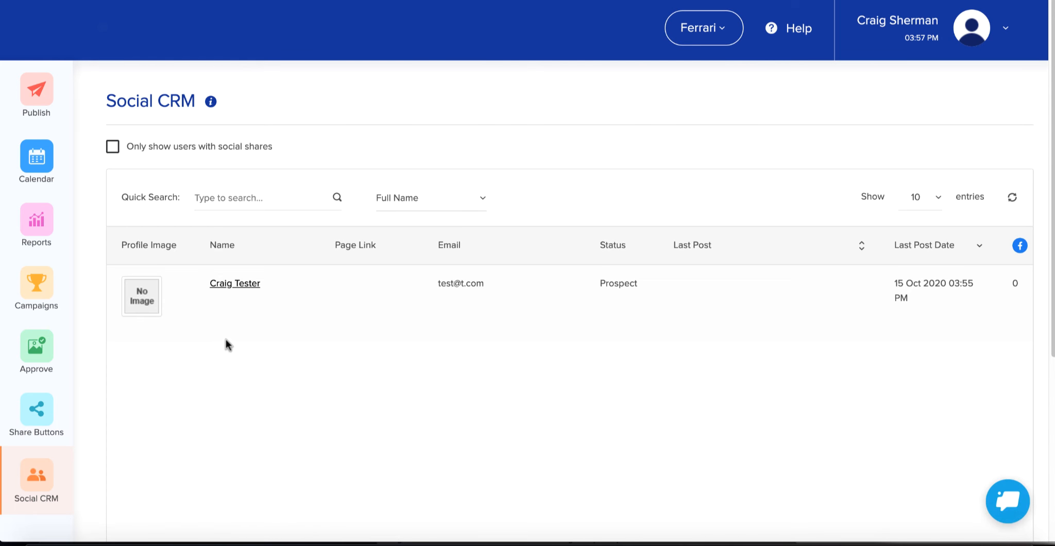
left_click(238, 286)
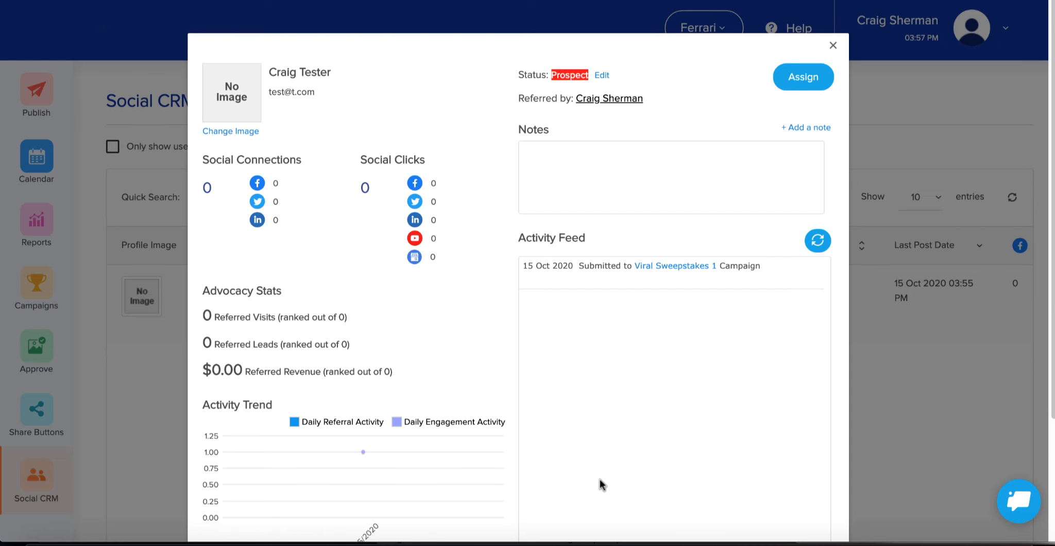
scroll(370, 325, "down", 3)
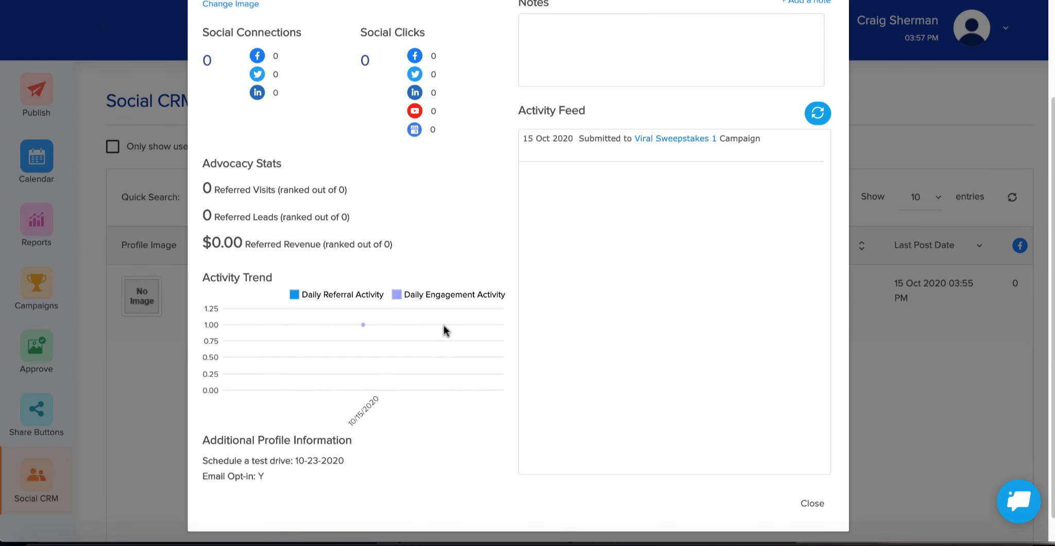
scroll(445, 323, "down", 1)
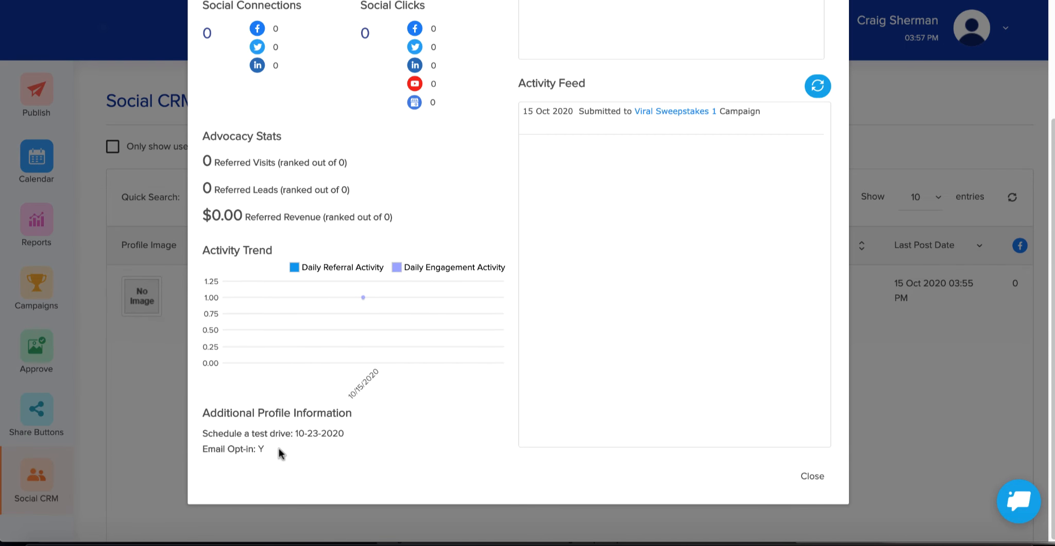
scroll(419, 337, "up", 3)
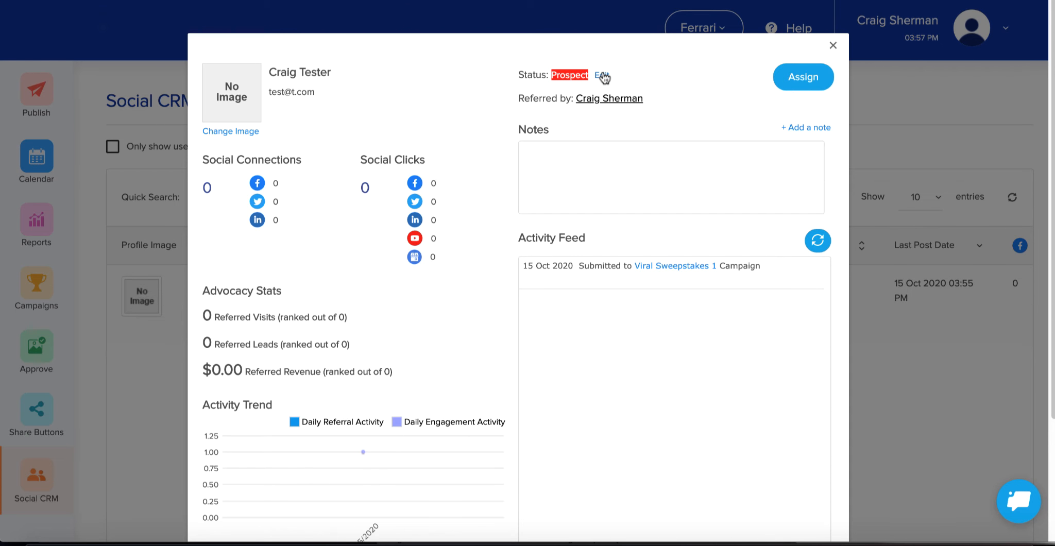
Change the test entrant's status to Customer and save it
left_click(602, 77)
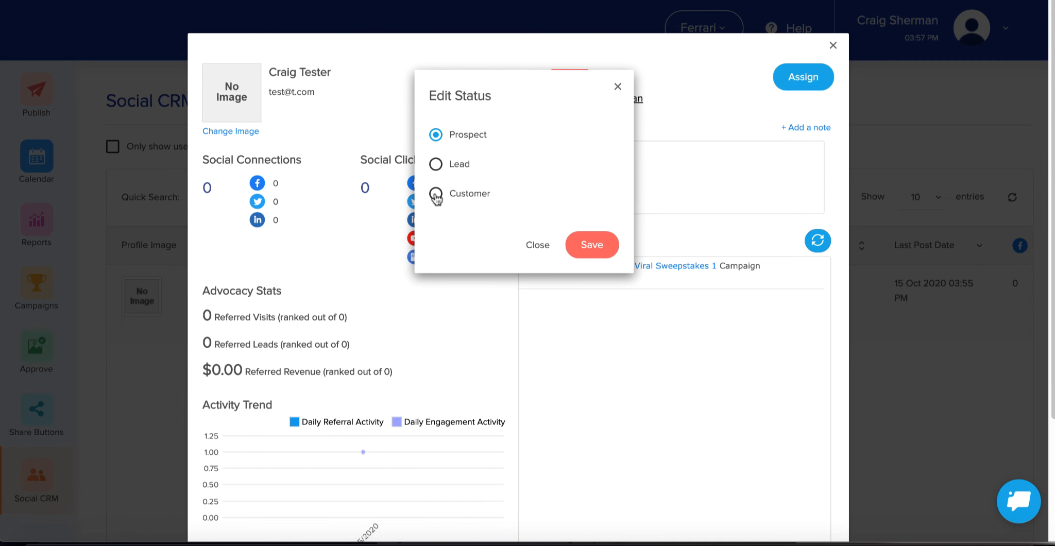
left_click(436, 195)
left_click(593, 246)
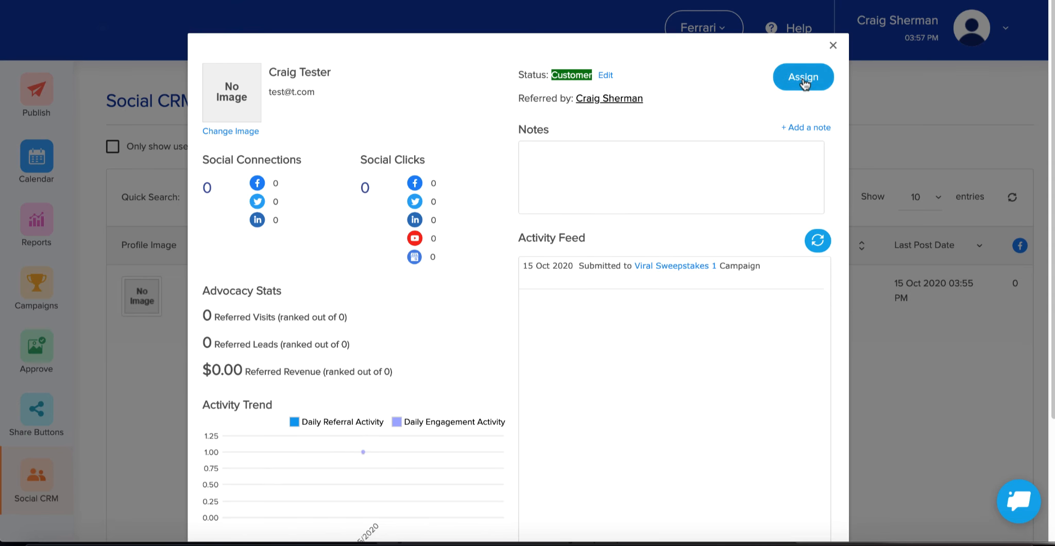
Examine the form for assigning the contact by email with a message, and close it and the profile without sending
left_click(803, 80)
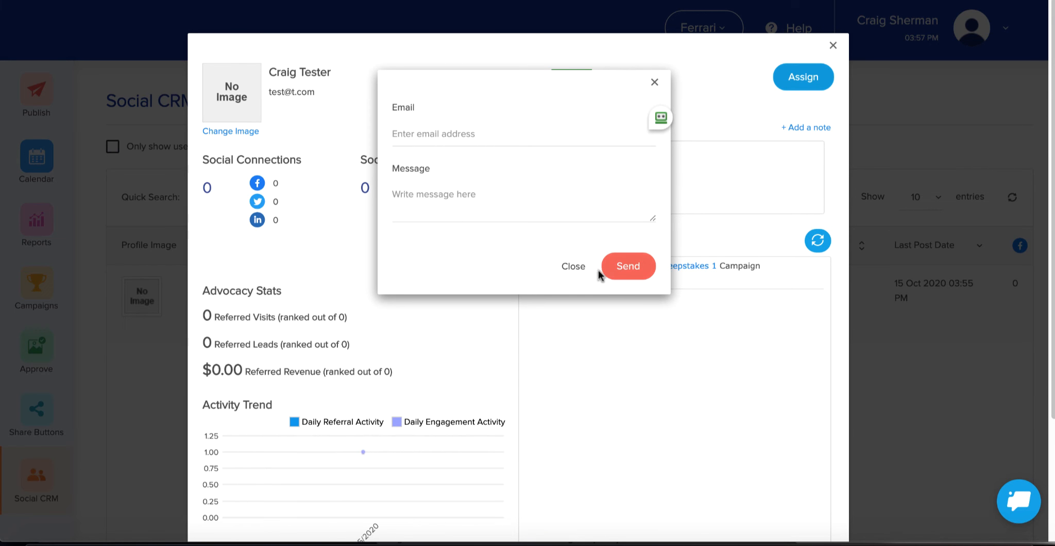
left_click(578, 268)
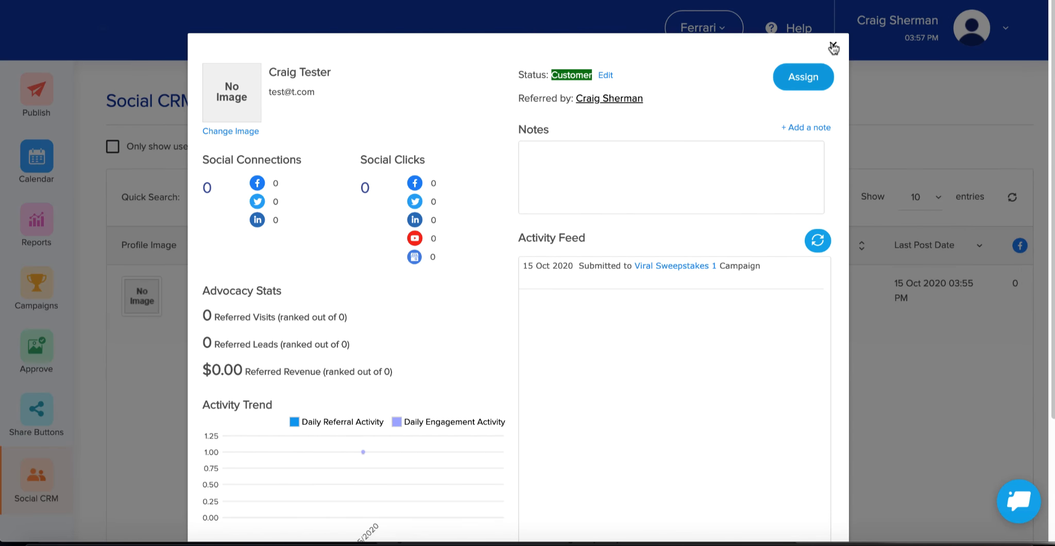
left_click(833, 45)
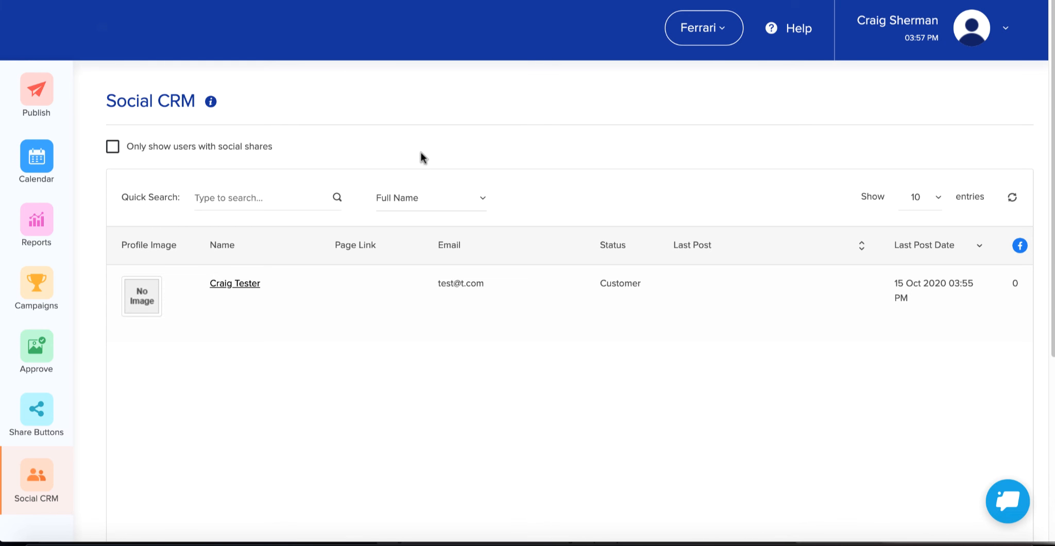
Open the Posts report and review its metric charts and the per-network summary cards
left_click(40, 219)
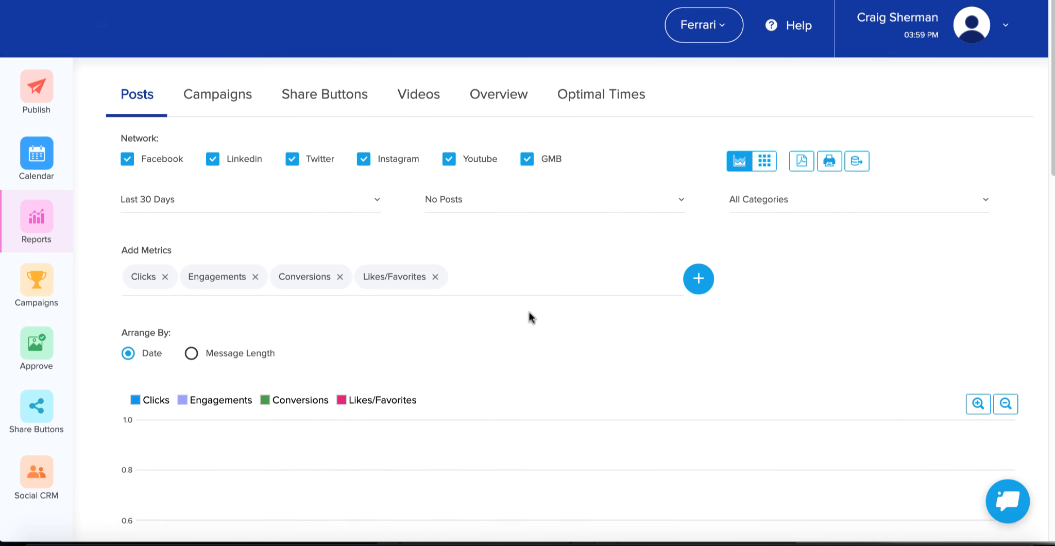
scroll(531, 311, "down", 8)
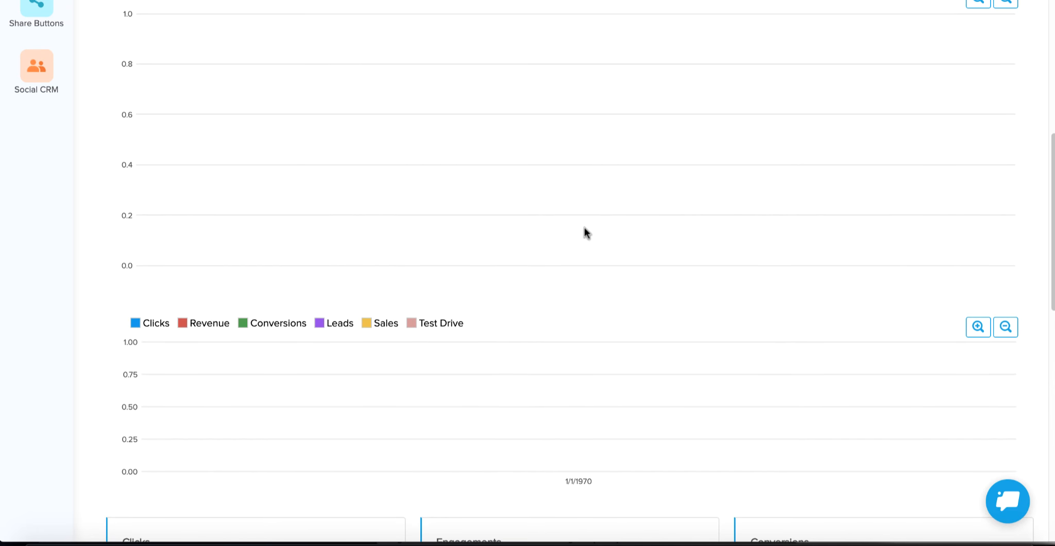
scroll(584, 232, "down", 10)
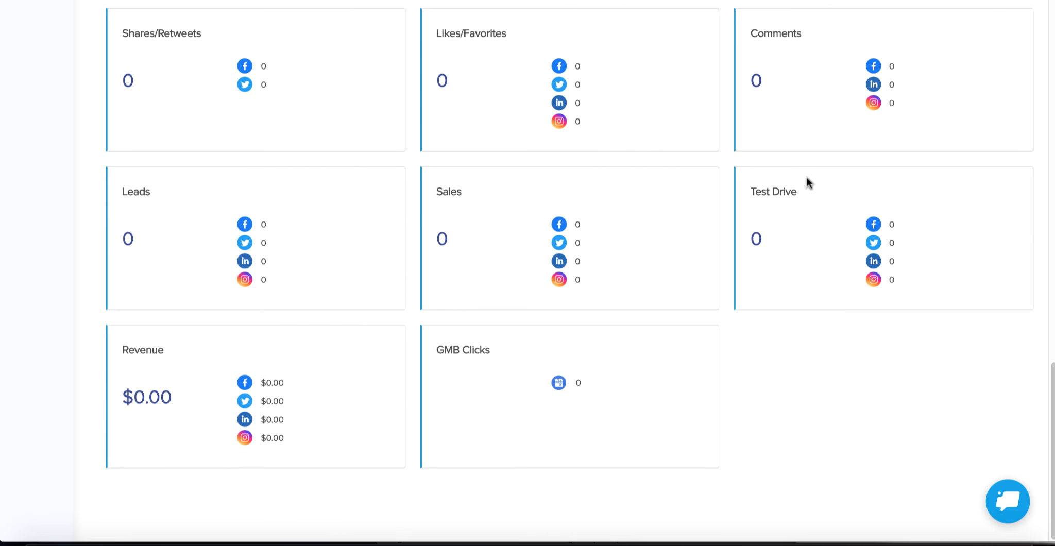
Switch the active account from Ferrari to Napa Auto Parts
scroll(788, 203, "up", 1)
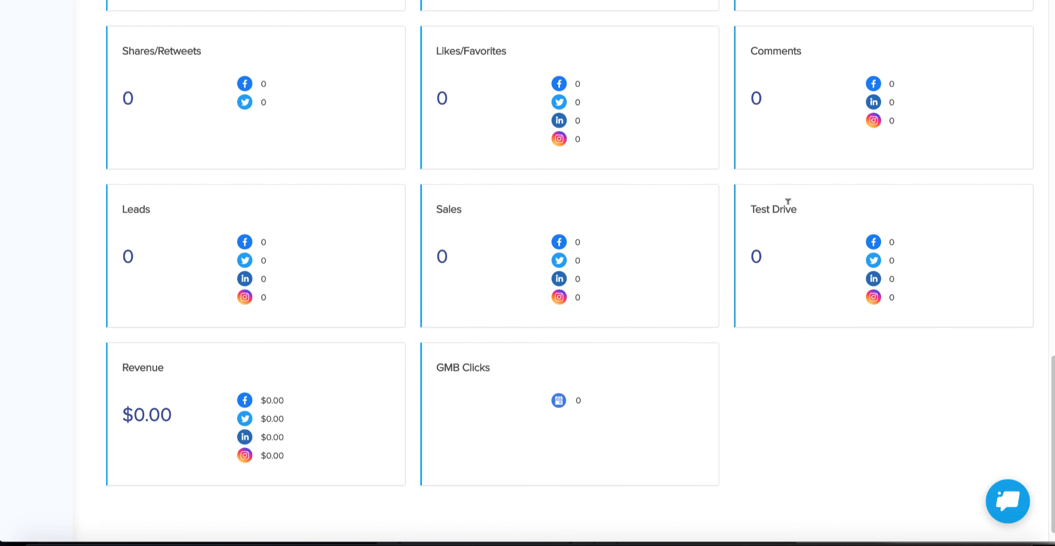
scroll(785, 205, "up", 1)
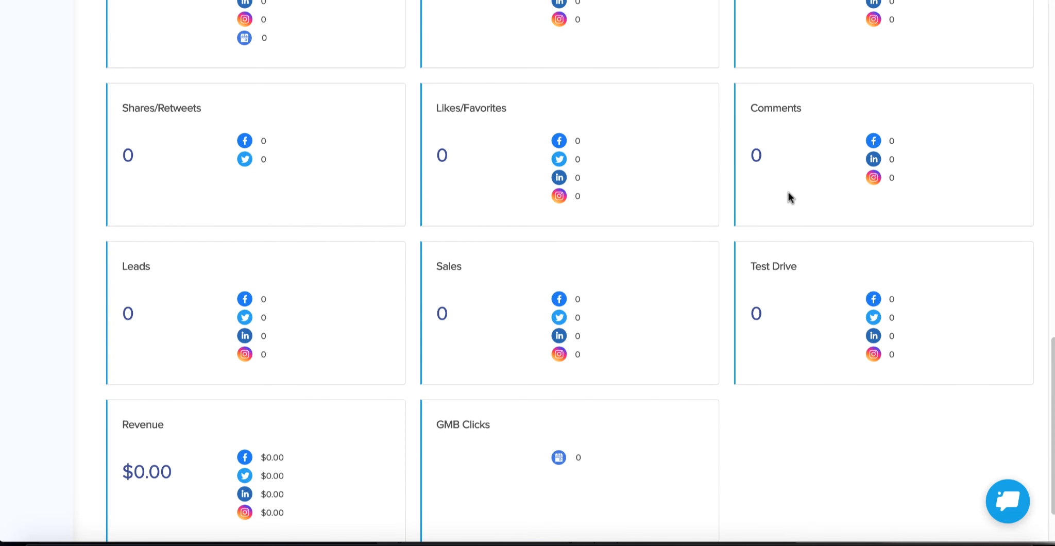
scroll(786, 201, "up", 1)
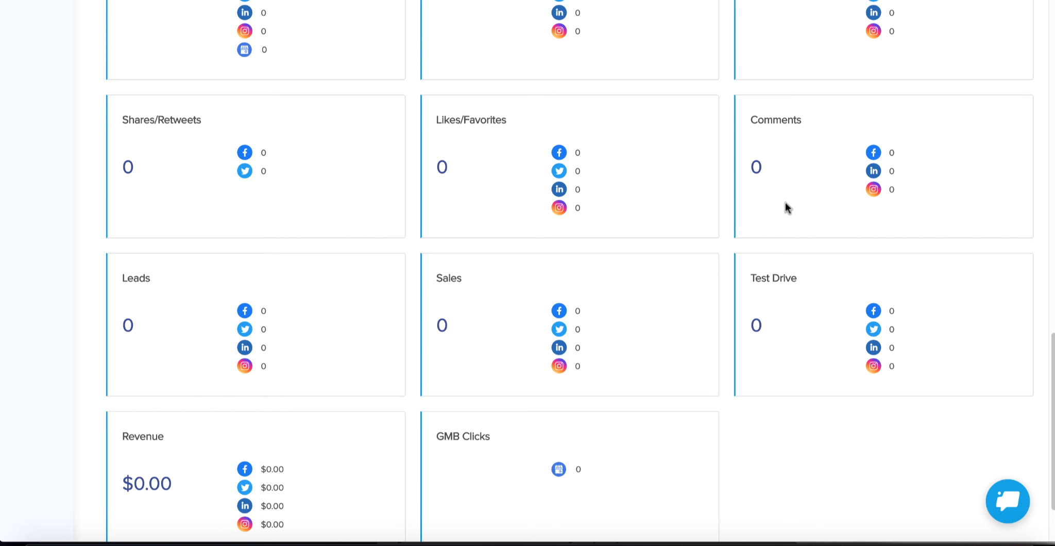
scroll(785, 202, "up", 10)
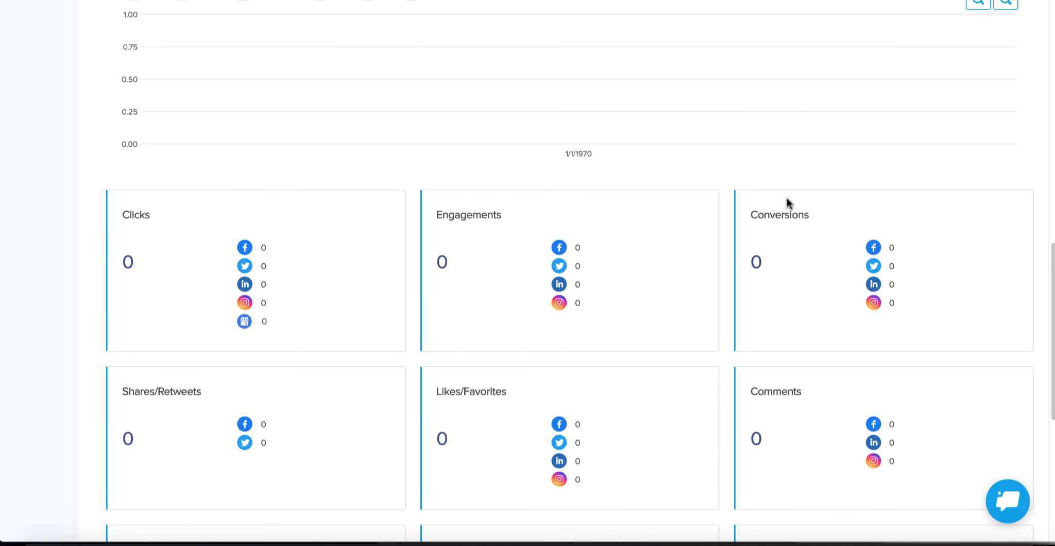
scroll(785, 204, "up", 10)
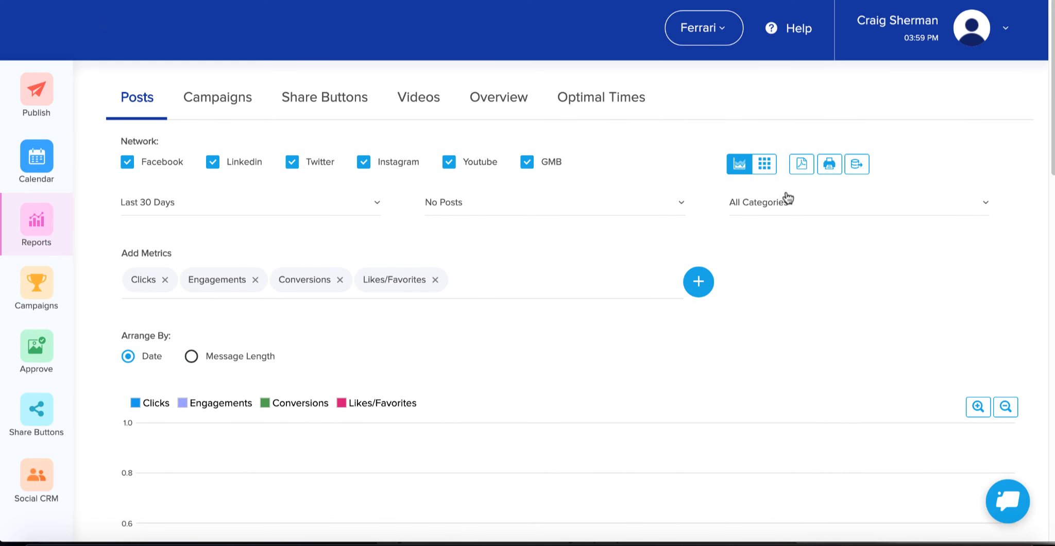
left_click(716, 31)
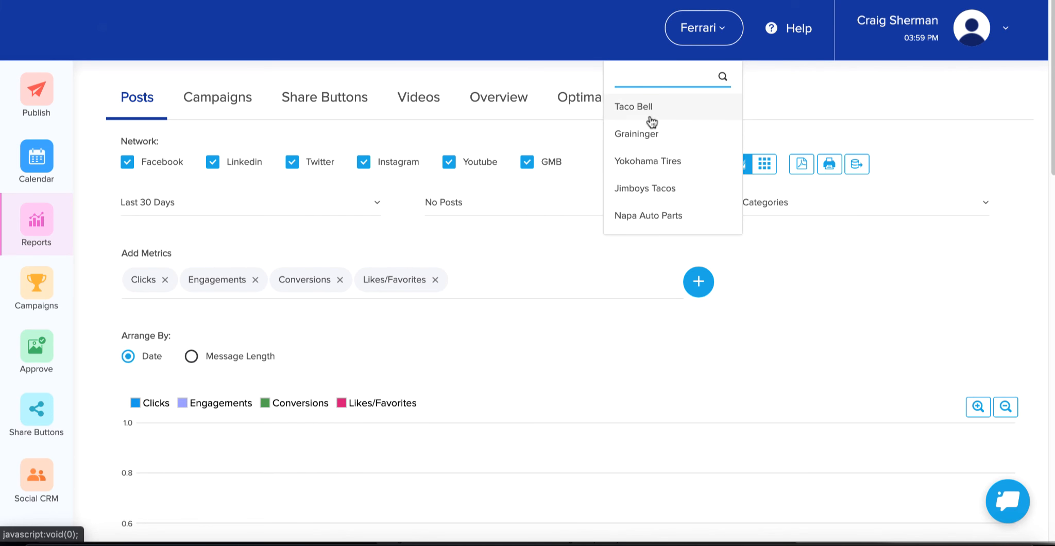
left_click(653, 216)
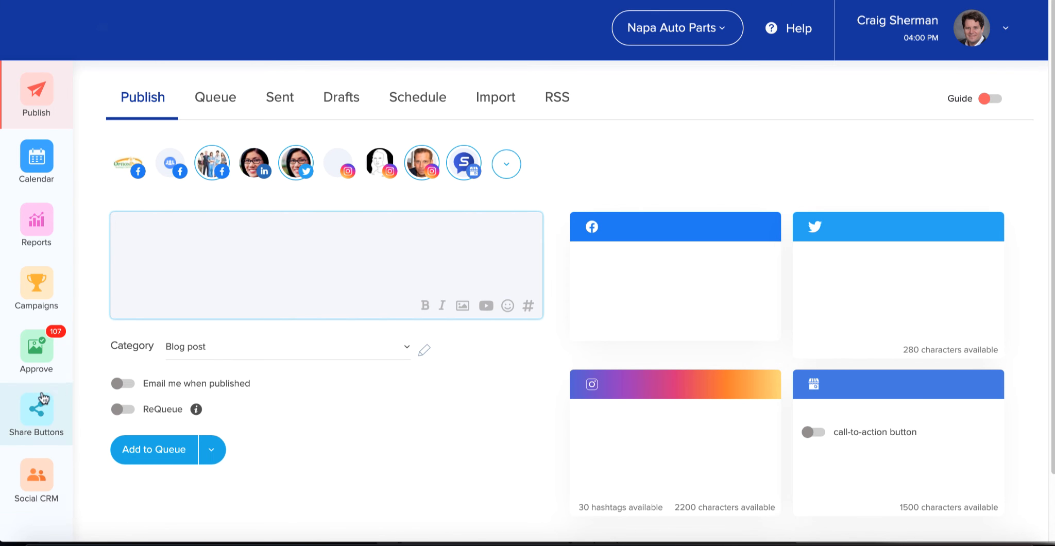
Open the Posts report for Napa Auto Parts and examine the per-post bar chart and the metrics trend chart
left_click(40, 229)
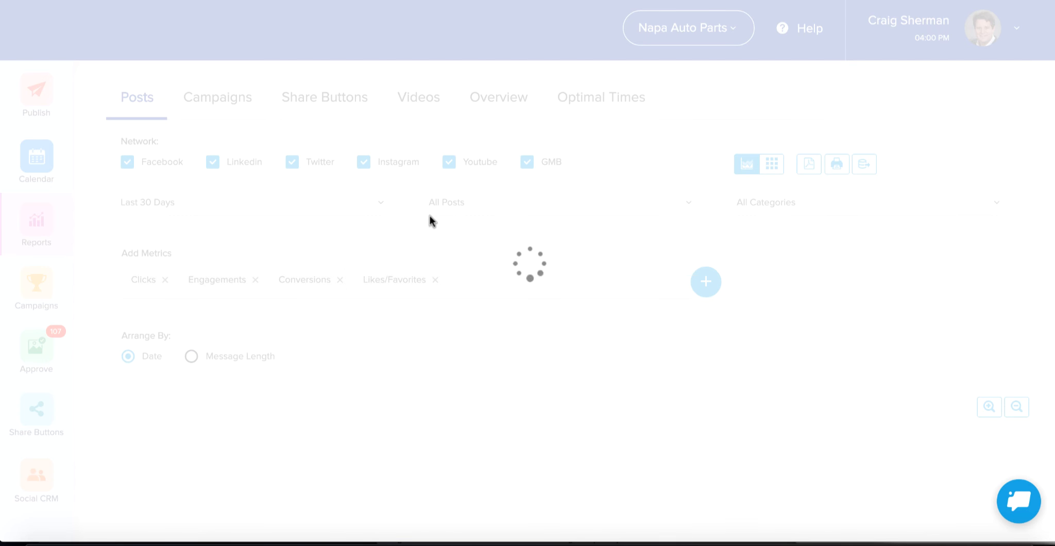
scroll(421, 233, "down", 2)
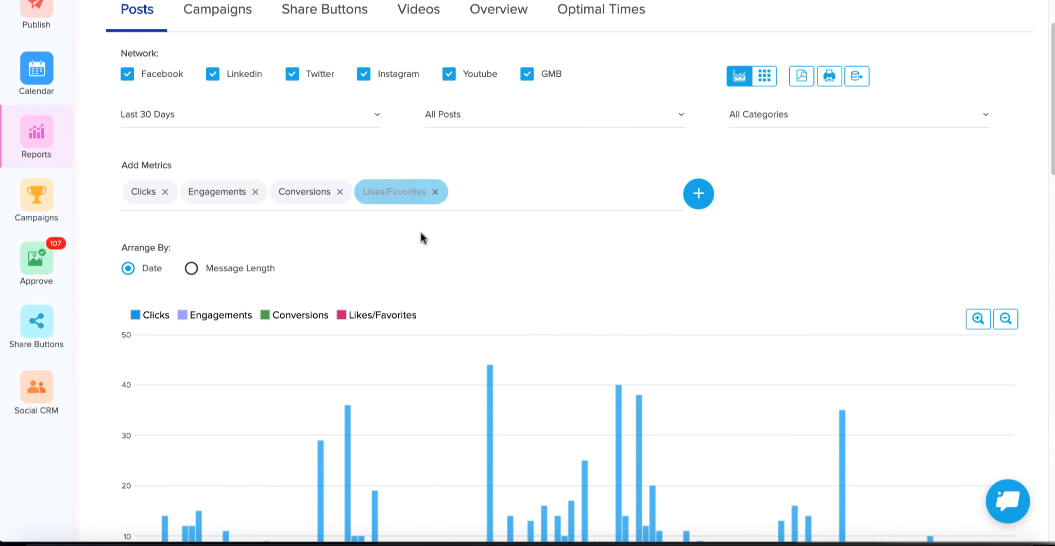
scroll(417, 237, "down", 6)
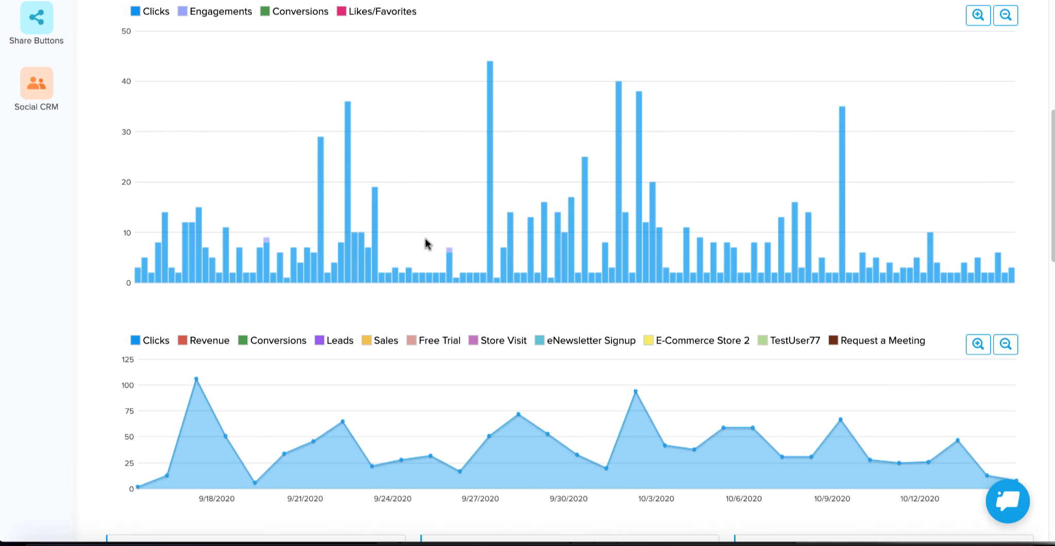
mouse_move(487, 226)
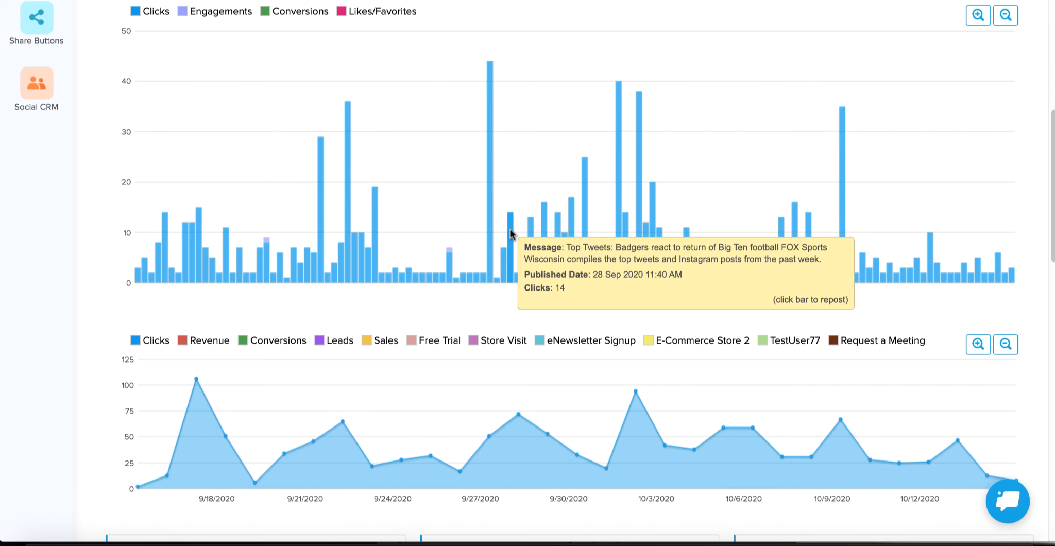
scroll(491, 221, "down", 3)
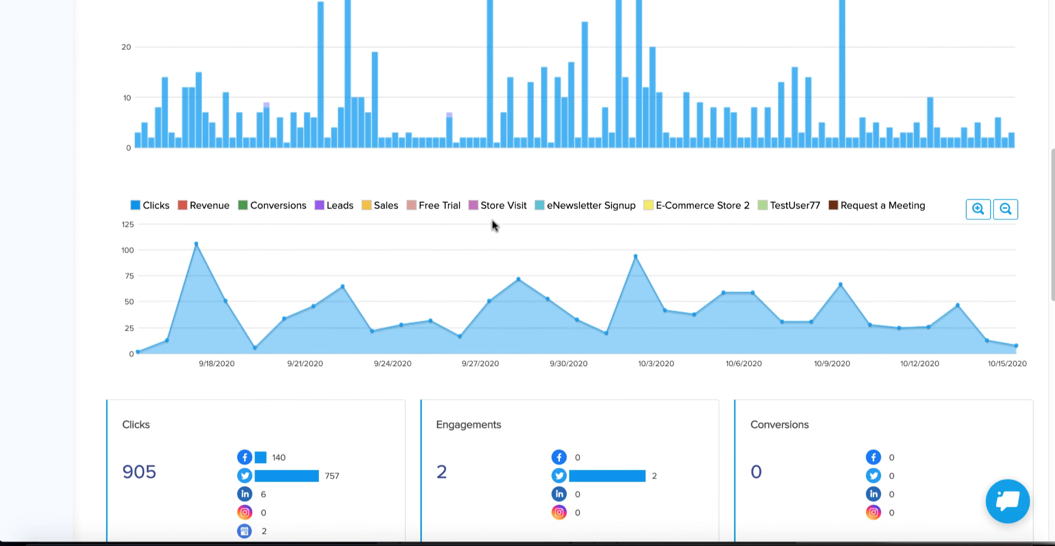
Review the Posts report's per-network summary cards, from Clicks and Engagements through Revenue and GMB Clicks
scroll(492, 224, "down", 5)
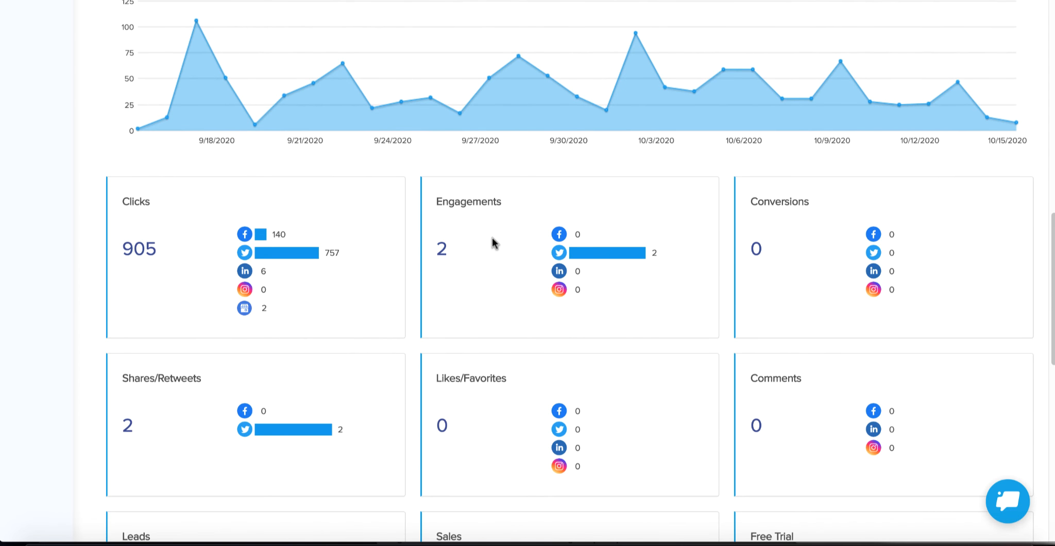
scroll(492, 240, "down", 2)
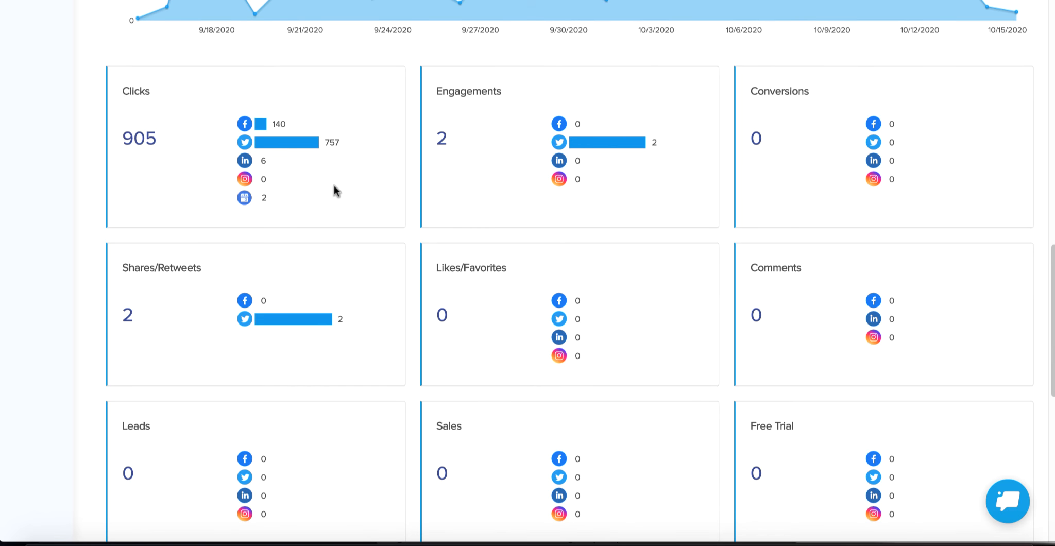
scroll(338, 194, "down", 3)
scroll(340, 195, "down", 5)
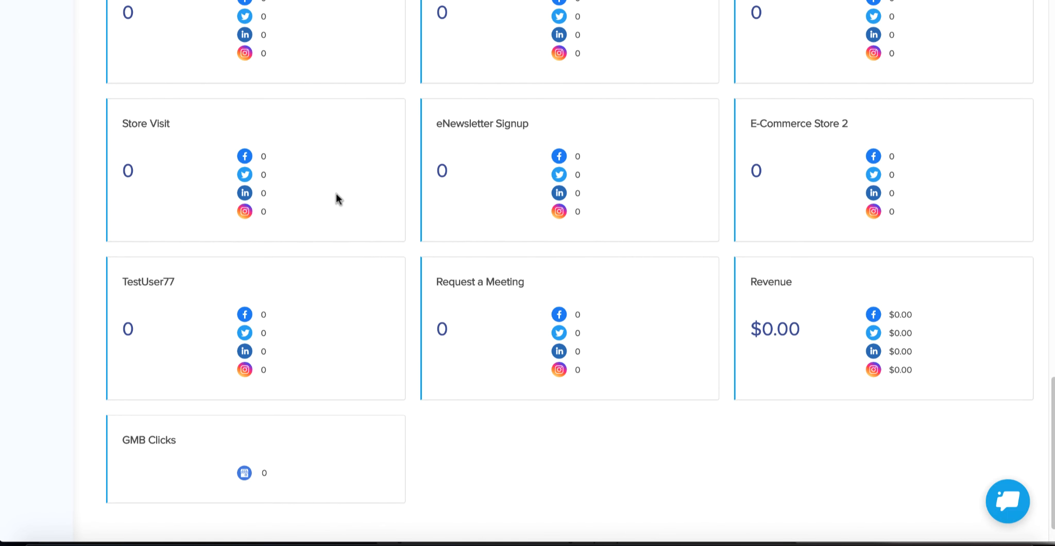
scroll(335, 195, "down", 1)
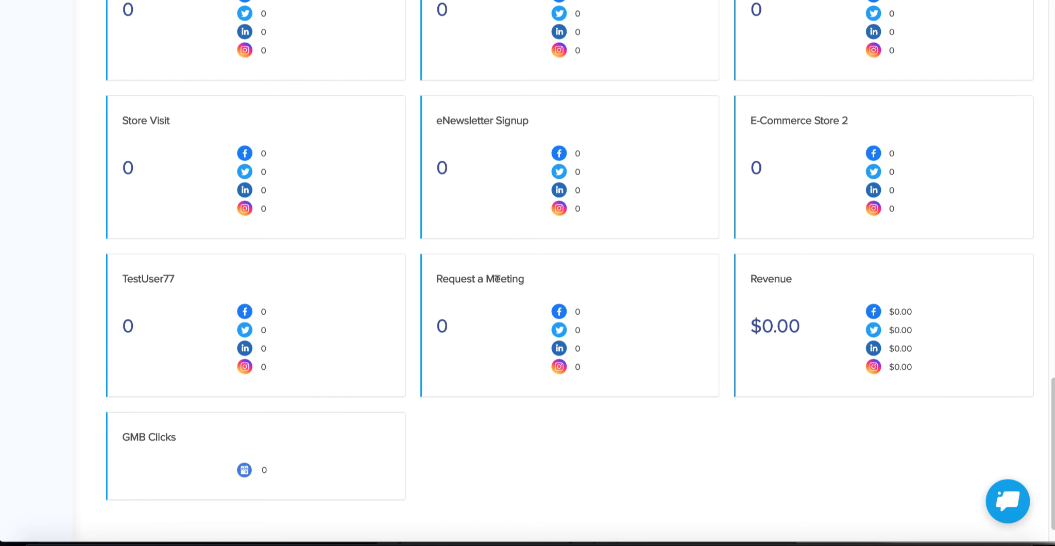
scroll(491, 279, "up", 10)
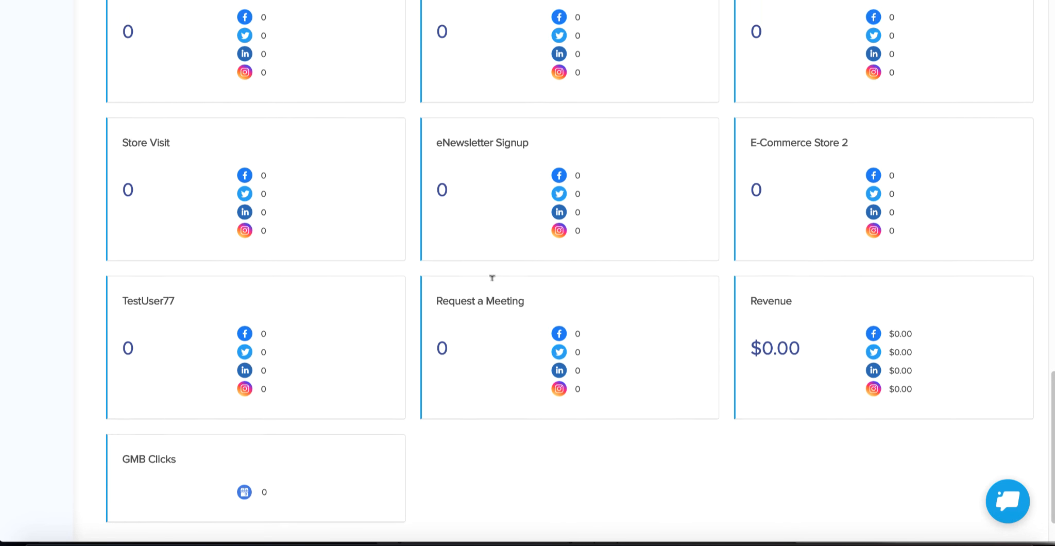
scroll(491, 280, "up", 5)
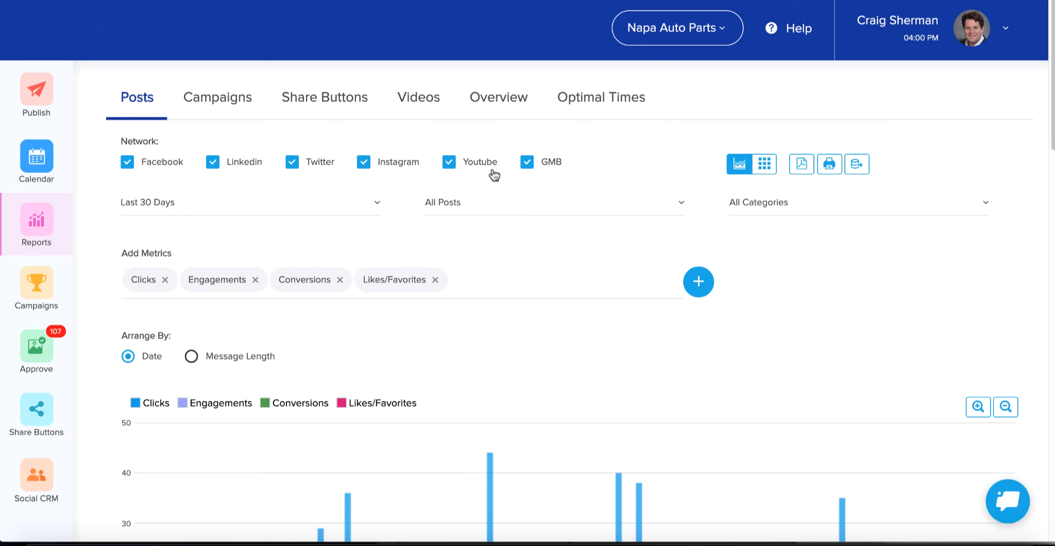
Open the Overview report and examine the Network, Source and Campaign Type pie charts
left_click(504, 100)
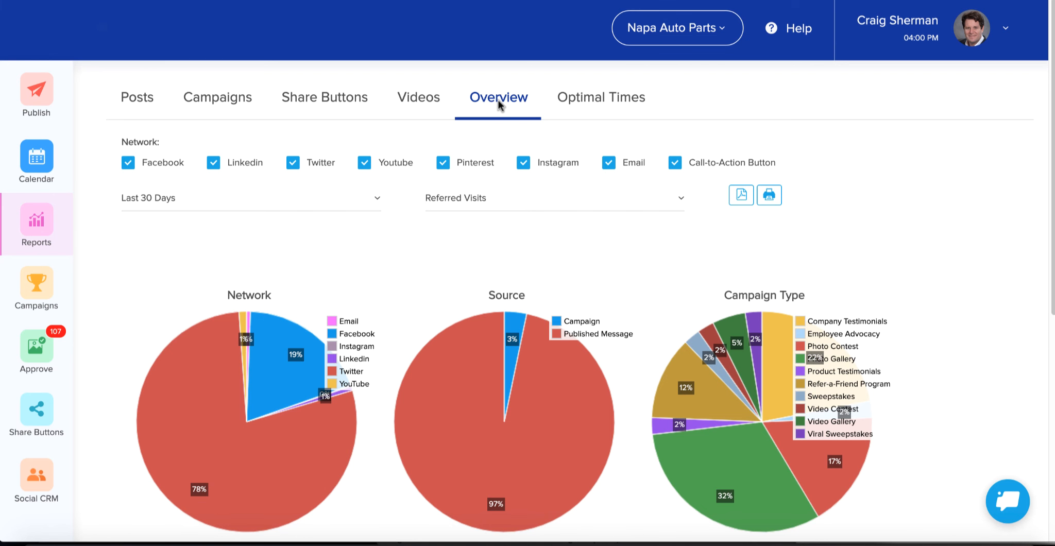
scroll(502, 110, "down", 3)
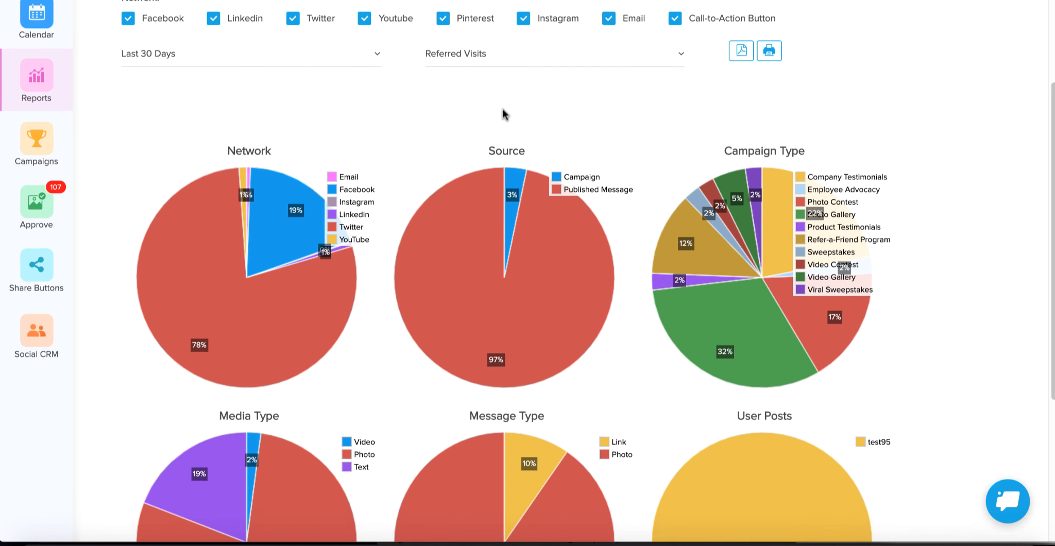
scroll(504, 113, "down", 1)
scroll(547, 97, "down", 1)
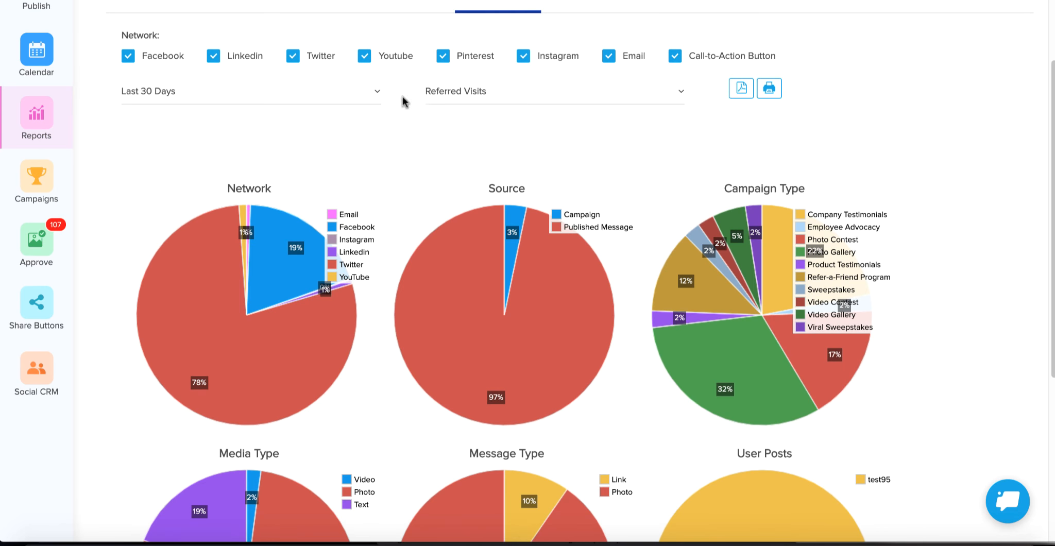
scroll(182, 96, "up", 1)
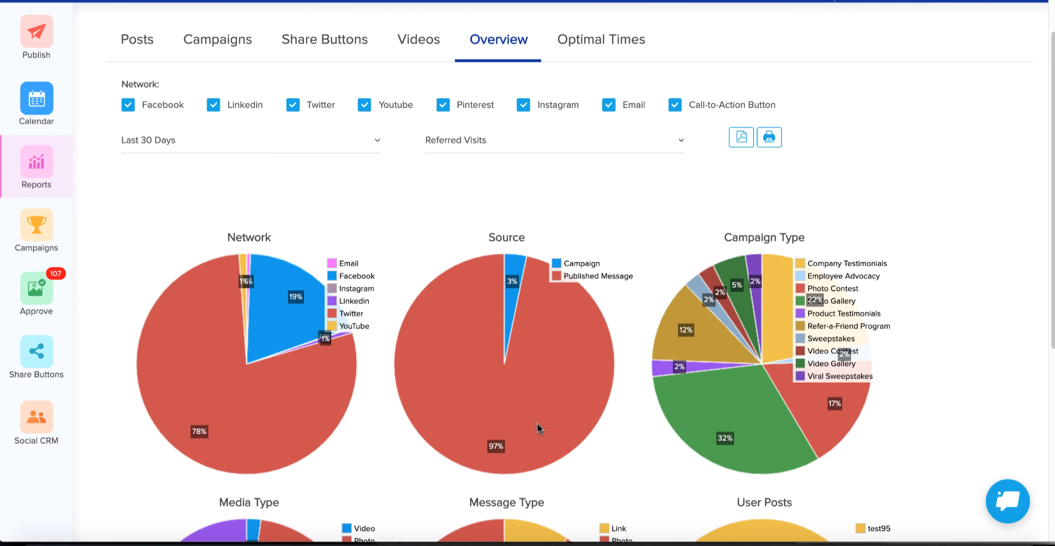
Check which metrics the Overview report can chart besides Referred Visits, and leave the selection as it is
left_click(466, 146)
scroll(483, 228, "down", 5)
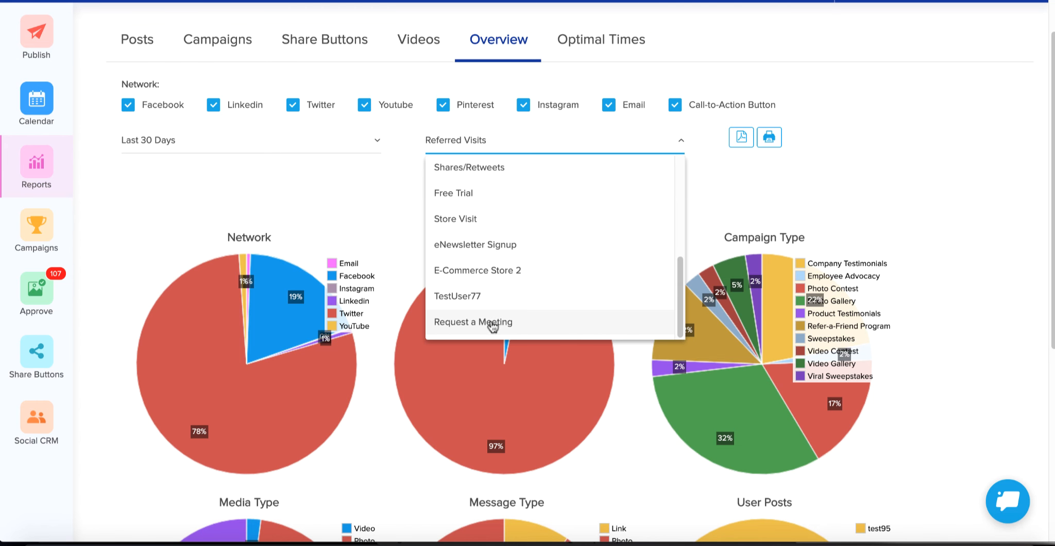
left_click(466, 142)
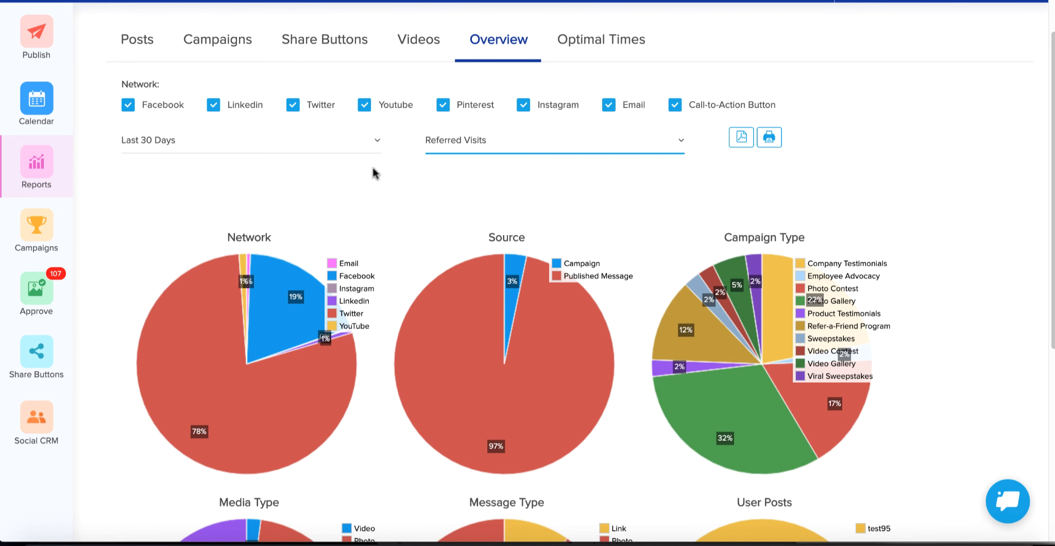
Review the Media Type, Message Type and User Posts pie charts, including their Total and Average options
scroll(402, 172, "down", 1)
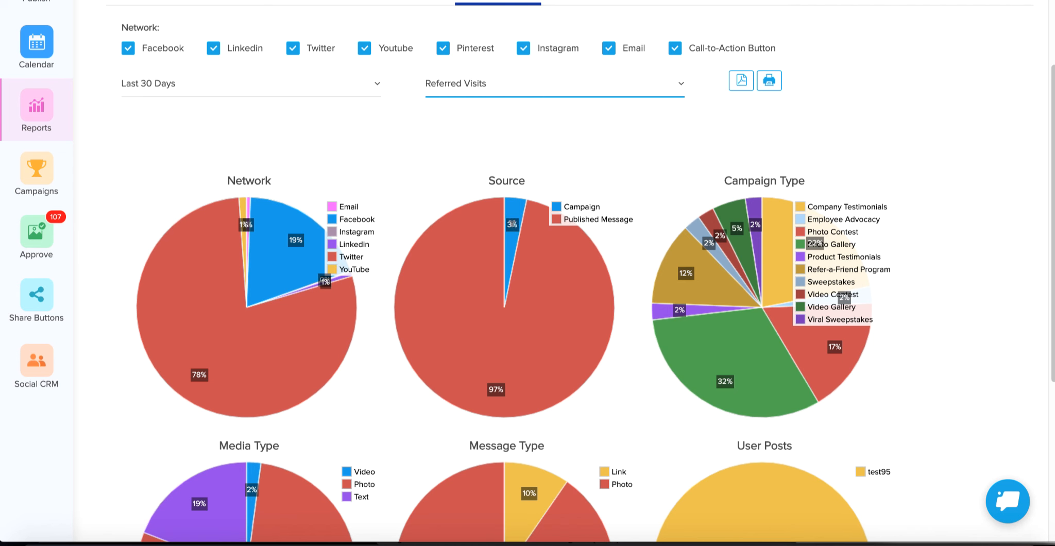
scroll(511, 232, "down", 3)
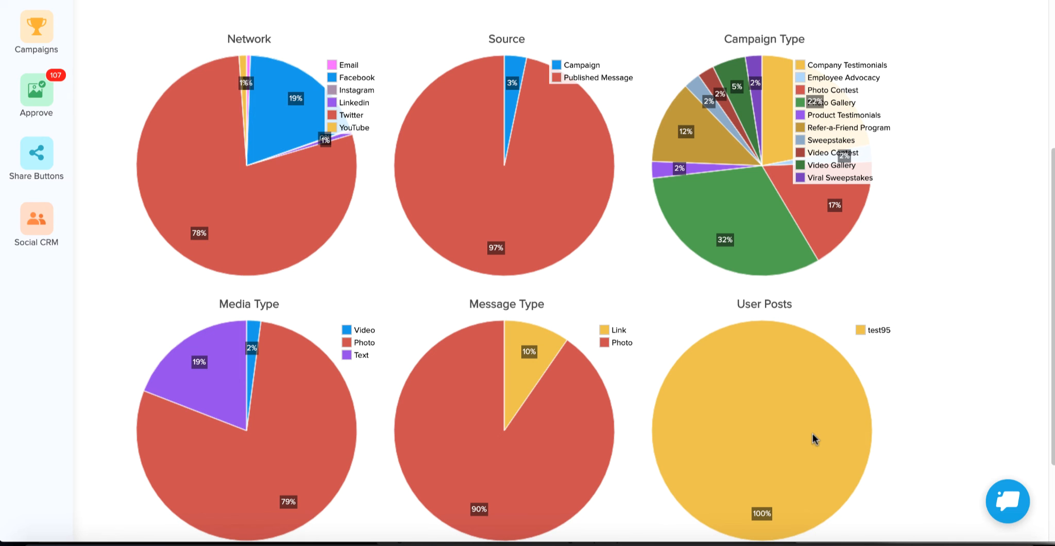
scroll(797, 411, "down", 1)
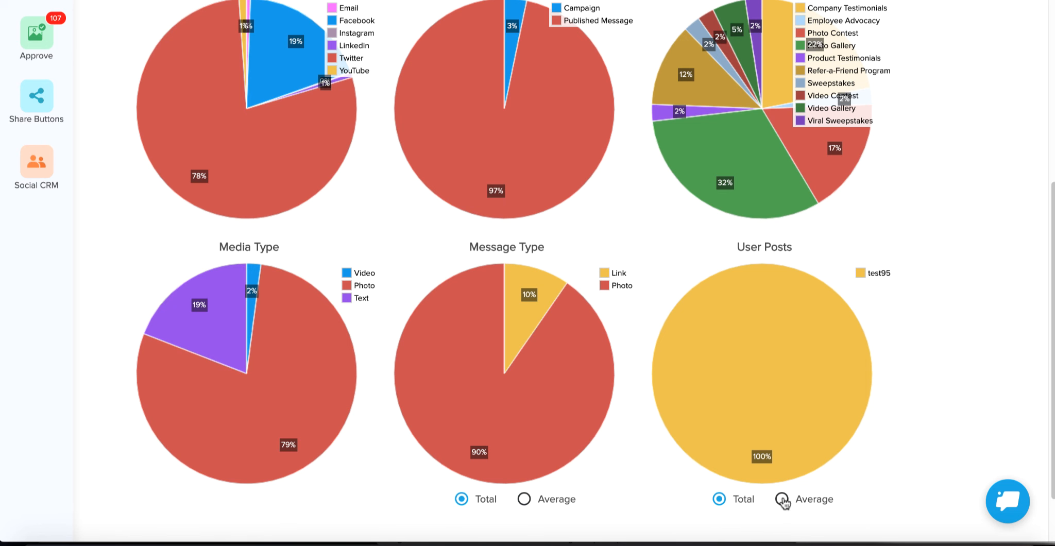
scroll(783, 503, "up", 6)
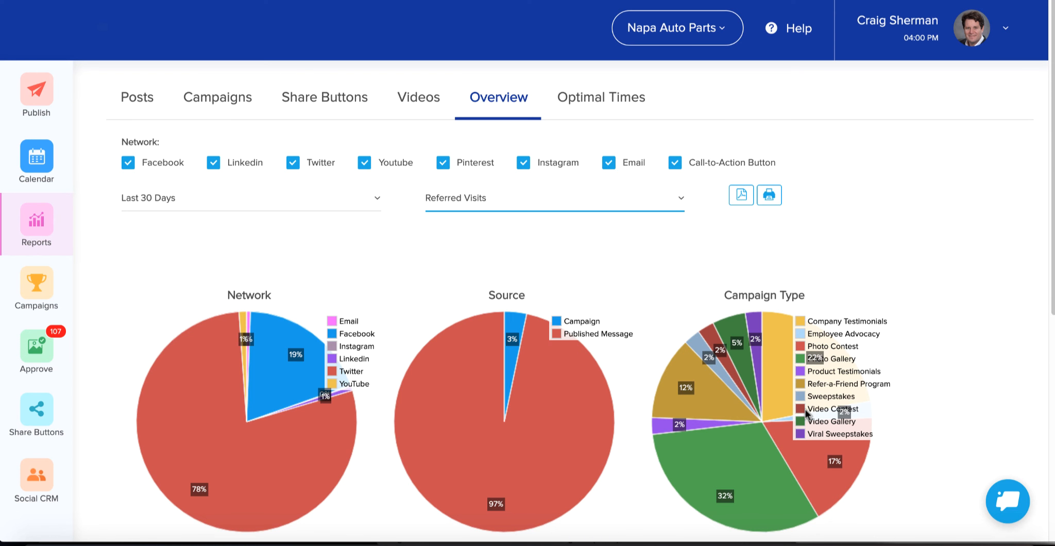
Open the Optimal Times report and examine its optimization goals, network and weekday filters, and the hourly heat map
left_click(603, 103)
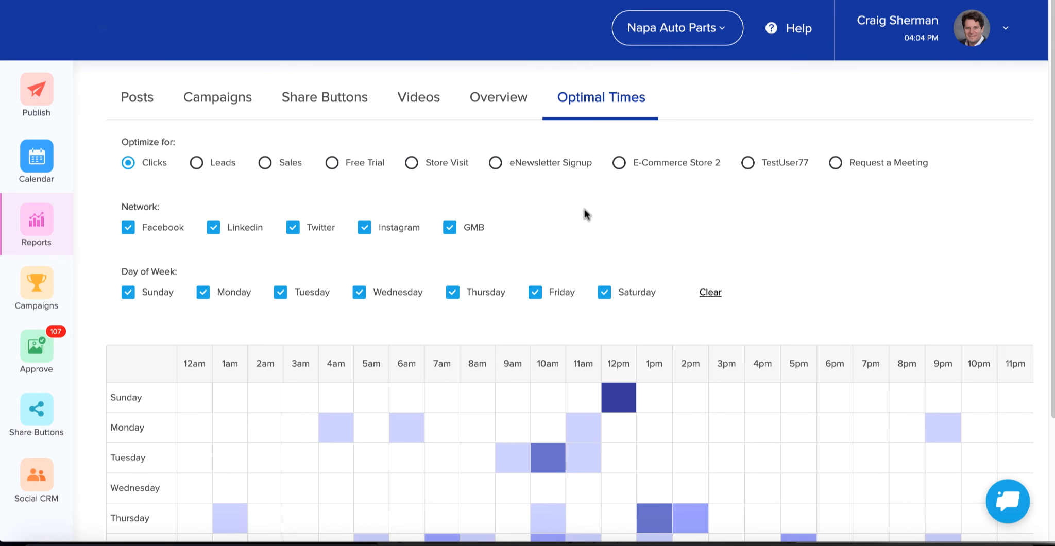
scroll(580, 210, "down", 1)
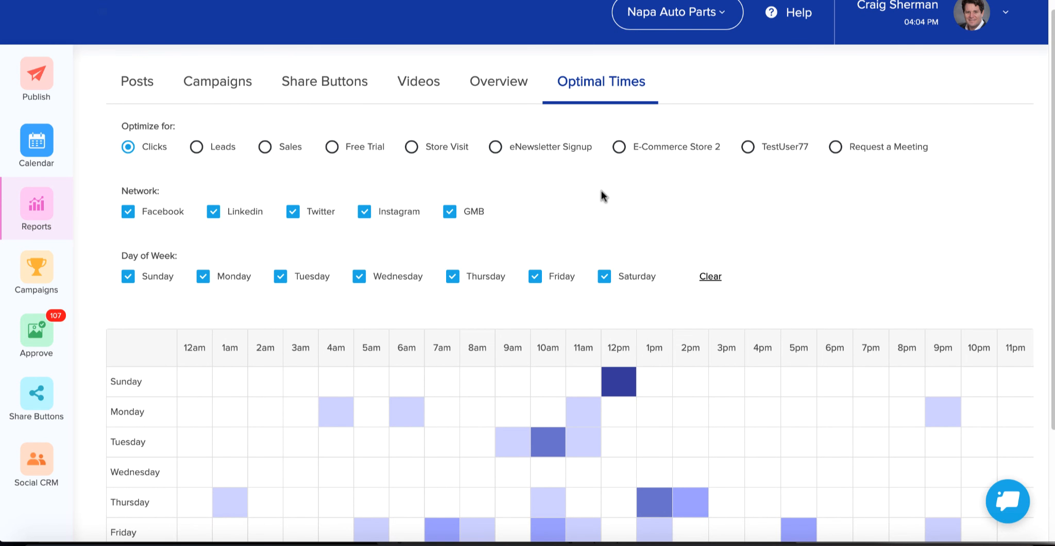
scroll(599, 191, "down", 1)
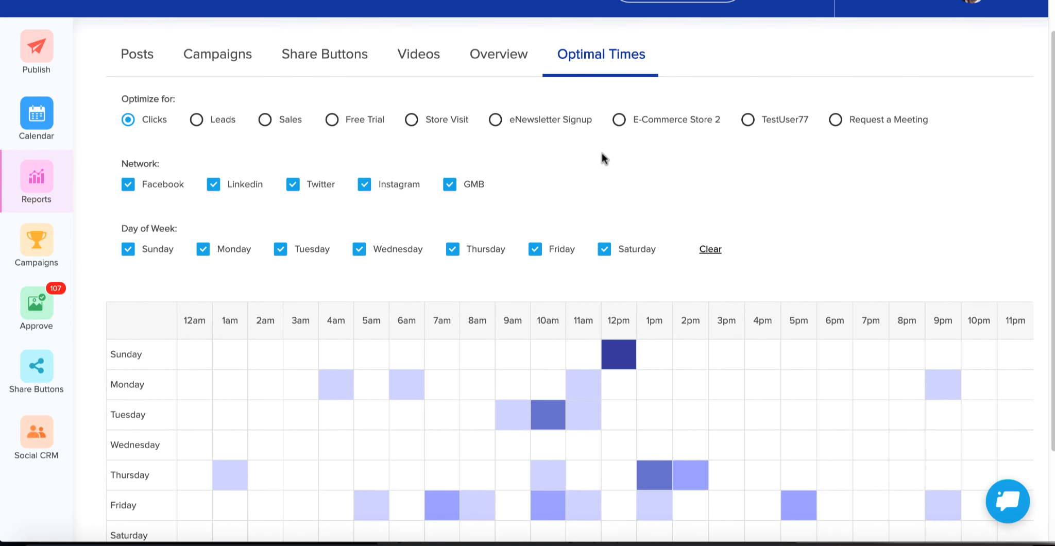
scroll(601, 157, "down", 1)
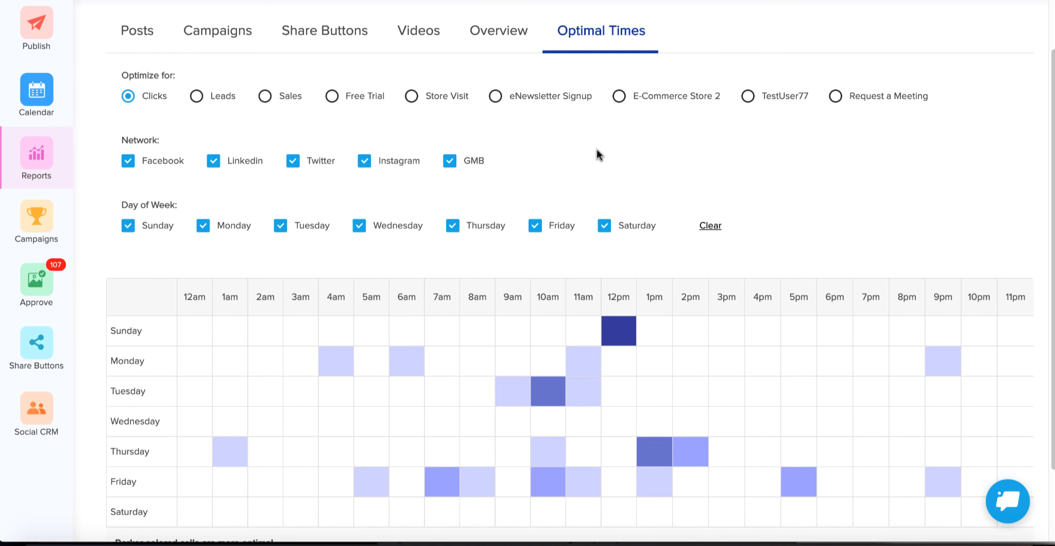
scroll(597, 152, "down", 1)
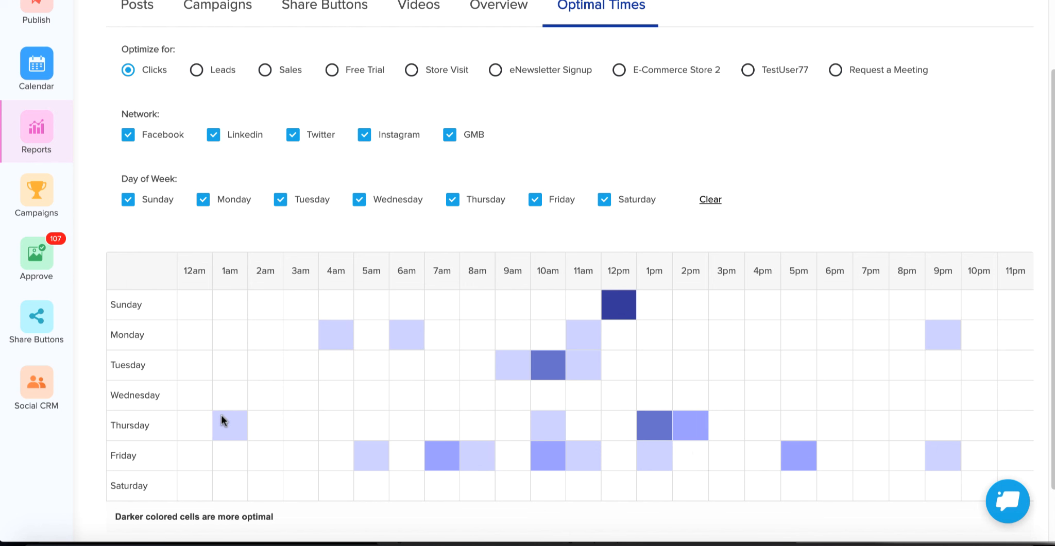
scroll(212, 345, "up", 1)
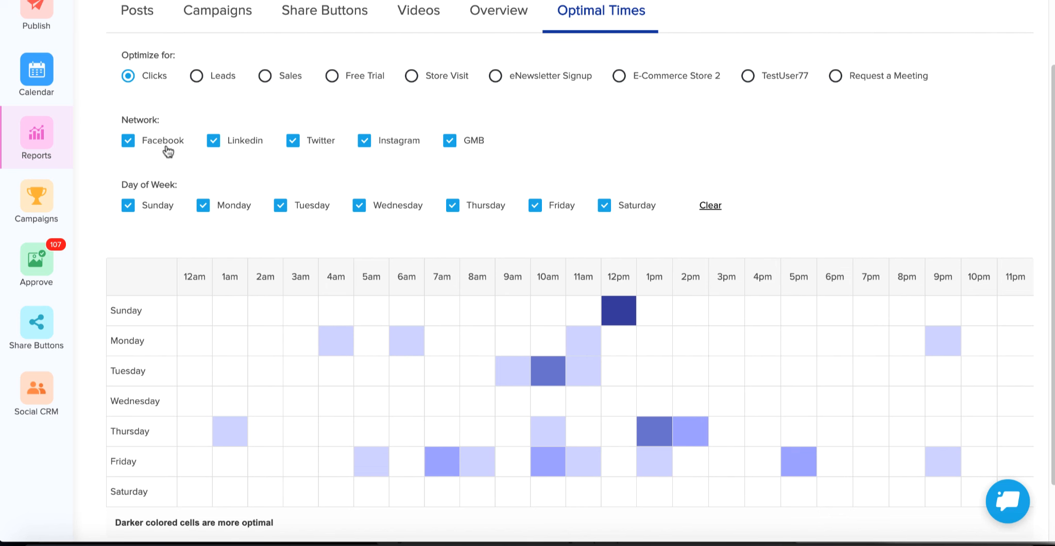
scroll(438, 147, "up", 2)
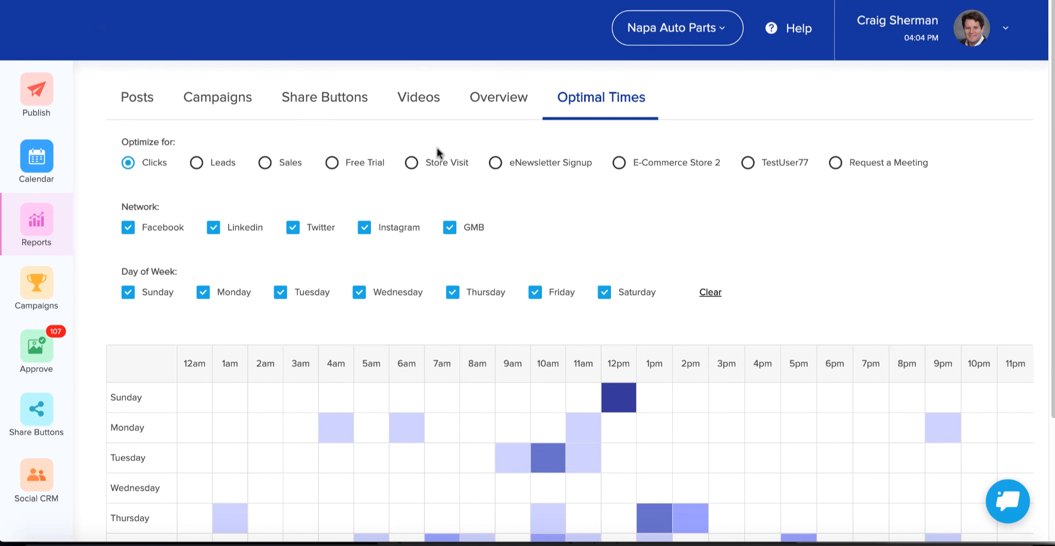
Open the publishing Queue, look through the scheduled posts, and check which actions are available for the first queued post
left_click(38, 92)
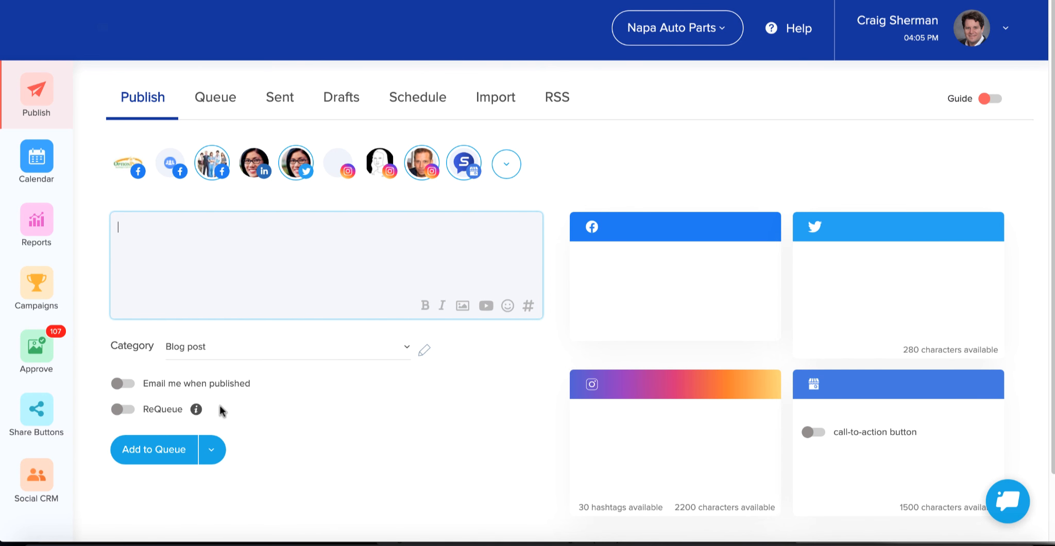
left_click(219, 102)
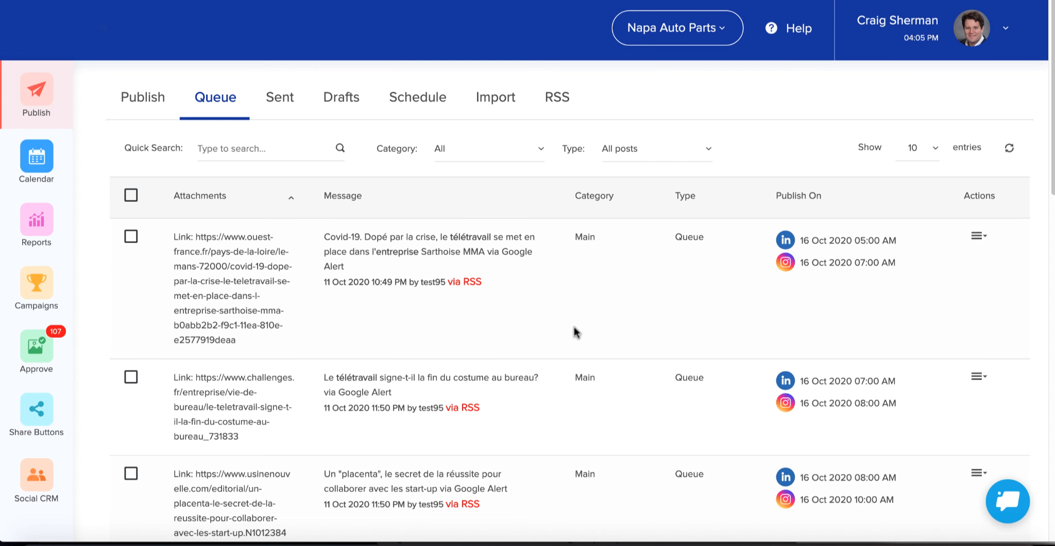
scroll(582, 309, "down", 4)
scroll(582, 309, "up", 4)
left_click(968, 237)
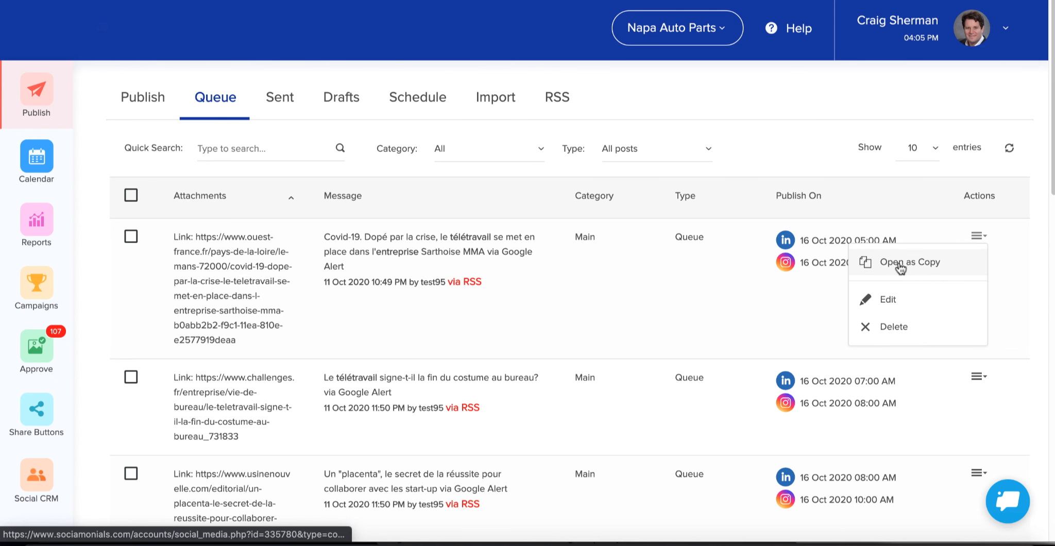
scroll(897, 269, "down", 15)
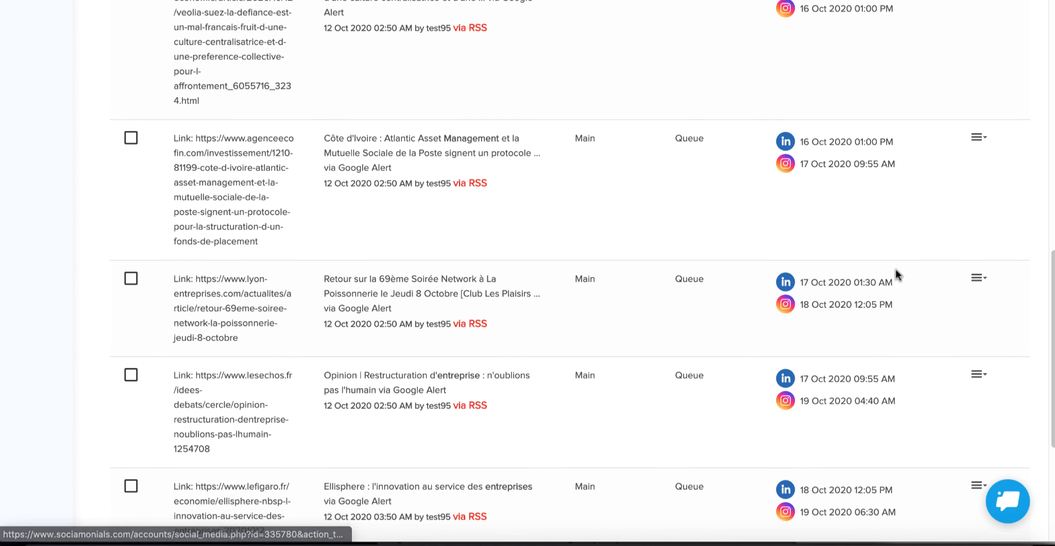
scroll(895, 271, "up", 15)
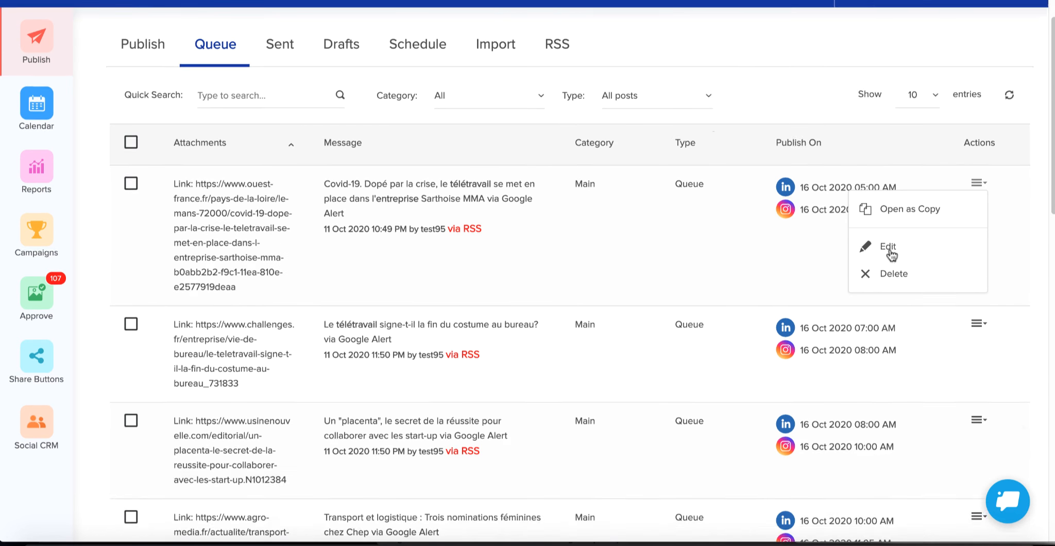
Open the list of sent posts and review its first page of entries
left_click(283, 103)
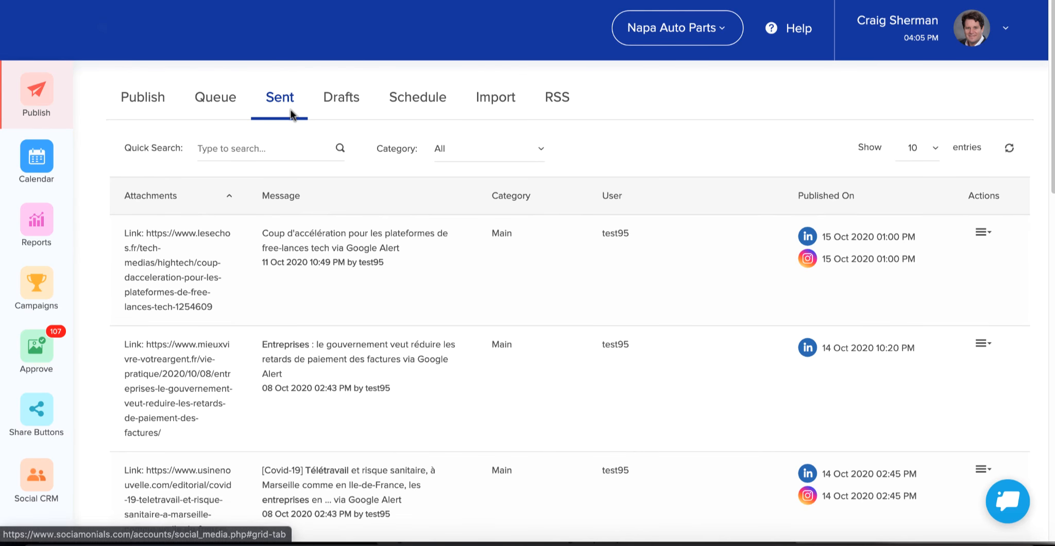
scroll(383, 269, "down", 15)
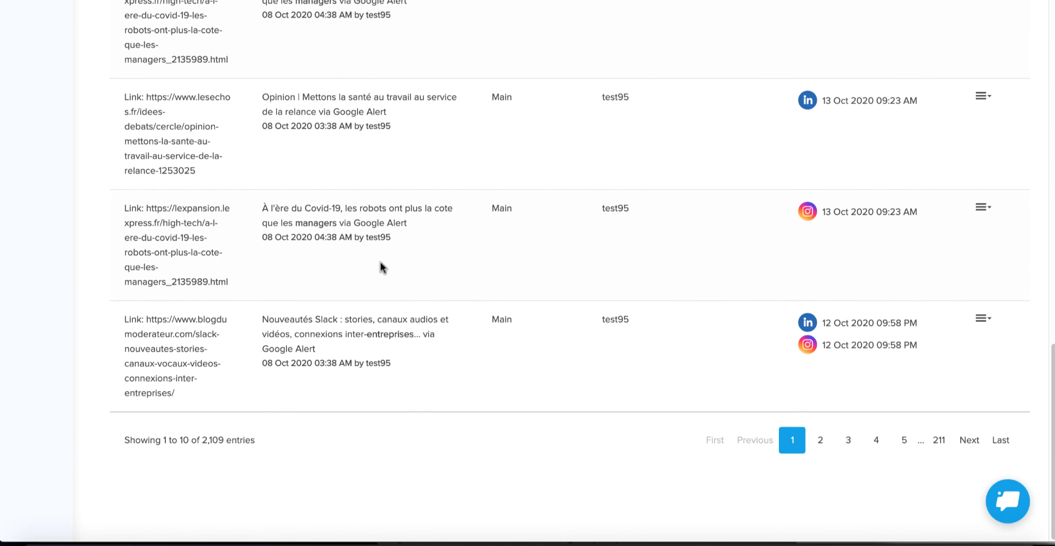
scroll(381, 265, "up", 15)
left_click(983, 232)
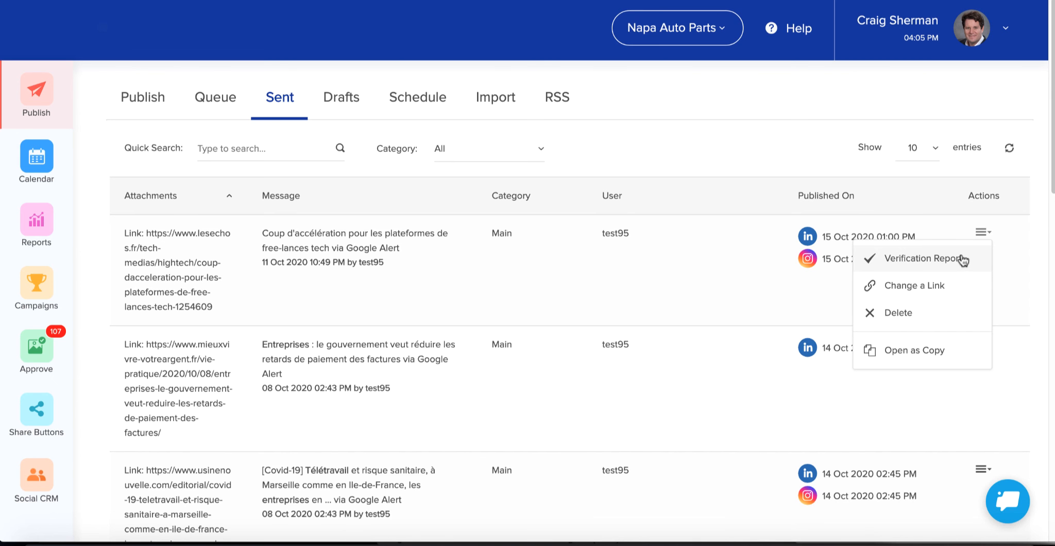
left_click(935, 289)
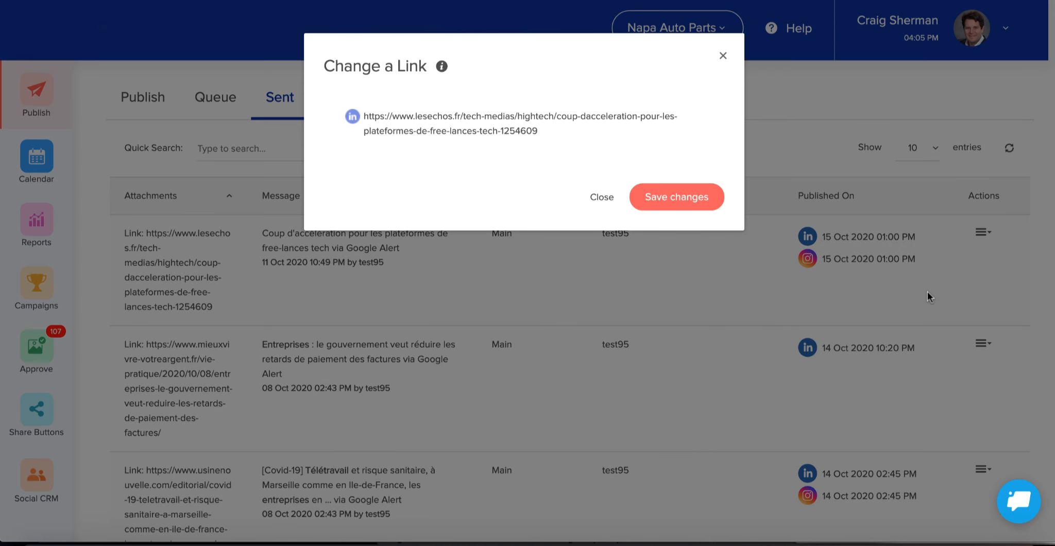
left_click(492, 113)
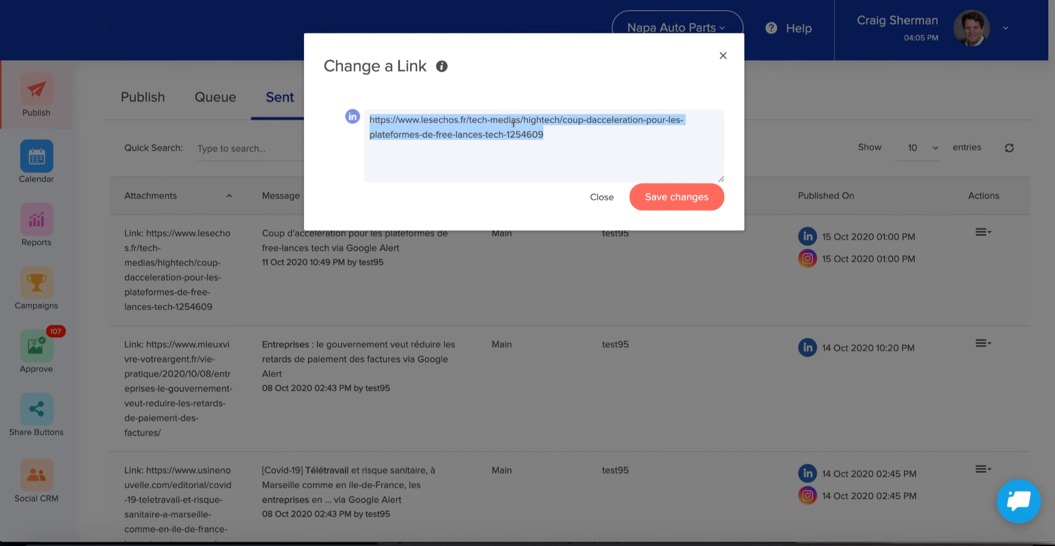
left_click(551, 129)
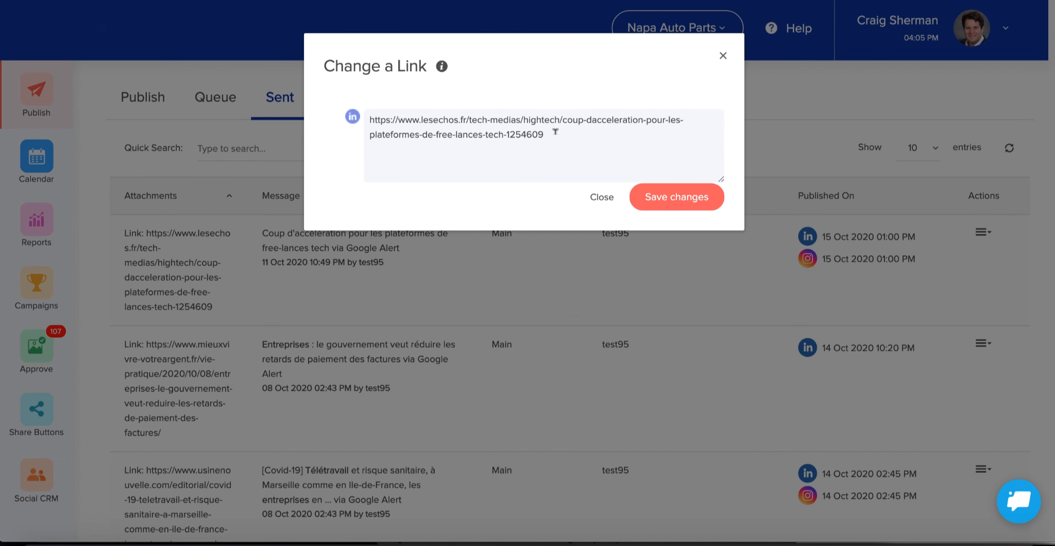
left_click_drag(551, 129, 466, 117)
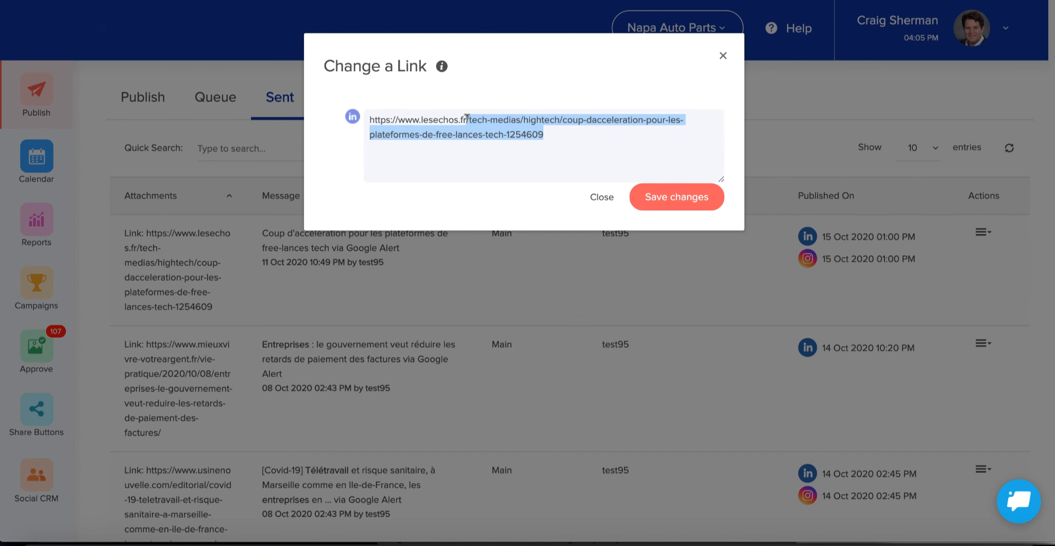
key("BackSpace")
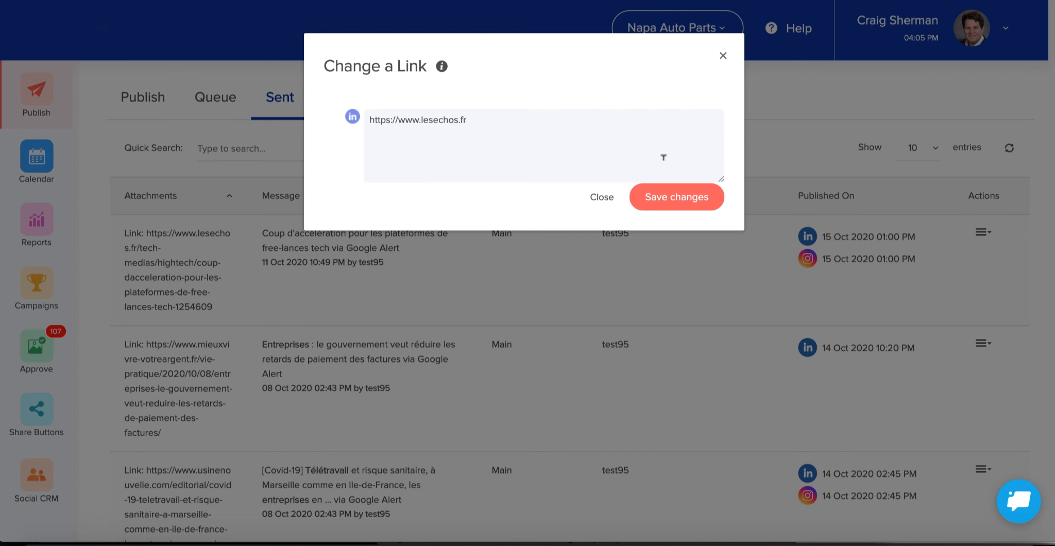
left_click(674, 197)
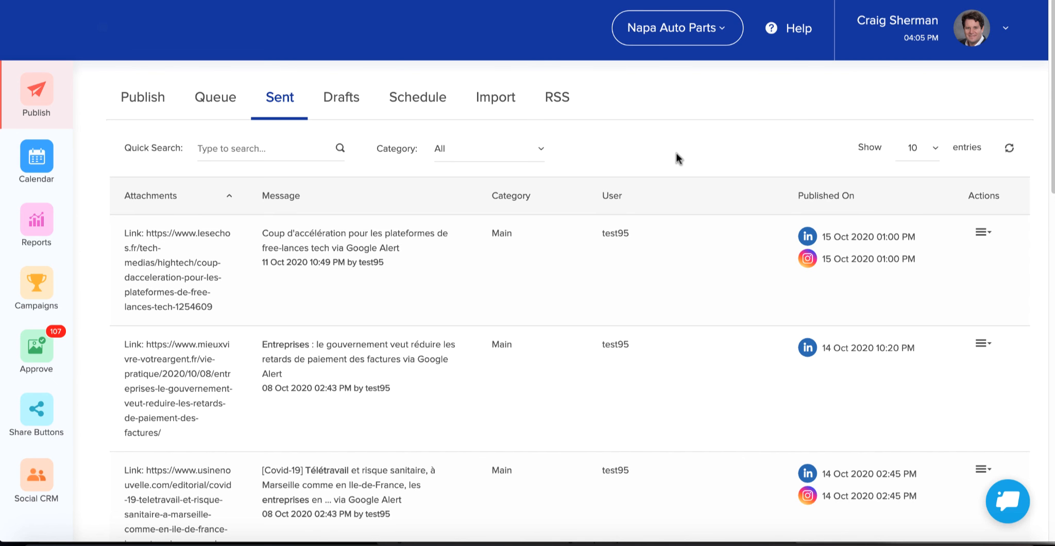
Open the Workspace Preferences and examine the Analytics Integration settings for adding tracking code to links and shortening shared links
left_click(145, 98)
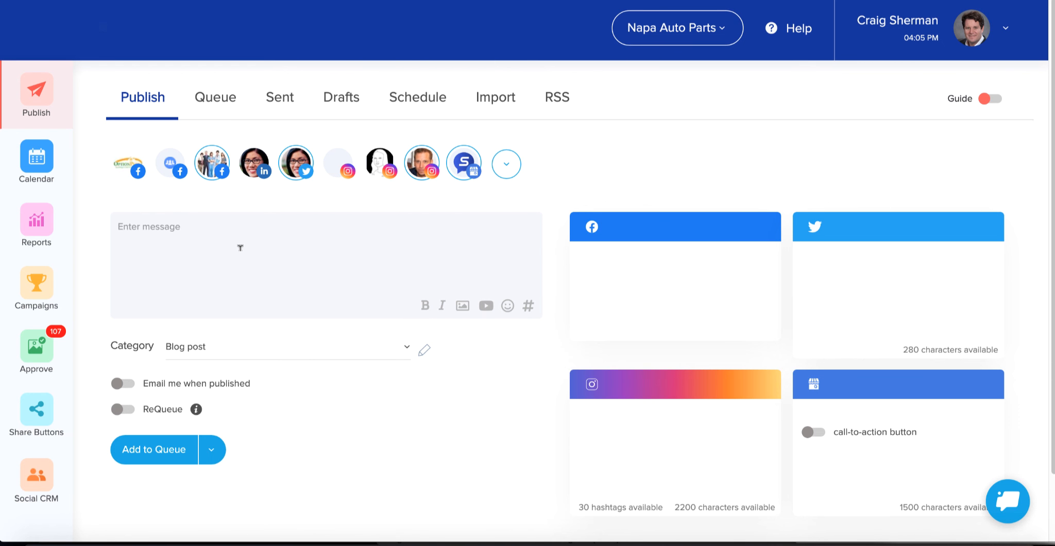
left_click(973, 37)
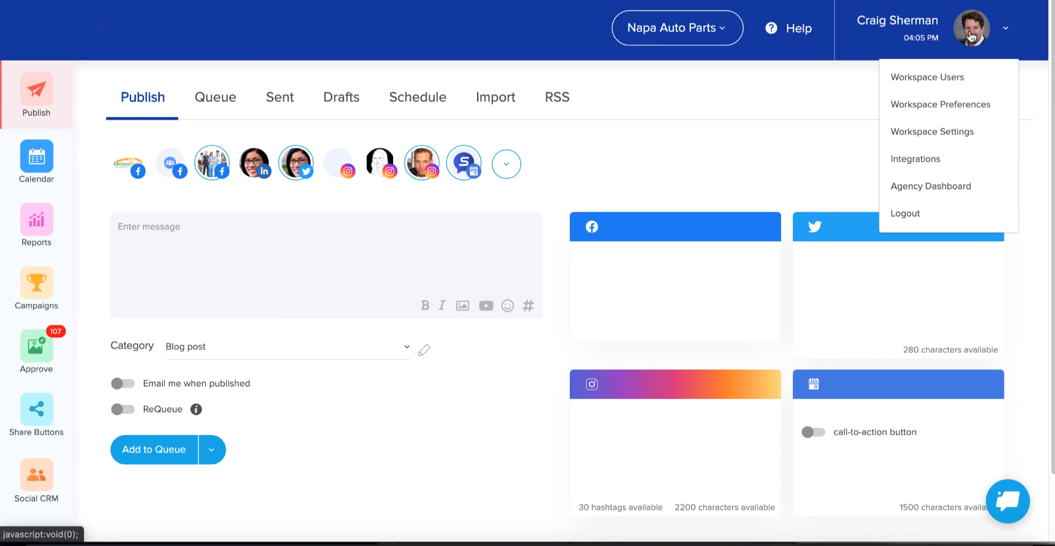
left_click(950, 100)
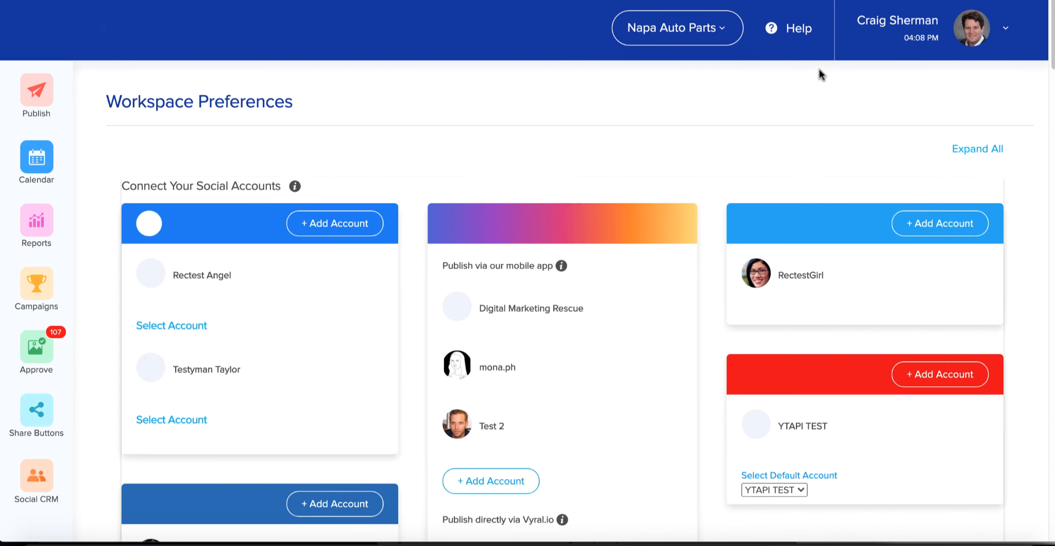
scroll(454, 200, "down", 6)
scroll(454, 197, "down", 6)
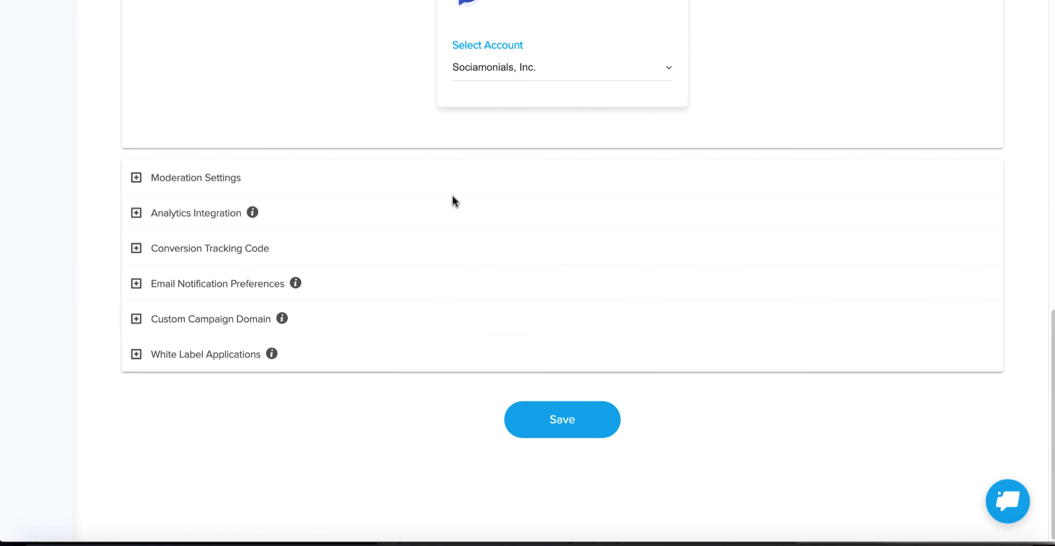
left_click(190, 216)
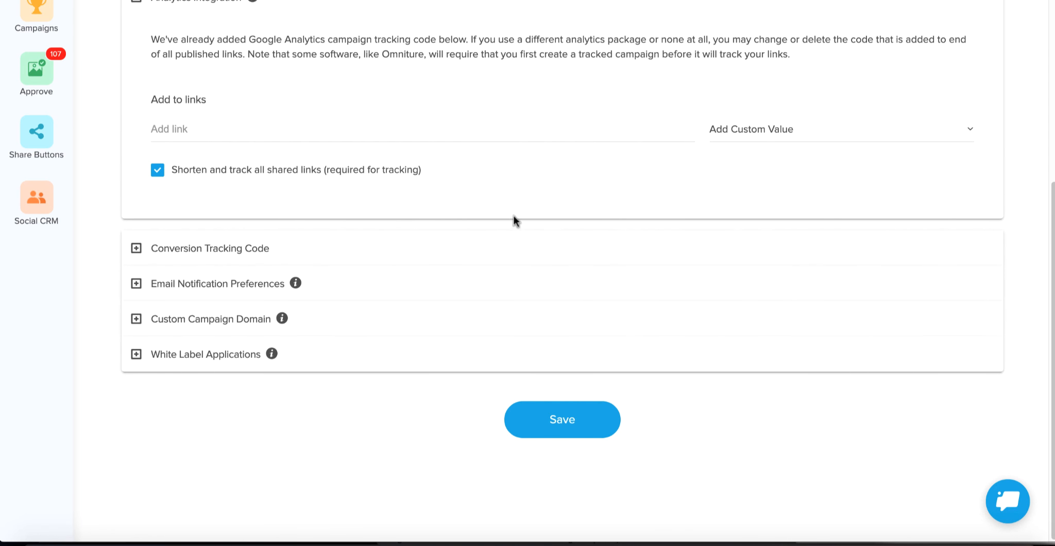
scroll(484, 175, "up", 6)
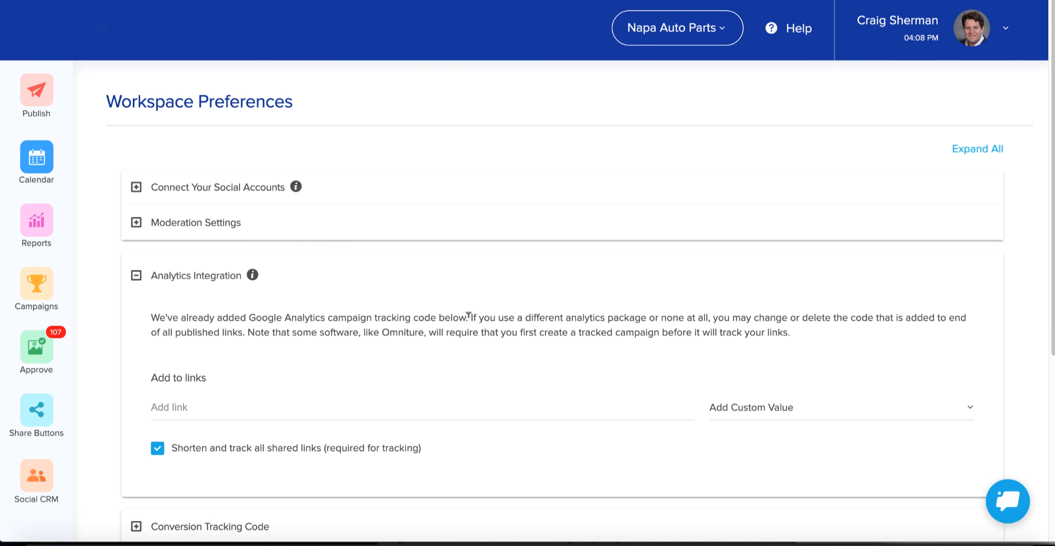
Return from the Workspace Preferences to the Publish page
left_click(46, 94)
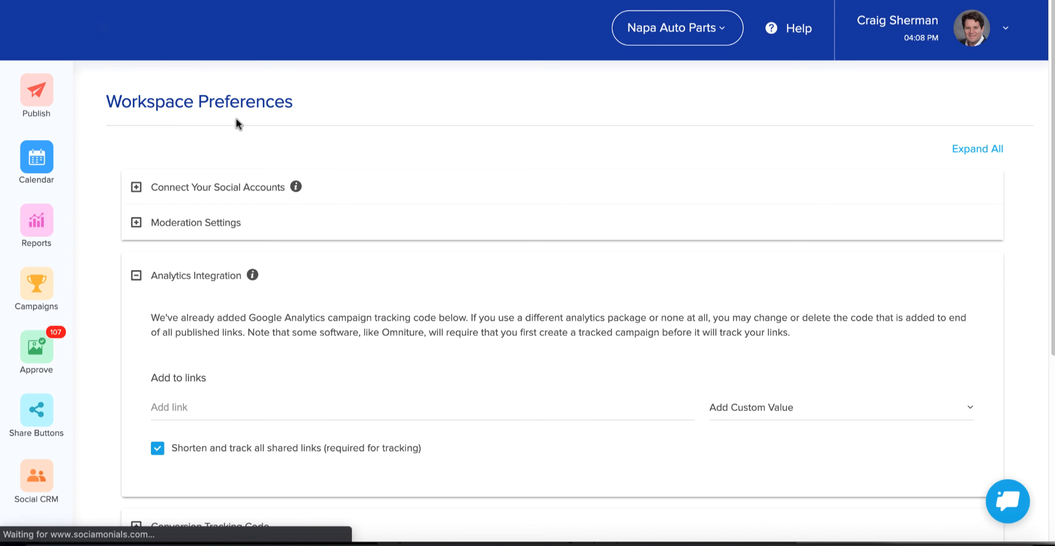